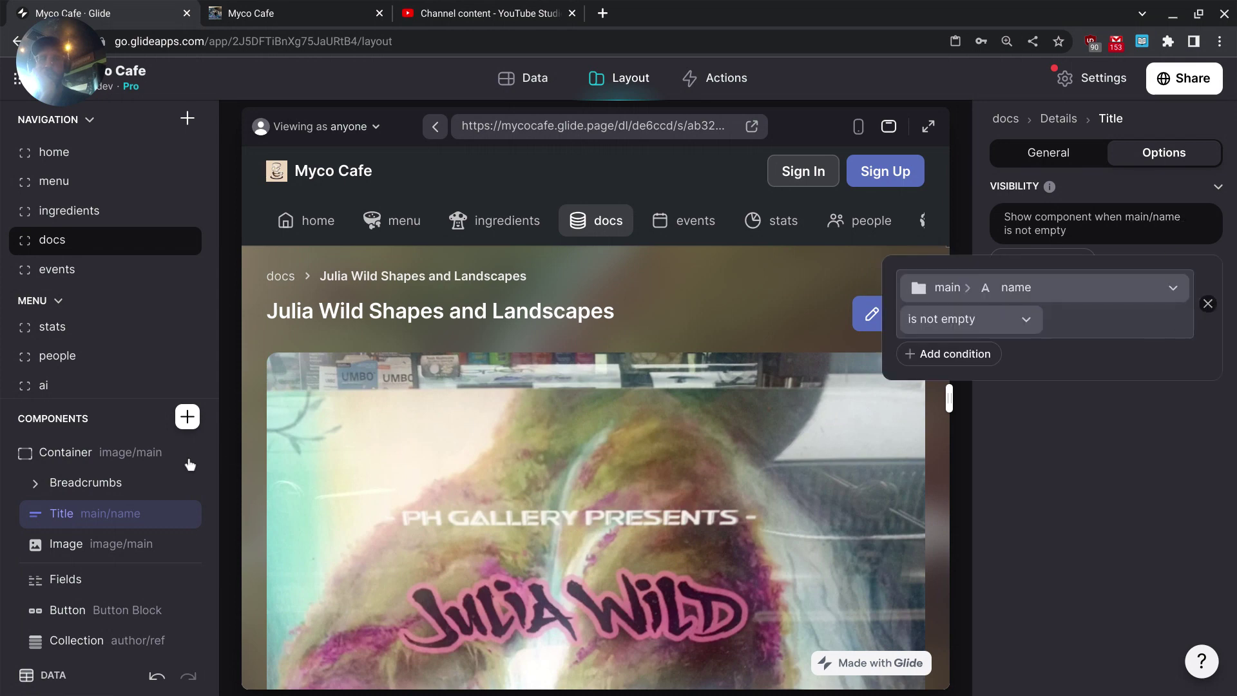
Add a condition to the Show edit screen action of the Title component on the docs details page.
{"action": "key", "text": "Escape"}
{"action": "left_click", "coordinate": [1024, 155]}
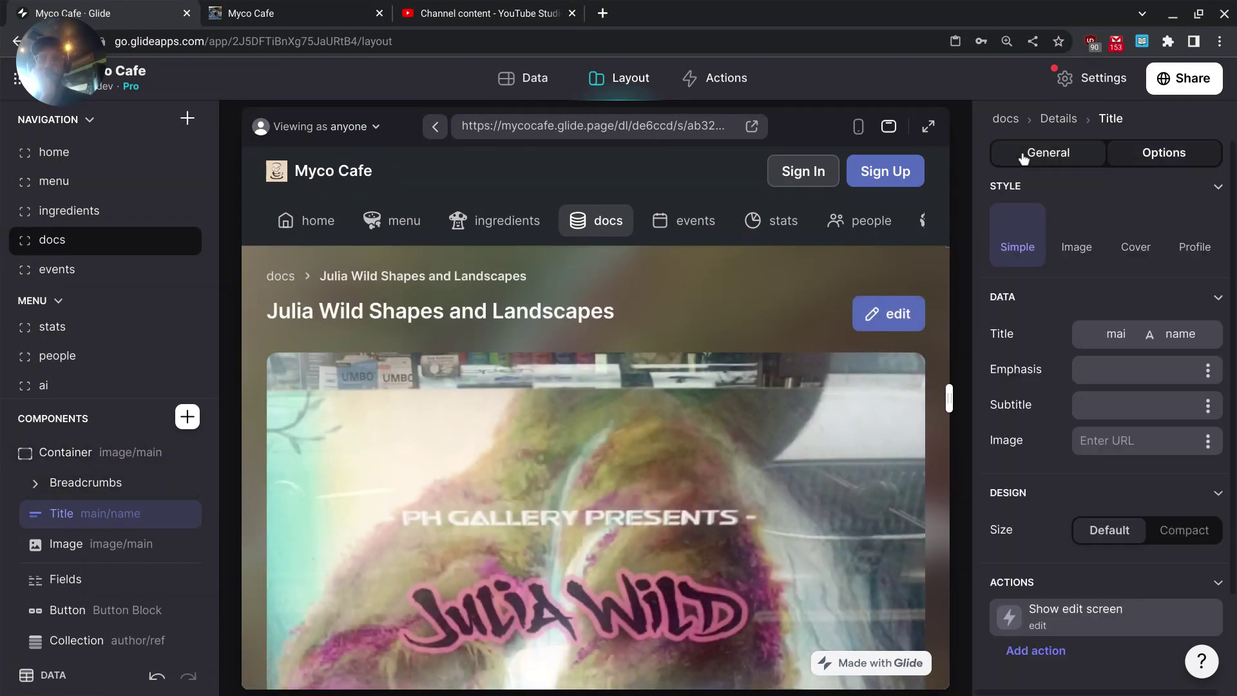
{"action": "scroll", "coordinate": [1062, 458], "scroll_direction": "down", "scroll_amount": 2}
{"action": "left_click", "coordinate": [1054, 506]}
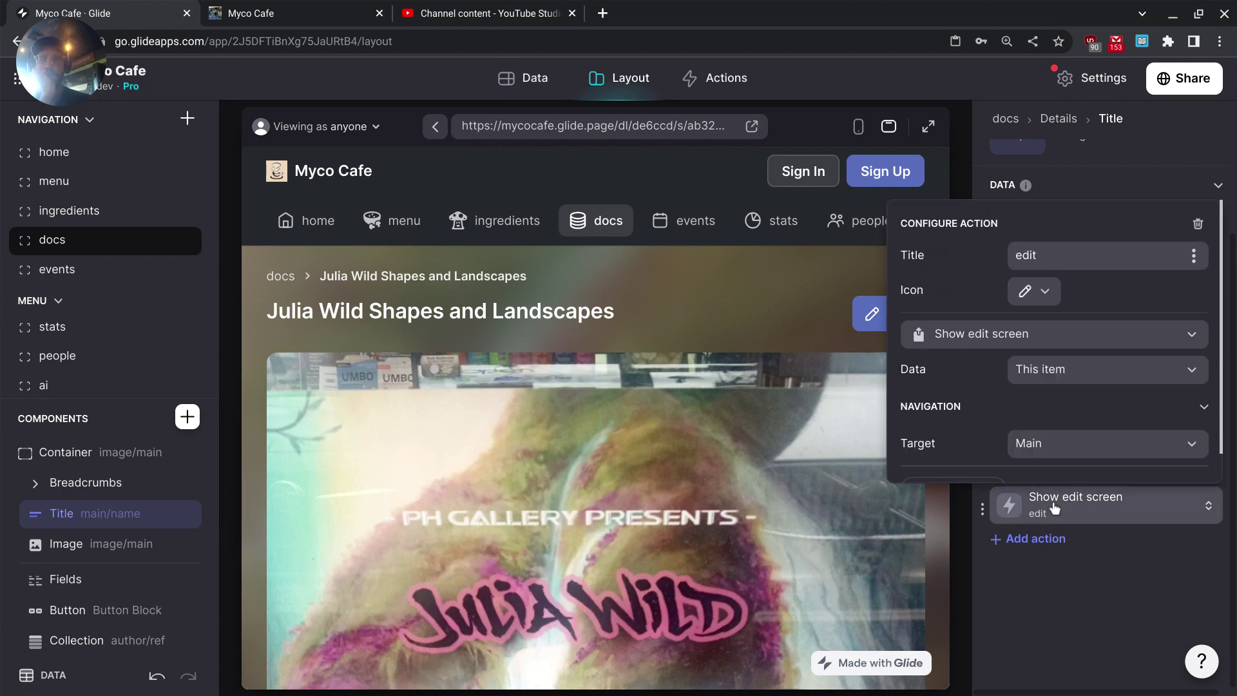
{"action": "scroll", "coordinate": [1009, 429], "scroll_direction": "down", "scroll_amount": 1}
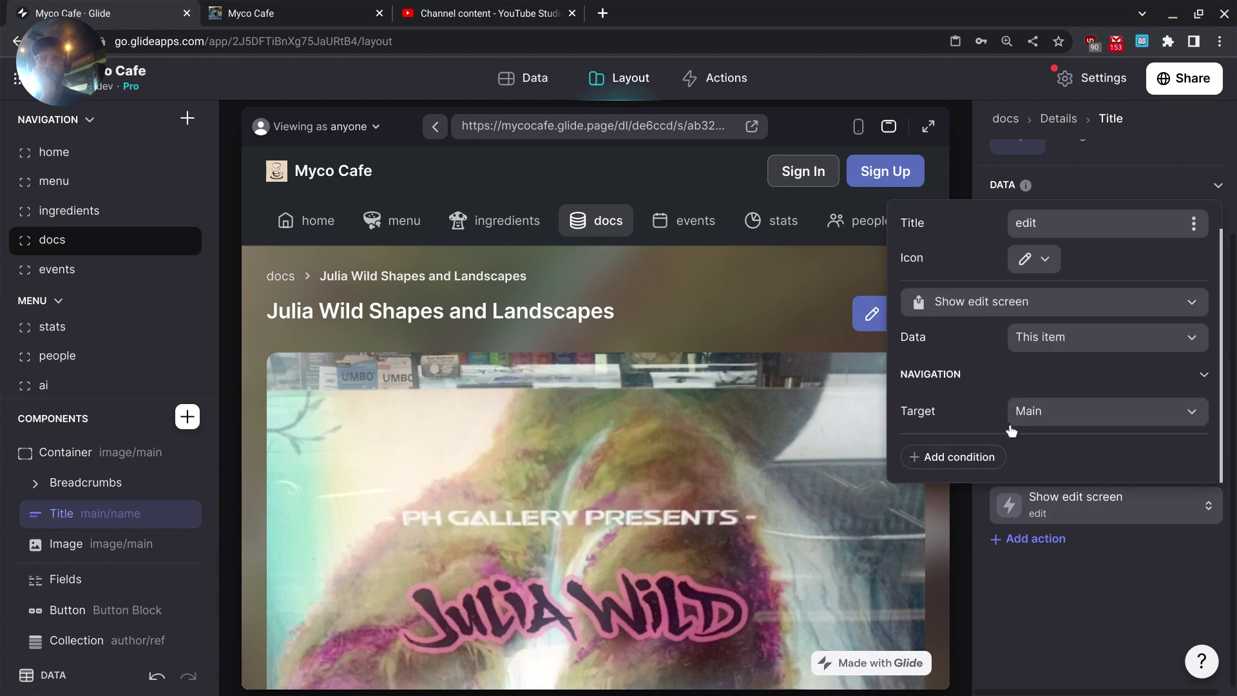
{"action": "left_click", "coordinate": [955, 458]}
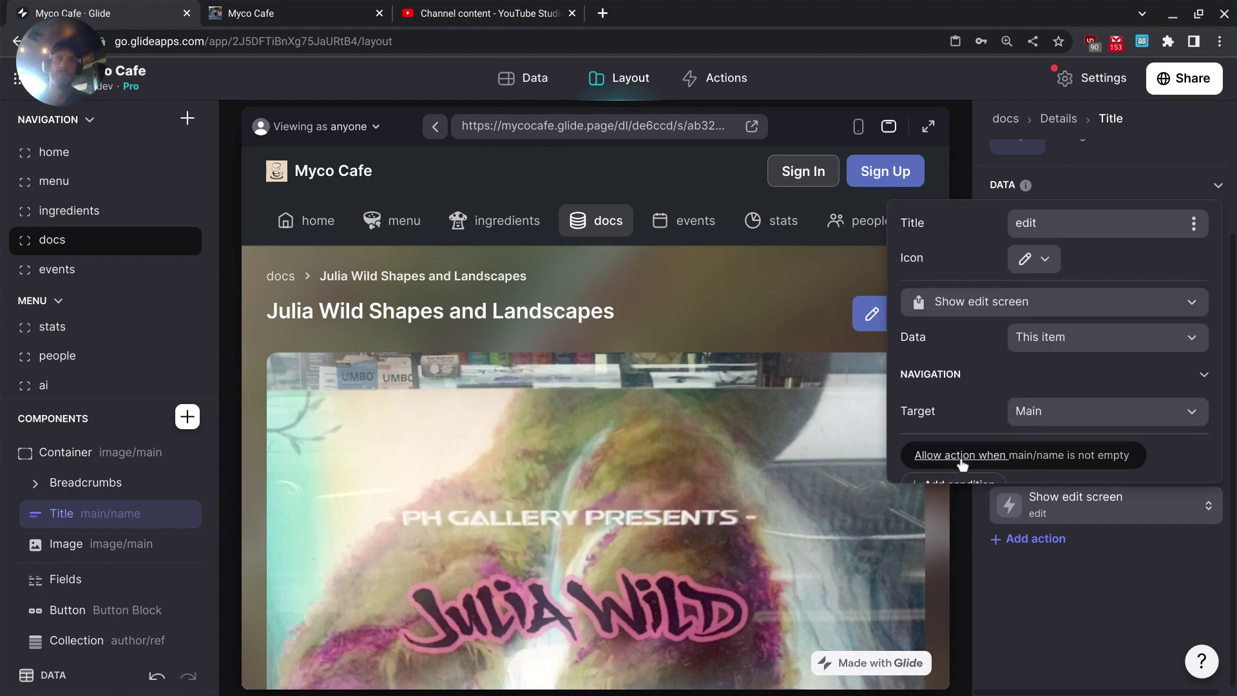
Set the edit action's condition so that the User Profile Row ID is author/id.
{"action": "scroll", "coordinate": [962, 464], "scroll_direction": "down", "scroll_amount": 1}
{"action": "left_click", "coordinate": [963, 428]}
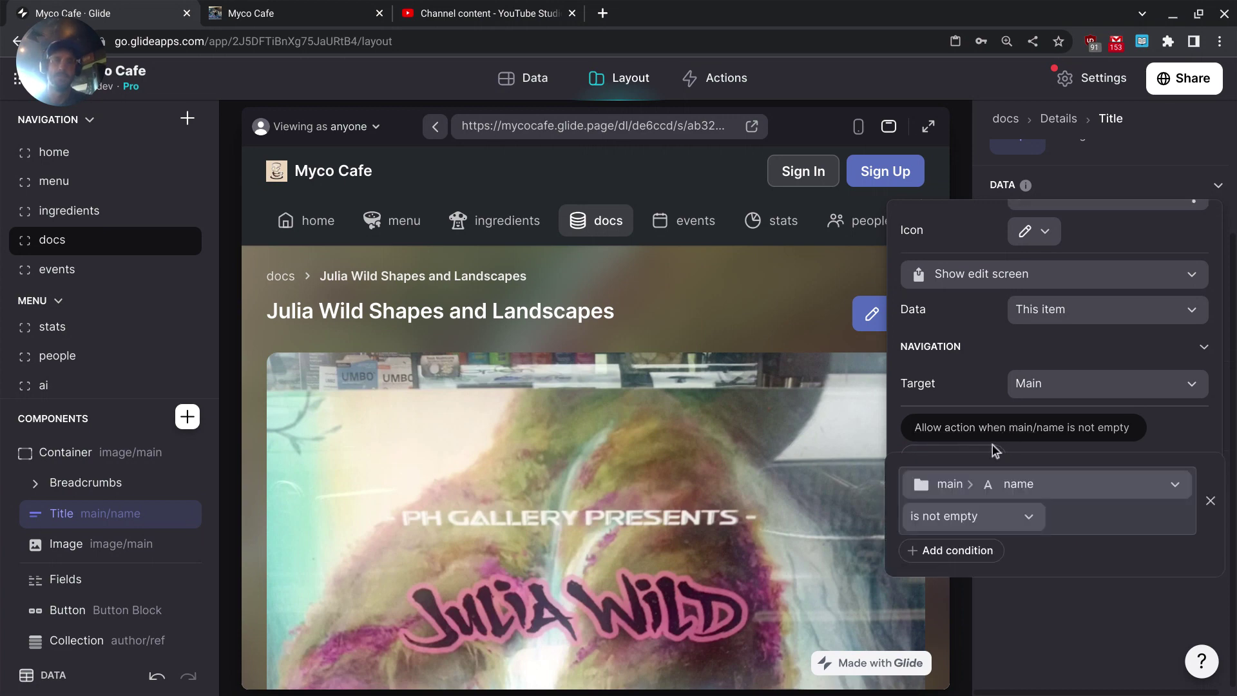
{"action": "left_click", "coordinate": [967, 494]}
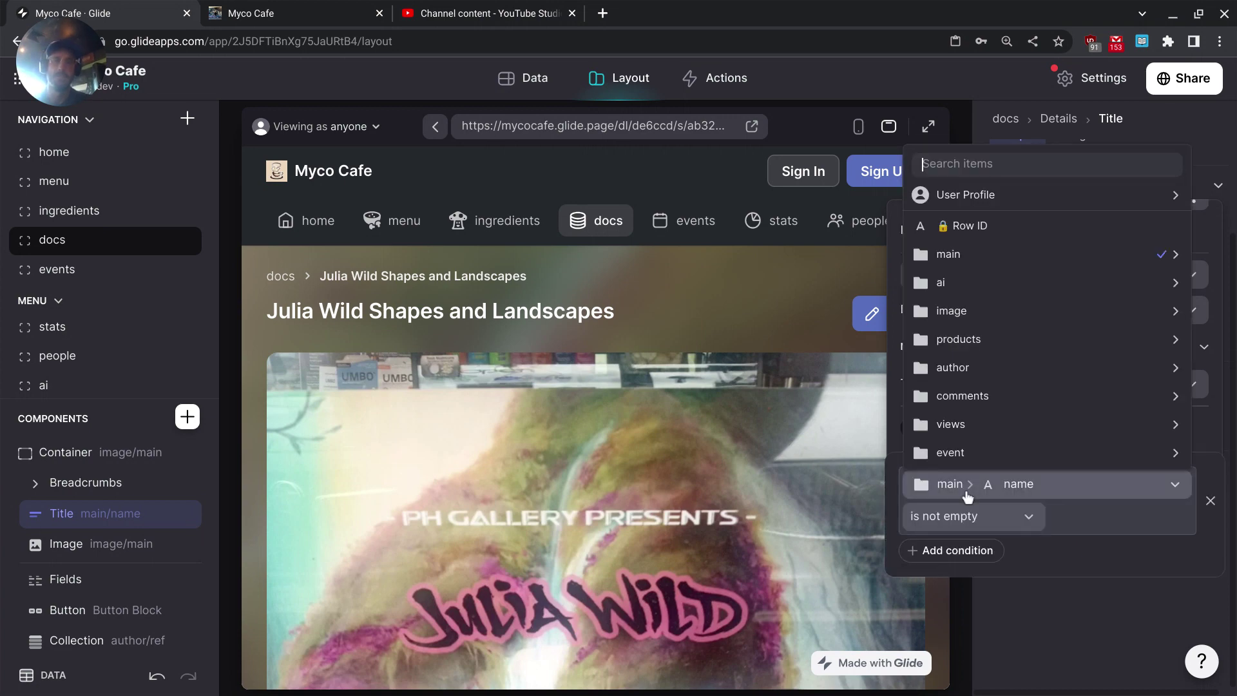
{"action": "left_click", "coordinate": [1022, 197]}
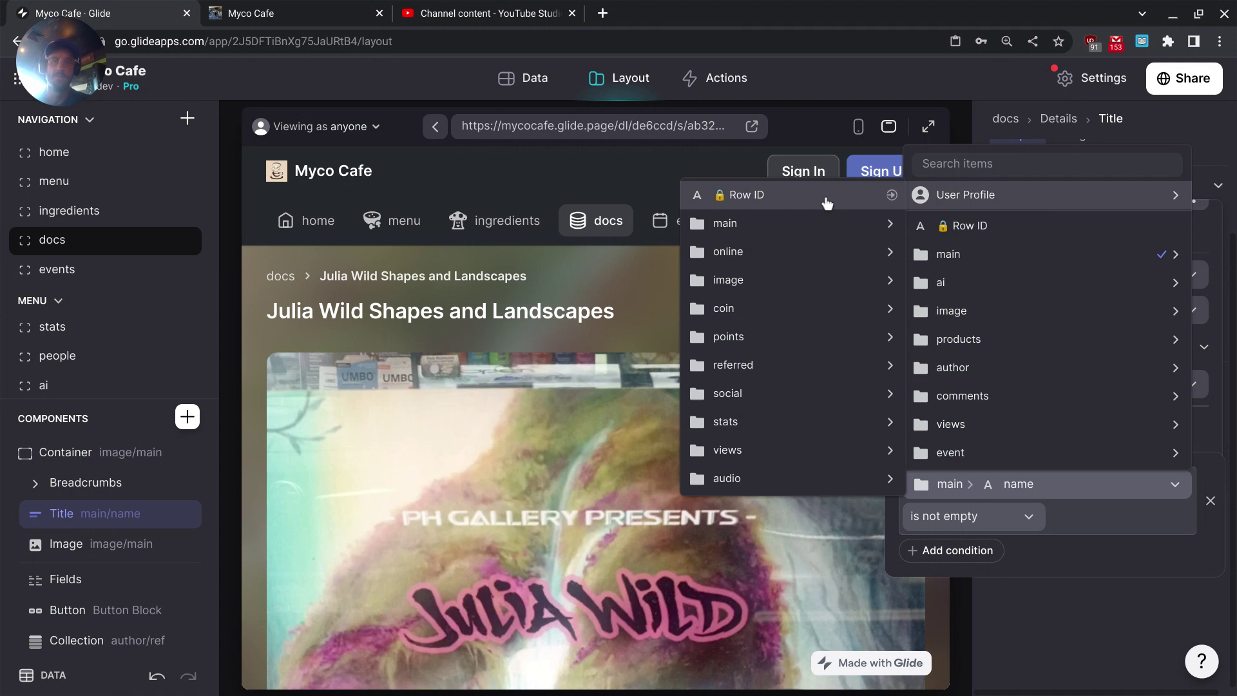
{"action": "left_click", "coordinate": [827, 204]}
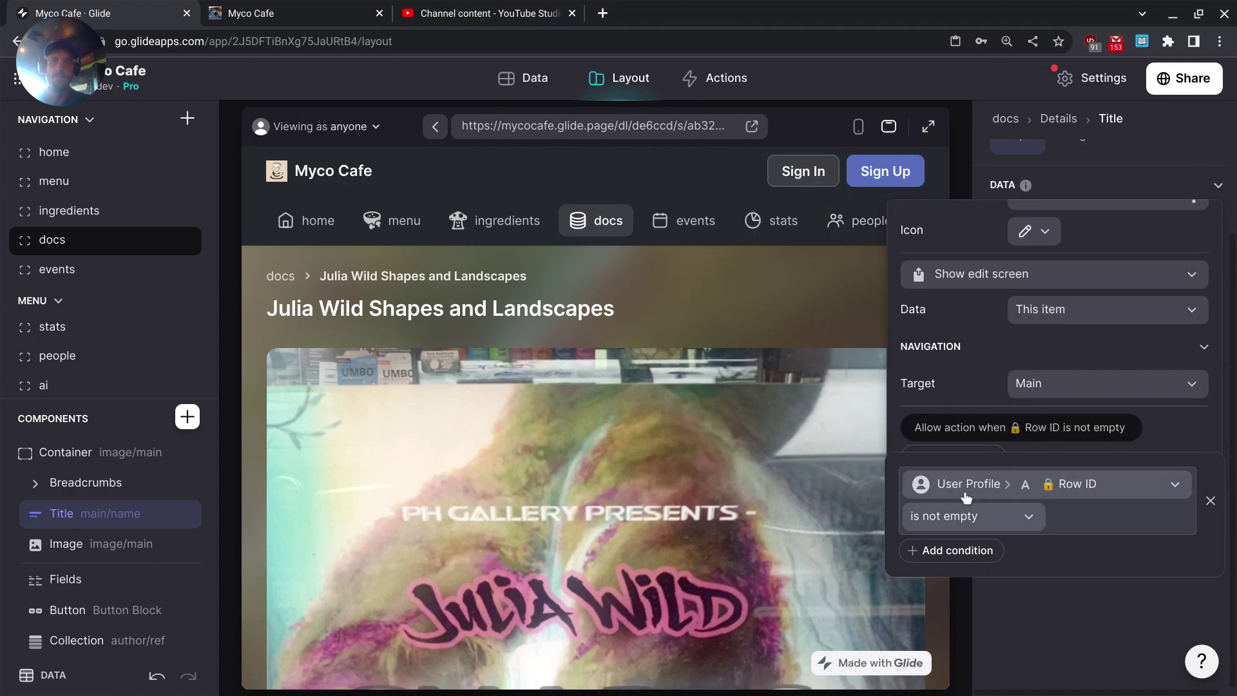
{"action": "left_click", "coordinate": [966, 516]}
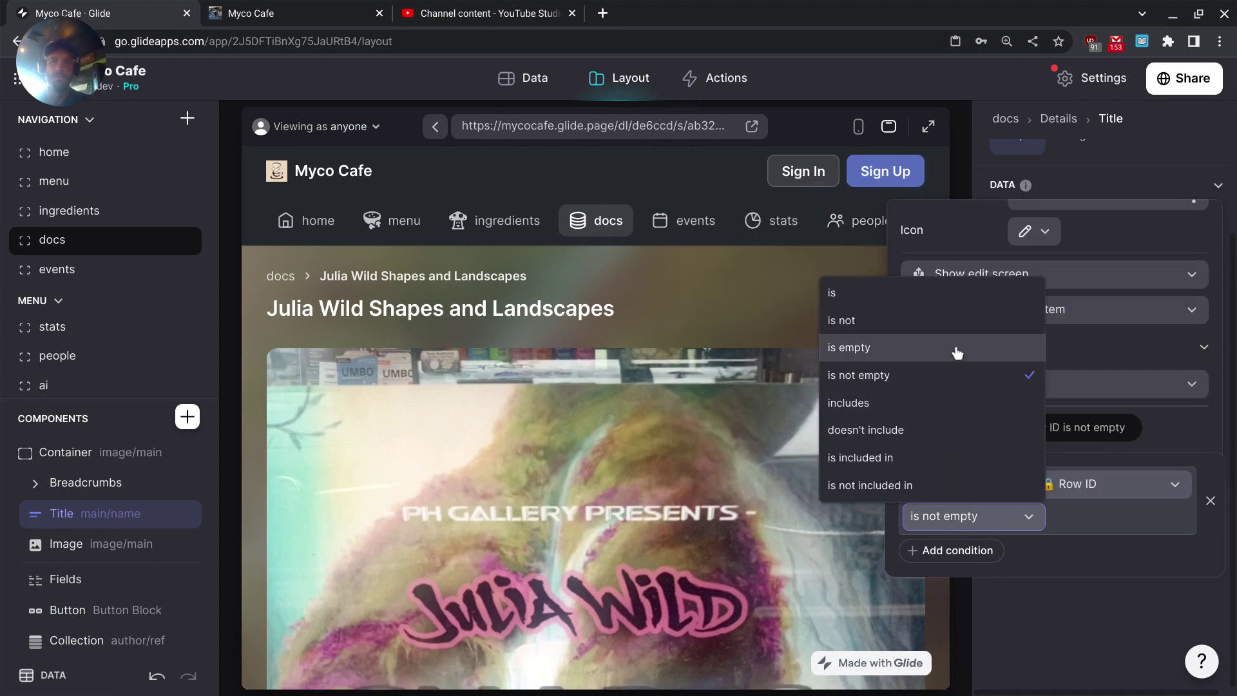
{"action": "left_click", "coordinate": [981, 306]}
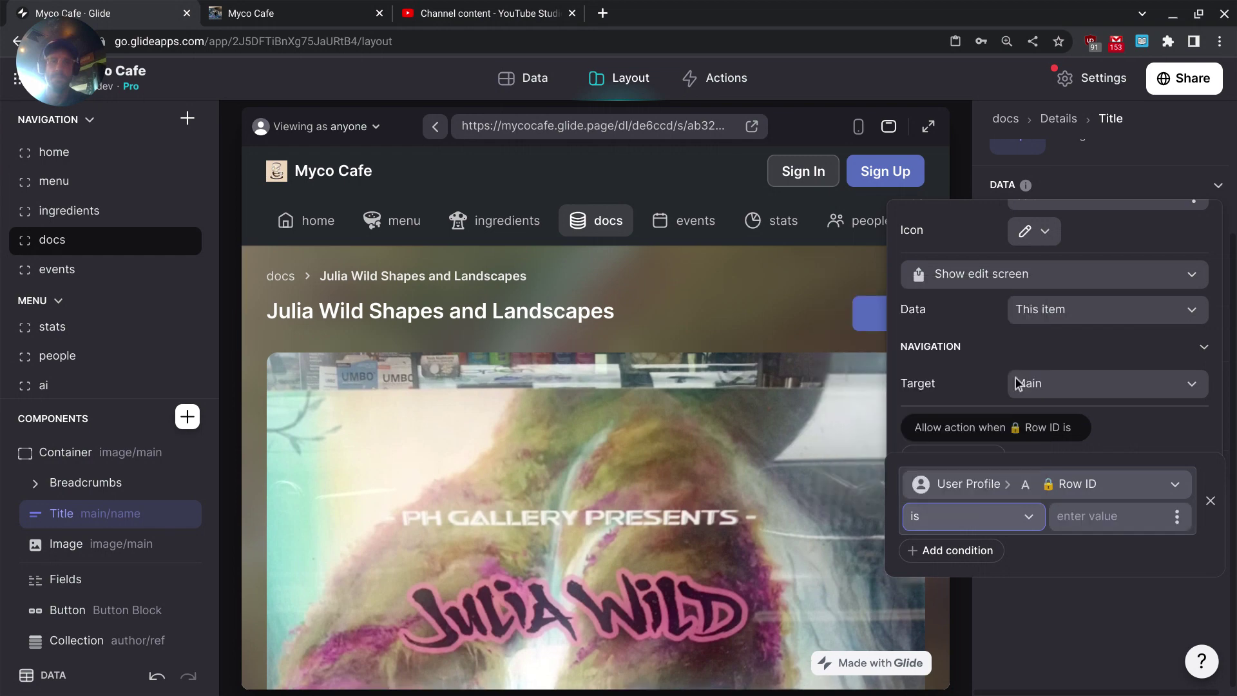
{"action": "left_click", "coordinate": [1177, 519]}
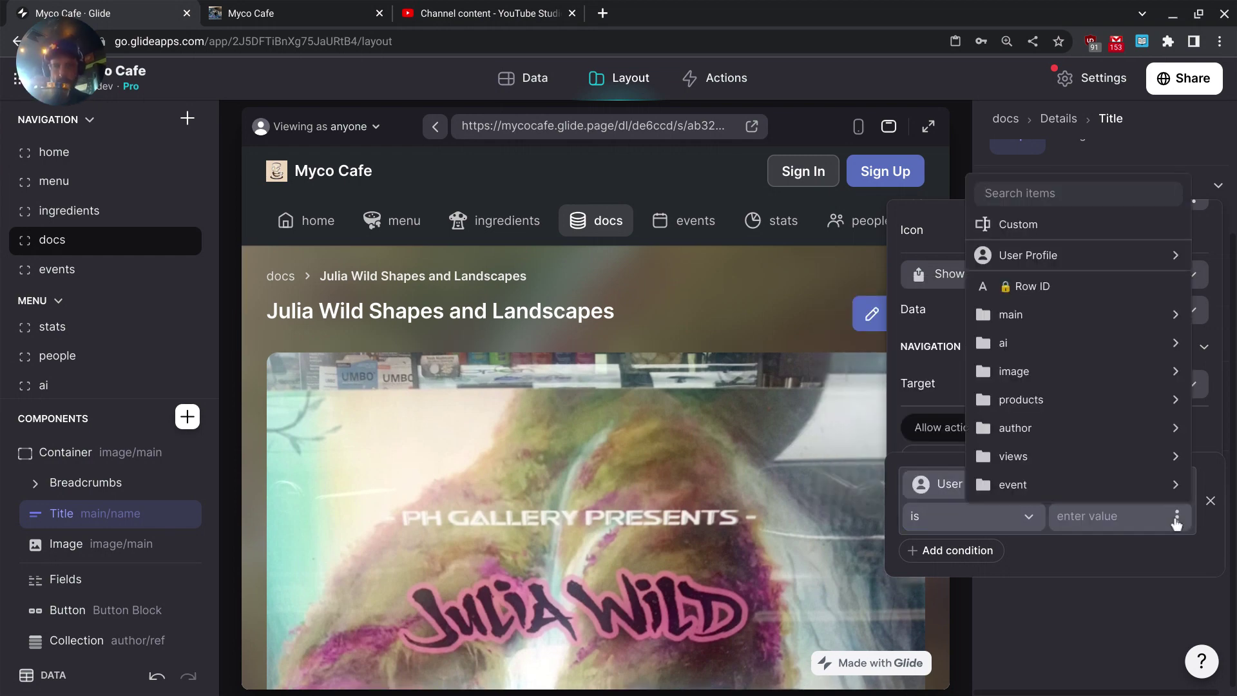
{"action": "mouse_move", "coordinate": [1008, 404]}
{"action": "mouse_move", "coordinate": [1010, 429]}
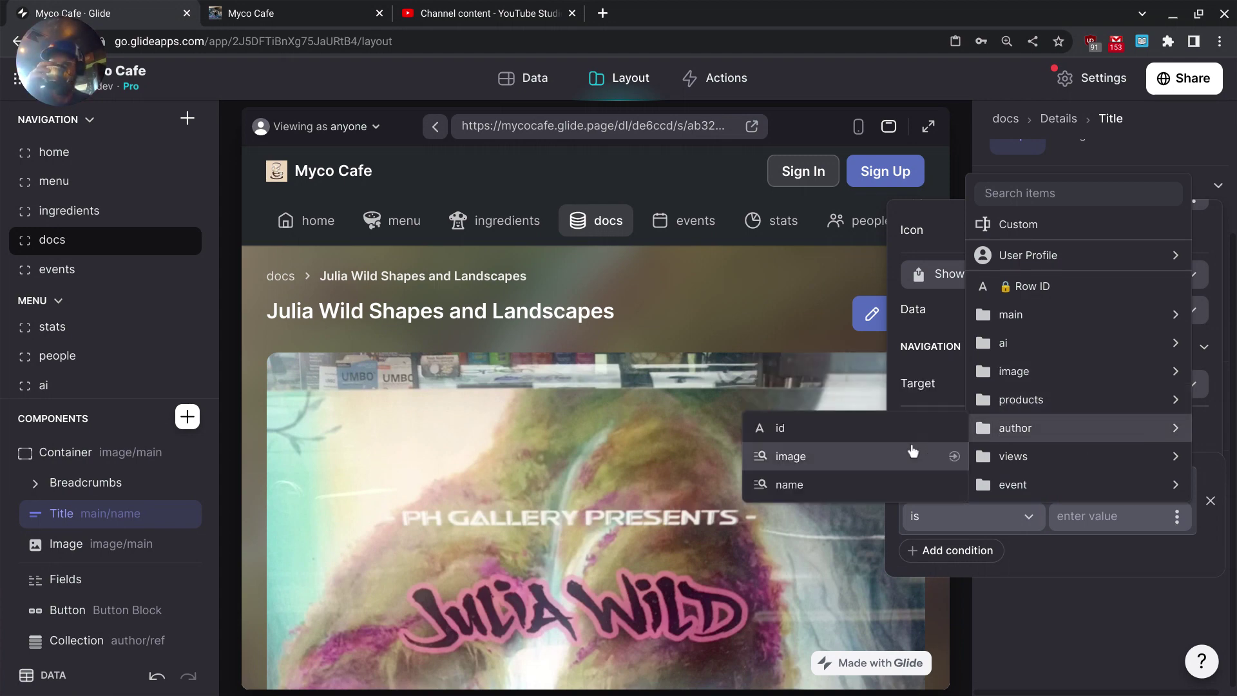
{"action": "left_click", "coordinate": [870, 432]}
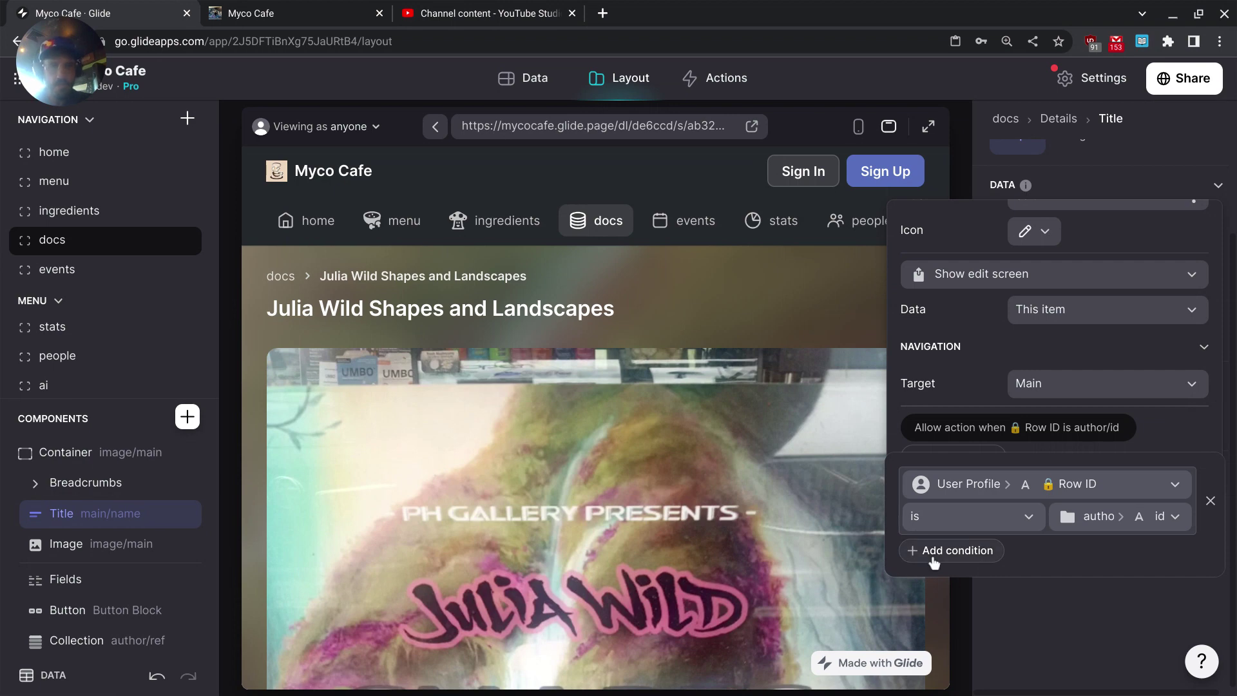
Add a second condition to the edit action, joined with Or, requiring User Profile main/is admin is checked.
{"action": "left_click", "coordinate": [1021, 541]}
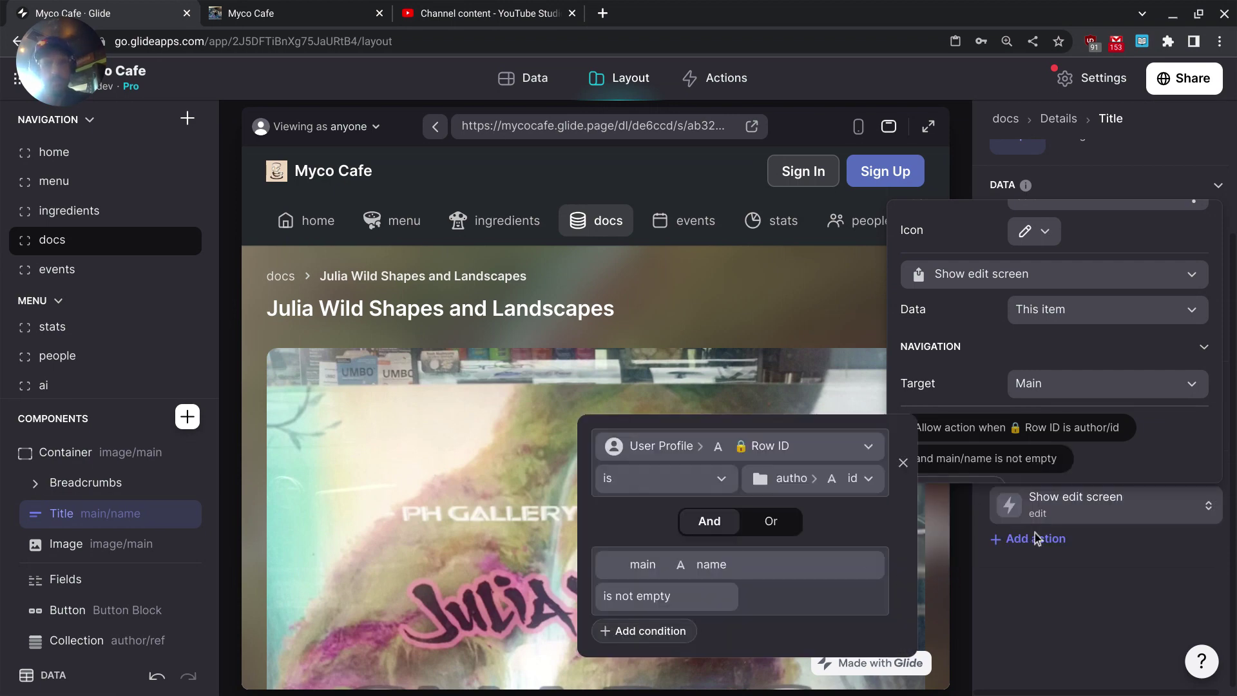
{"action": "left_click", "coordinate": [772, 523]}
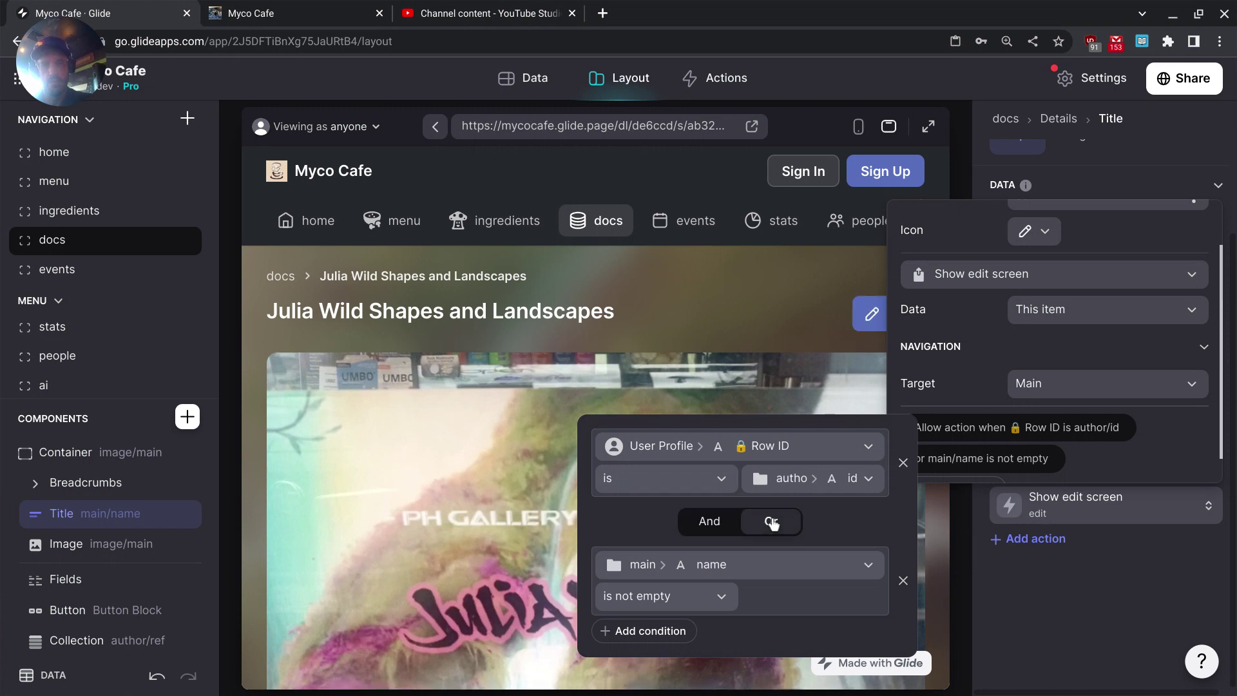
{"action": "left_click", "coordinate": [741, 565]}
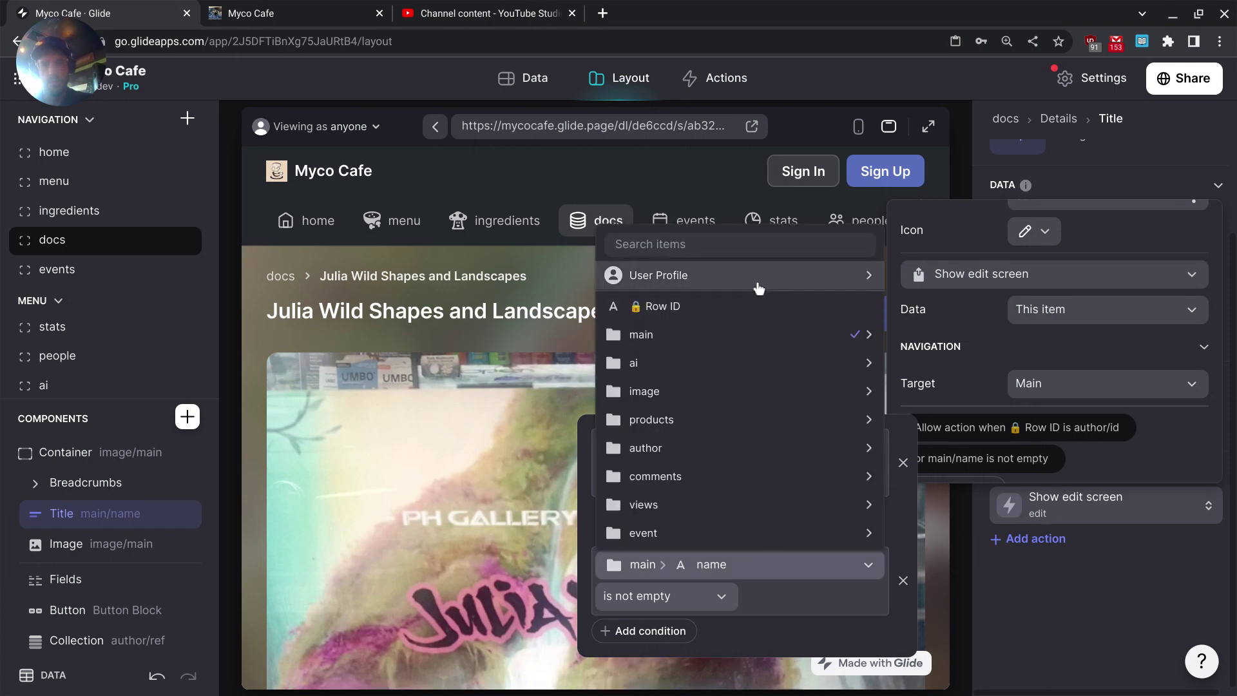
{"action": "mouse_move", "coordinate": [764, 275]}
{"action": "mouse_move", "coordinate": [927, 311]}
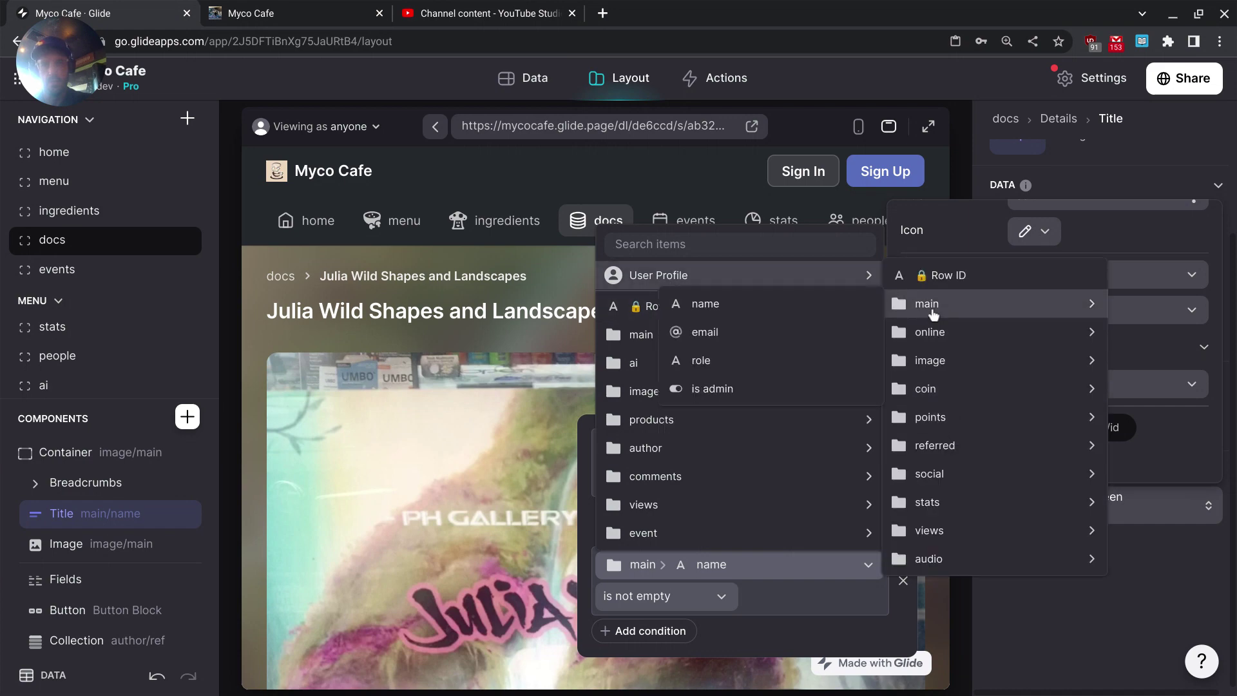
{"action": "left_click", "coordinate": [721, 385]}
{"action": "left_click", "coordinate": [656, 596]}
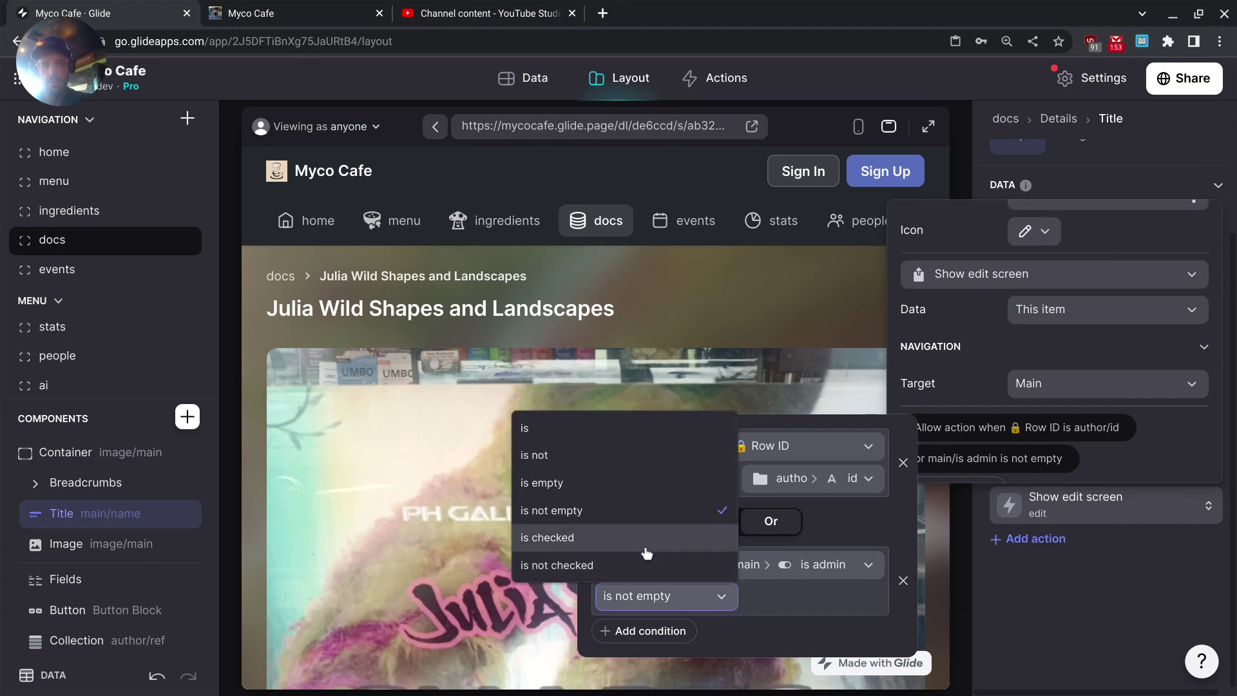
{"action": "key", "text": "Return"}
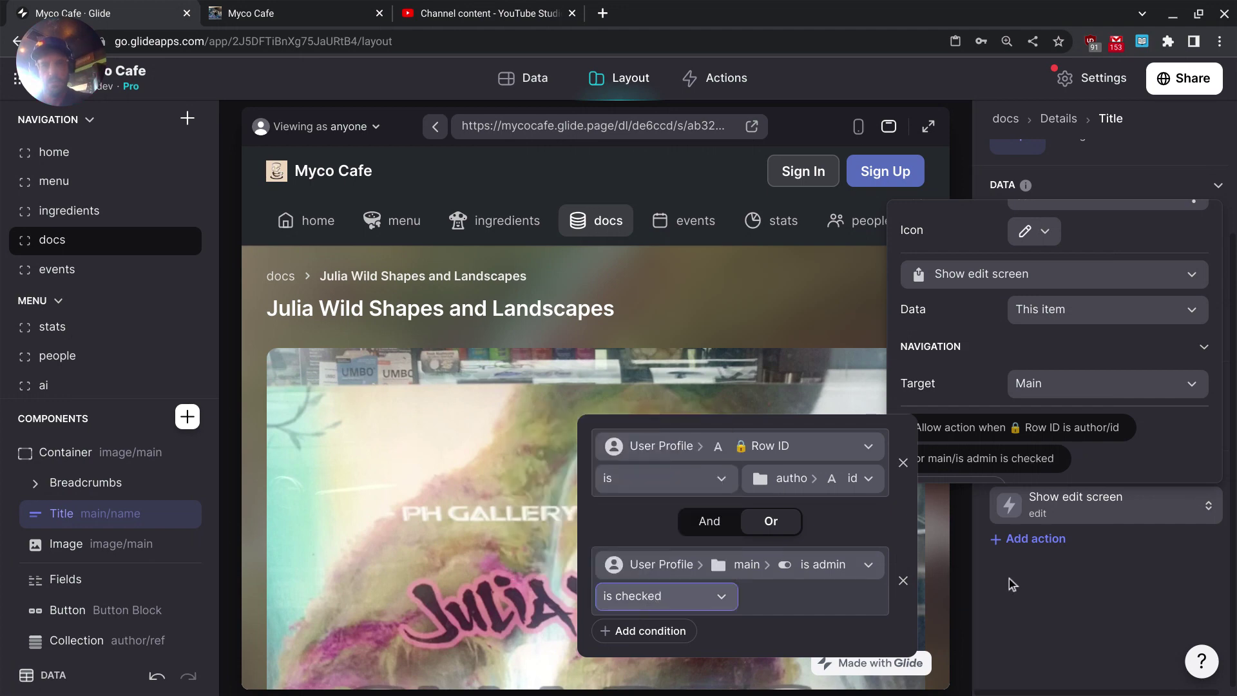
{"action": "left_click", "coordinate": [1011, 581]}
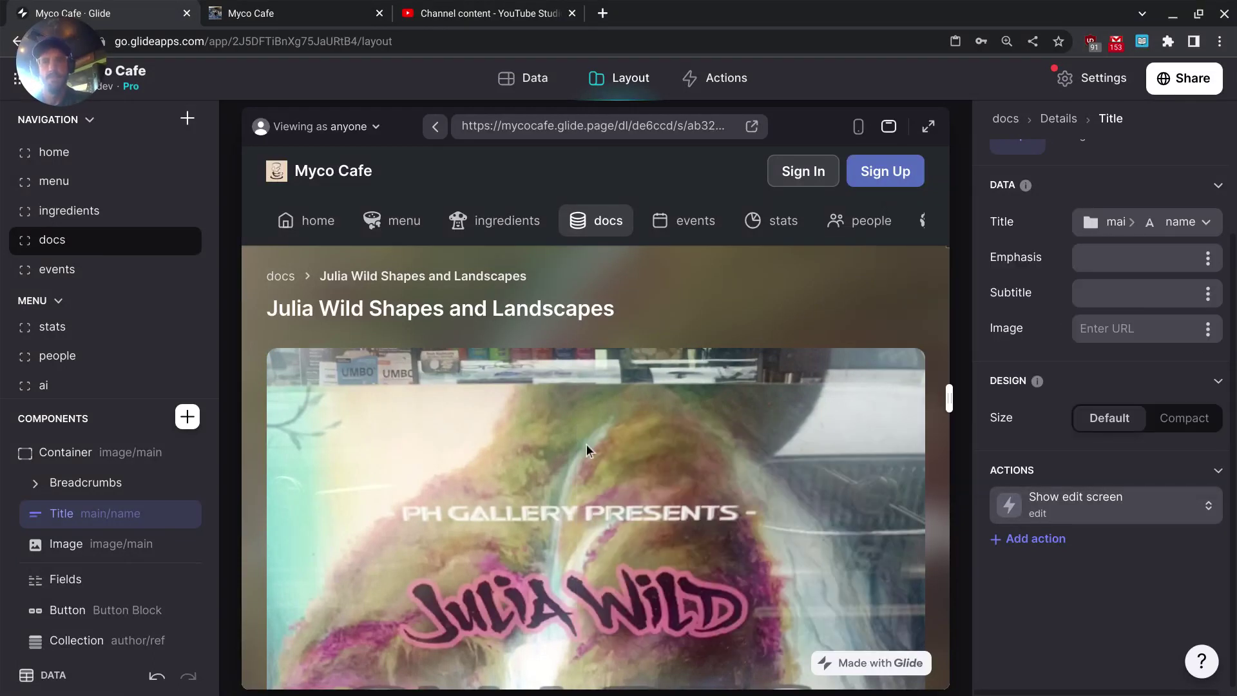
Rename the Button component that holds the tip post action as "tip button".
{"action": "scroll", "coordinate": [584, 442], "scroll_direction": "down", "scroll_amount": 10}
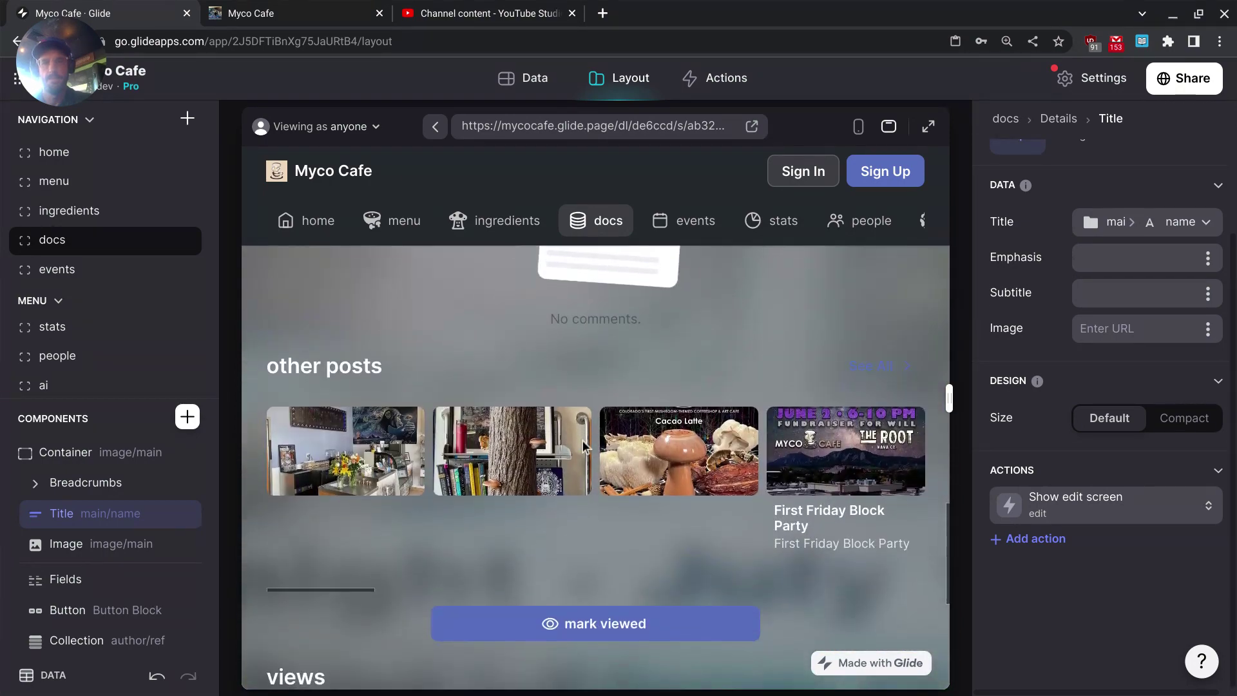
{"action": "scroll", "coordinate": [583, 444], "scroll_direction": "up", "scroll_amount": 8}
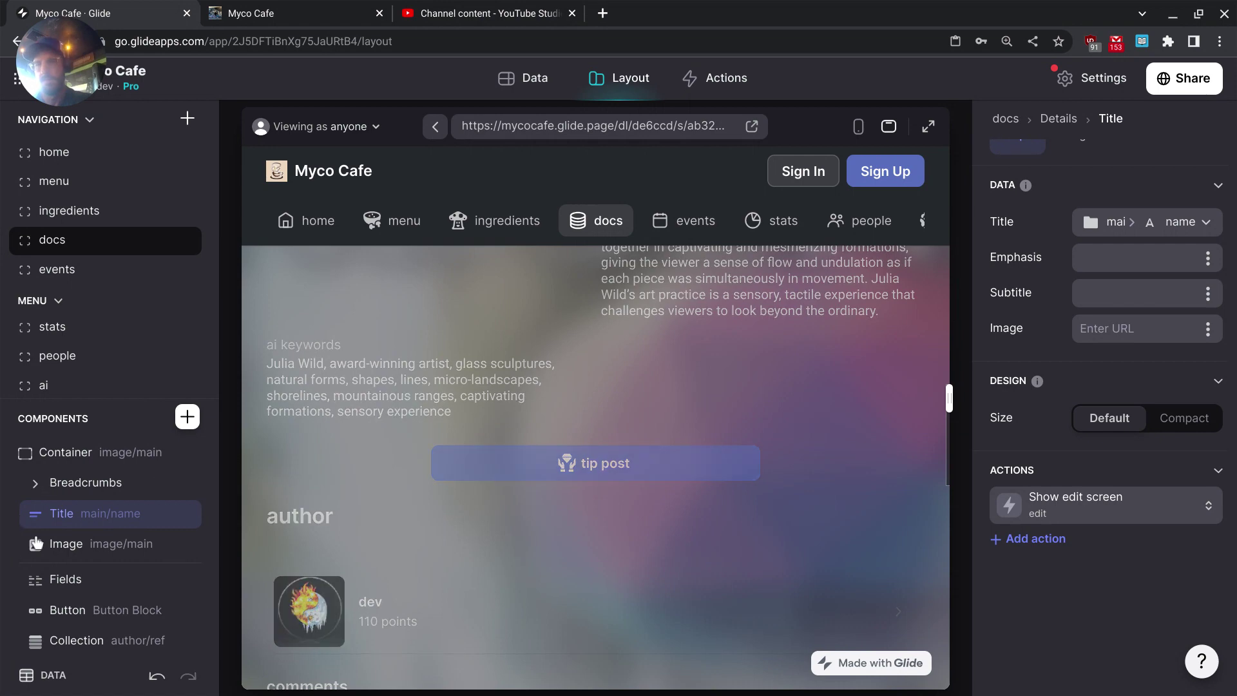
{"action": "scroll", "coordinate": [37, 543], "scroll_direction": "down", "scroll_amount": 2}
{"action": "scroll", "coordinate": [37, 543], "scroll_direction": "down", "scroll_amount": 1}
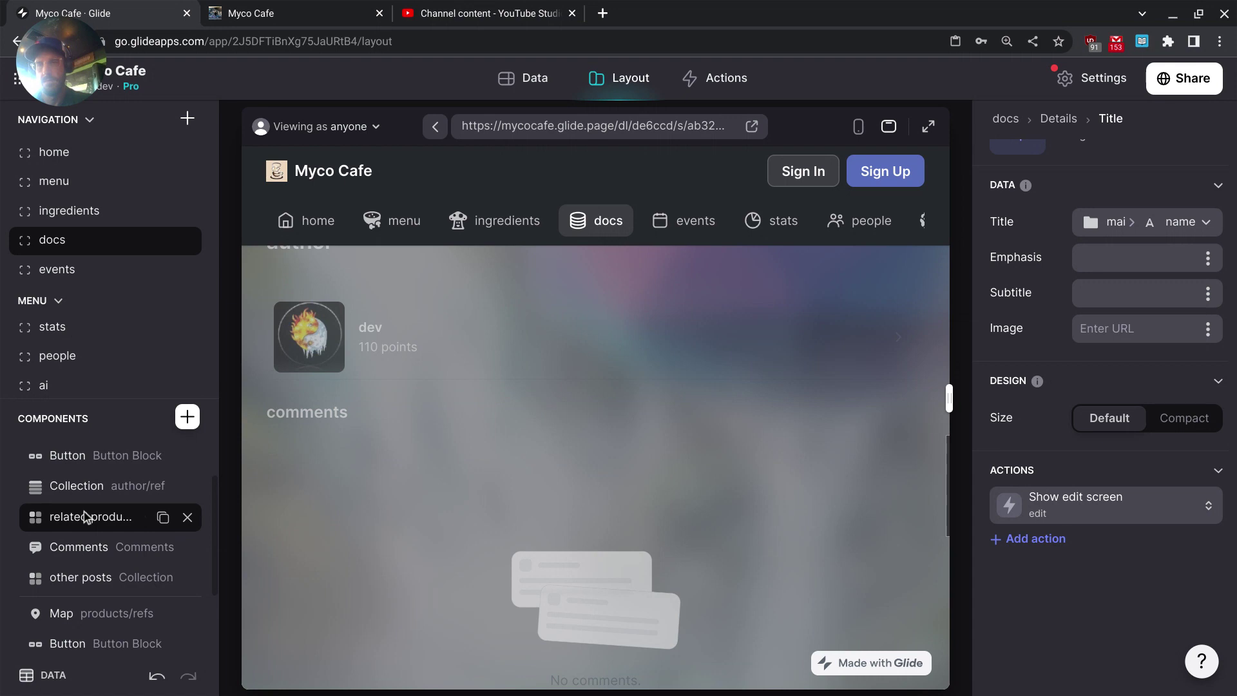
{"action": "left_click", "coordinate": [96, 462]}
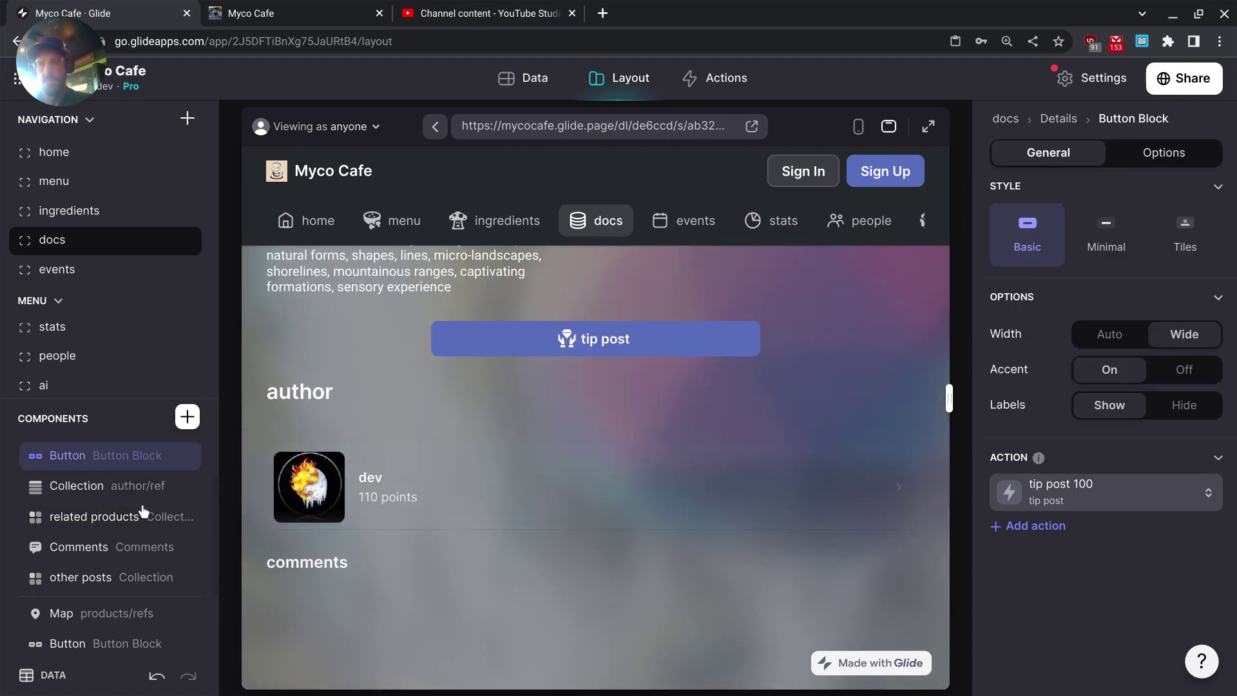
{"action": "scroll", "coordinate": [143, 513], "scroll_direction": "up", "scroll_amount": 2}
{"action": "left_click", "coordinate": [96, 580]}
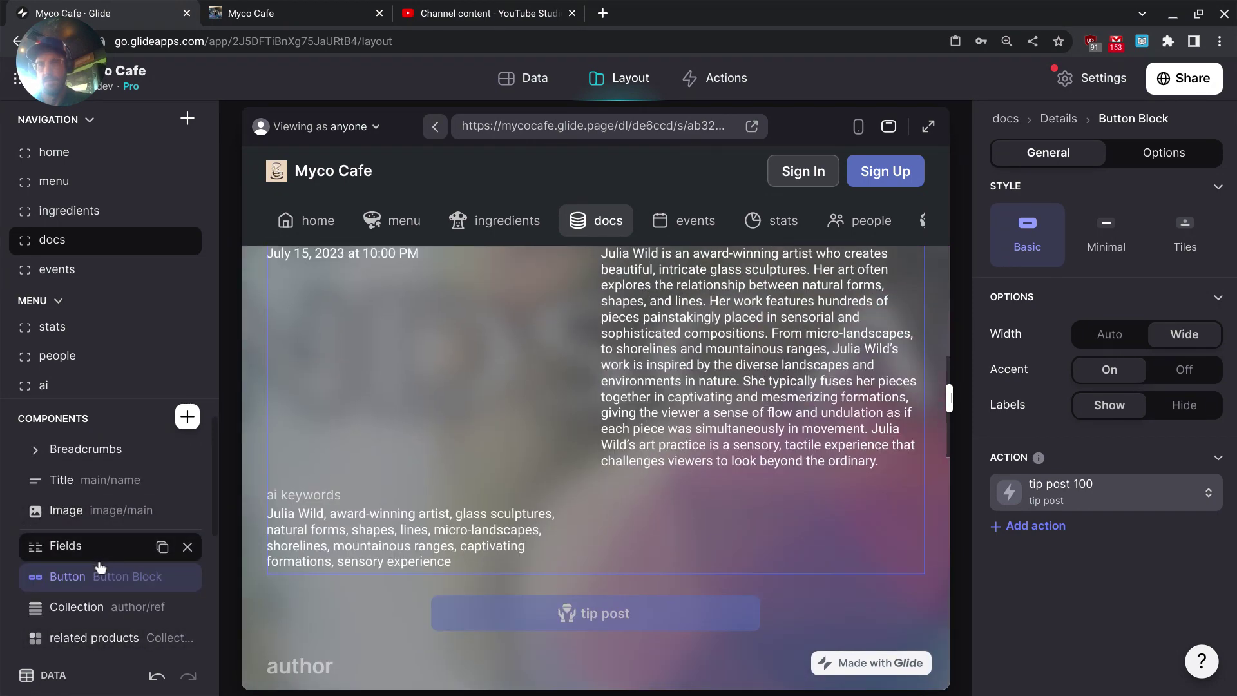
{"action": "double_click", "coordinate": [96, 581]}
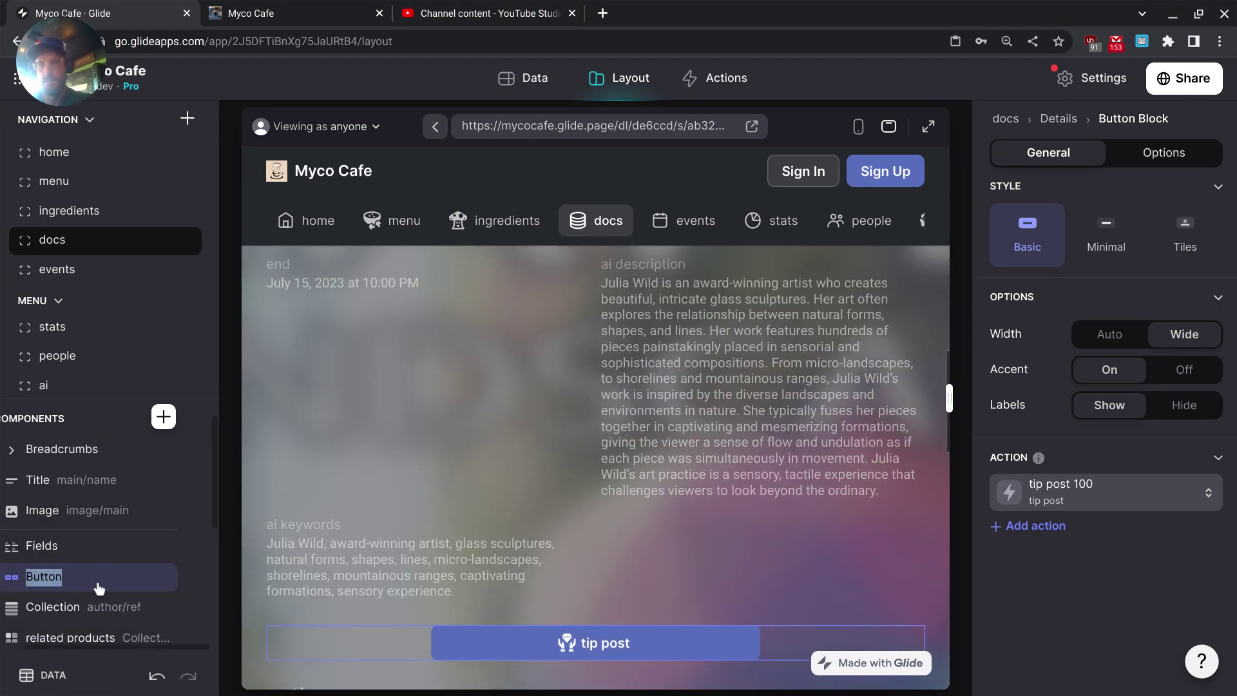
{"action": "type", "text": "tip button"}
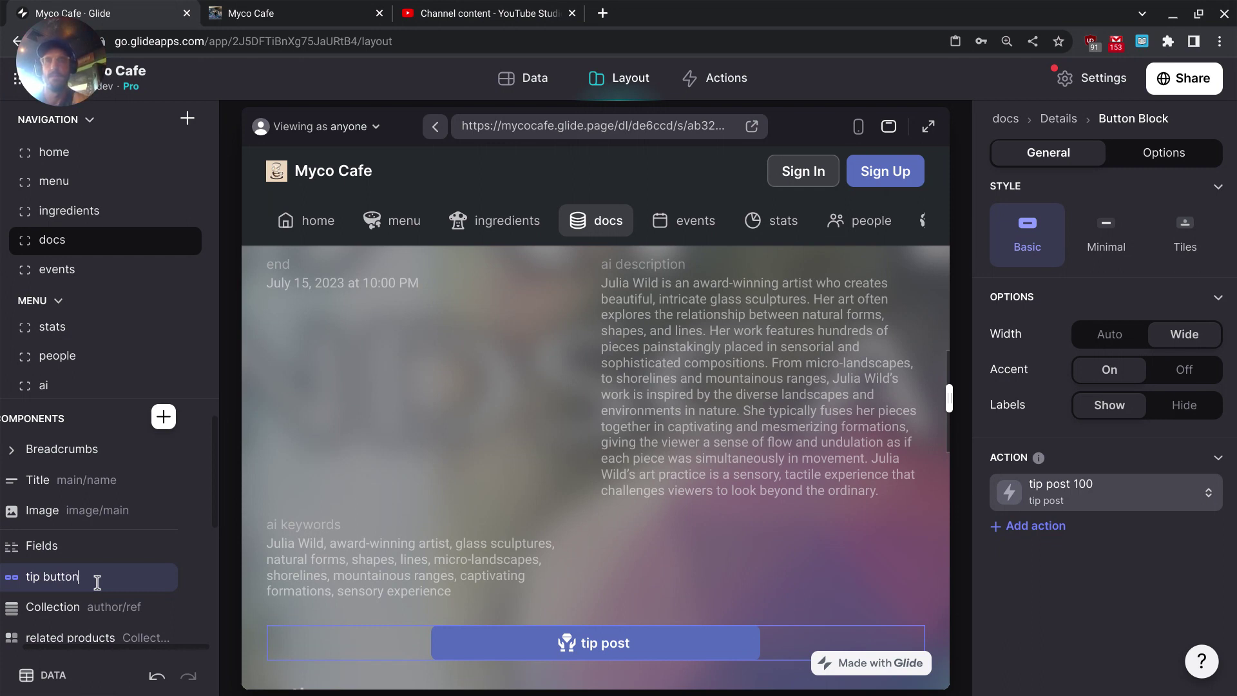
{"action": "key", "text": "Return"}
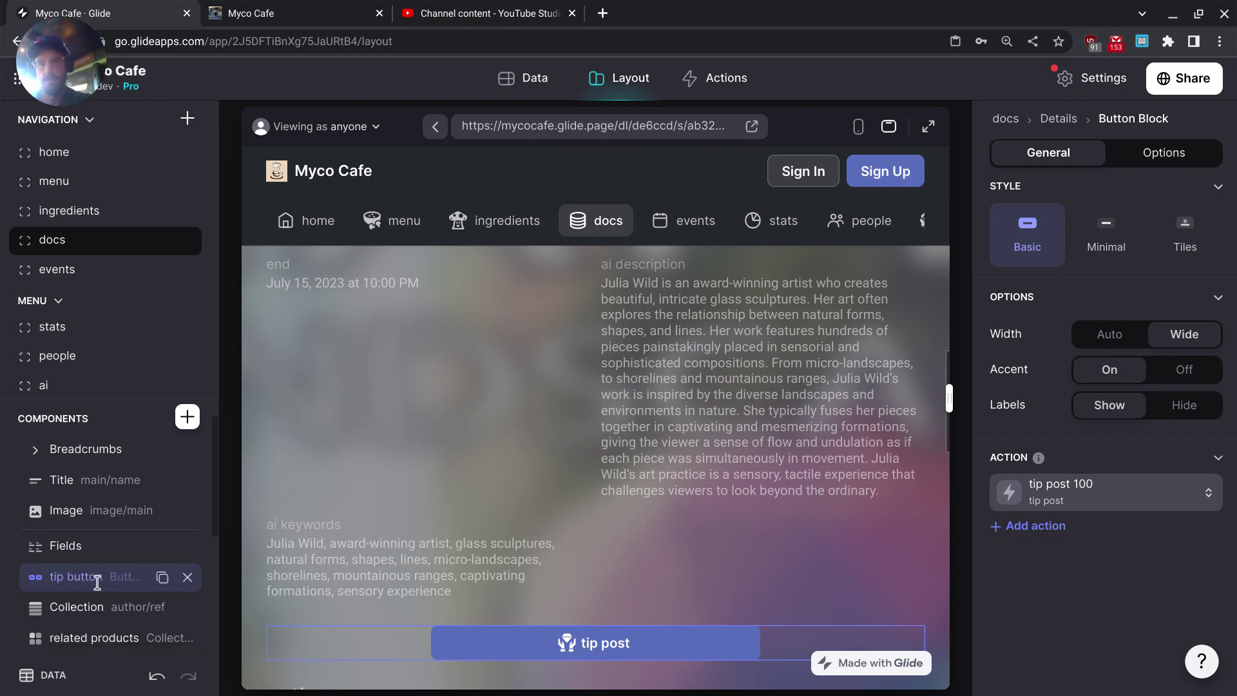
Add a condition to the tip post action allowing it only when the User Profile Row ID is not empty.
{"action": "left_click", "coordinate": [1031, 487]}
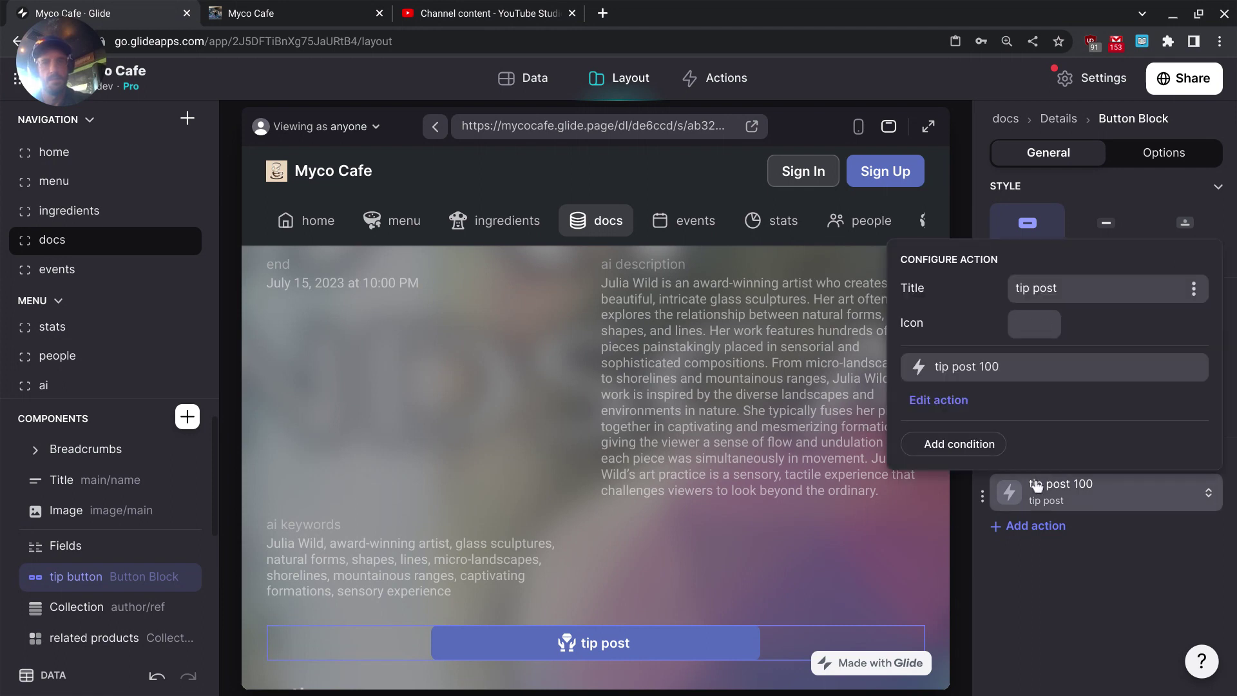
{"action": "left_click", "coordinate": [955, 443]}
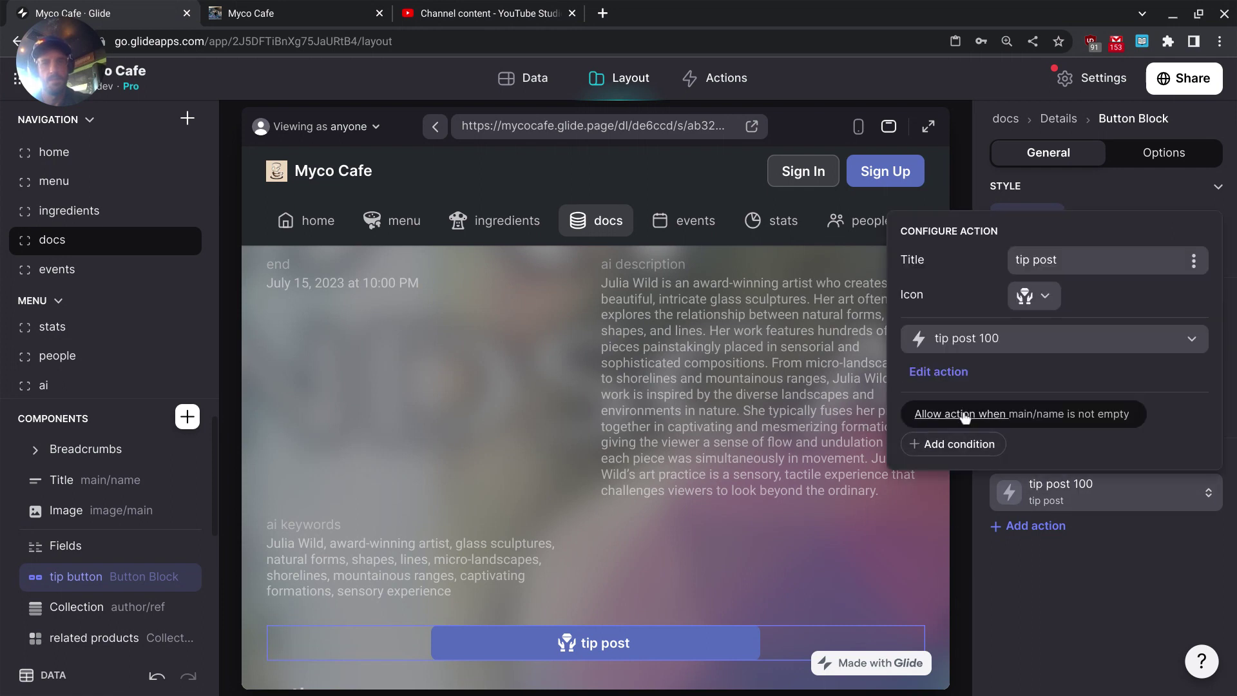
{"action": "left_click", "coordinate": [965, 416]}
{"action": "left_click", "coordinate": [936, 470]}
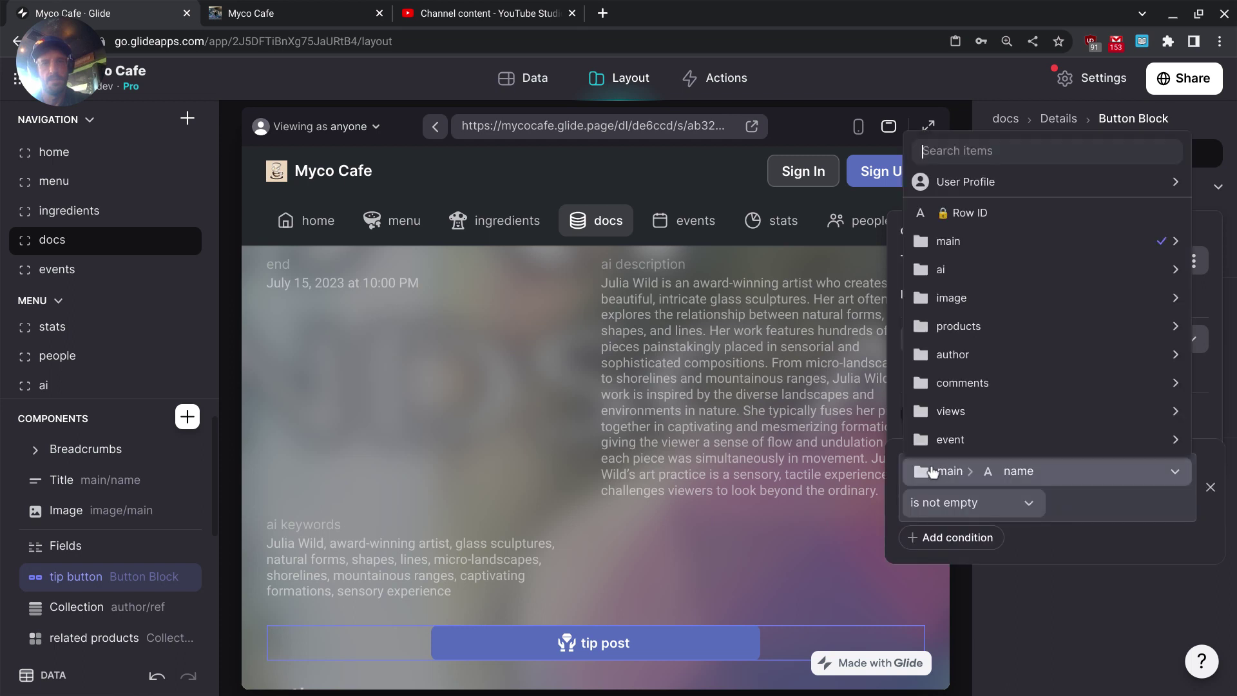
{"action": "mouse_move", "coordinate": [968, 195]}
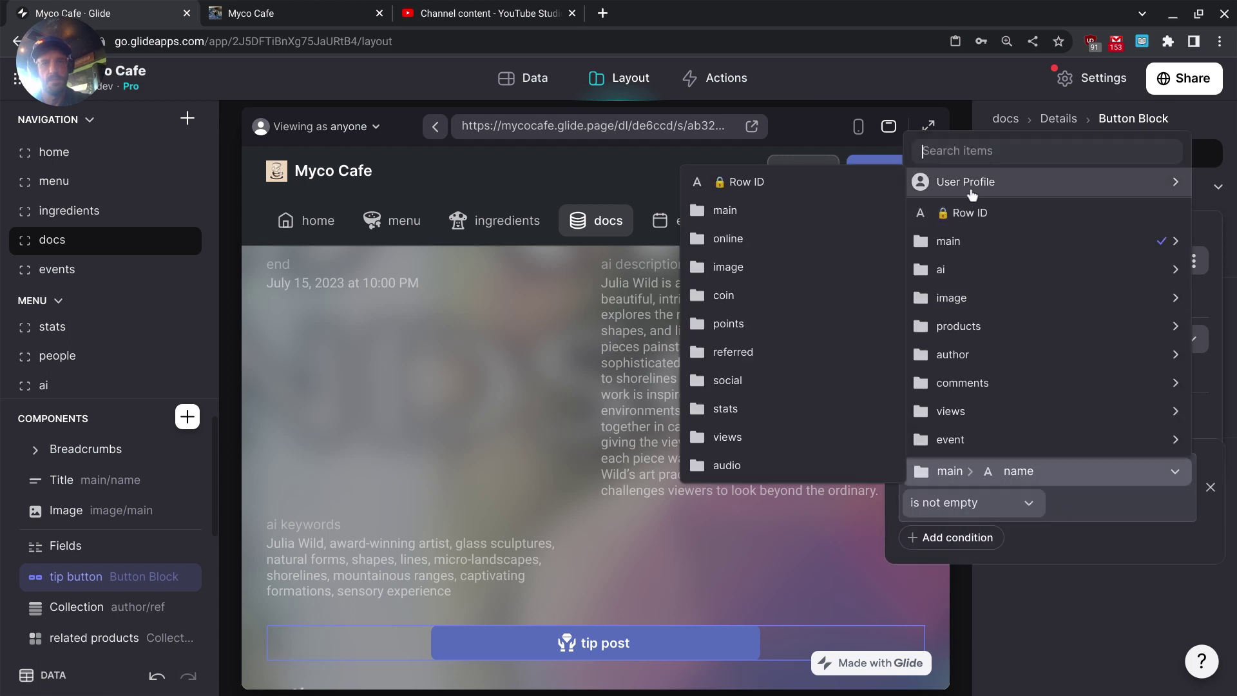
{"action": "left_click", "coordinate": [831, 183]}
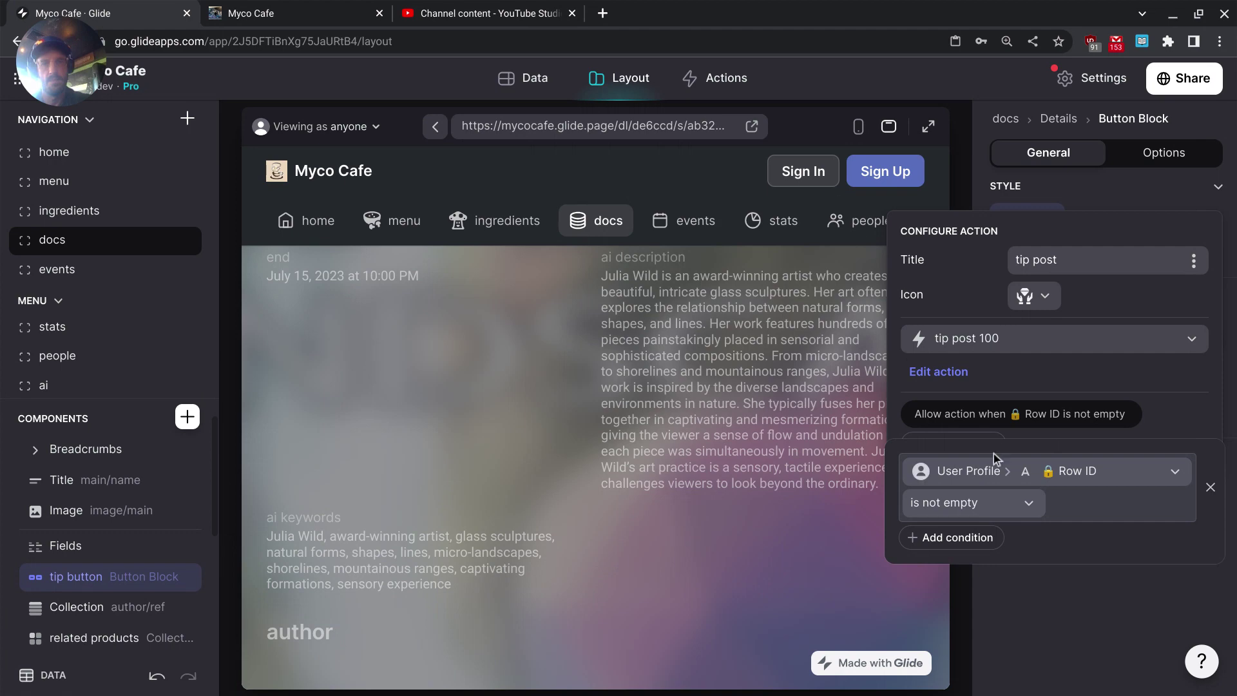
{"action": "left_click", "coordinate": [1057, 612]}
Rename the Button component that holds the mark viewed action as "mark viewed".
{"action": "scroll", "coordinate": [566, 479], "scroll_direction": "down", "scroll_amount": 10}
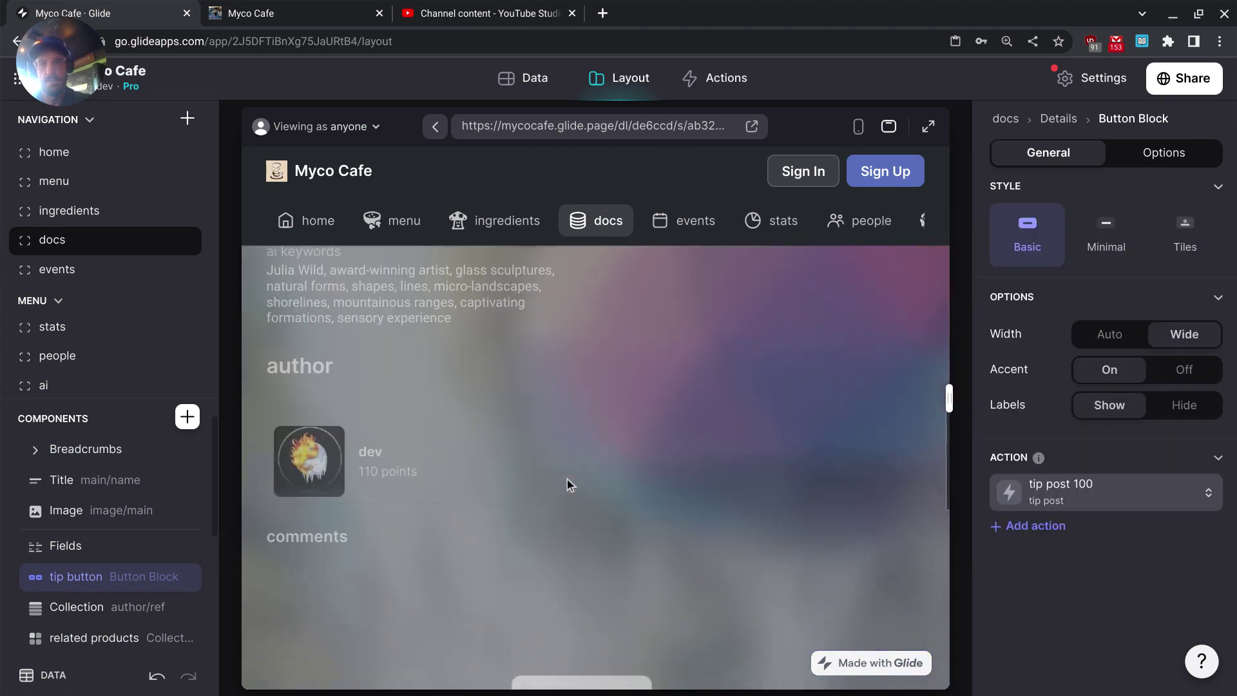
{"action": "scroll", "coordinate": [567, 478], "scroll_direction": "down", "scroll_amount": 5}
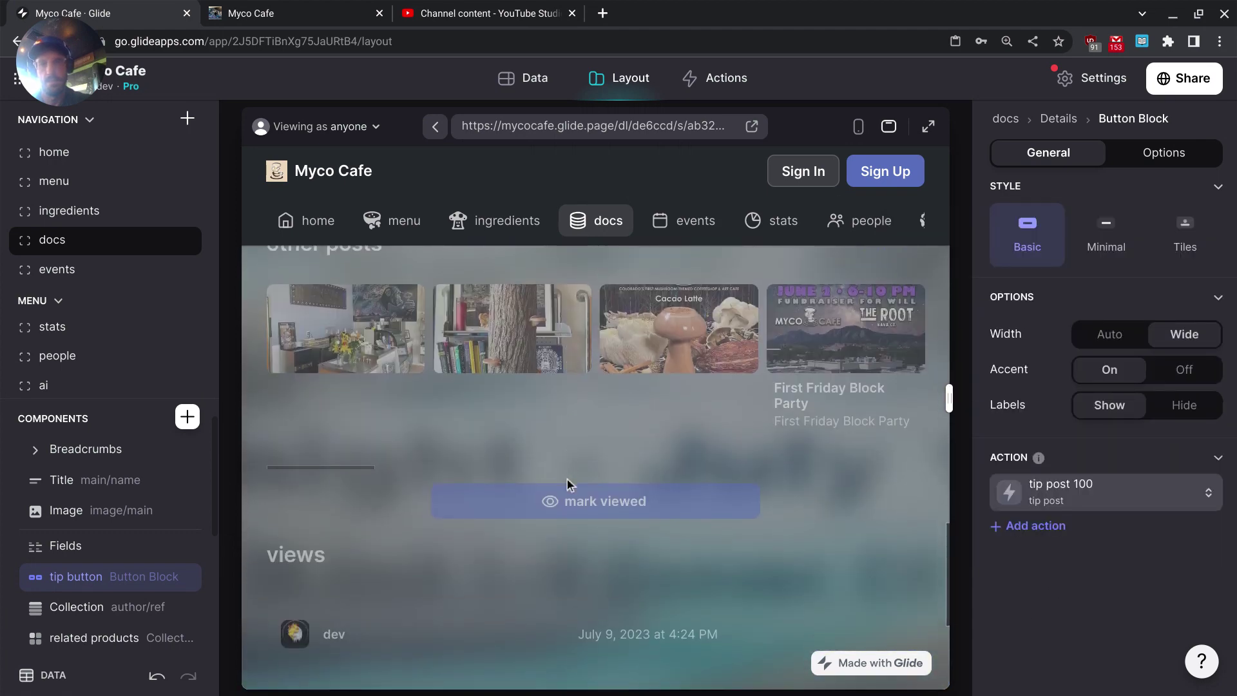
{"action": "scroll", "coordinate": [58, 592], "scroll_direction": "down", "scroll_amount": 5}
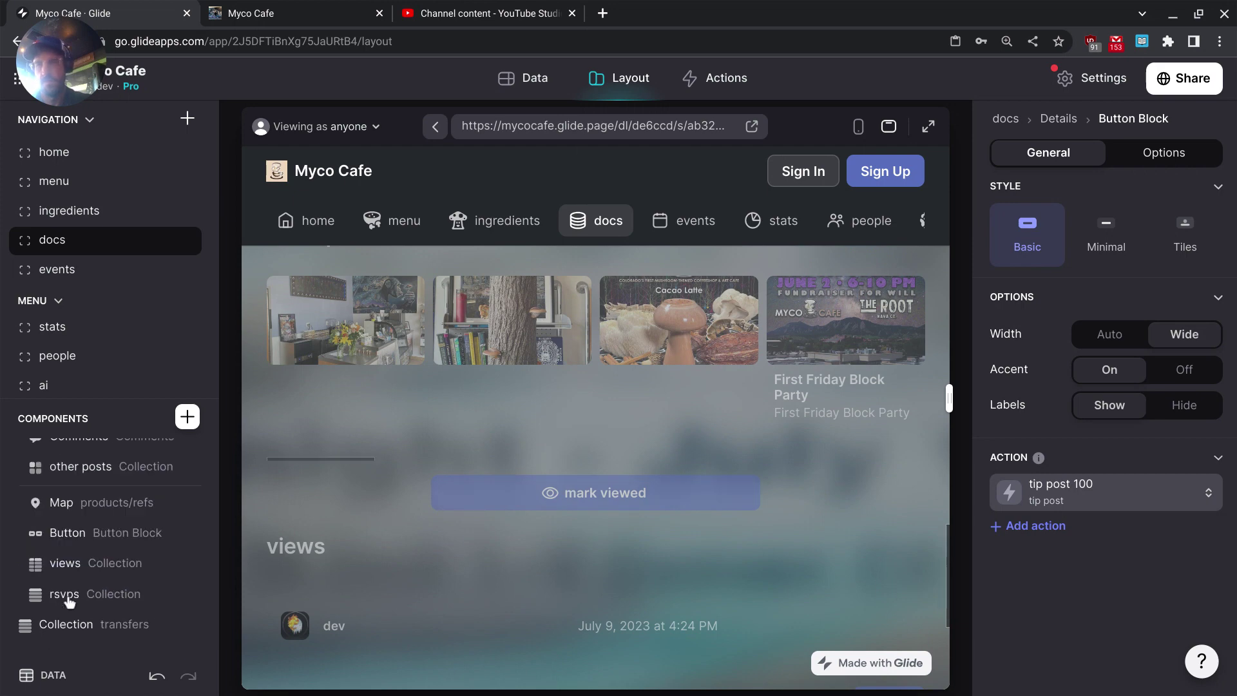
{"action": "left_click", "coordinate": [69, 601]}
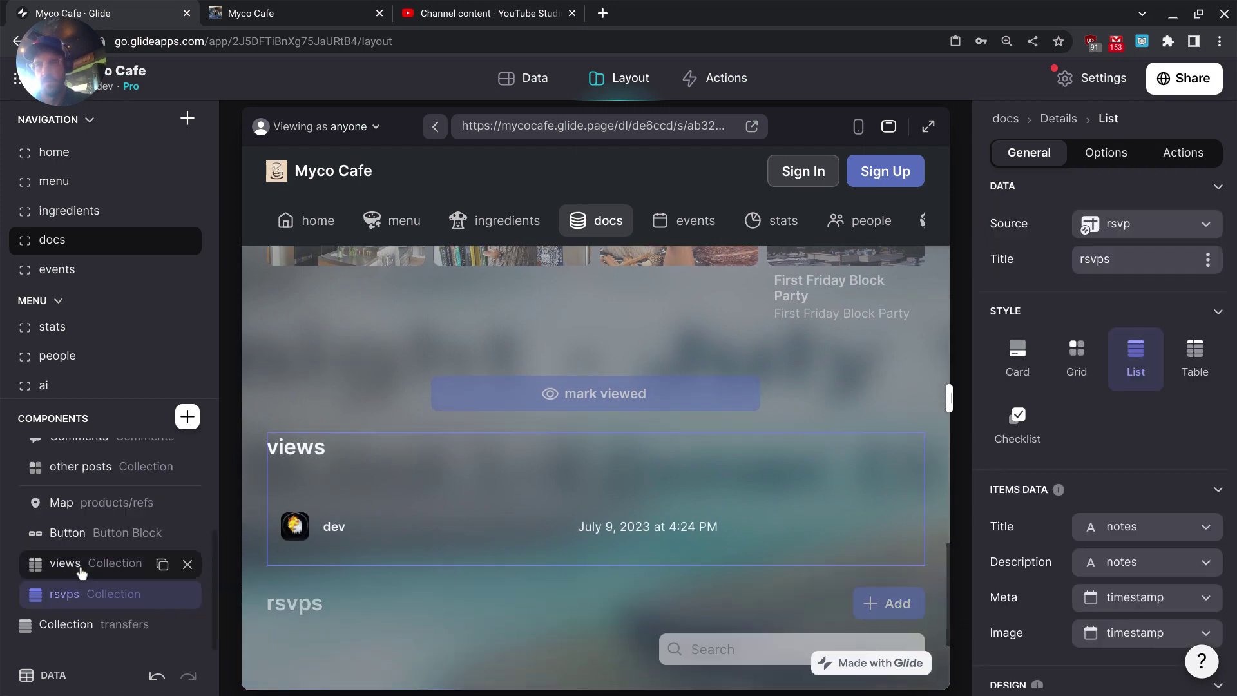
{"action": "left_click", "coordinate": [101, 531]}
{"action": "left_click", "coordinate": [101, 529]}
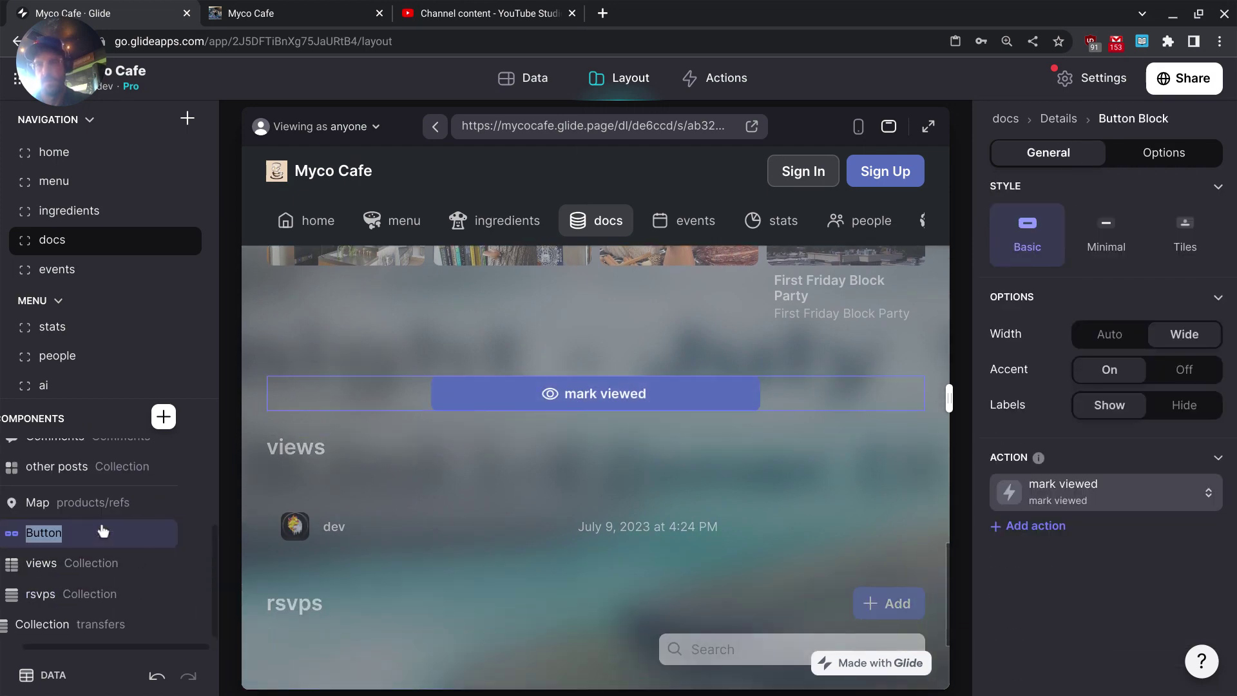
{"action": "type", "text": "mark viewed"}
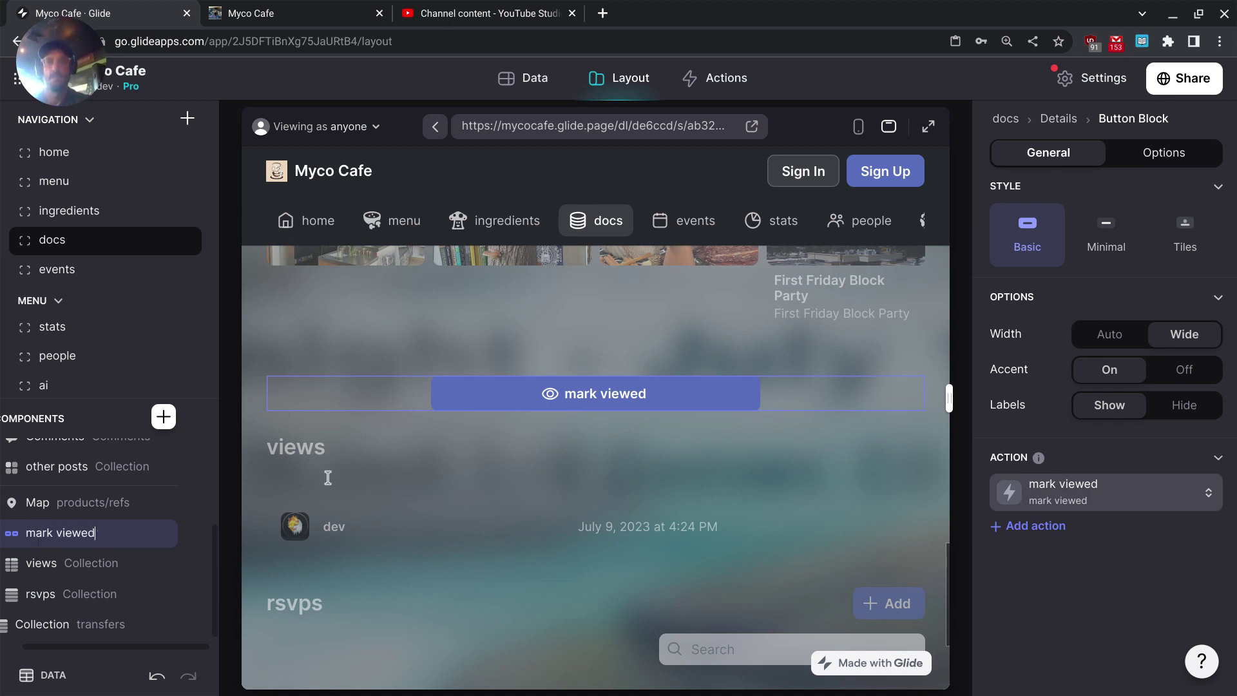
{"action": "key", "text": "Return"}
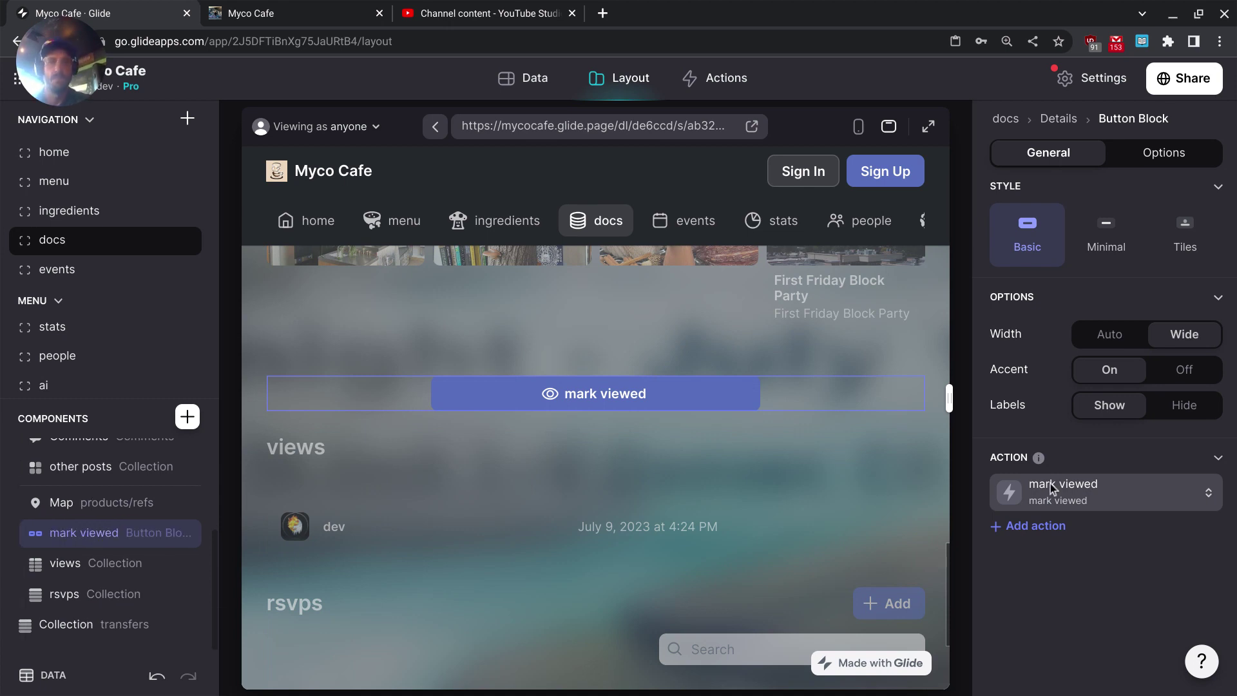
Add a condition to the mark viewed action allowing it only when the User Profile Row ID is not empty.
{"action": "left_click", "coordinate": [1063, 491]}
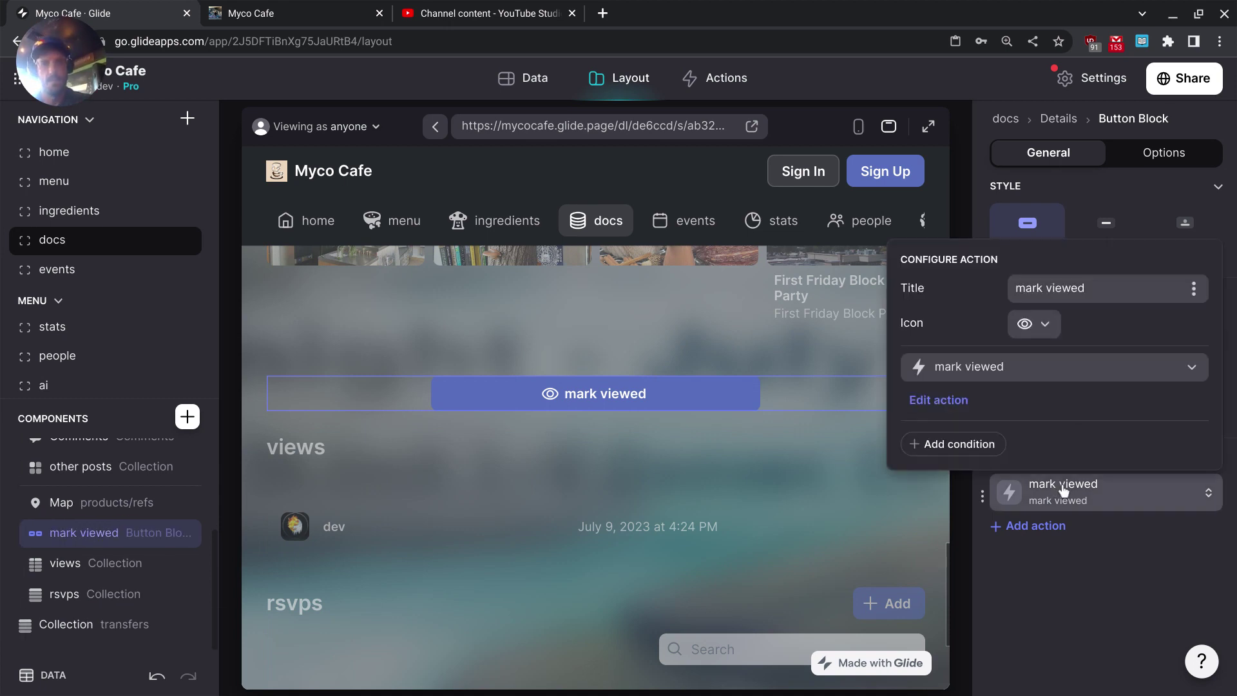
{"action": "left_click", "coordinate": [989, 451]}
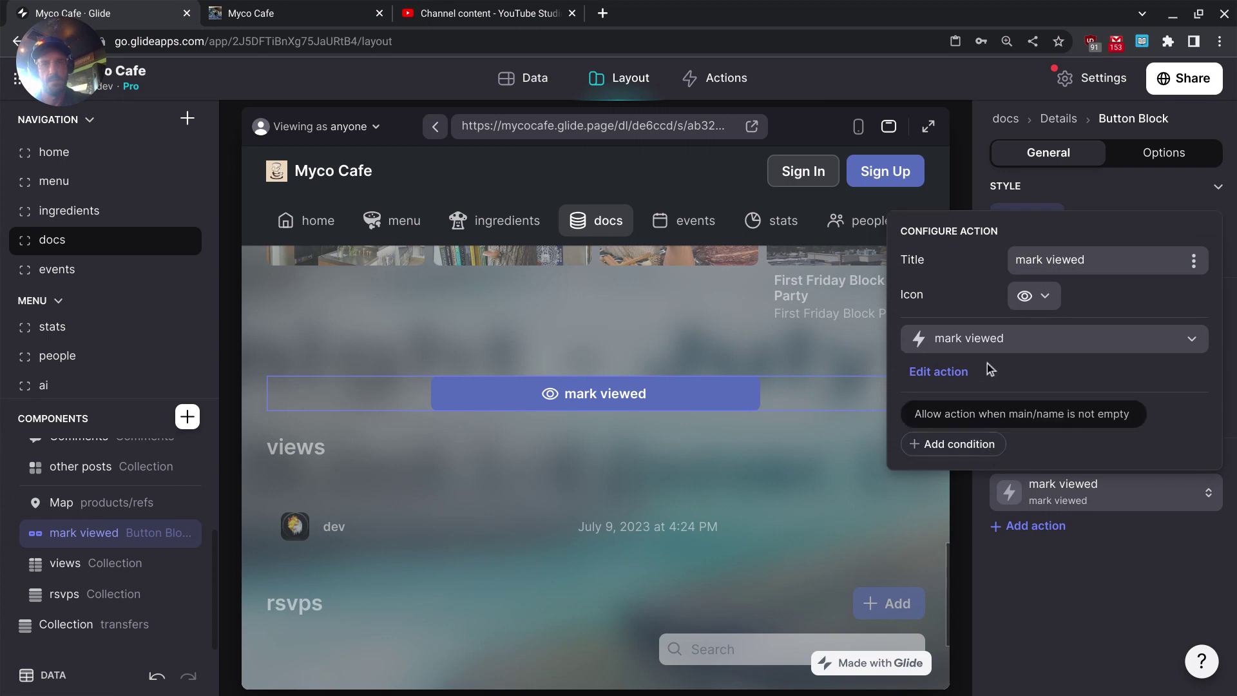
{"action": "left_click", "coordinate": [983, 417]}
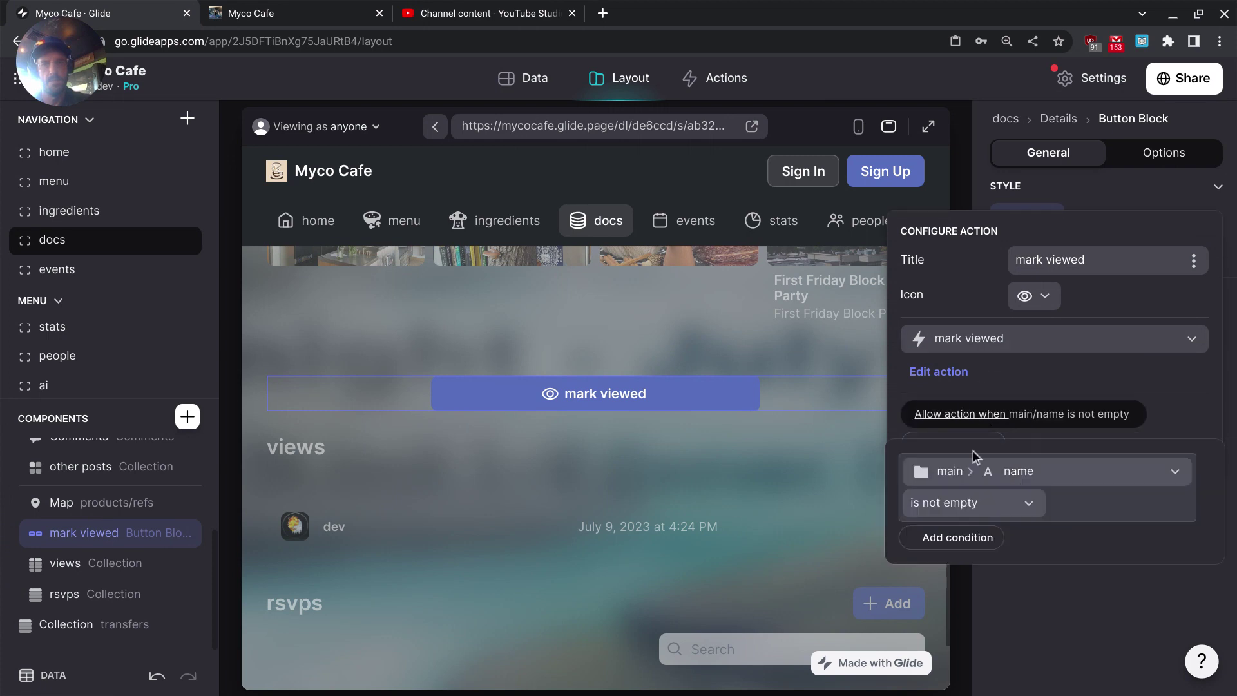
{"action": "left_click", "coordinate": [967, 480]}
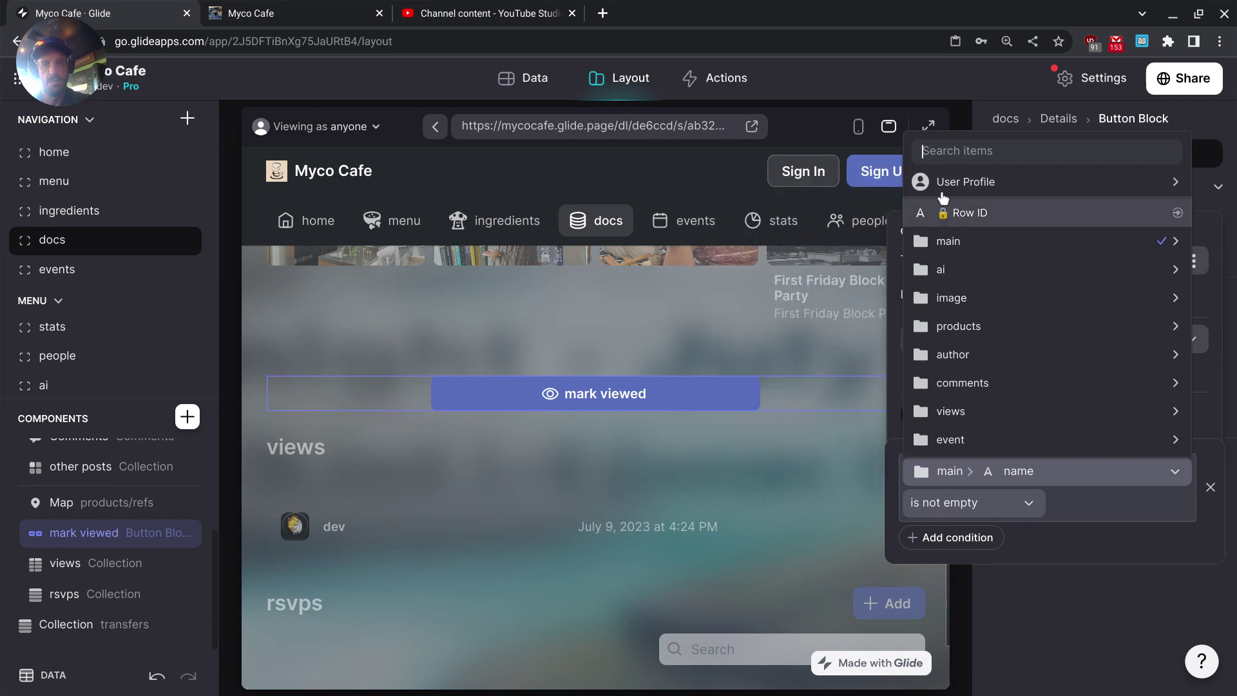
{"action": "mouse_move", "coordinate": [942, 190]}
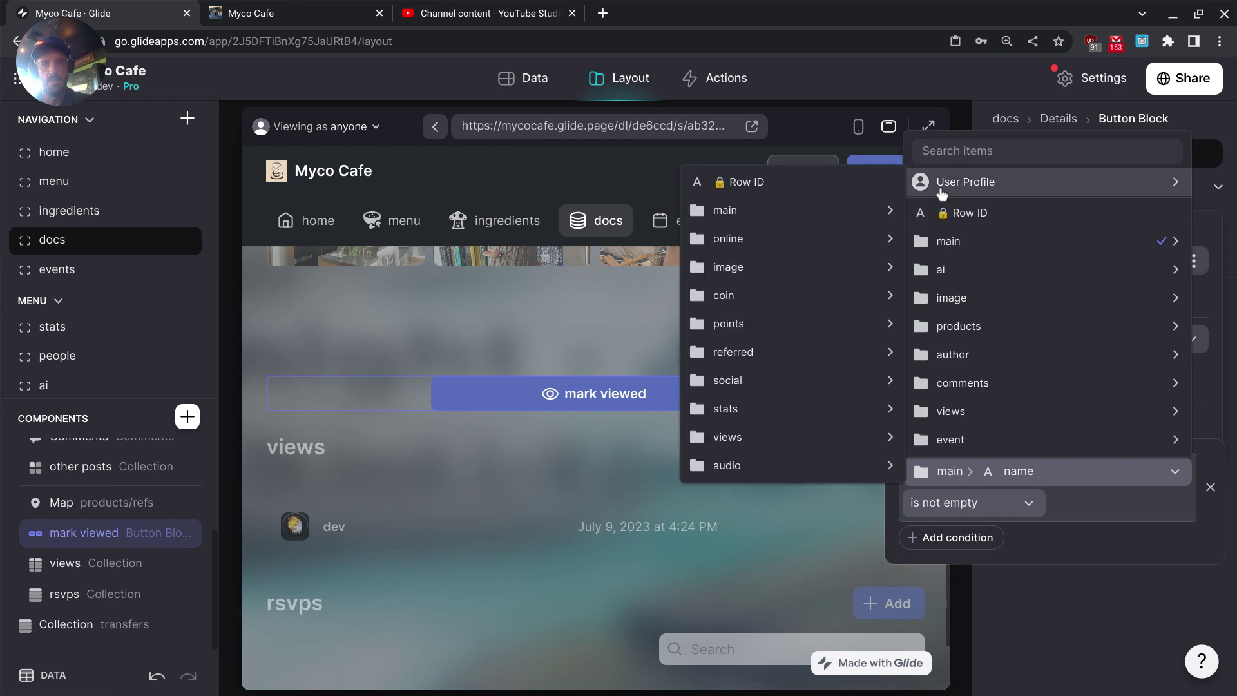
{"action": "left_click", "coordinate": [848, 180]}
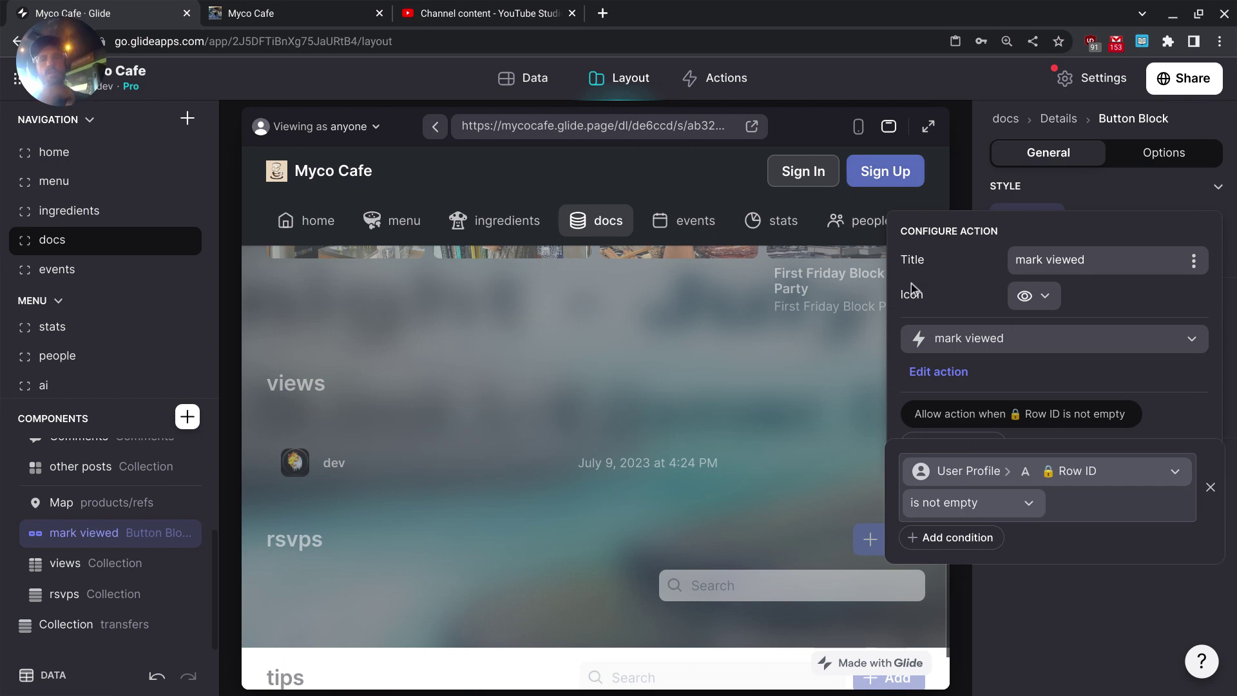
{"action": "left_click", "coordinate": [1041, 657]}
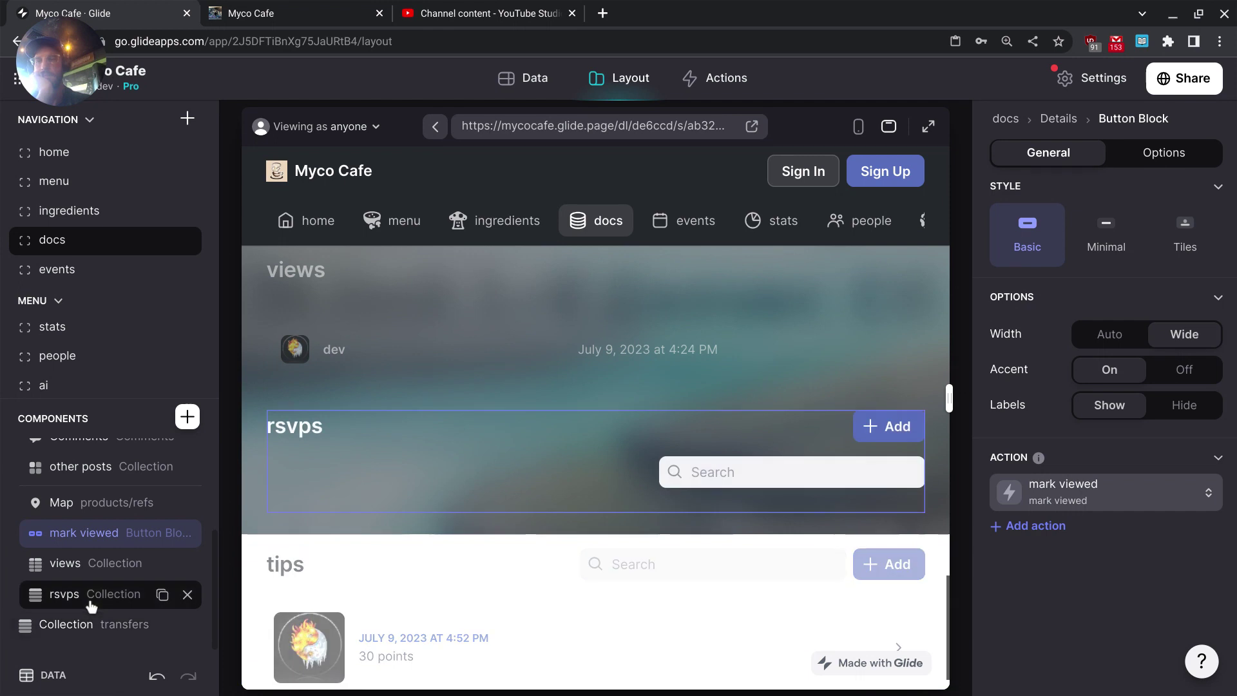
Change the label of the add-items action on the tips collection (source transfers) to "tip".
{"action": "left_click", "coordinate": [82, 630]}
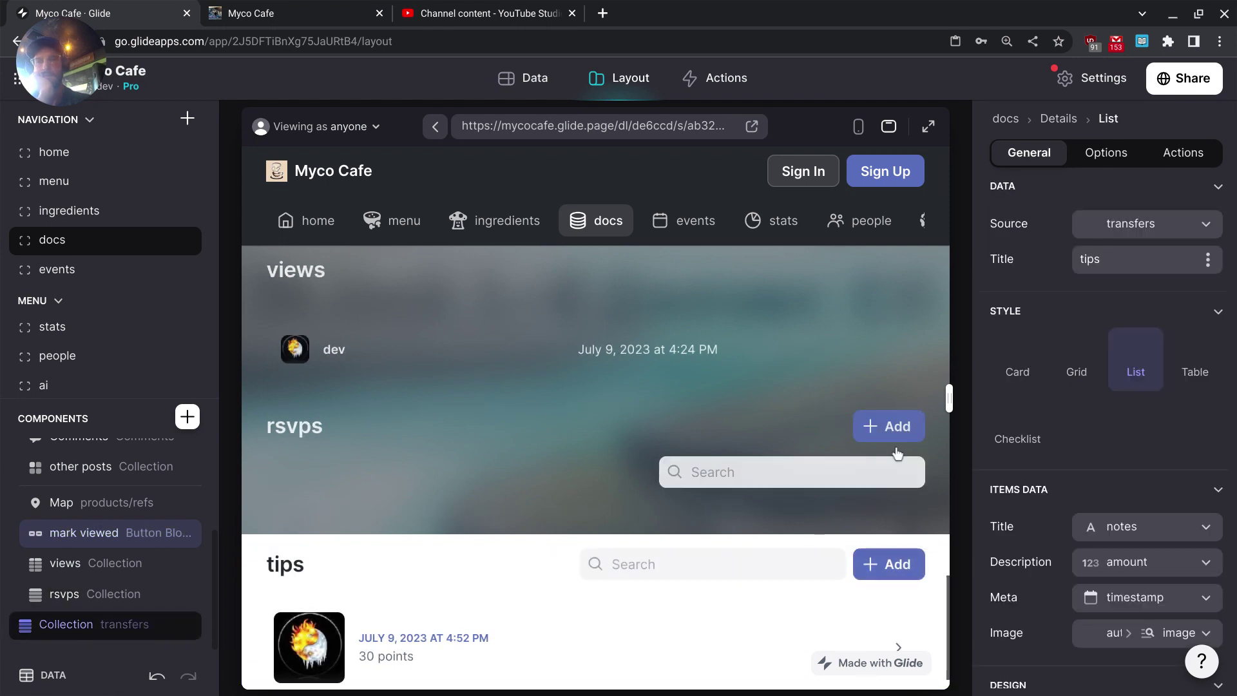
{"action": "scroll", "coordinate": [1050, 449], "scroll_direction": "down", "scroll_amount": 5}
{"action": "scroll", "coordinate": [1095, 499], "scroll_direction": "up", "scroll_amount": 5}
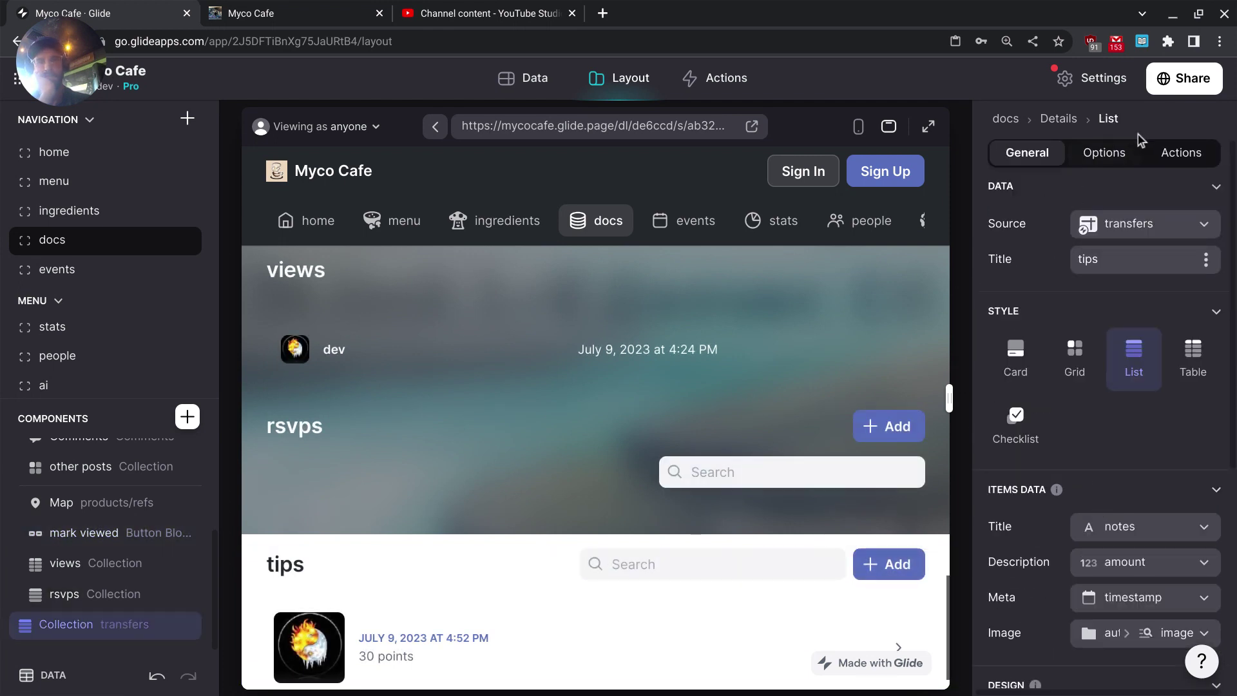
{"action": "left_click", "coordinate": [1169, 155]}
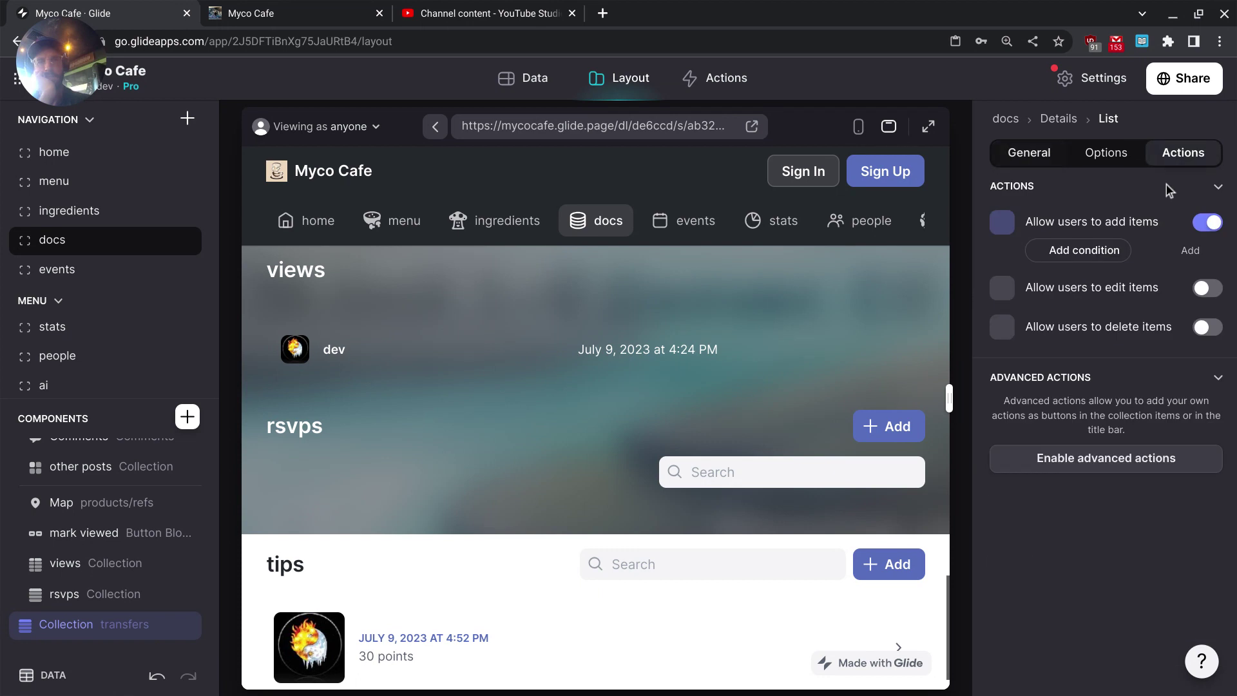
{"action": "left_click", "coordinate": [1192, 251]}
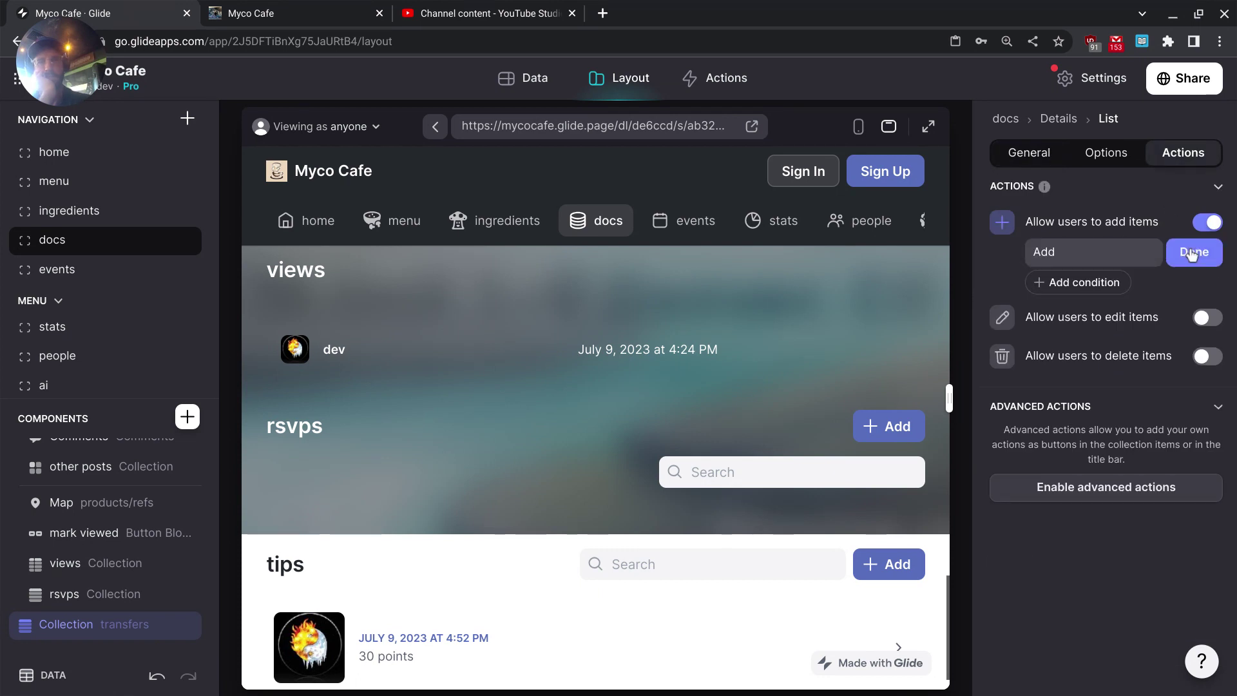
{"action": "double_click", "coordinate": [1131, 256]}
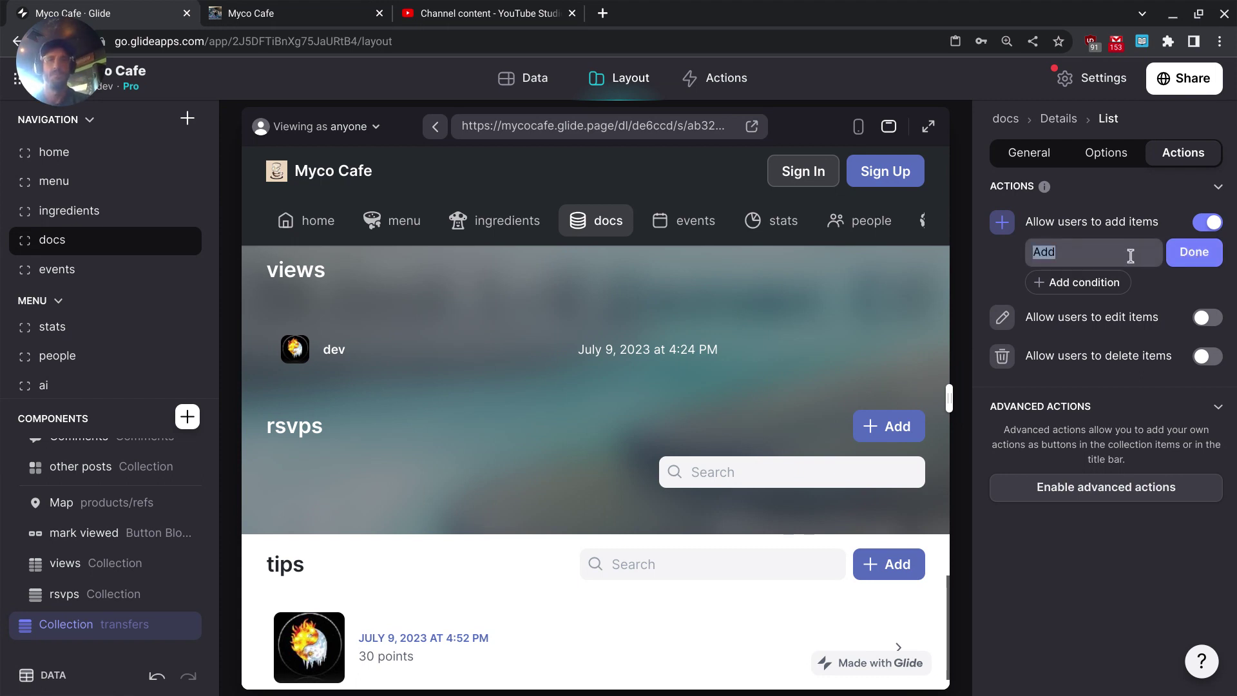
{"action": "type", "text": "tip"}
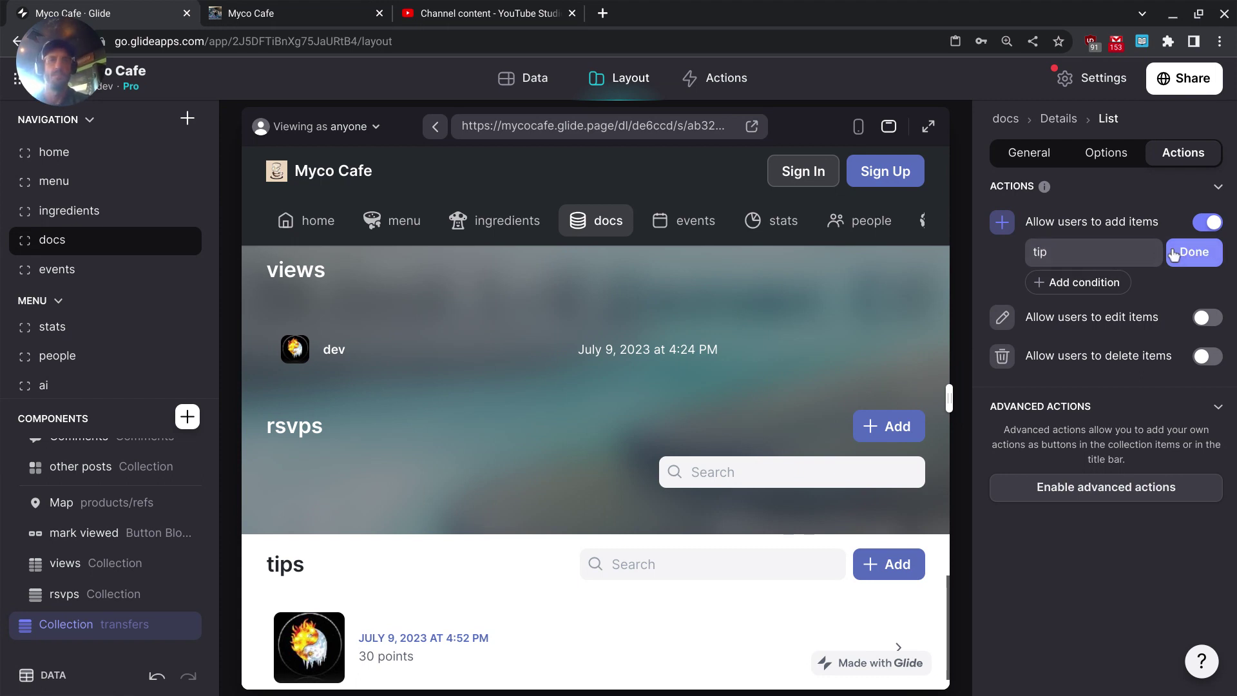
{"action": "left_click", "coordinate": [1171, 254]}
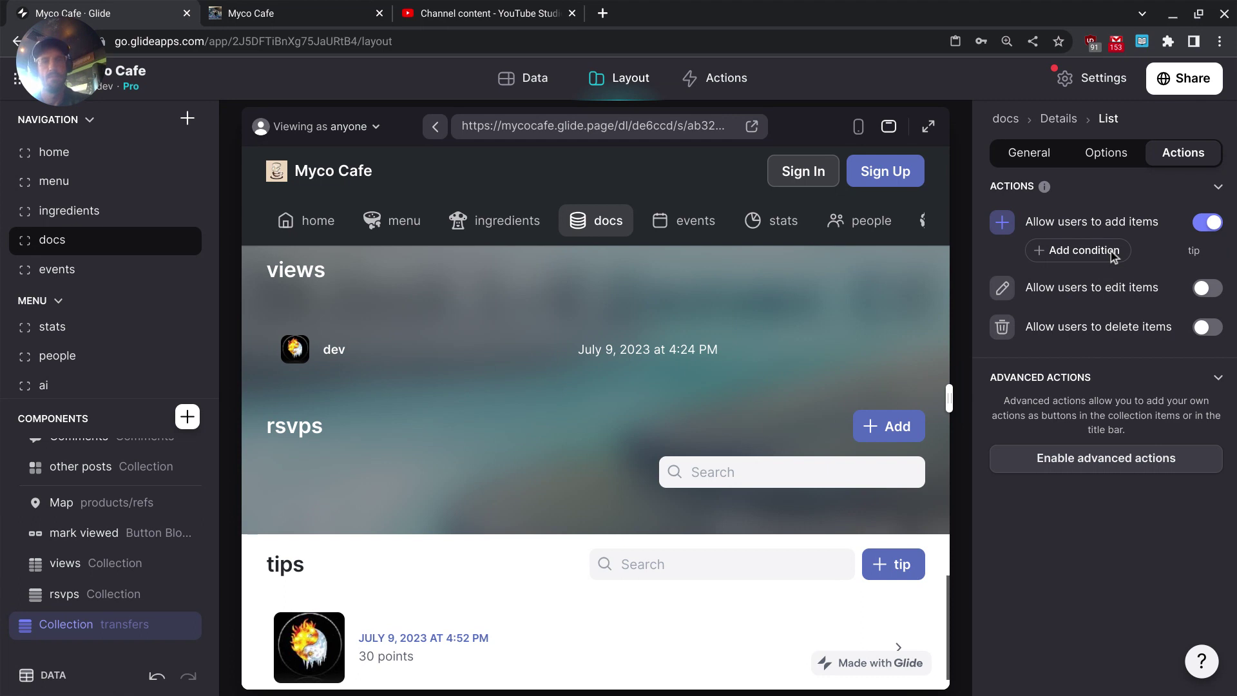
Add a condition to the tips collection's add-items action requiring that the User Profile Row ID is not empty.
{"action": "left_click", "coordinate": [1026, 260]}
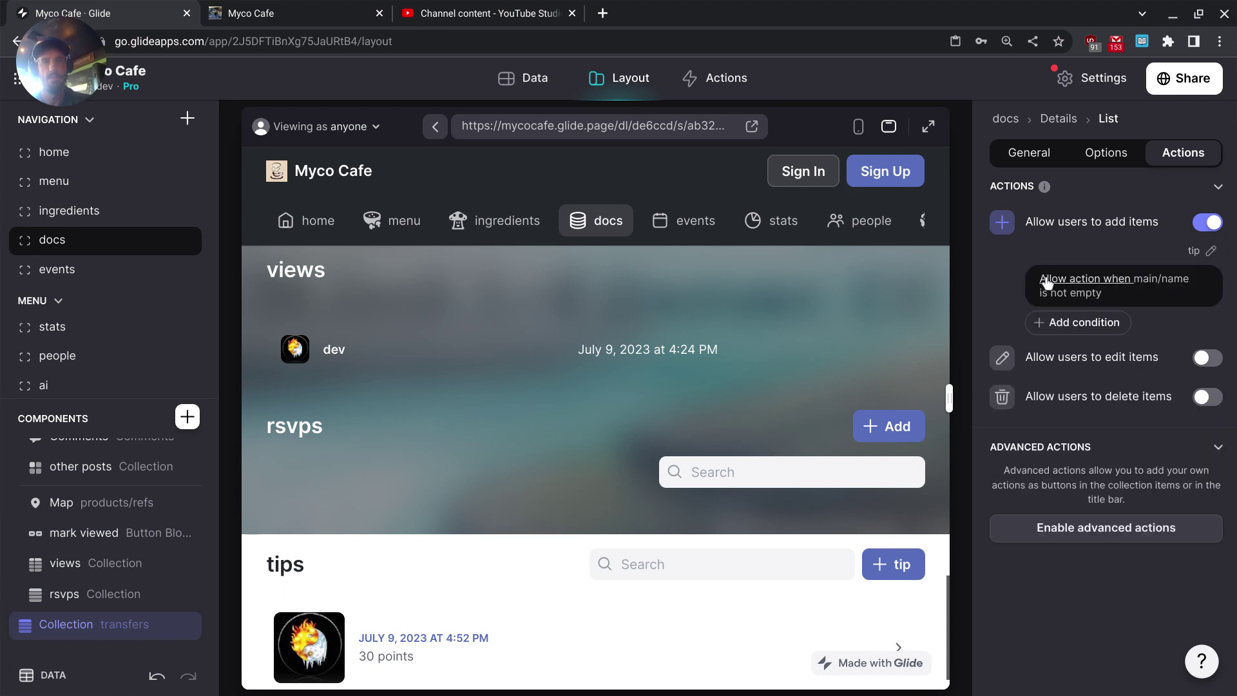
{"action": "left_click", "coordinate": [1045, 282]}
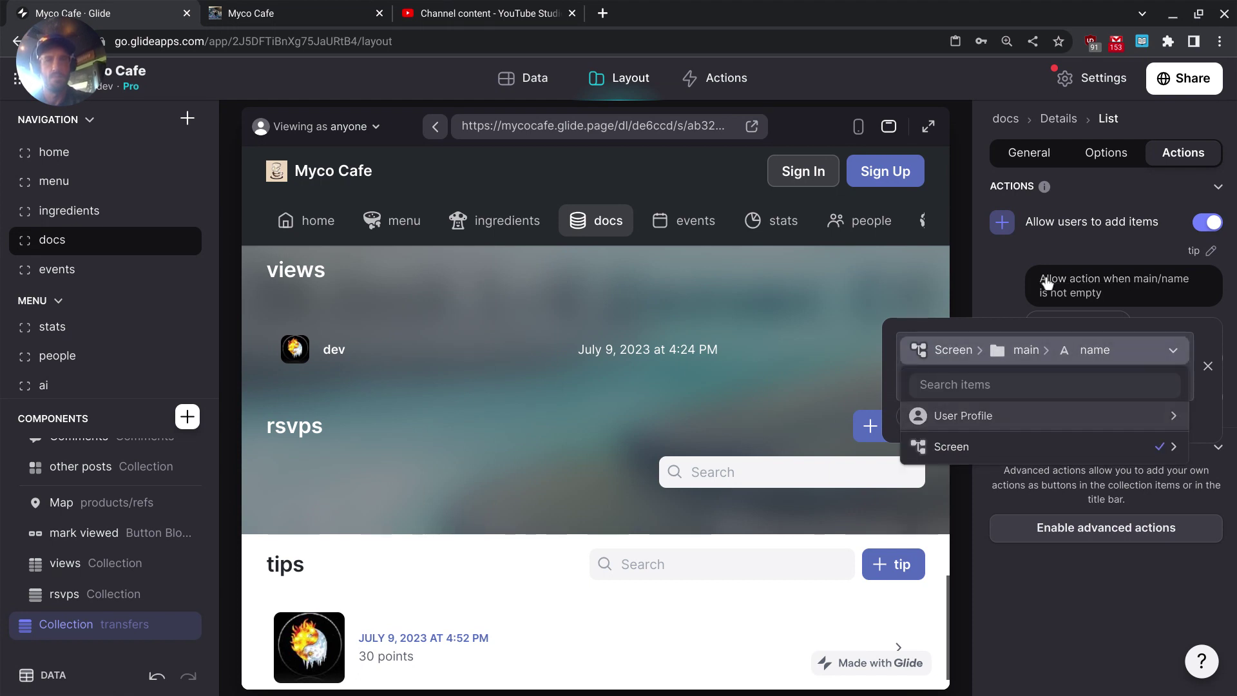
{"action": "key", "text": "Right"}
{"action": "key", "text": "Return"}
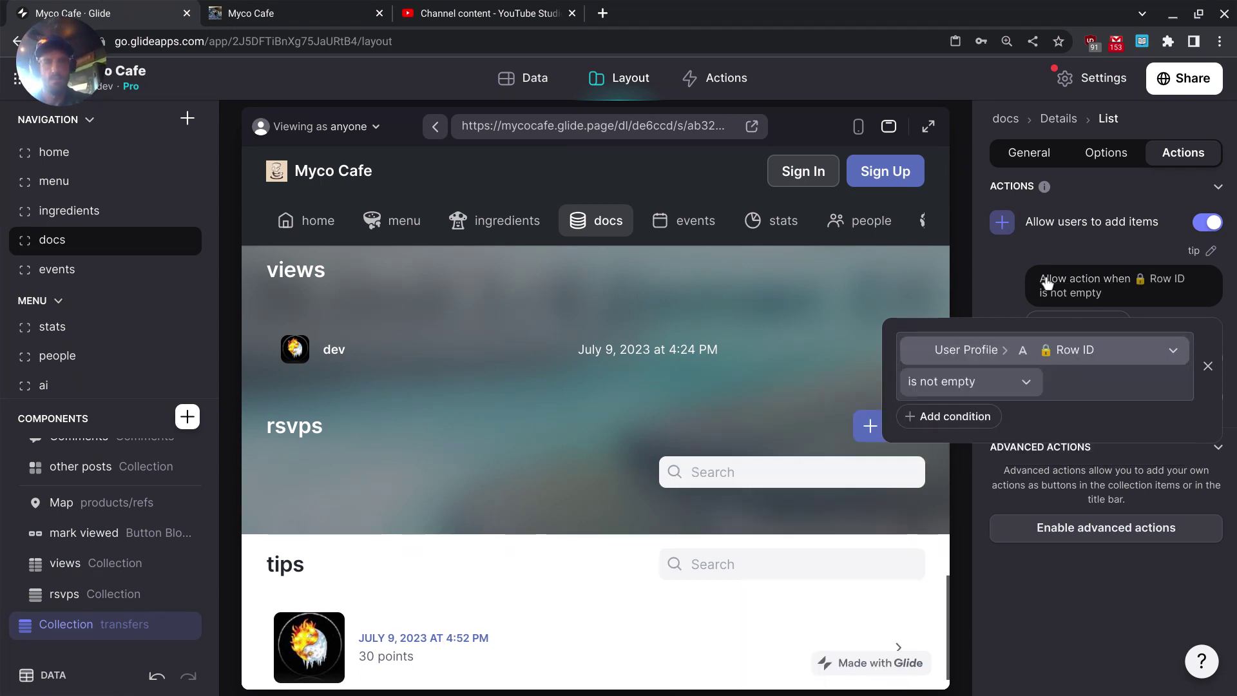
{"action": "key", "text": "Escape"}
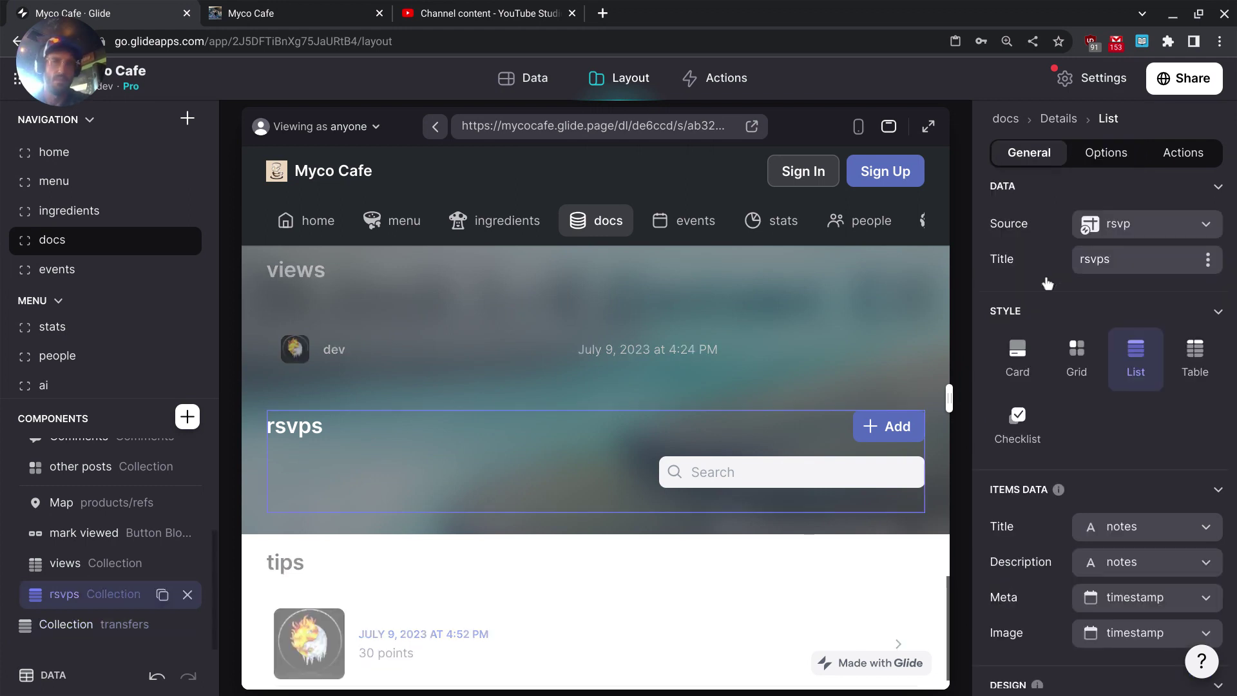
Change the label of the rsvps collection's add-items action to "rsvp".
{"action": "scroll", "coordinate": [1047, 283], "scroll_direction": "down", "scroll_amount": 5}
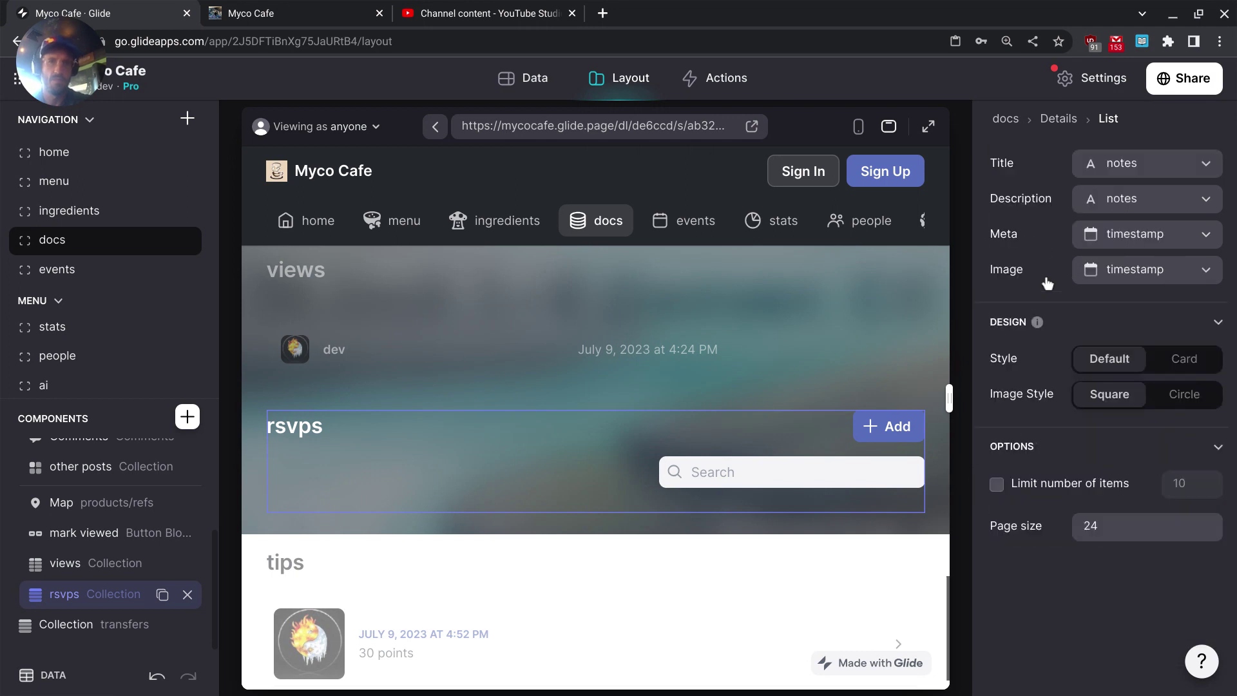
{"action": "scroll", "coordinate": [1047, 284], "scroll_direction": "up", "scroll_amount": 5}
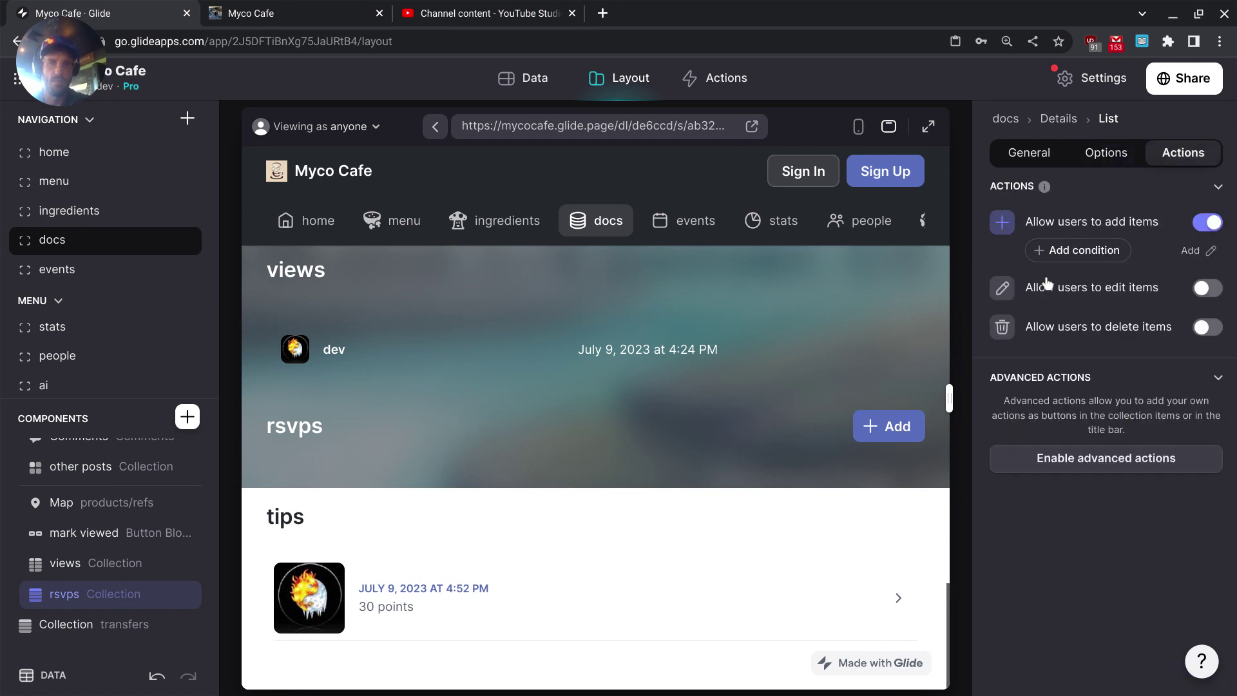
{"action": "left_click", "coordinate": [1202, 250]}
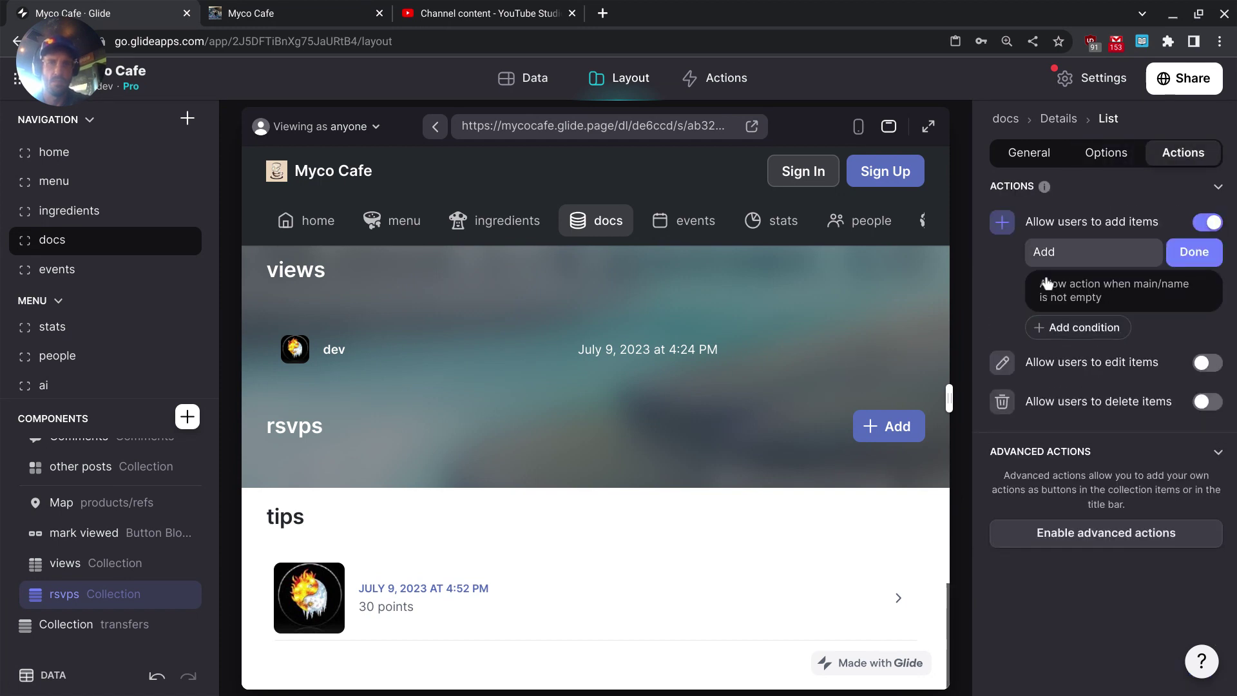
{"action": "key", "text": "BackSpace"}
{"action": "key", "text": "BackSpace"}
{"action": "key", "text": "BackSpace"}
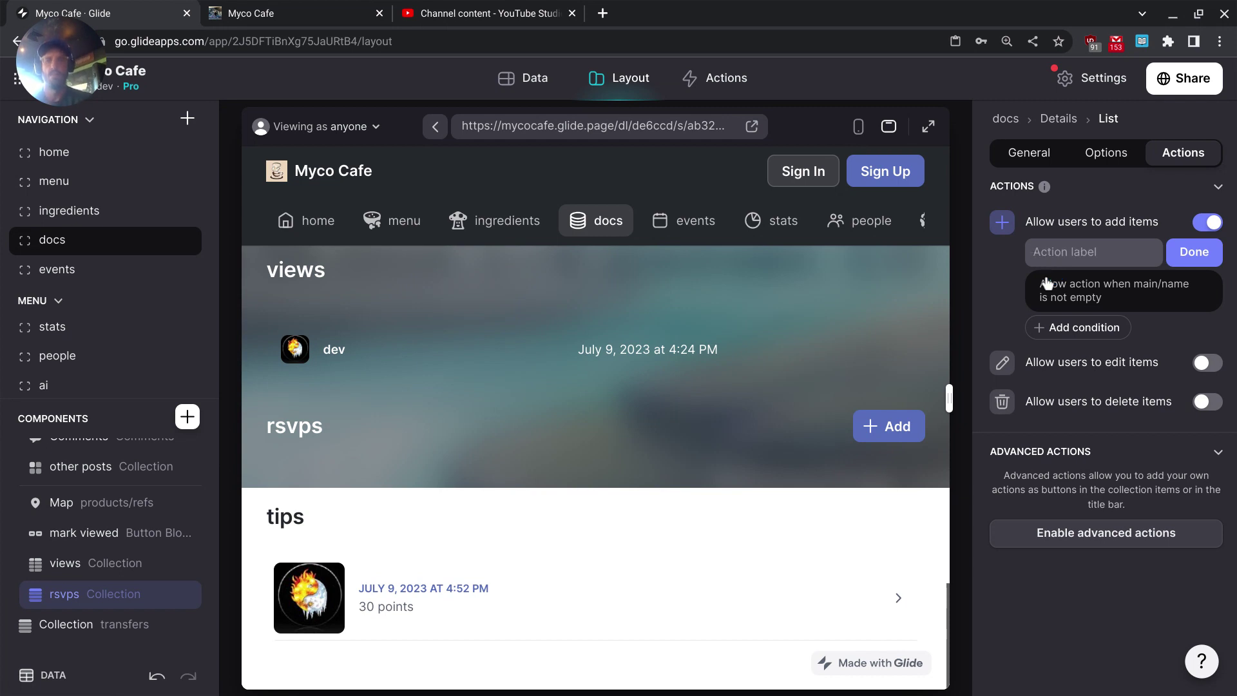
{"action": "type", "text": "rsvp"}
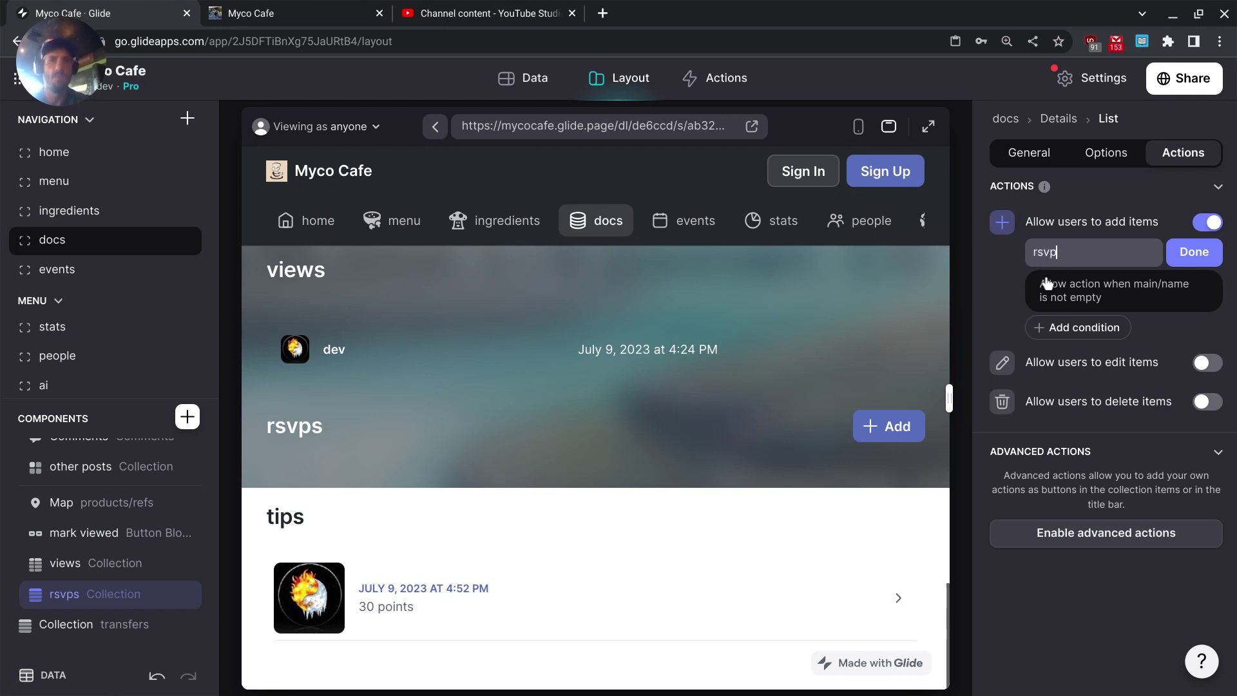
{"action": "key", "text": "Return"}
Set the condition of the rsvps collection's add-items action so that the User Profile Row ID is not empty.
{"action": "left_click", "coordinate": [1047, 282]}
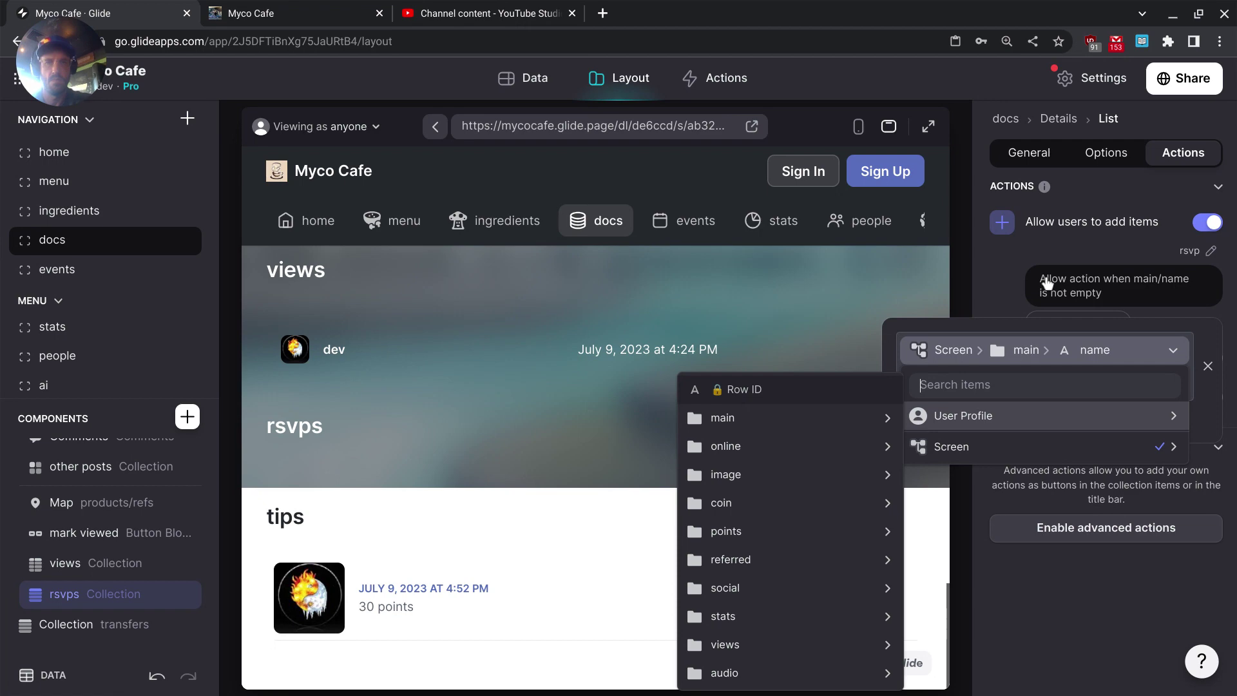
{"action": "key", "text": "Return"}
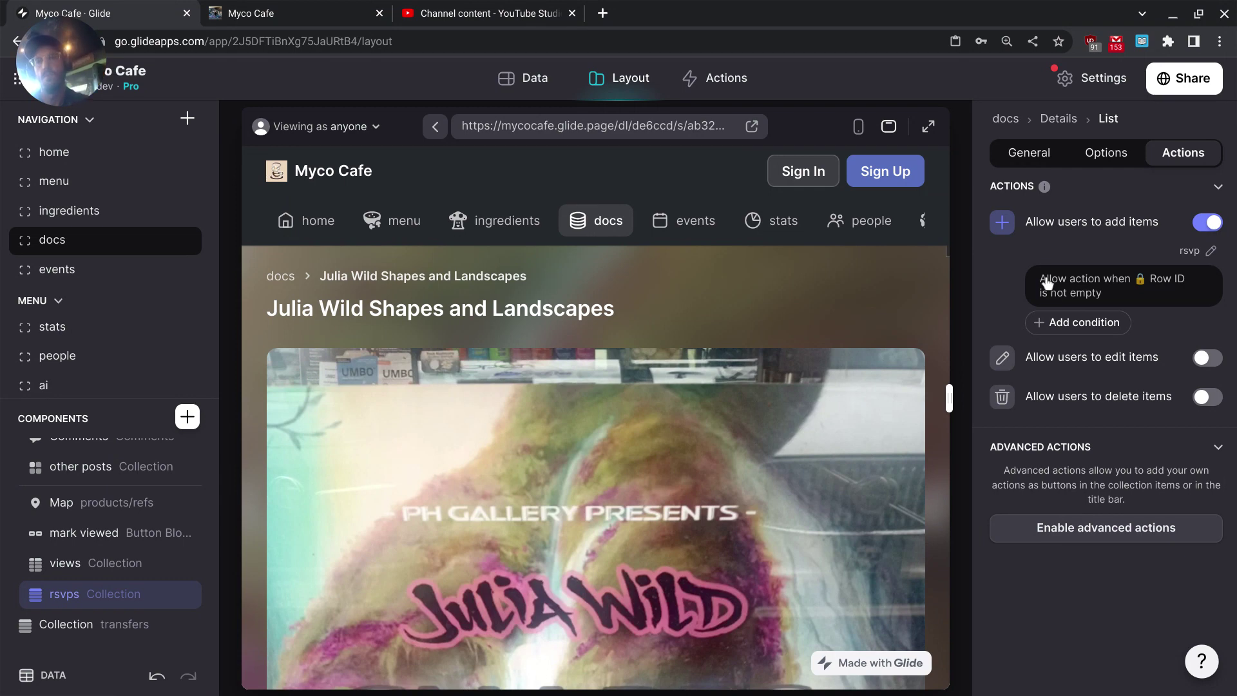
{"action": "key", "text": "Escape"}
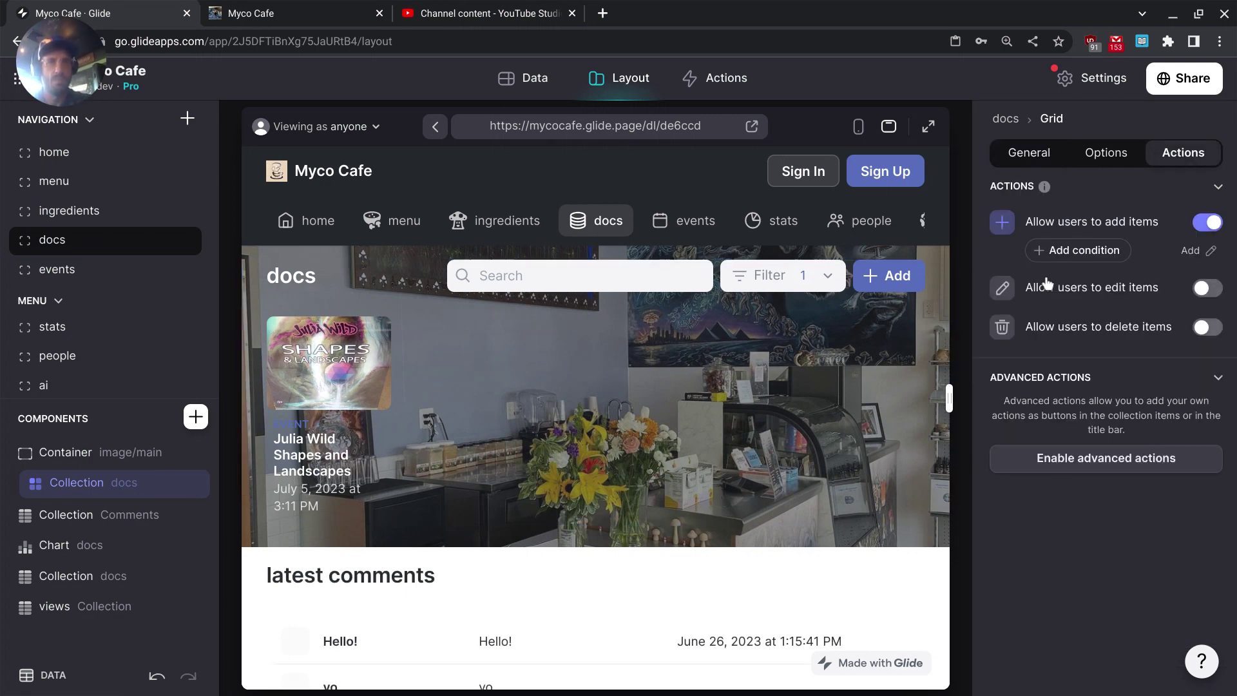
Add a condition to the docs collection's add-items action requiring that the User Profile Row ID is not empty.
{"action": "left_click", "coordinate": [1048, 260]}
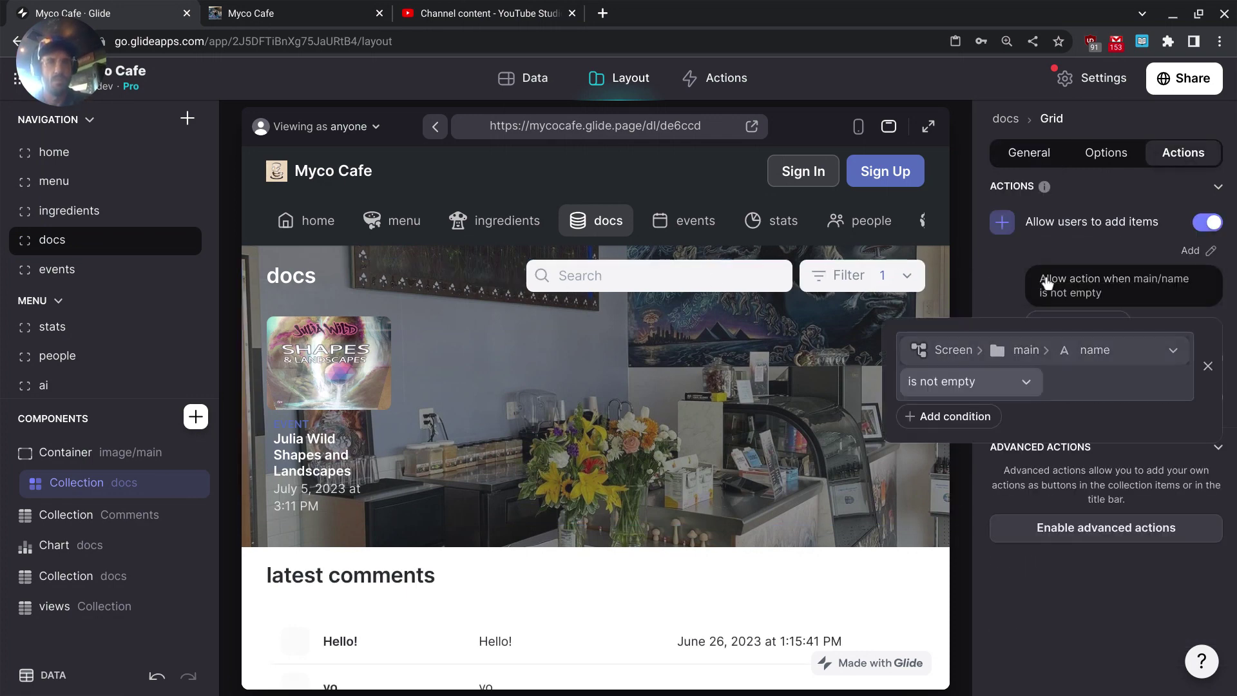
{"action": "key", "text": "Down"}
{"action": "key", "text": "Right"}
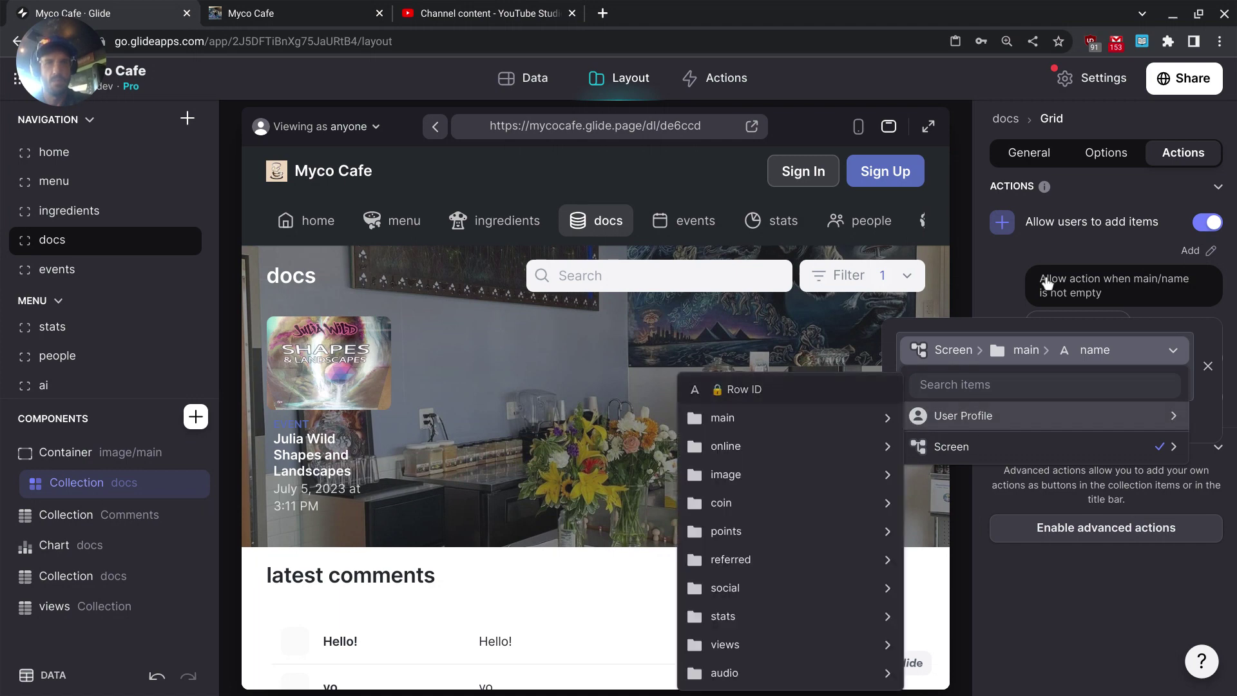
{"action": "key", "text": "Return"}
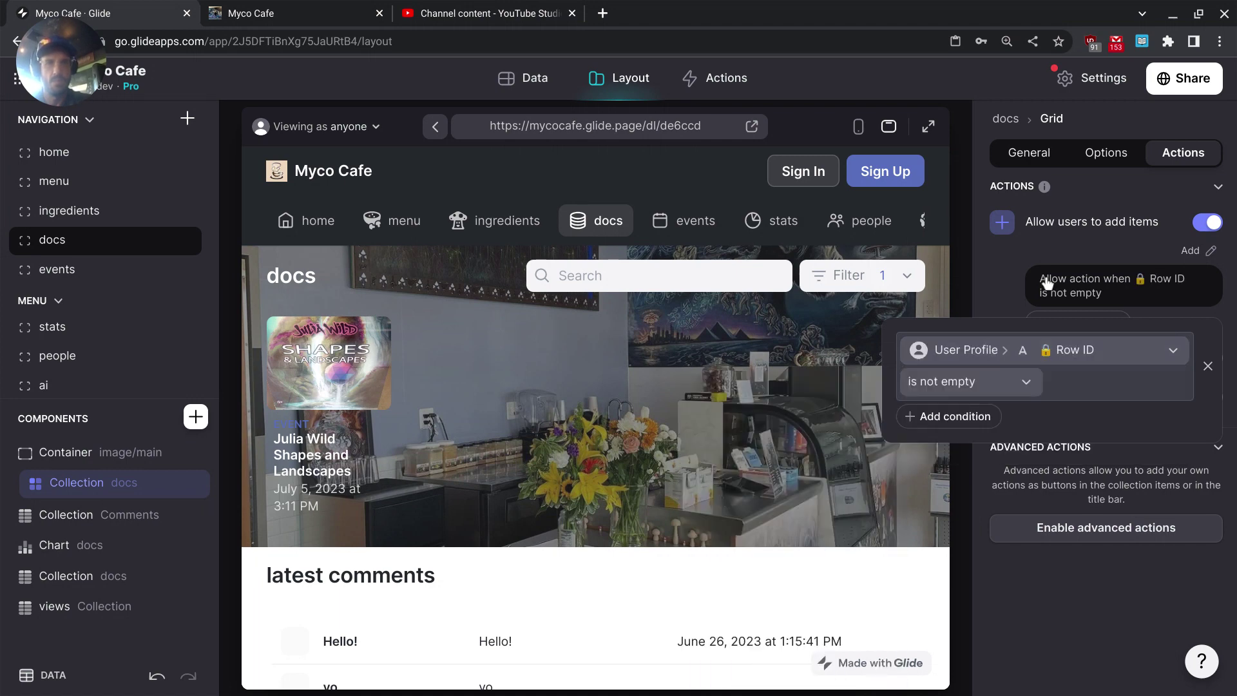
{"action": "key", "text": "Escape"}
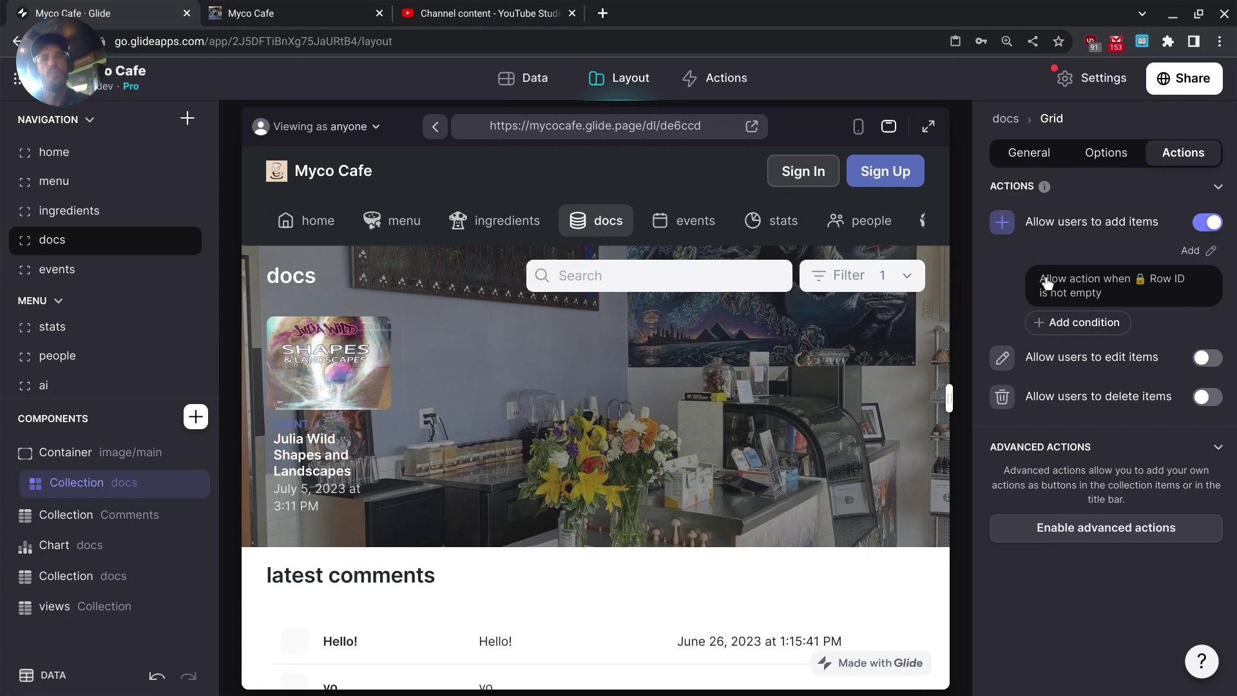
{"action": "left_click", "coordinate": [1106, 152]}
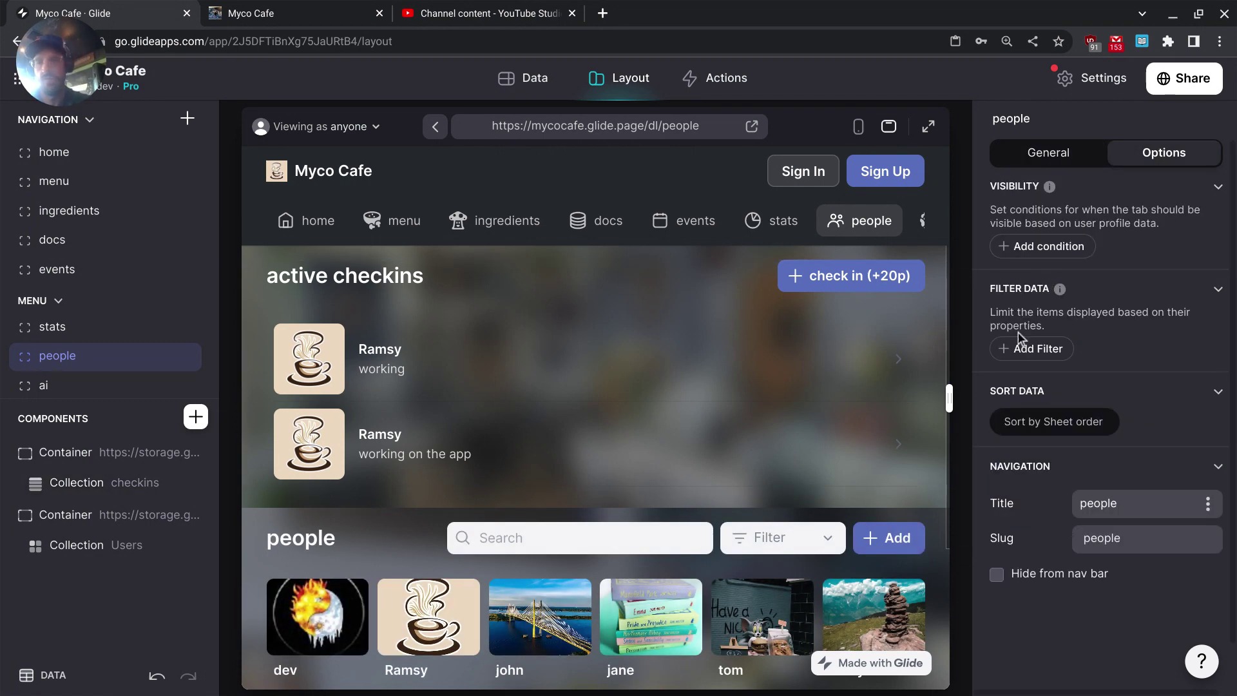
On the people page, rename the checkins collection to "check ins" and the Users collection to "people".
{"action": "left_click", "coordinate": [101, 482]}
{"action": "double_click", "coordinate": [103, 482]}
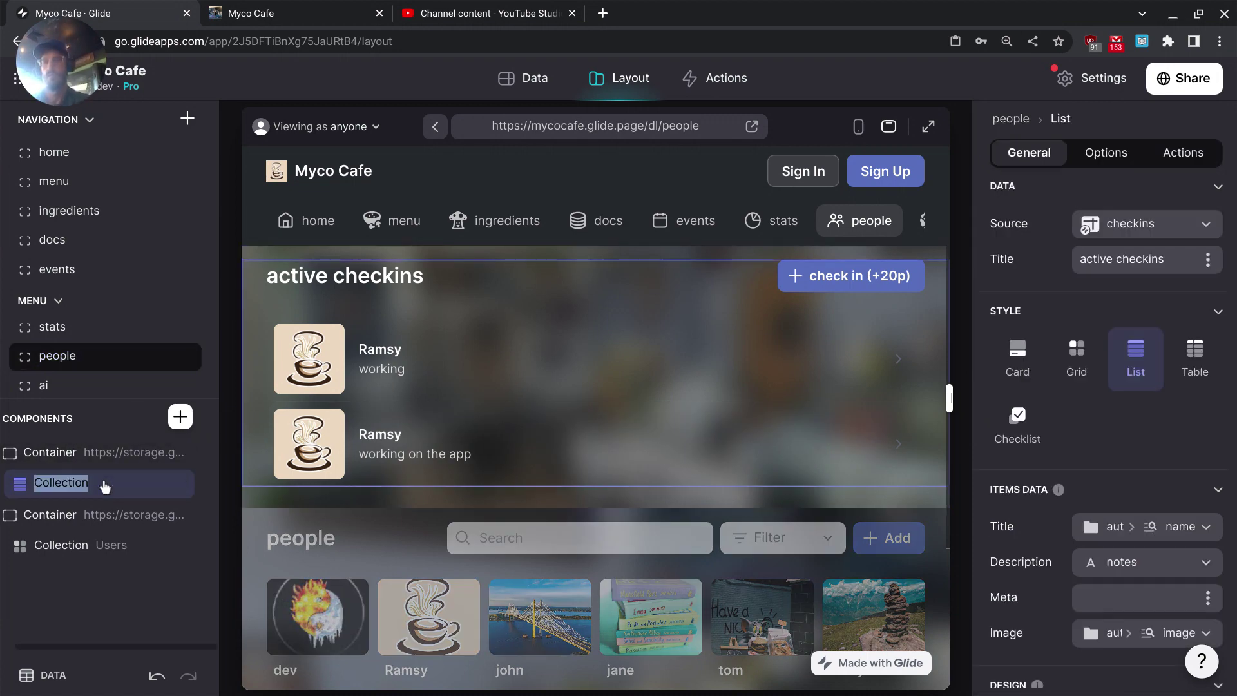
{"action": "type", "text": "check ins"}
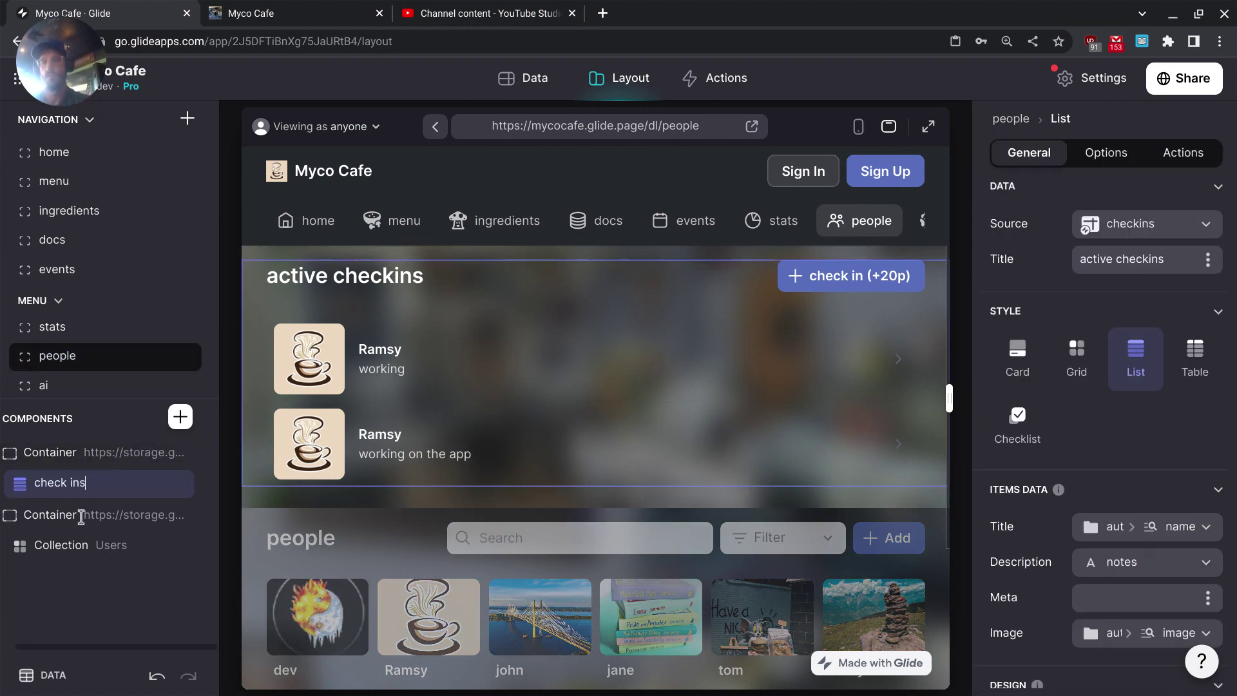
{"action": "key", "text": "Return"}
{"action": "left_click", "coordinate": [72, 549]}
{"action": "double_click", "coordinate": [72, 546]}
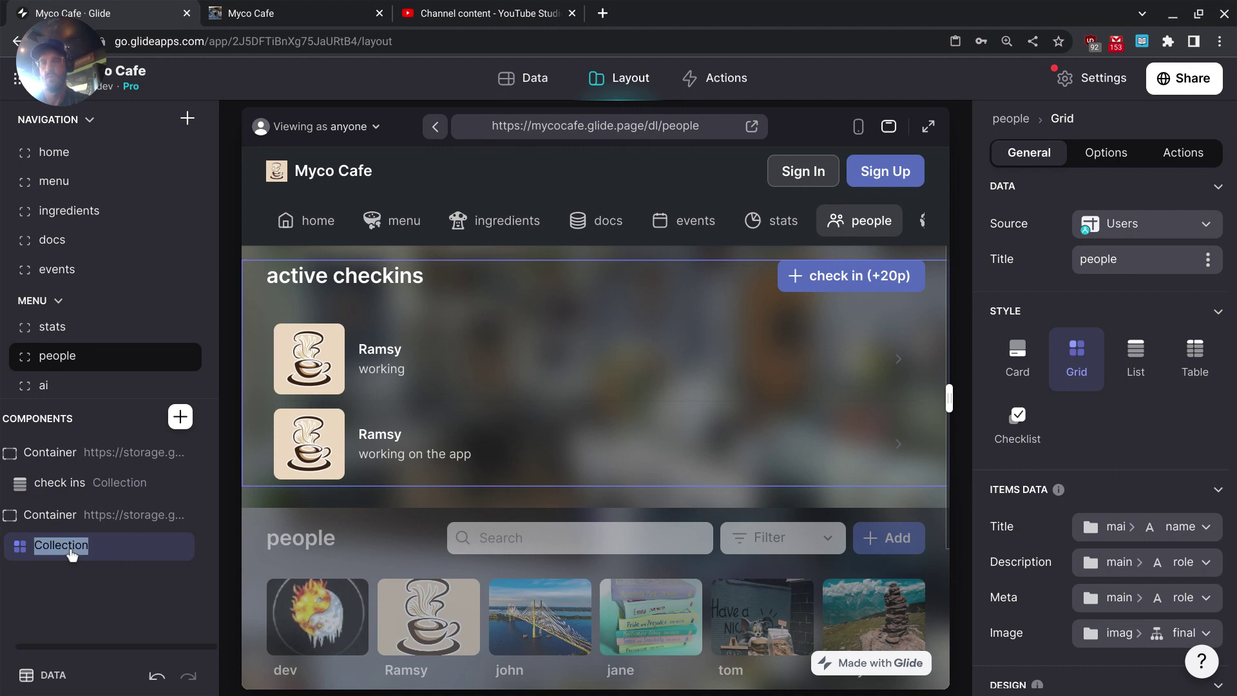
{"action": "type", "text": "people"}
{"action": "key", "text": "Return"}
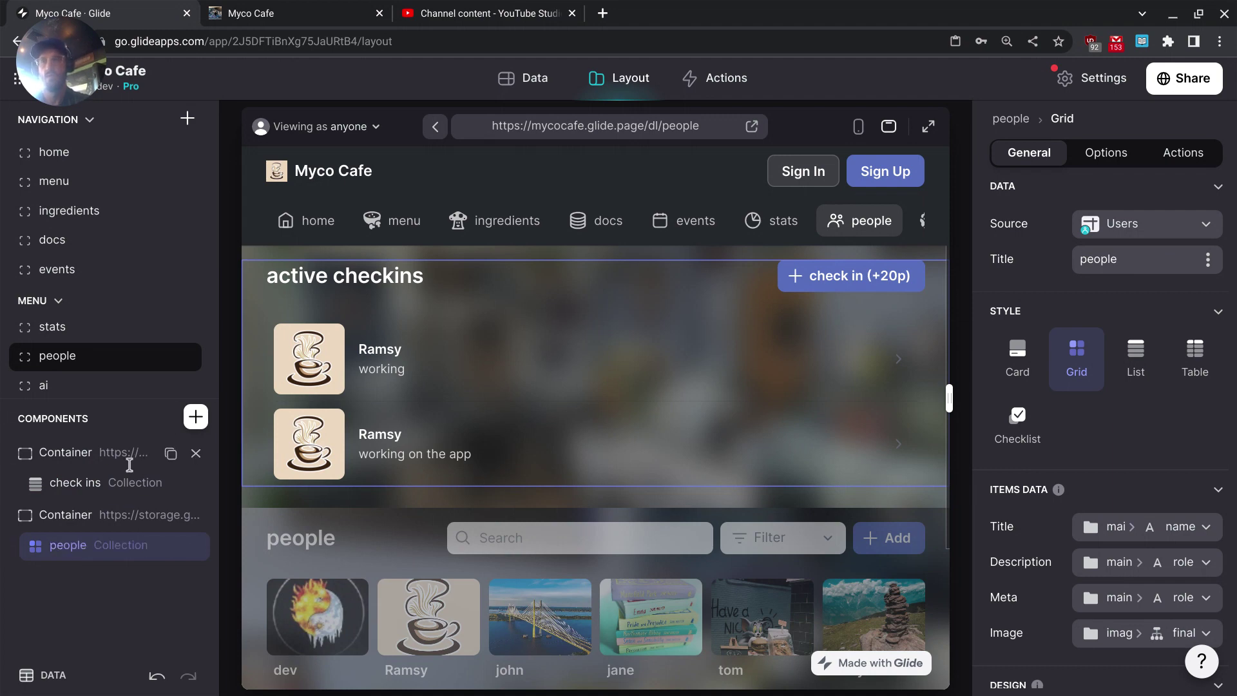
Restrict the check ins collection's add-items action to when the User Profile Row ID is not empty.
{"action": "left_click", "coordinate": [117, 480]}
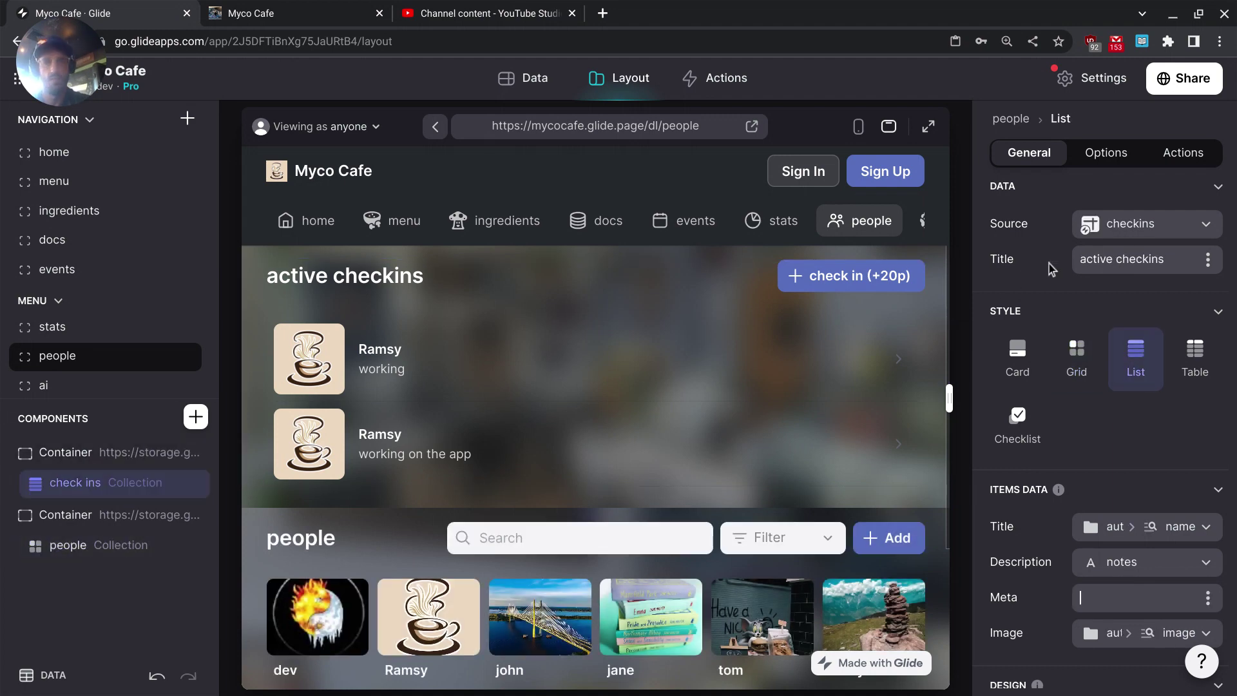
{"action": "left_click", "coordinate": [1166, 158]}
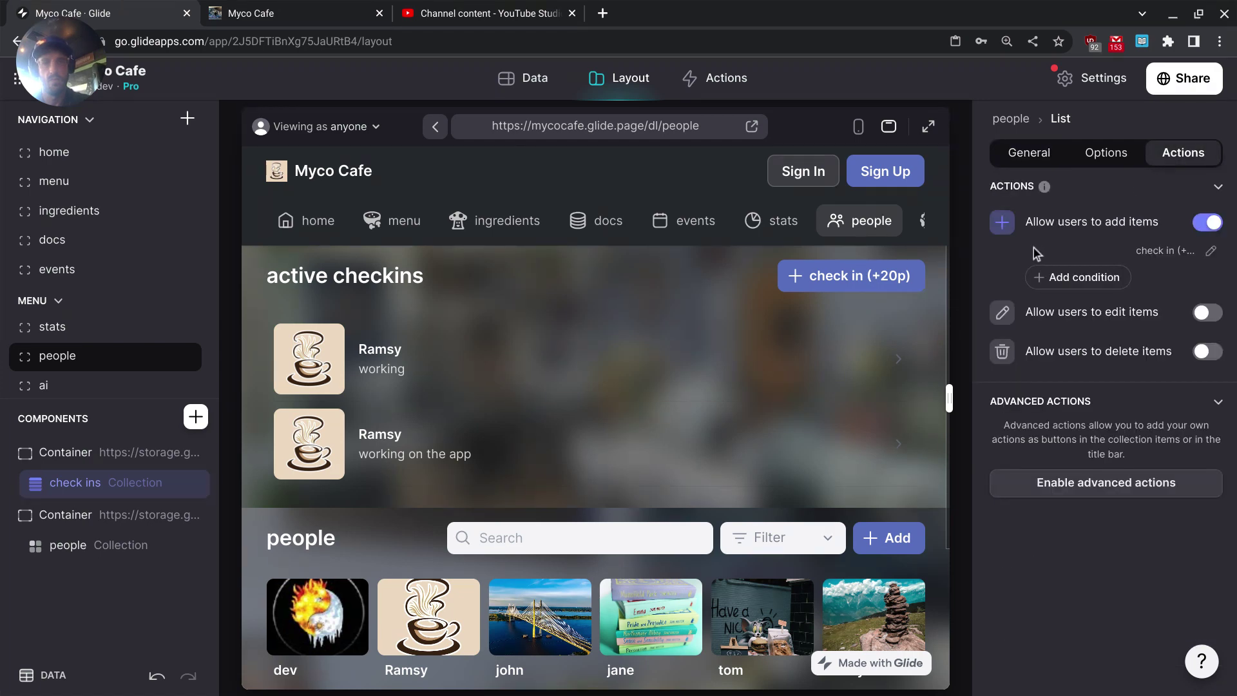
{"action": "left_click", "coordinate": [1054, 278]}
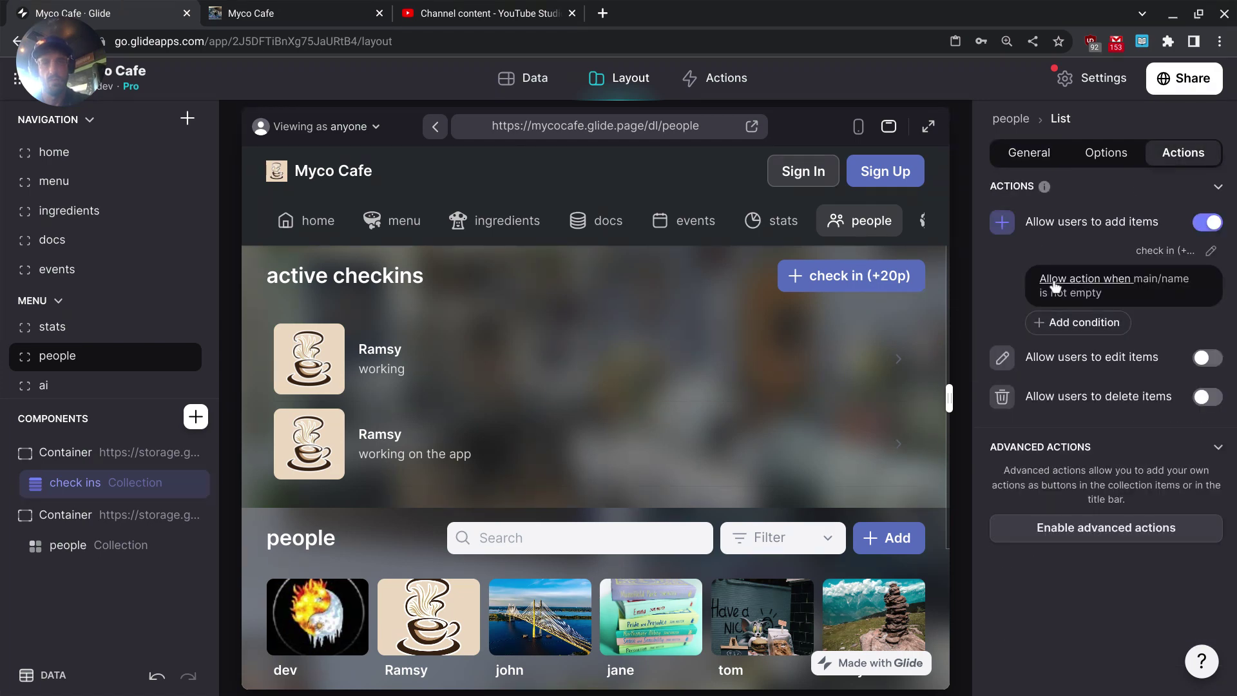
{"action": "left_click", "coordinate": [1055, 286]}
{"action": "left_click", "coordinate": [1031, 354]}
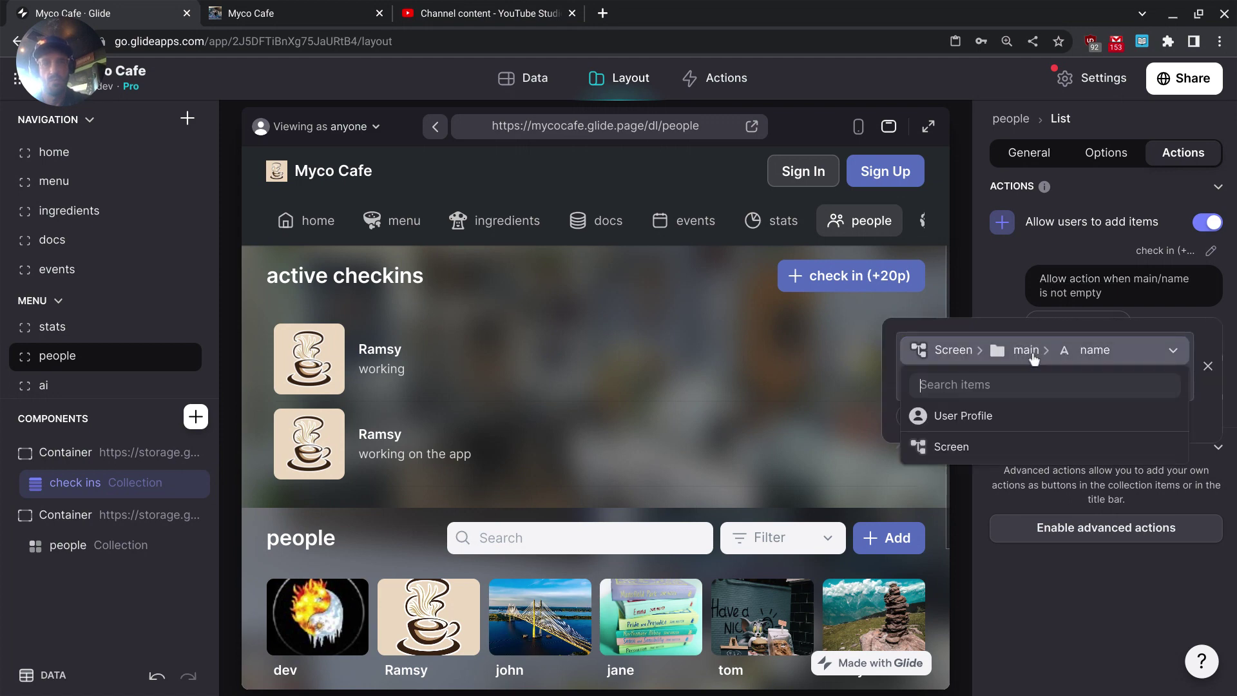
{"action": "mouse_move", "coordinate": [1009, 415]}
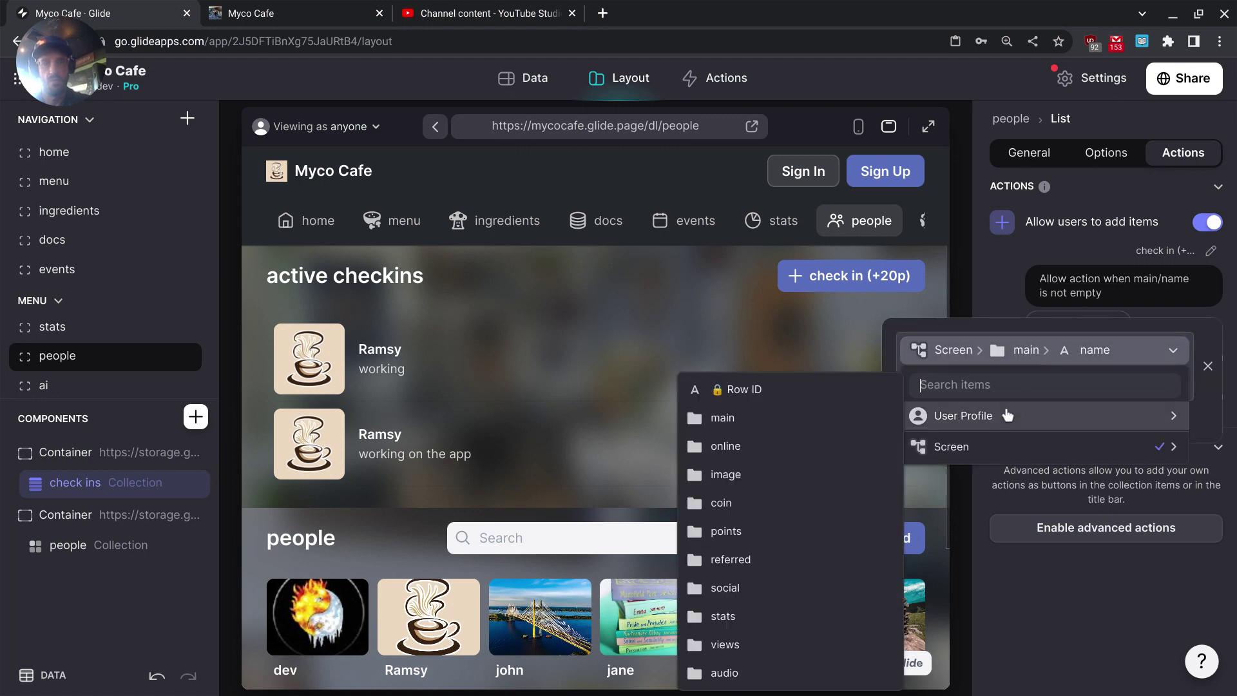
{"action": "left_click", "coordinate": [747, 389]}
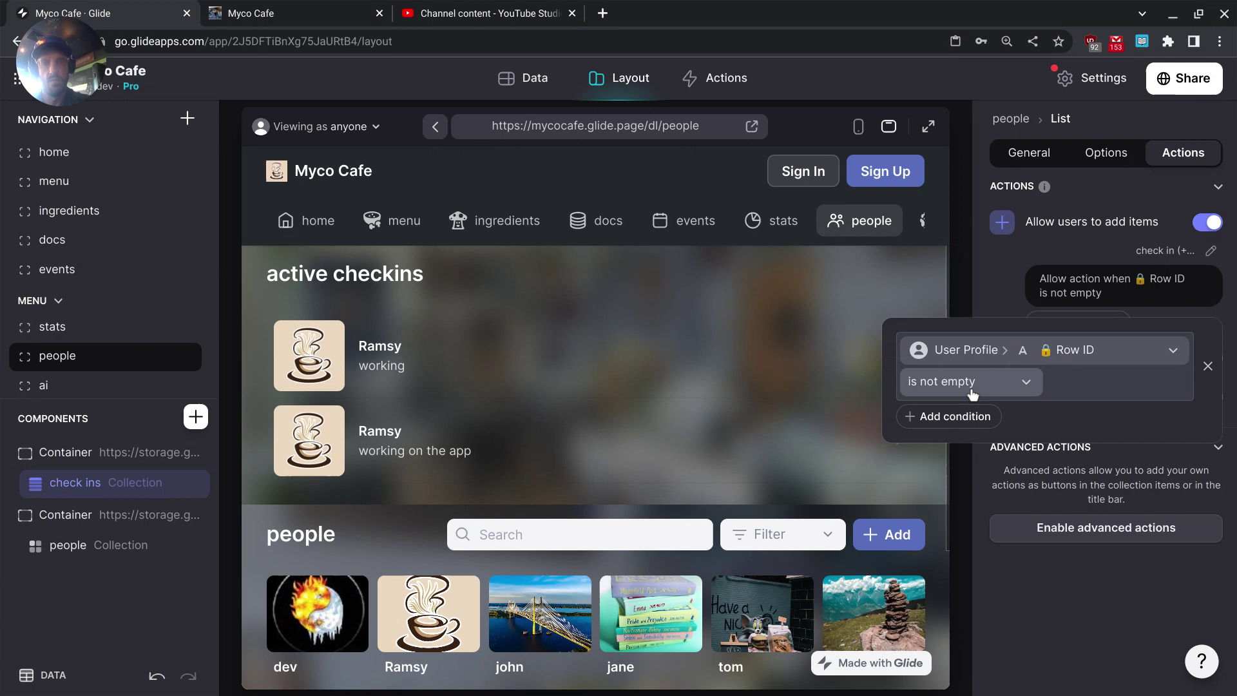
{"action": "left_click", "coordinate": [1089, 616]}
Add a condition to the people collection's add-items action requiring that the User Profile's main/is admin is not empty.
{"action": "scroll", "coordinate": [792, 492], "scroll_direction": "down", "scroll_amount": 3}
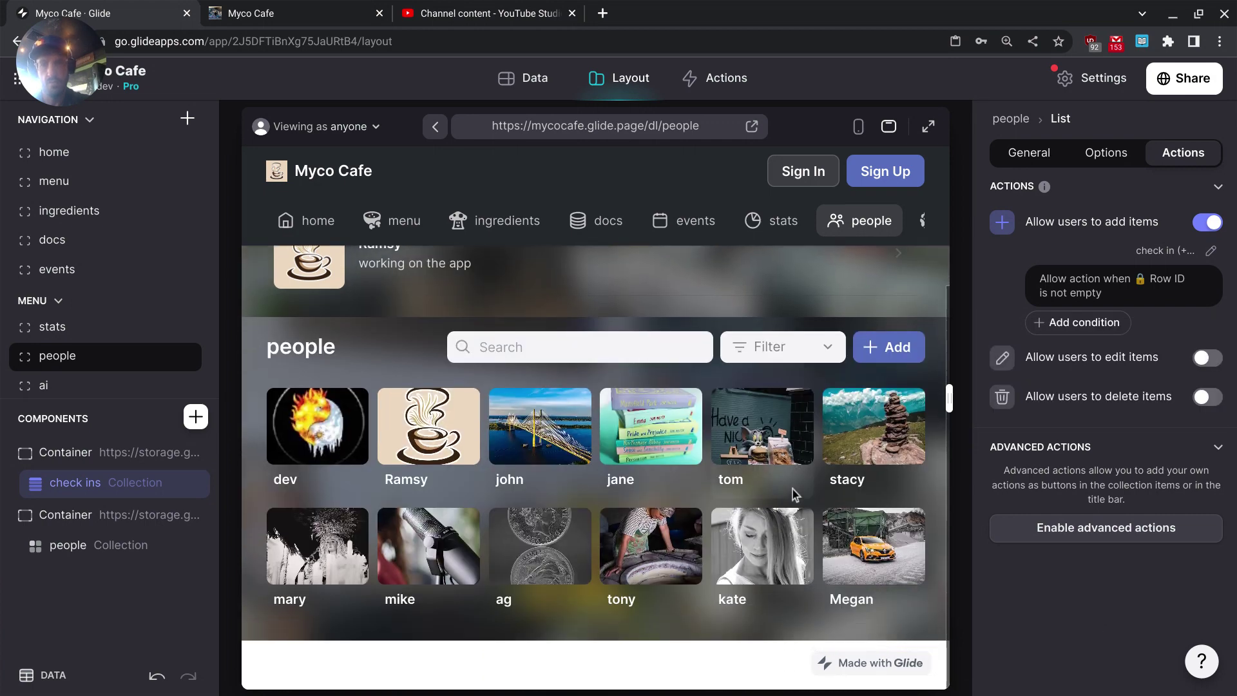
{"action": "left_click", "coordinate": [64, 545]}
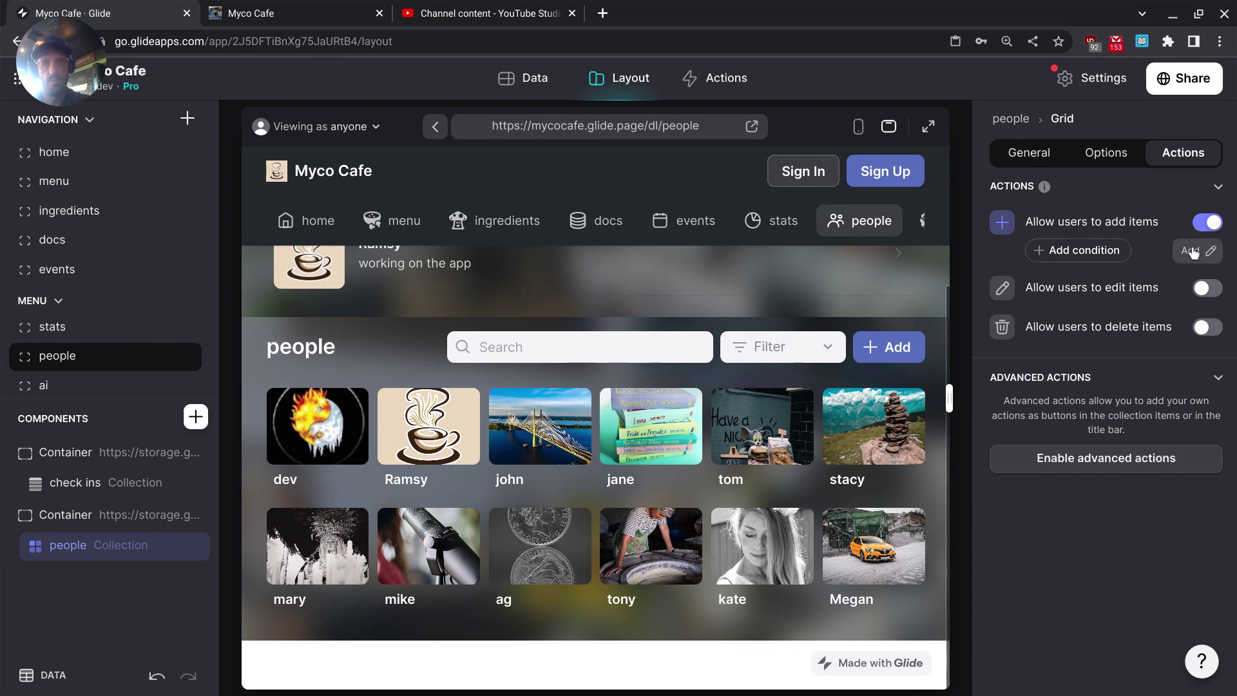
{"action": "left_click", "coordinate": [1110, 257]}
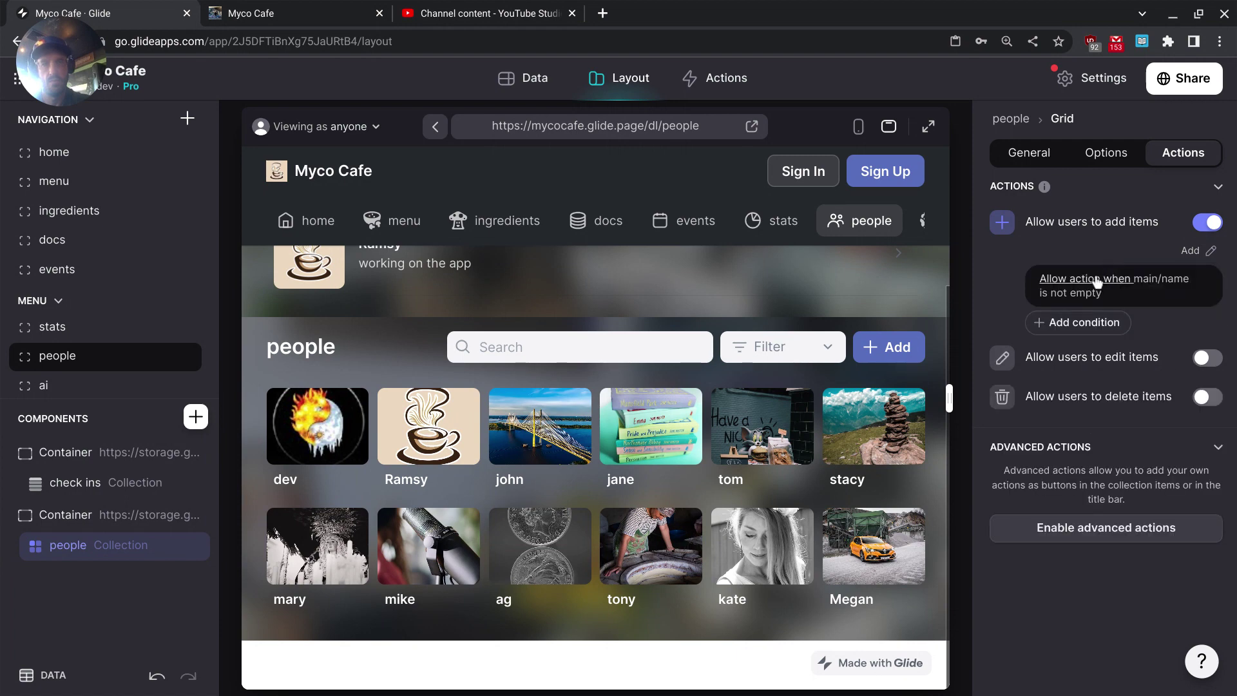
{"action": "left_click", "coordinate": [1095, 282]}
{"action": "left_click", "coordinate": [1027, 350]}
{"action": "mouse_move", "coordinate": [928, 418]}
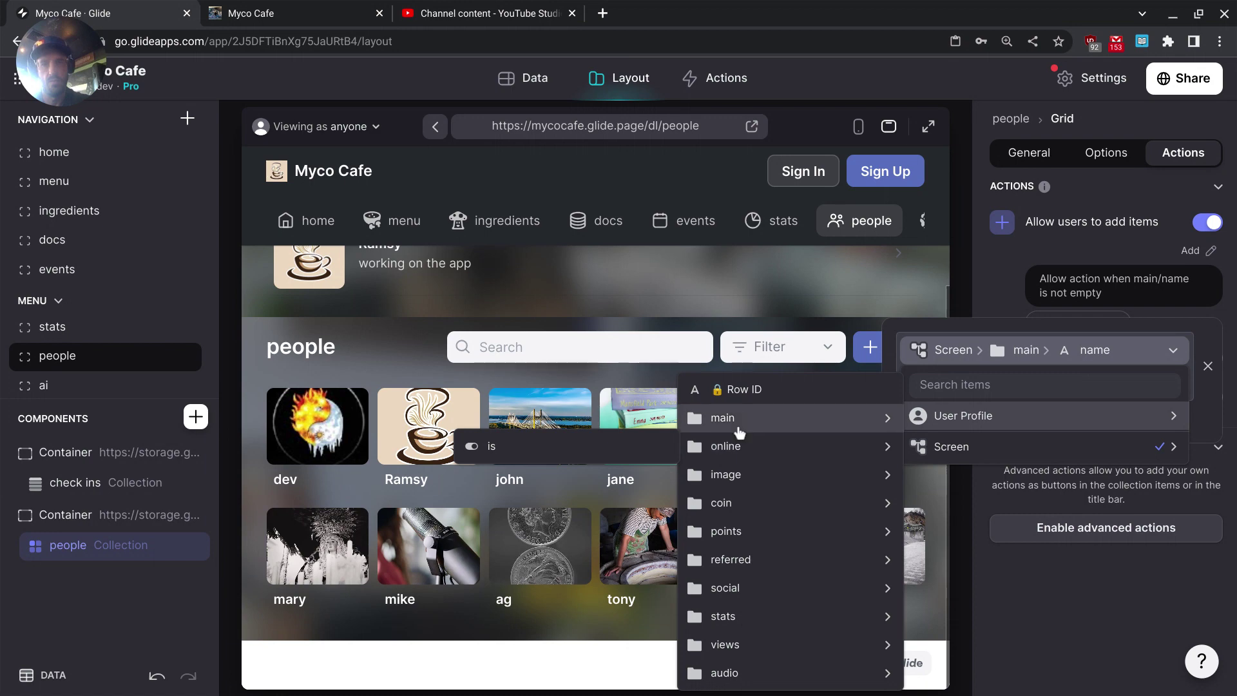
{"action": "mouse_move", "coordinate": [739, 429]}
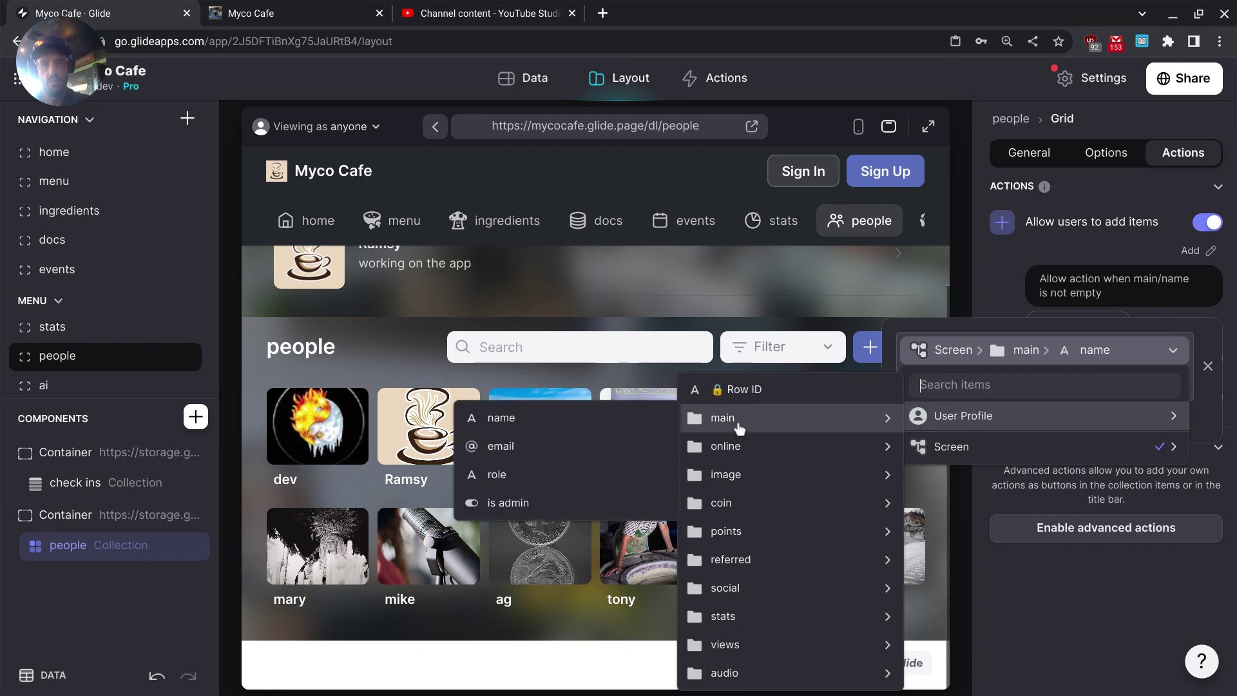
{"action": "left_click", "coordinate": [543, 505]}
{"action": "left_click", "coordinate": [1031, 593]}
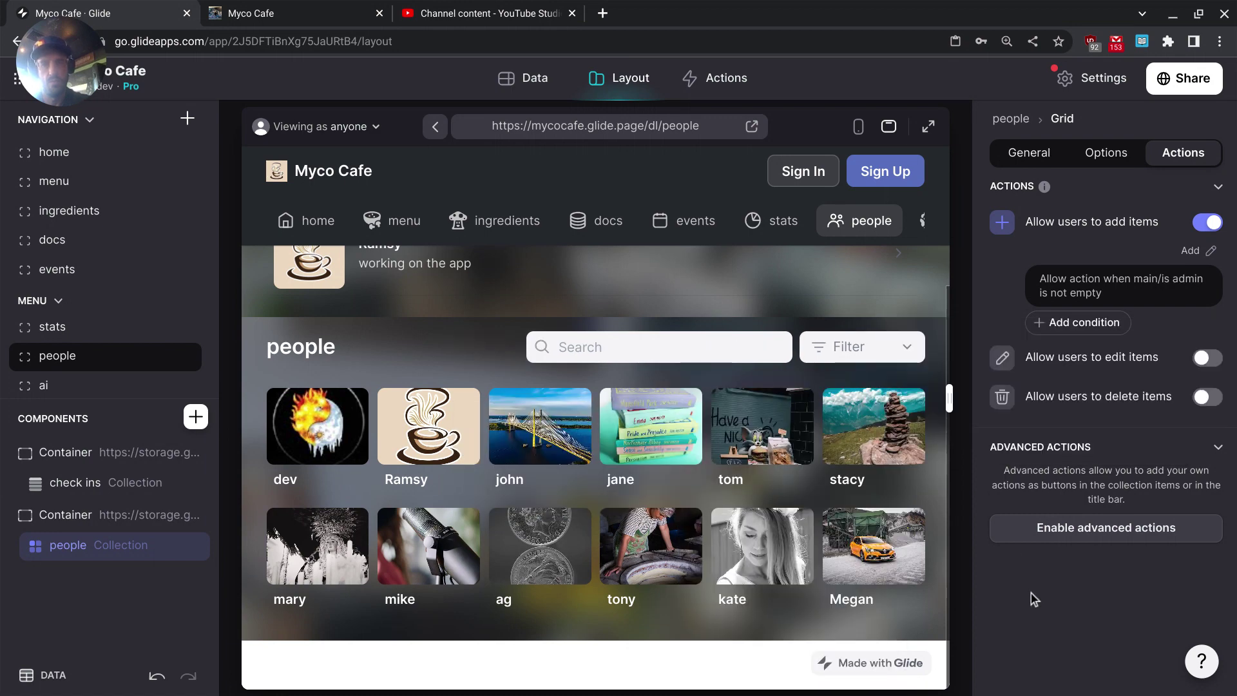
On the events page, change the label of the event posts collection's add-items action to "event".
{"action": "scroll", "coordinate": [801, 567], "scroll_direction": "up", "scroll_amount": 3}
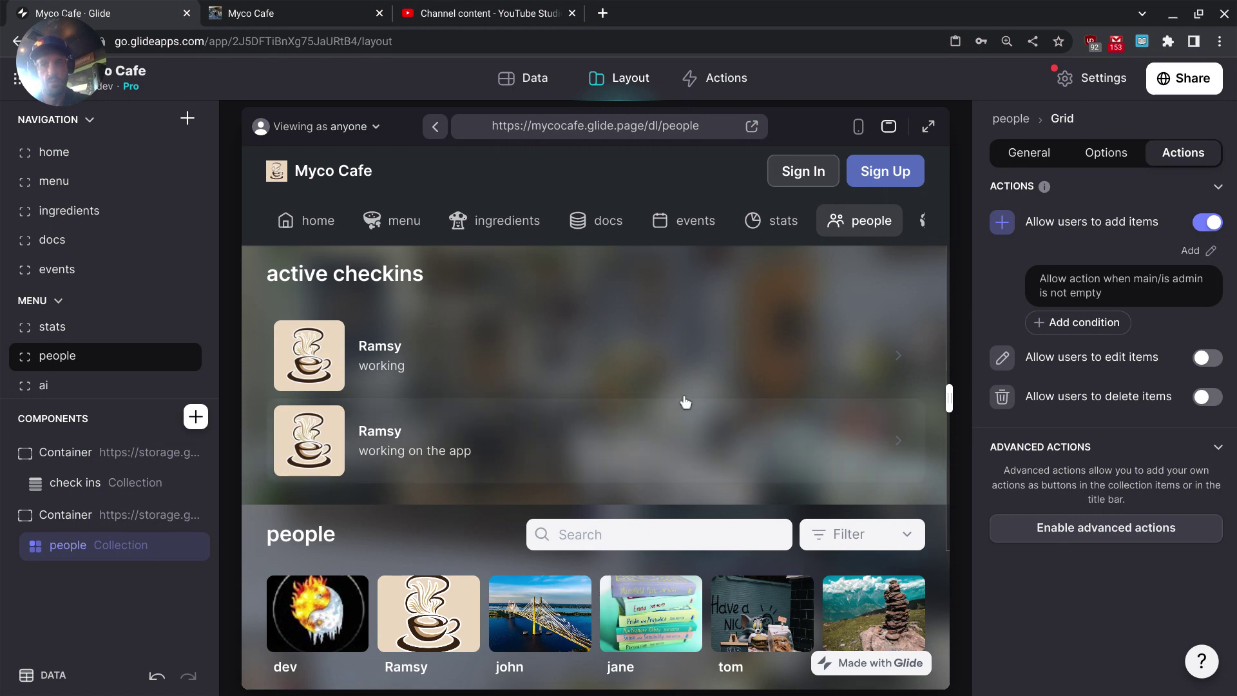
{"action": "left_click", "coordinate": [692, 238]}
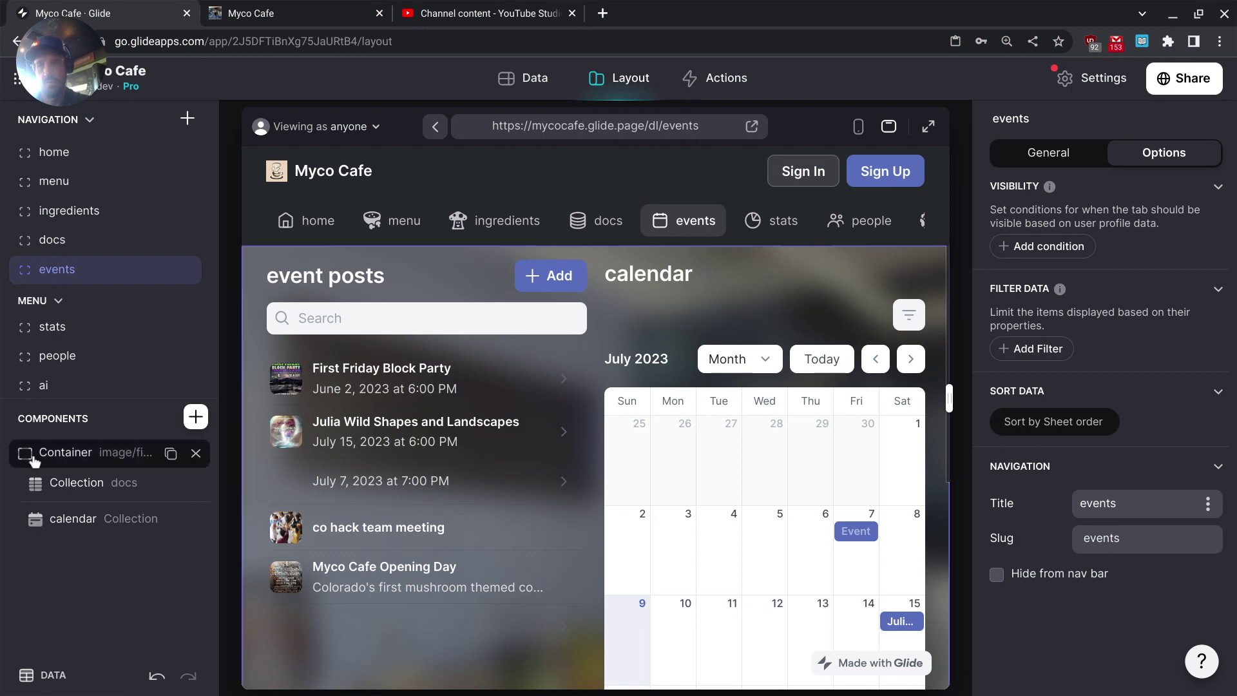
{"action": "scroll", "coordinate": [505, 359], "scroll_direction": "down", "scroll_amount": 2}
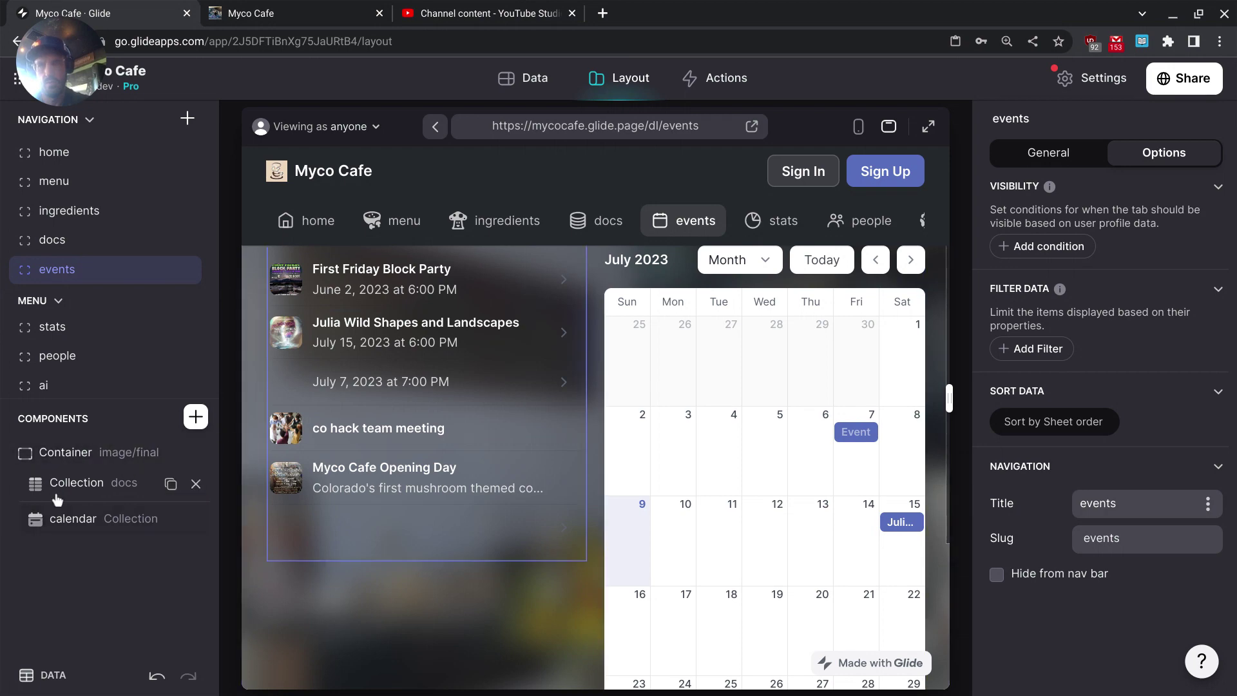
{"action": "left_click", "coordinate": [29, 485]}
{"action": "key", "text": "ctrl+minus"}
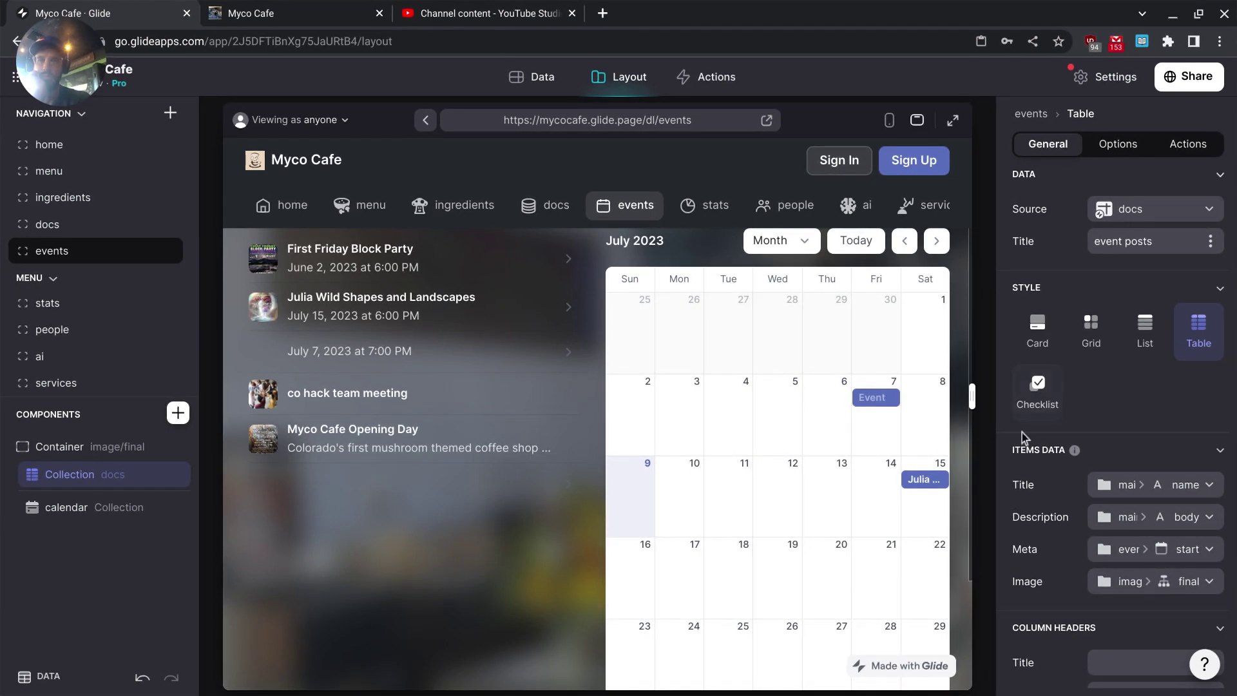
{"action": "left_click", "coordinate": [1185, 150]}
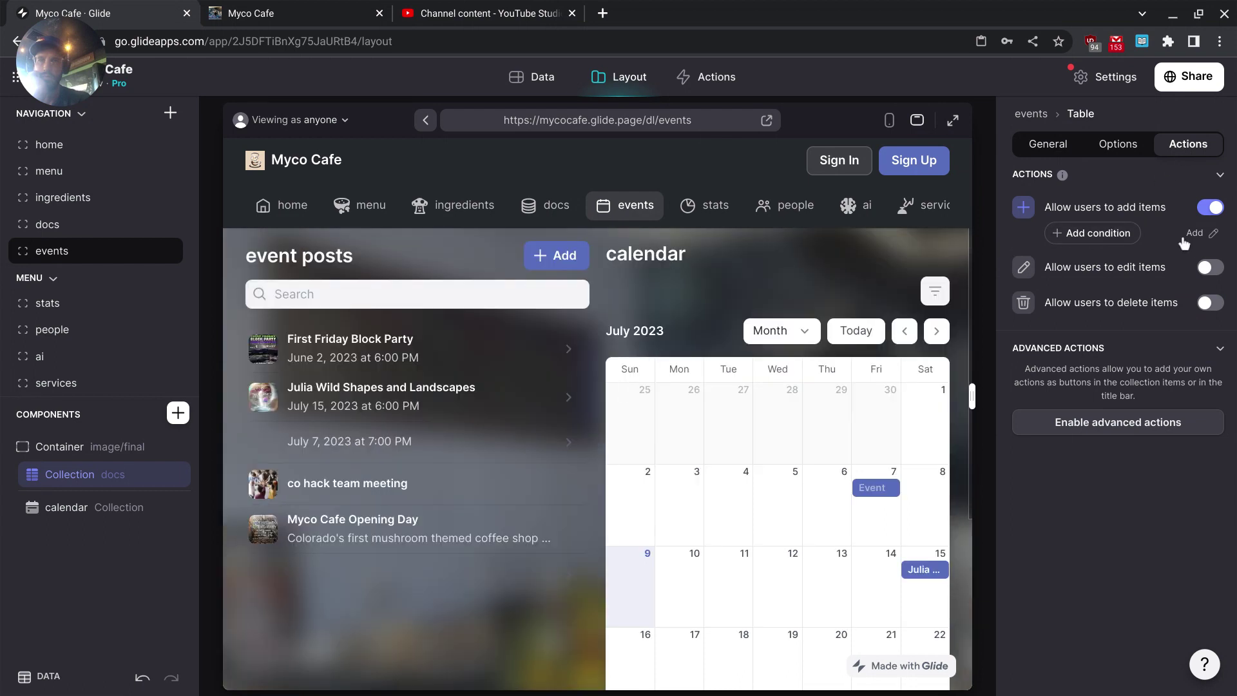
{"action": "left_click", "coordinate": [1193, 237]}
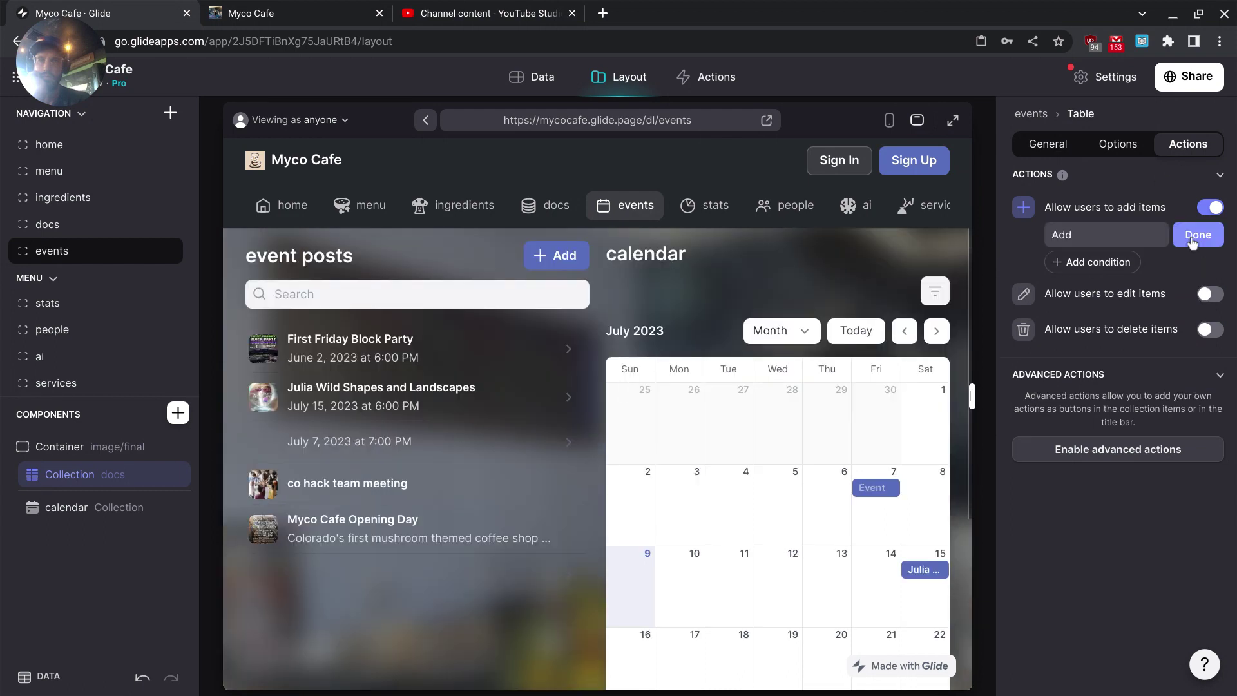
{"action": "double_click", "coordinate": [1113, 237]}
{"action": "type", "text": "event"}
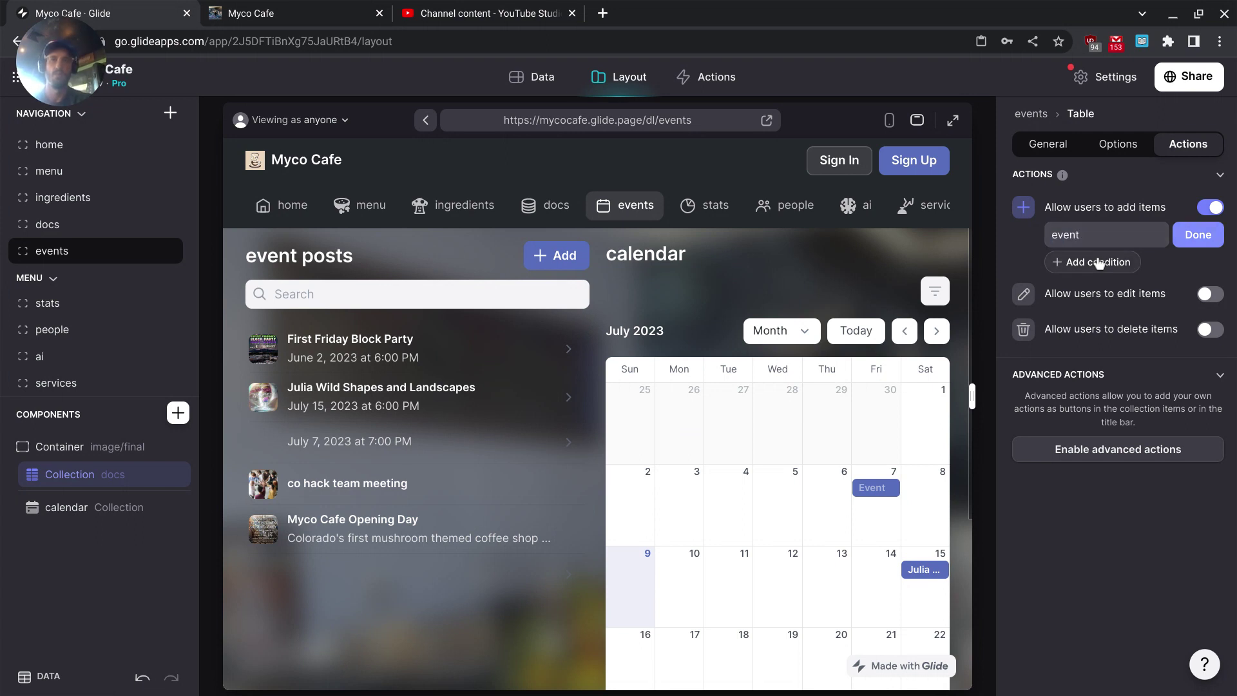
Add a condition to the event posts collection's add-items action so that the User Profile Row ID is not empty.
{"action": "left_click", "coordinate": [1096, 262]}
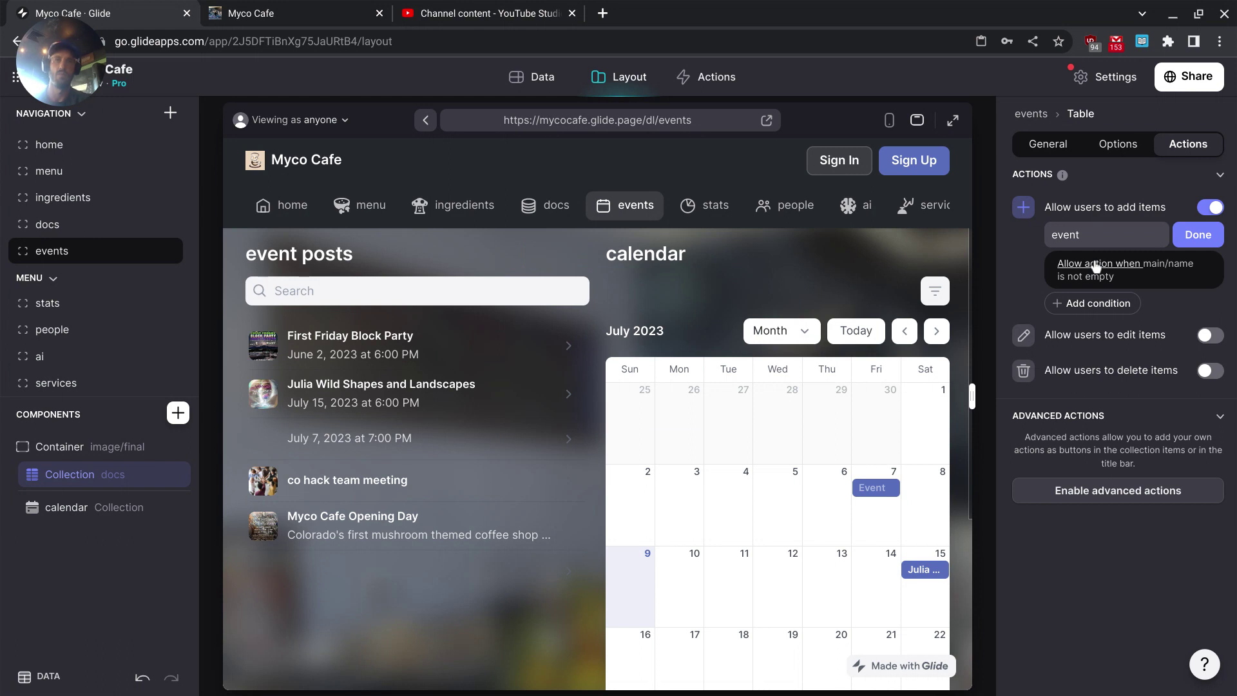
{"action": "left_click", "coordinate": [1095, 266]}
{"action": "left_click", "coordinate": [1015, 334]}
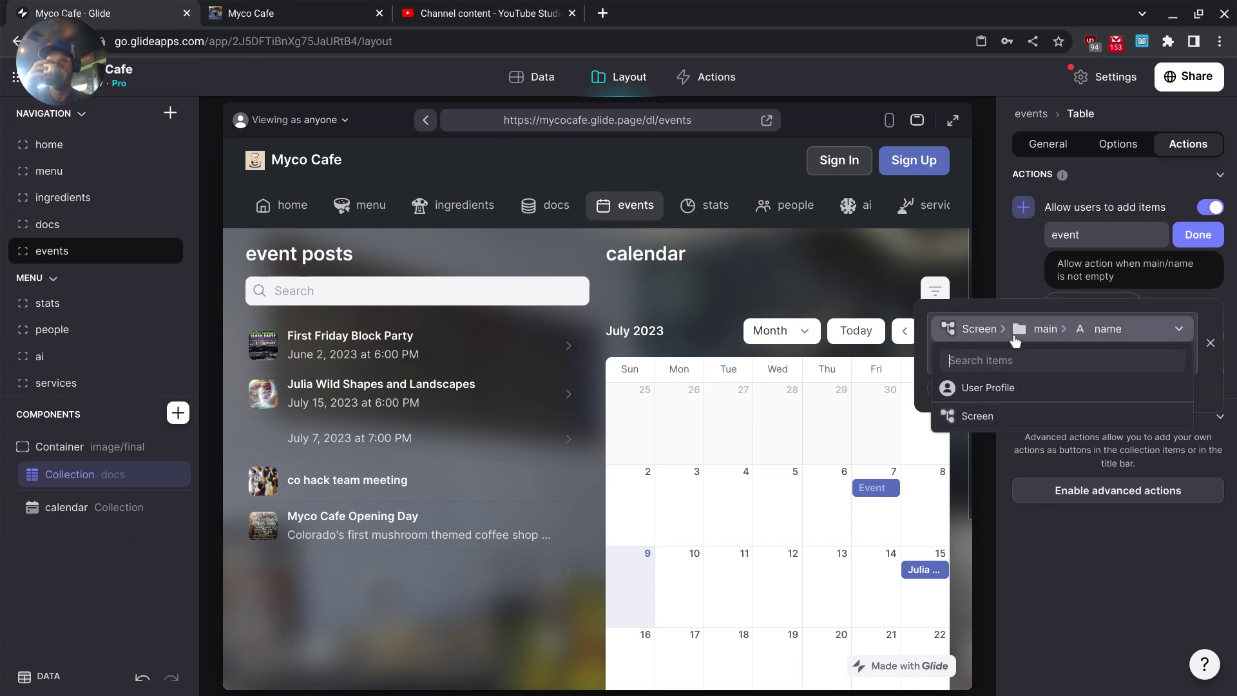
{"action": "mouse_move", "coordinate": [970, 393]}
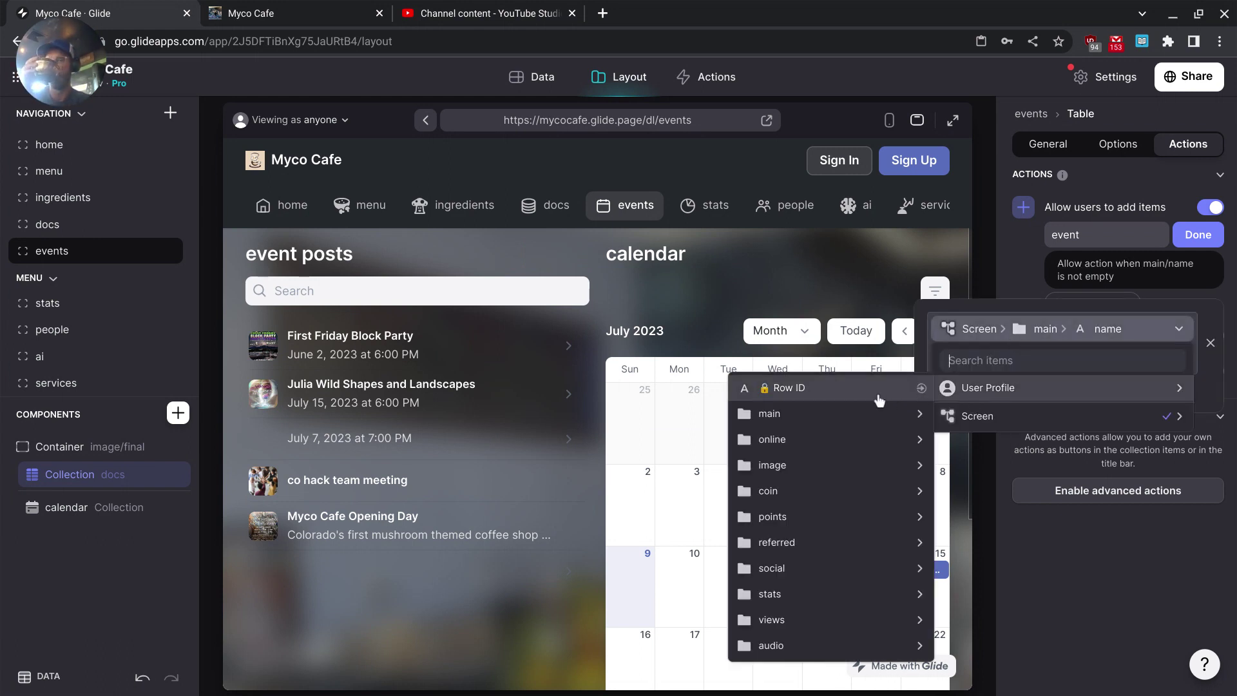
{"action": "left_click", "coordinate": [840, 389]}
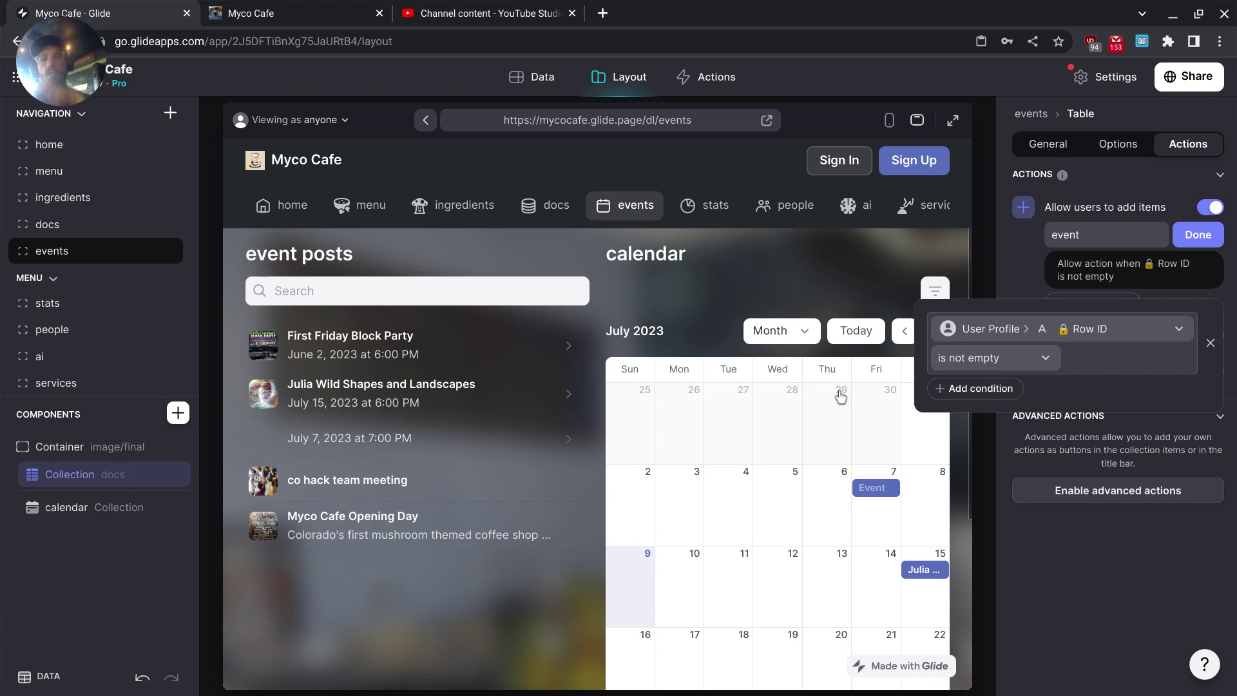
Restrict the ingredients collection's add-items action to when the User Profile's main/is admin is checked.
{"action": "left_click", "coordinate": [920, 209]}
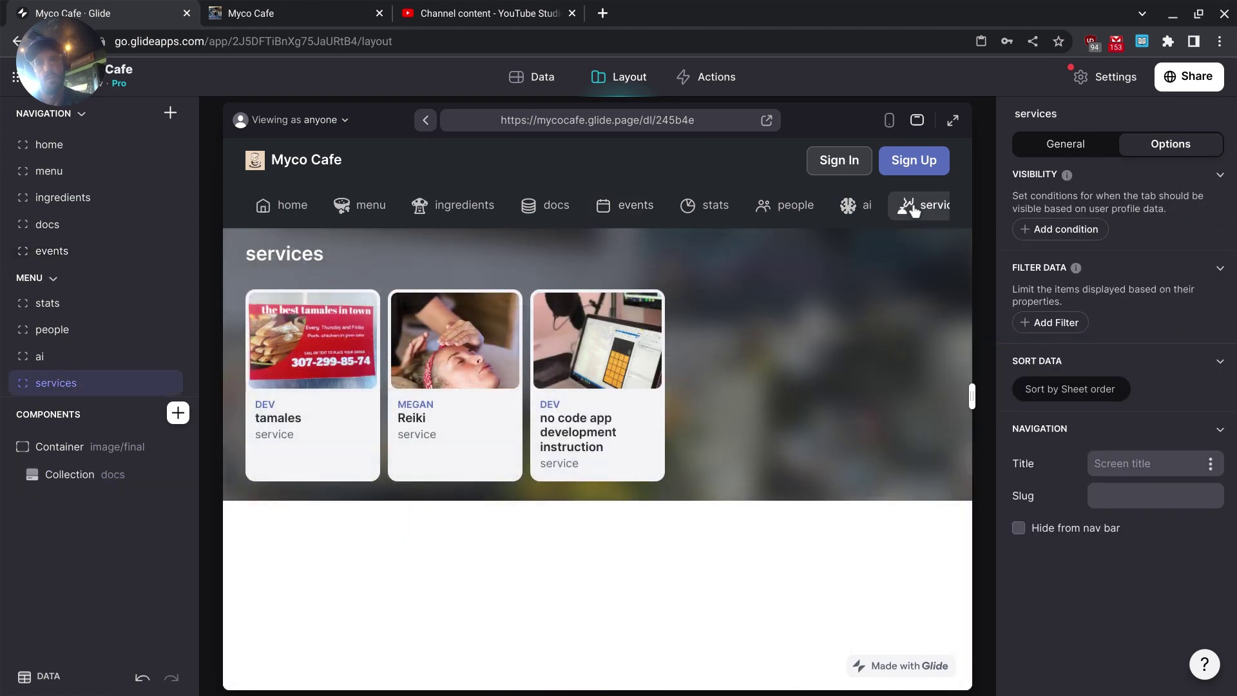
{"action": "left_click", "coordinate": [458, 206]}
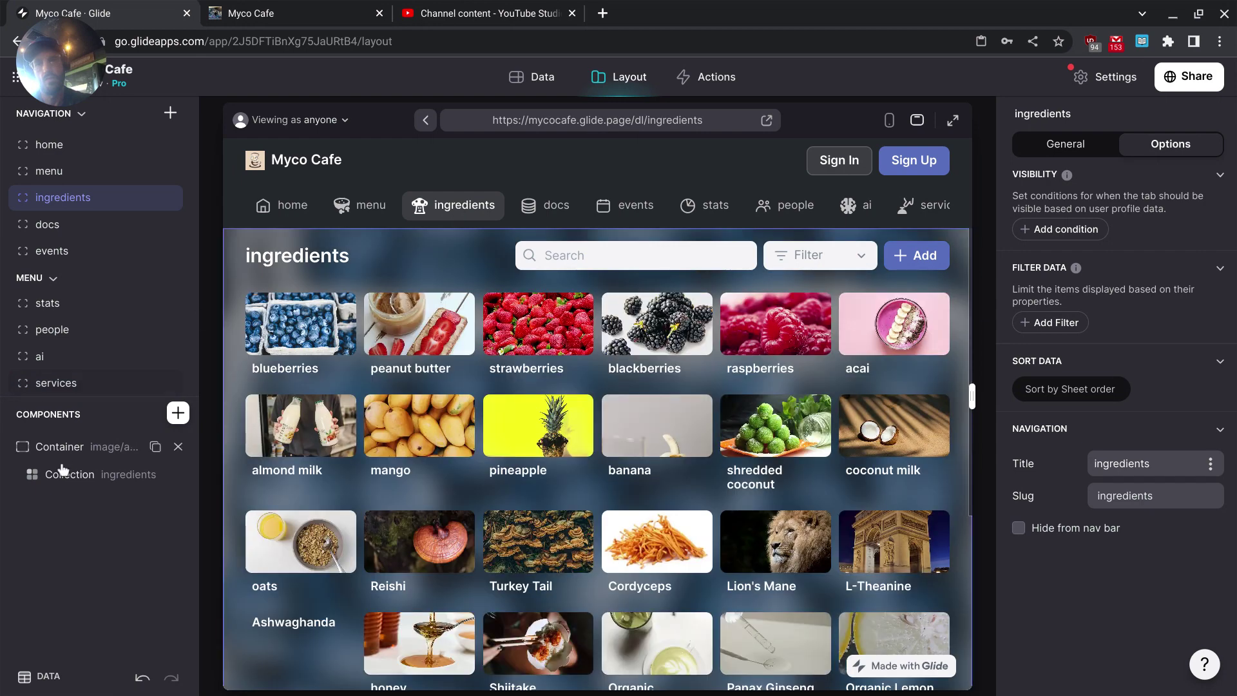
{"action": "left_click", "coordinate": [63, 474]}
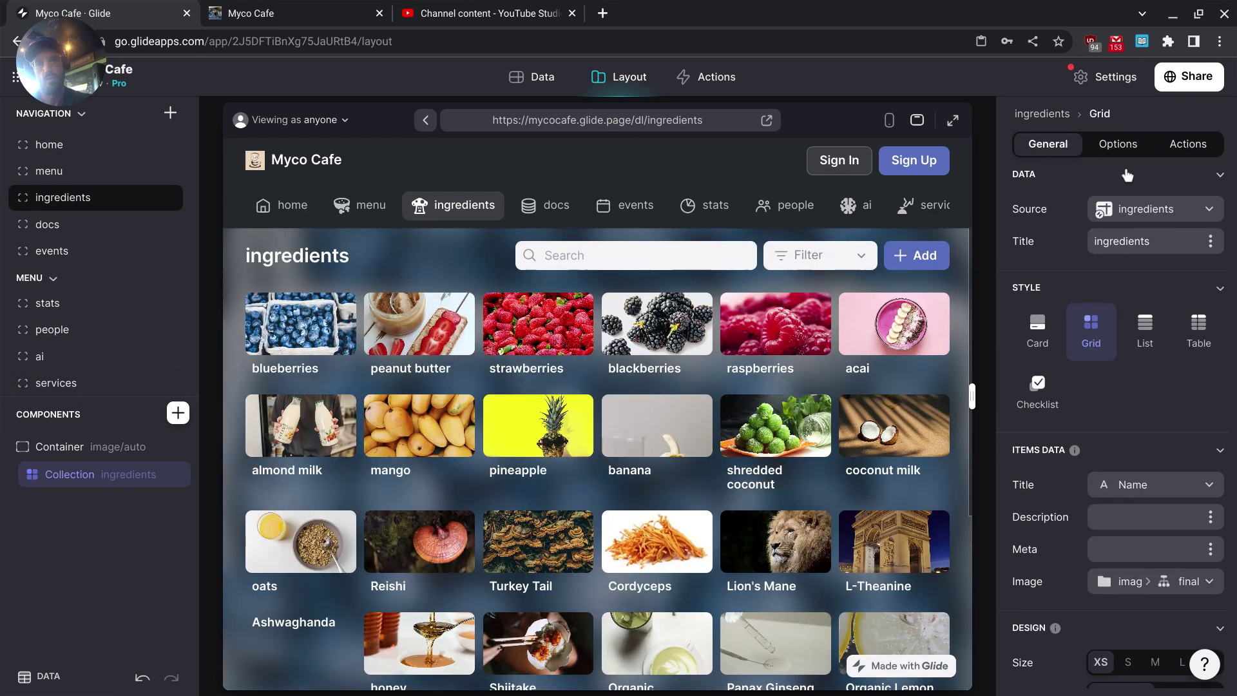
{"action": "left_click", "coordinate": [1188, 144]}
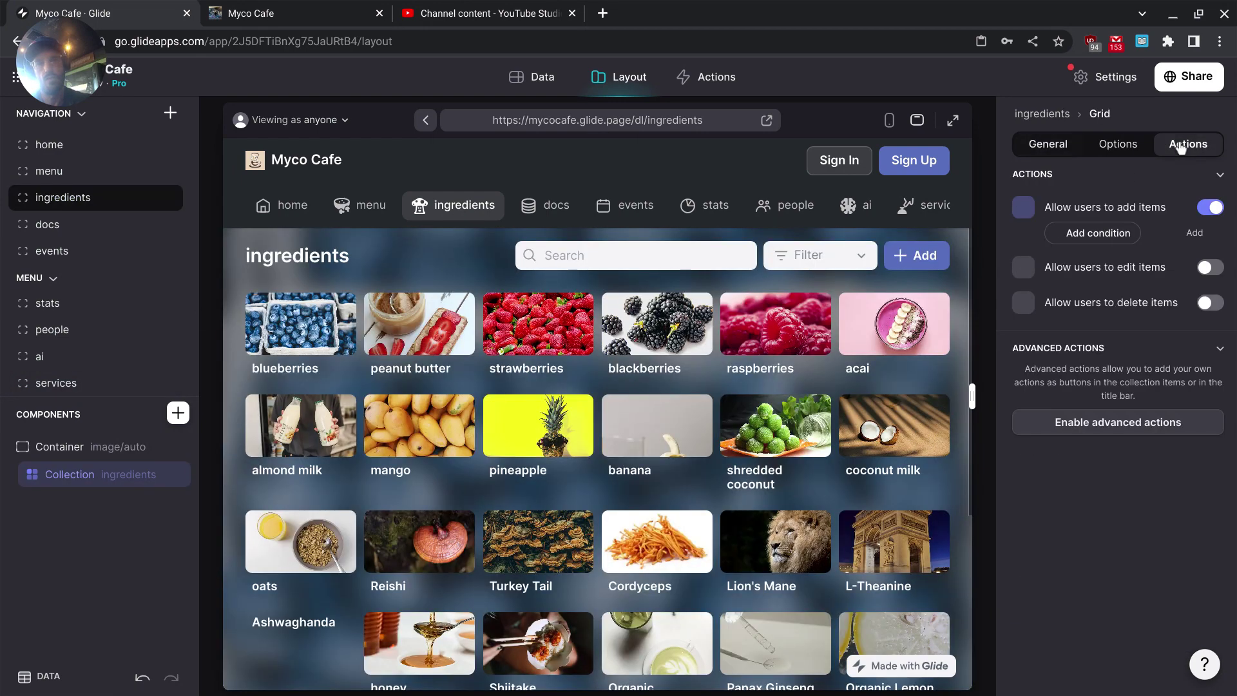
{"action": "left_click", "coordinate": [1108, 245]}
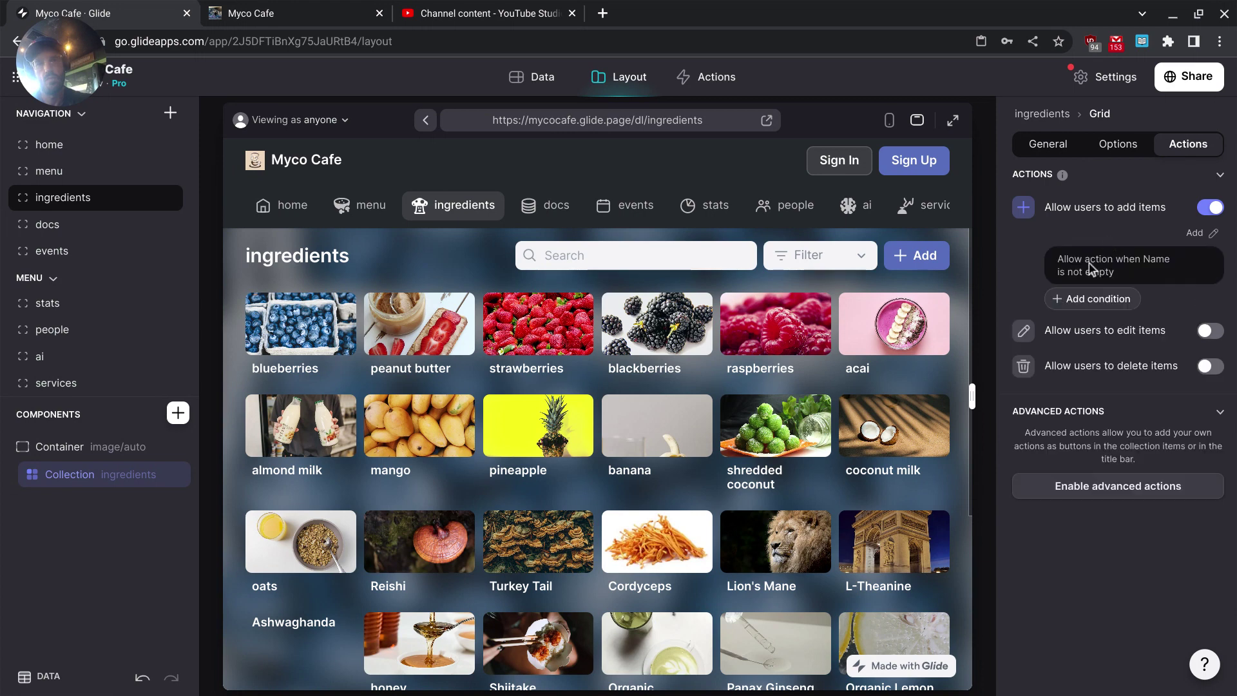
{"action": "left_click", "coordinate": [1089, 266]}
{"action": "left_click", "coordinate": [1038, 325]}
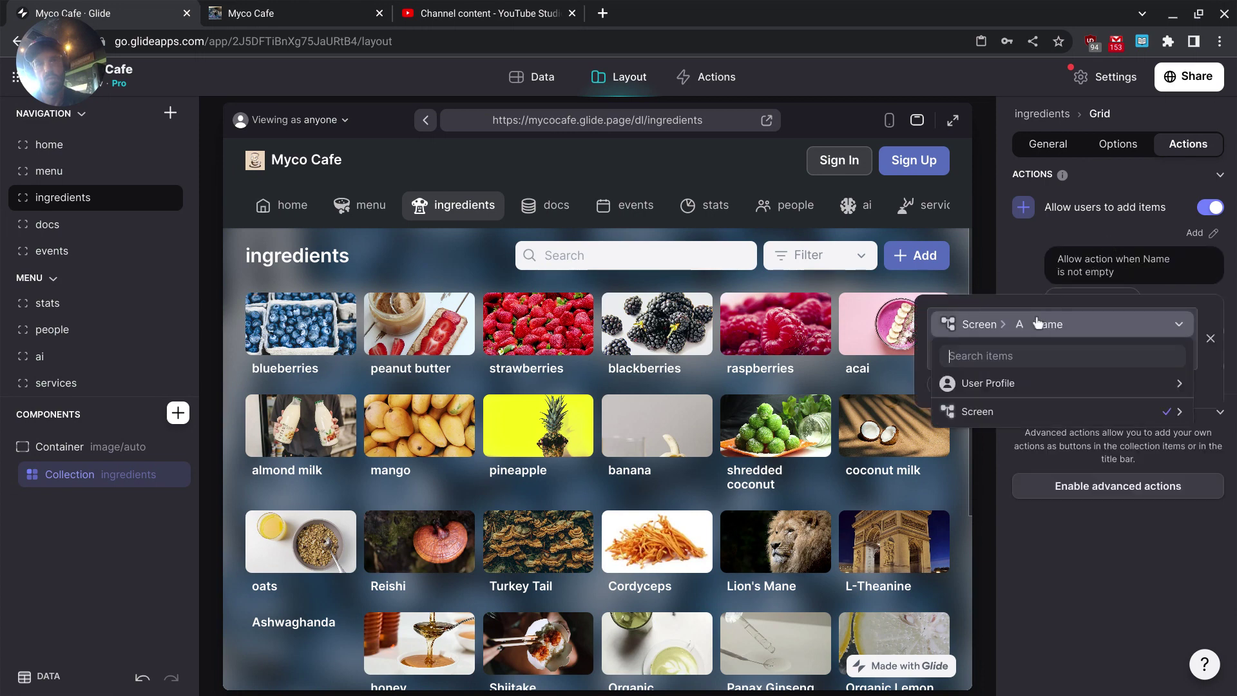
{"action": "mouse_move", "coordinate": [970, 385]}
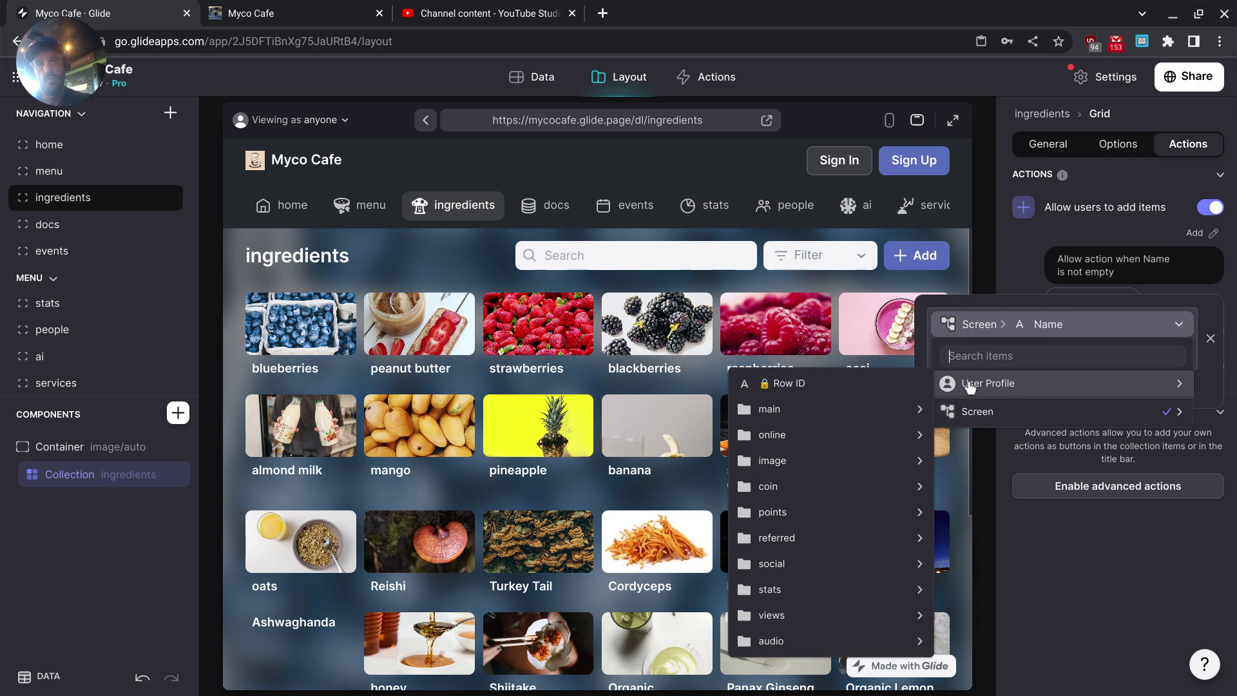
{"action": "mouse_move", "coordinate": [849, 410]}
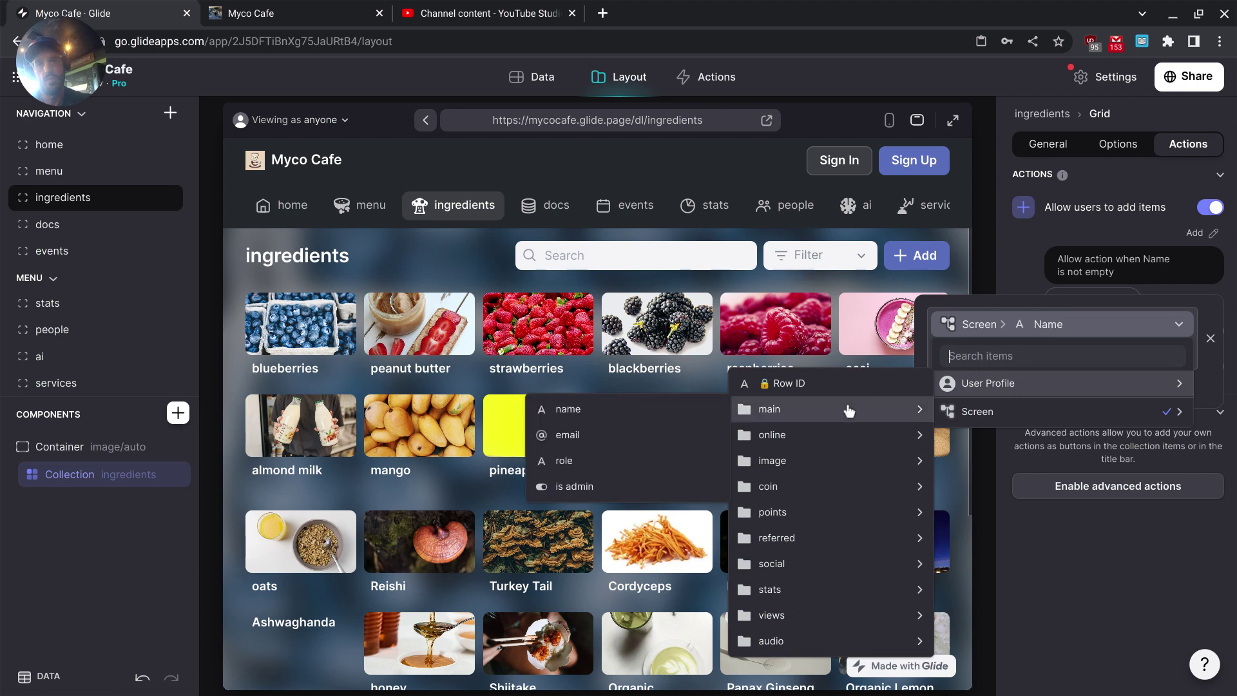
{"action": "left_click", "coordinate": [586, 487]}
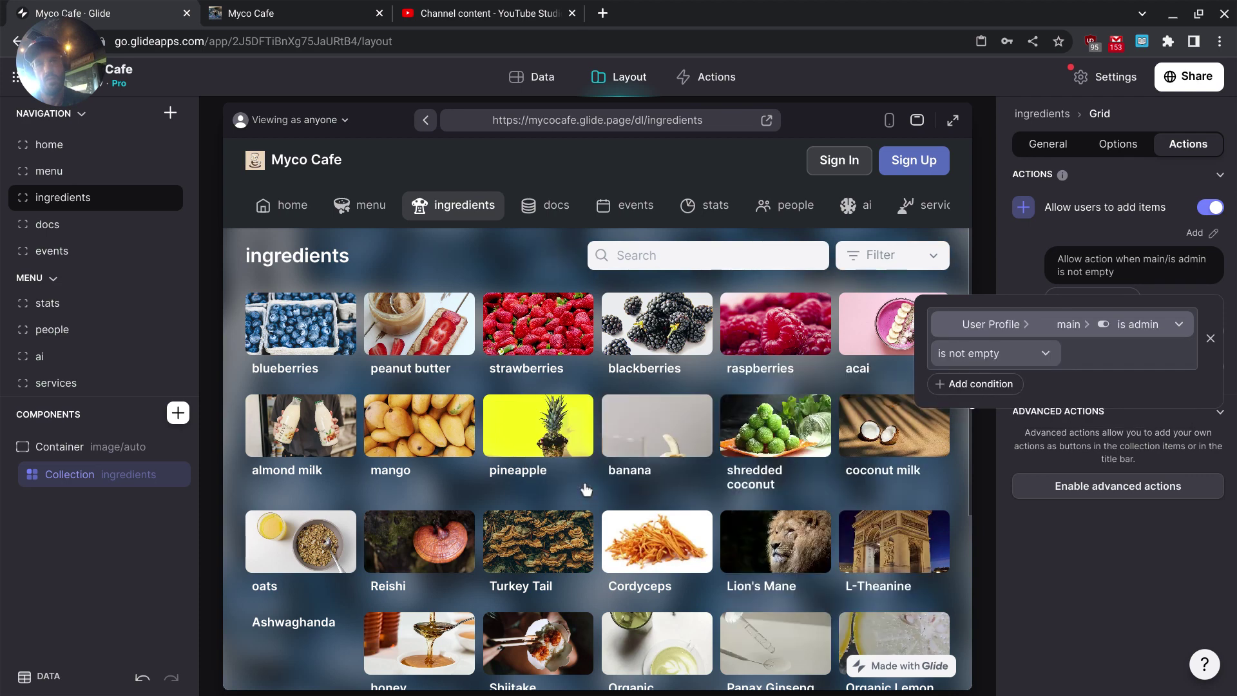
{"action": "left_click", "coordinate": [963, 358]}
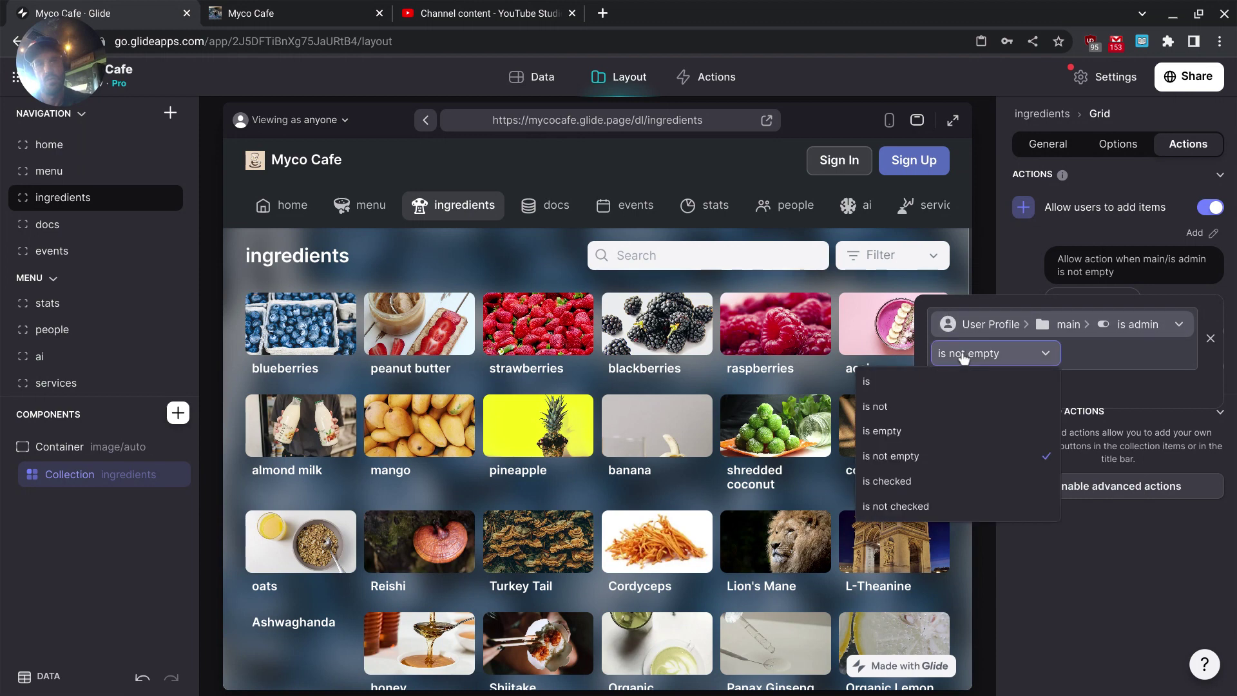
{"action": "left_click", "coordinate": [915, 484]}
{"action": "left_click", "coordinate": [1046, 538]}
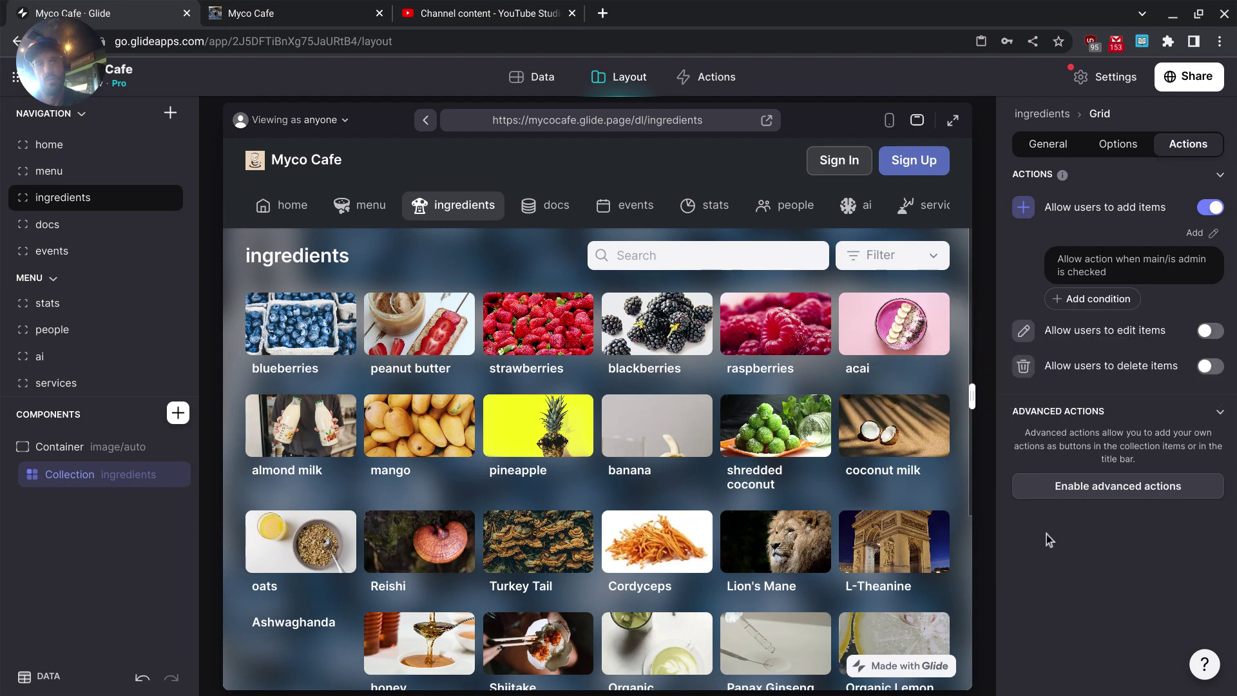
{"action": "scroll", "coordinate": [691, 390], "scroll_direction": "down", "scroll_amount": 2}
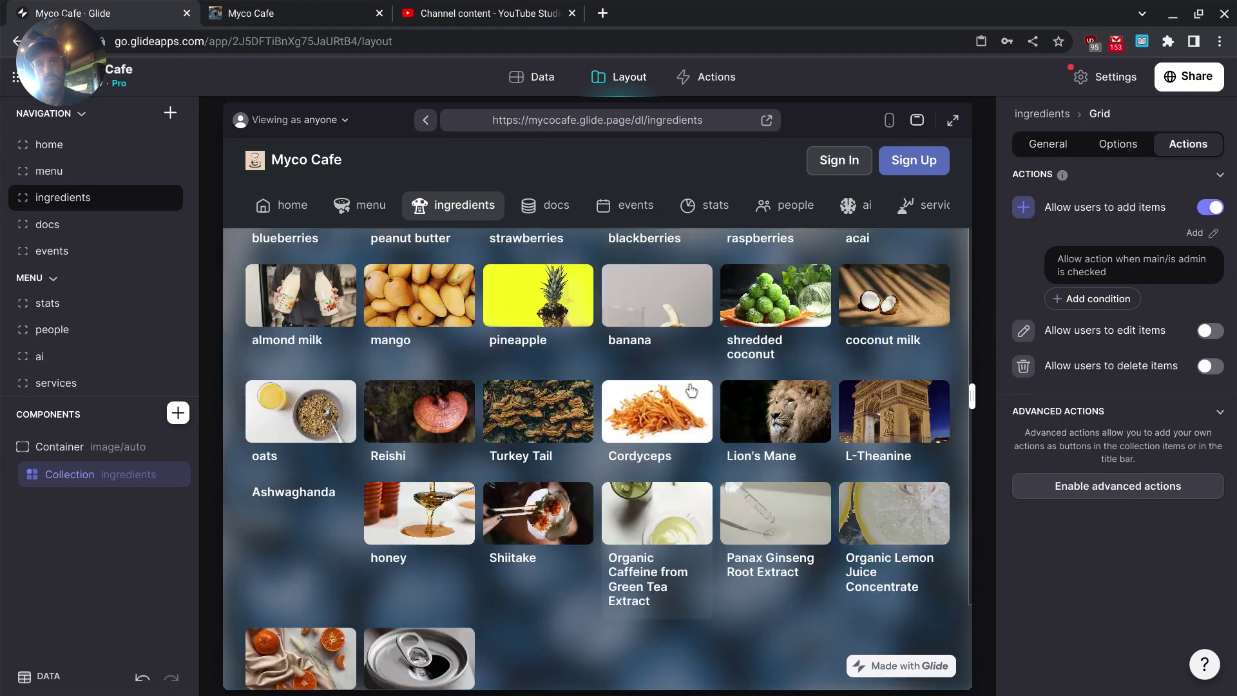
{"action": "scroll", "coordinate": [691, 390], "scroll_direction": "up", "scroll_amount": 2}
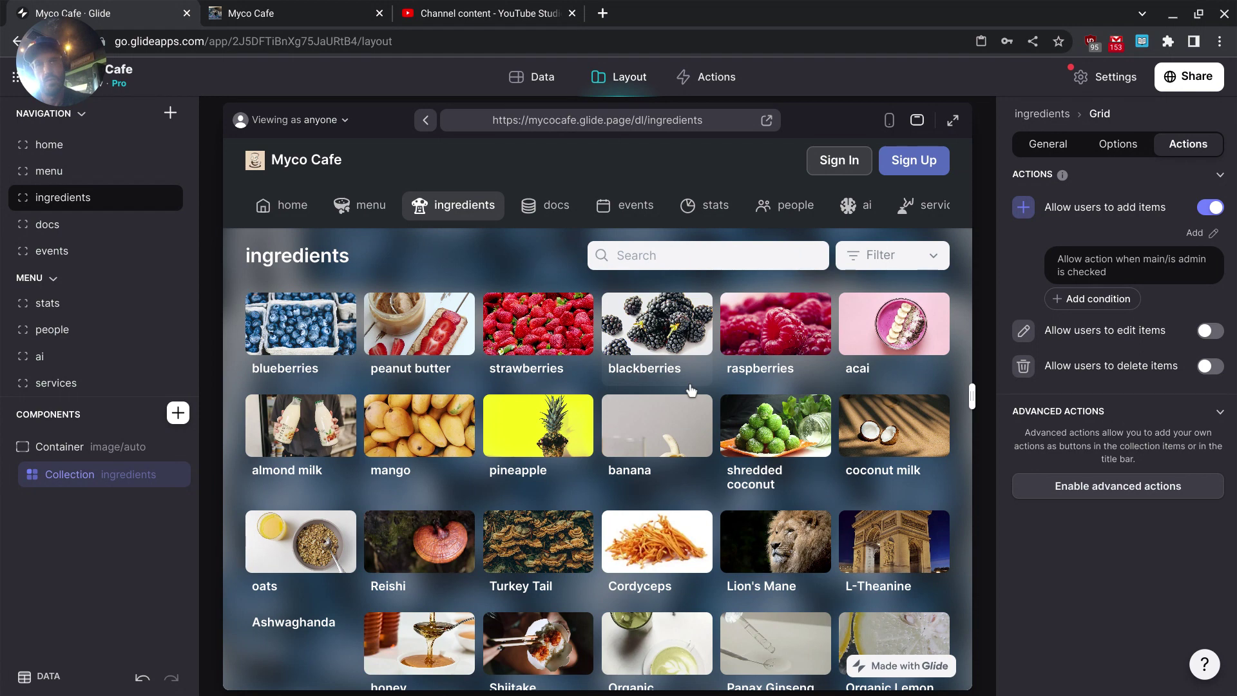
{"action": "scroll", "coordinate": [692, 390], "scroll_direction": "down", "scroll_amount": 4}
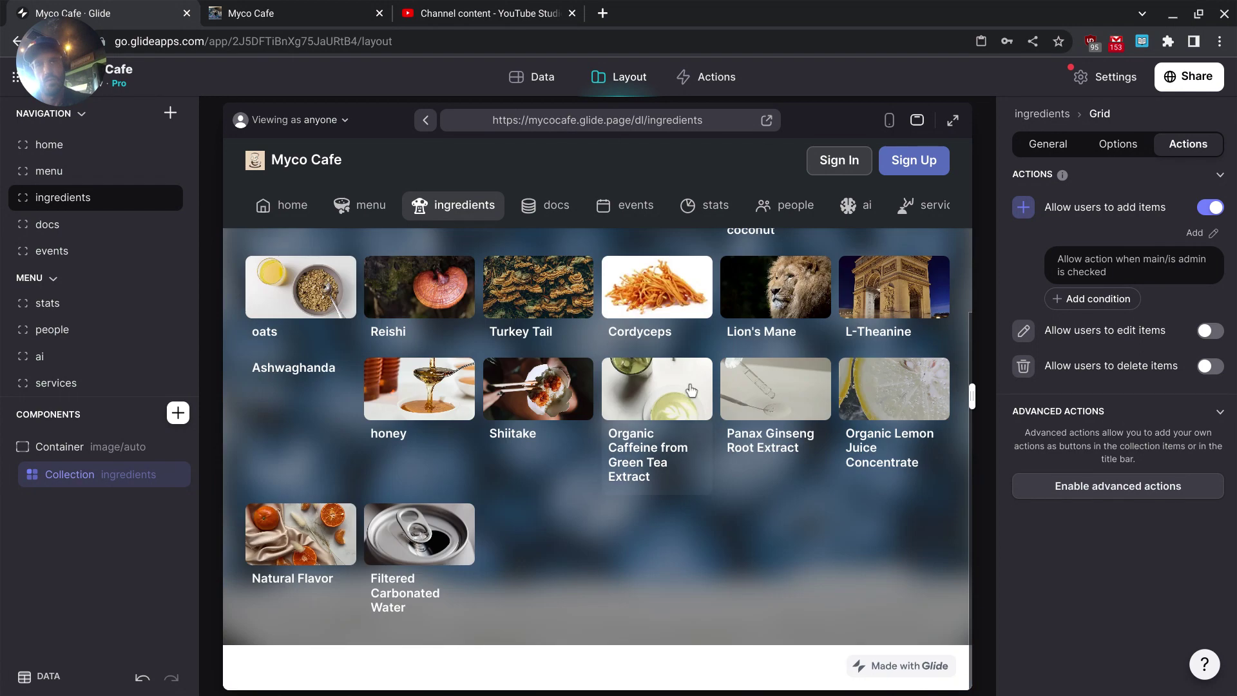
{"action": "scroll", "coordinate": [691, 390], "scroll_direction": "up", "scroll_amount": 4}
{"action": "scroll", "coordinate": [691, 390], "scroll_direction": "down", "scroll_amount": 4}
Try the tags column as the Meta value of the ingredients grid items, and clear it again.
{"action": "left_click", "coordinate": [1050, 141]}
{"action": "scroll", "coordinate": [1121, 465], "scroll_direction": "down", "scroll_amount": 3}
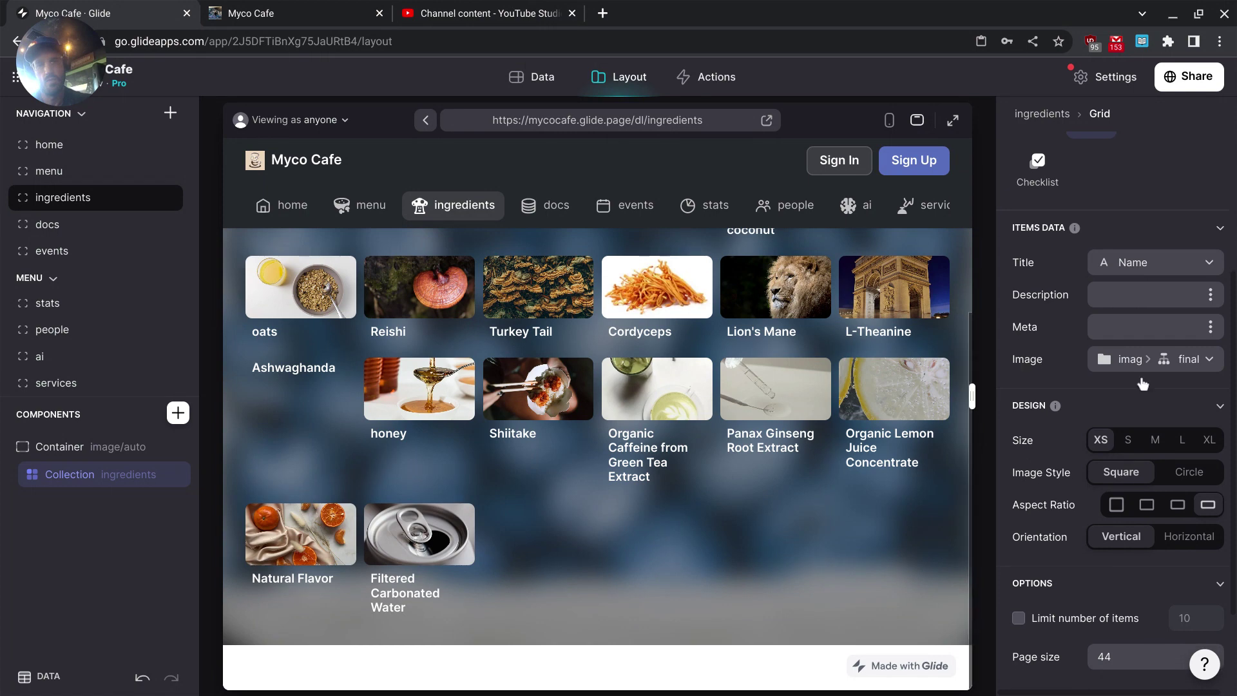
{"action": "left_click", "coordinate": [1211, 327]}
{"action": "mouse_move", "coordinate": [1063, 592]}
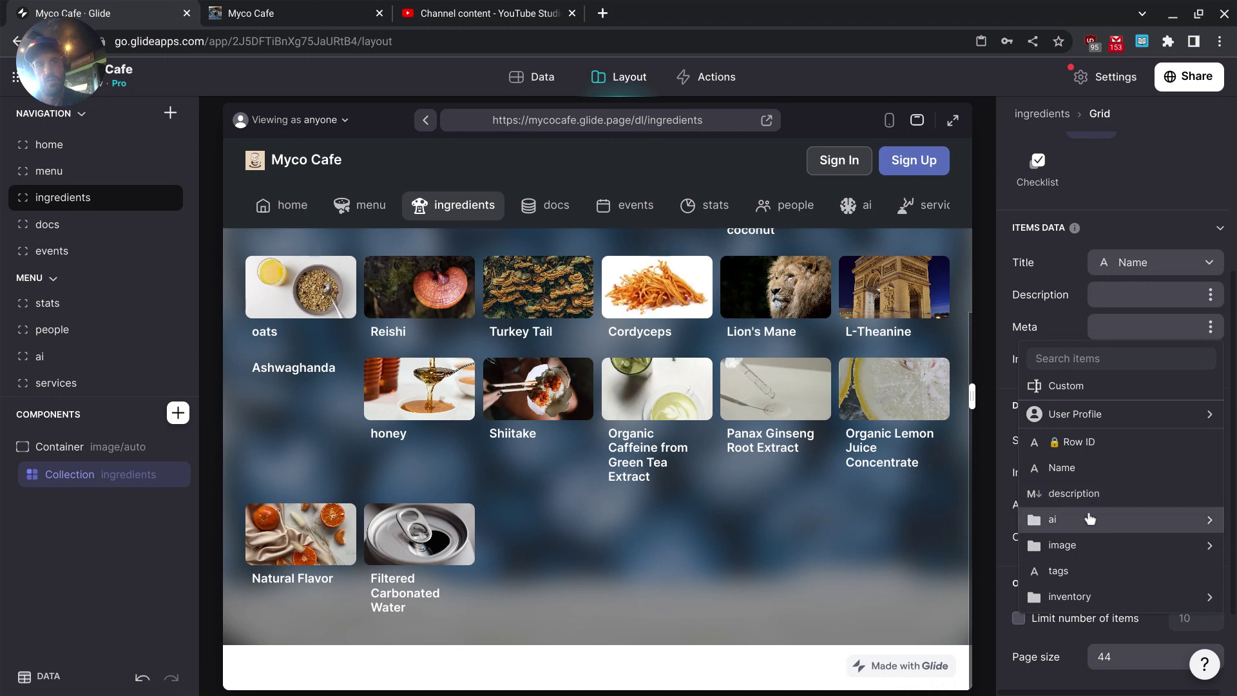
{"action": "mouse_move", "coordinate": [1081, 535]}
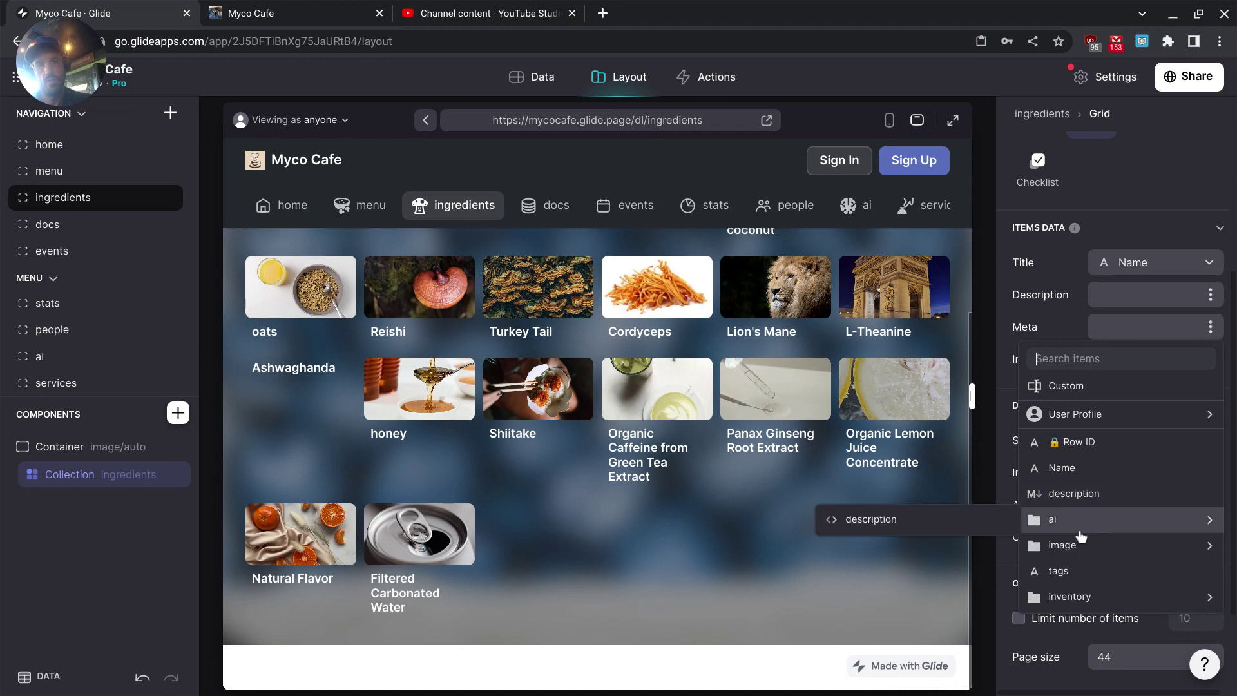
{"action": "left_click", "coordinate": [1066, 573]}
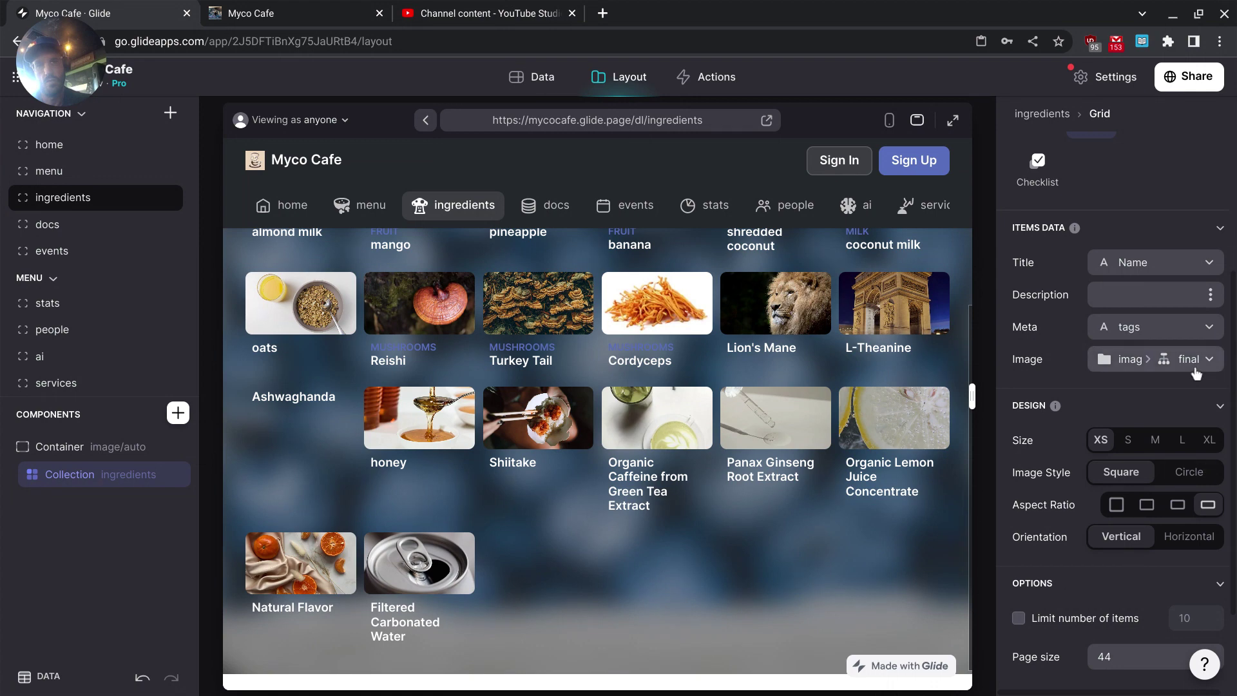
{"action": "left_click", "coordinate": [1203, 332]}
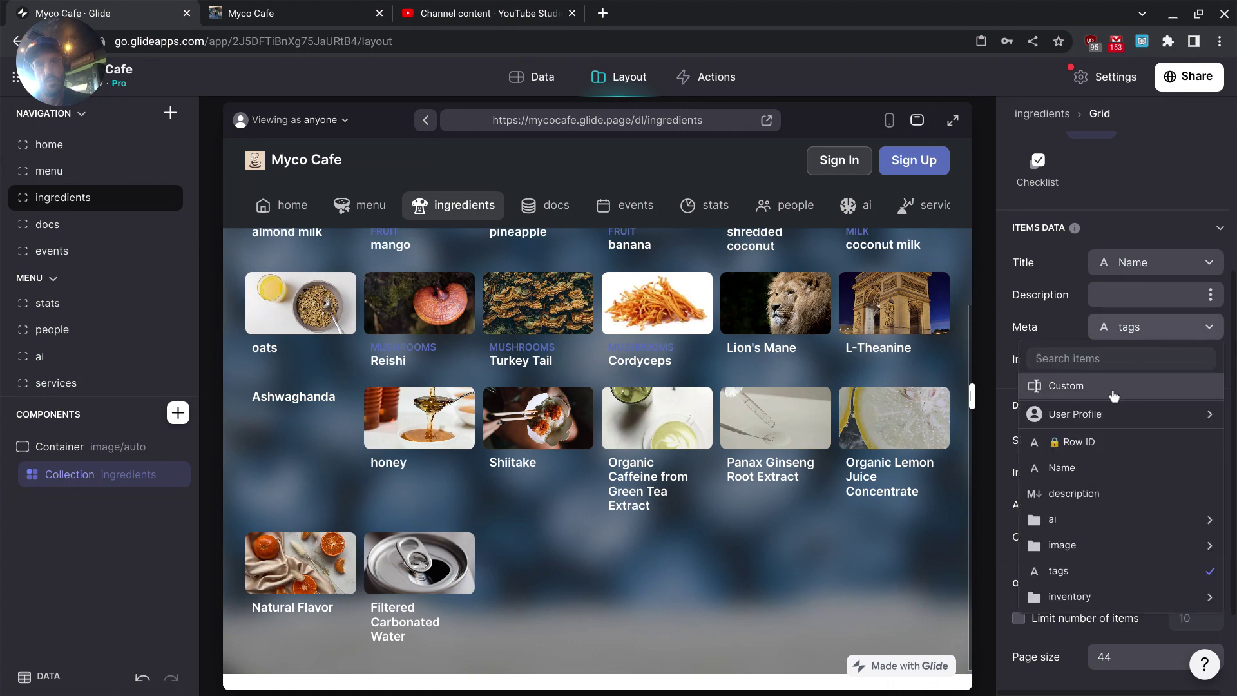
Set the Description of the ingredients grid items to the tags column.
{"action": "left_click", "coordinate": [1199, 300]}
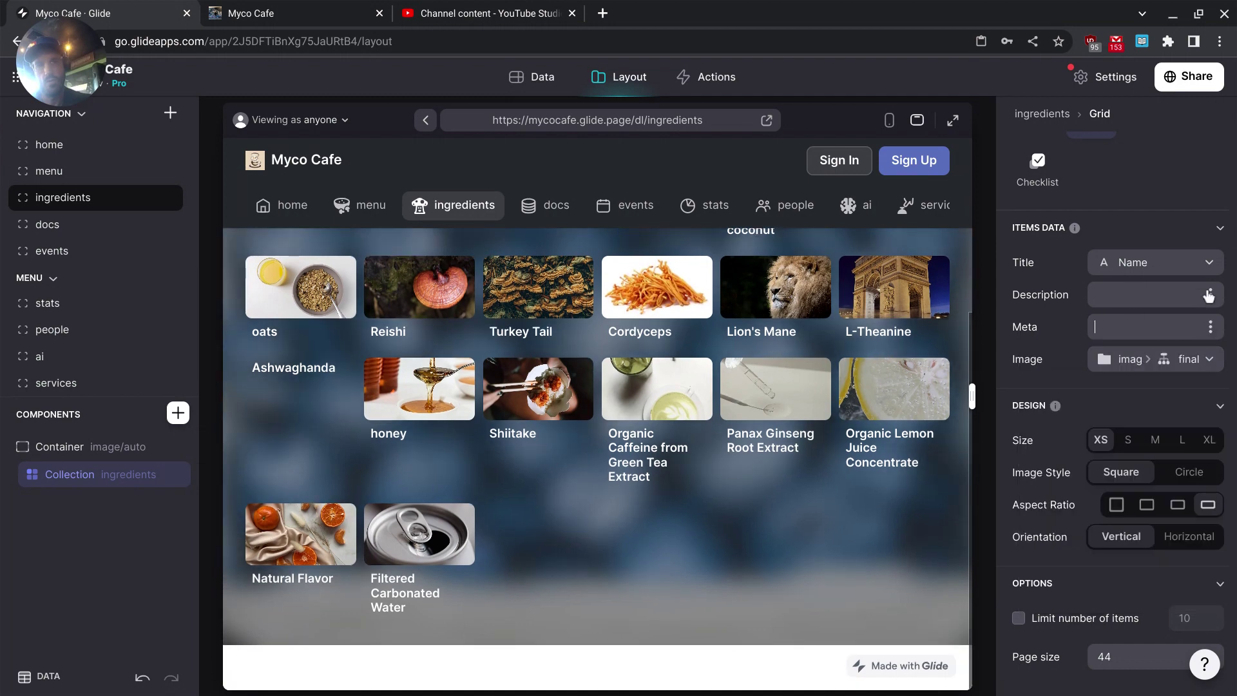
{"action": "left_click", "coordinate": [1208, 295]}
{"action": "left_click", "coordinate": [1209, 296]}
{"action": "left_click", "coordinate": [1207, 297]}
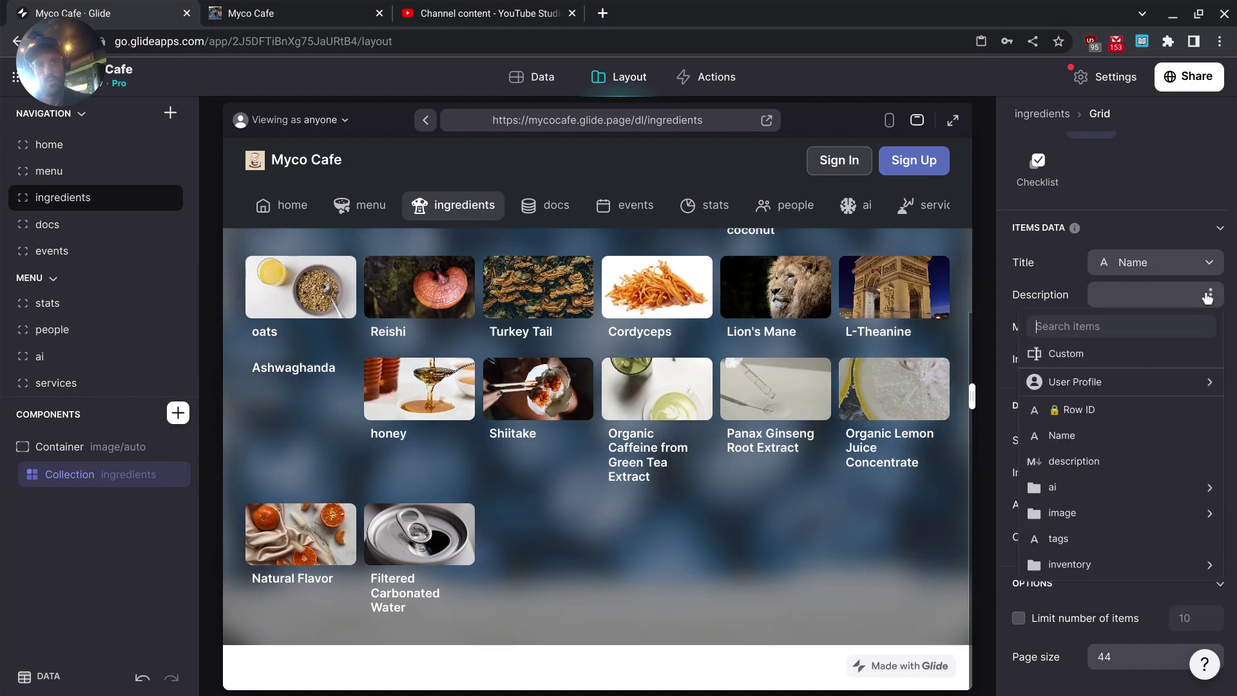
{"action": "left_click", "coordinate": [1040, 543]}
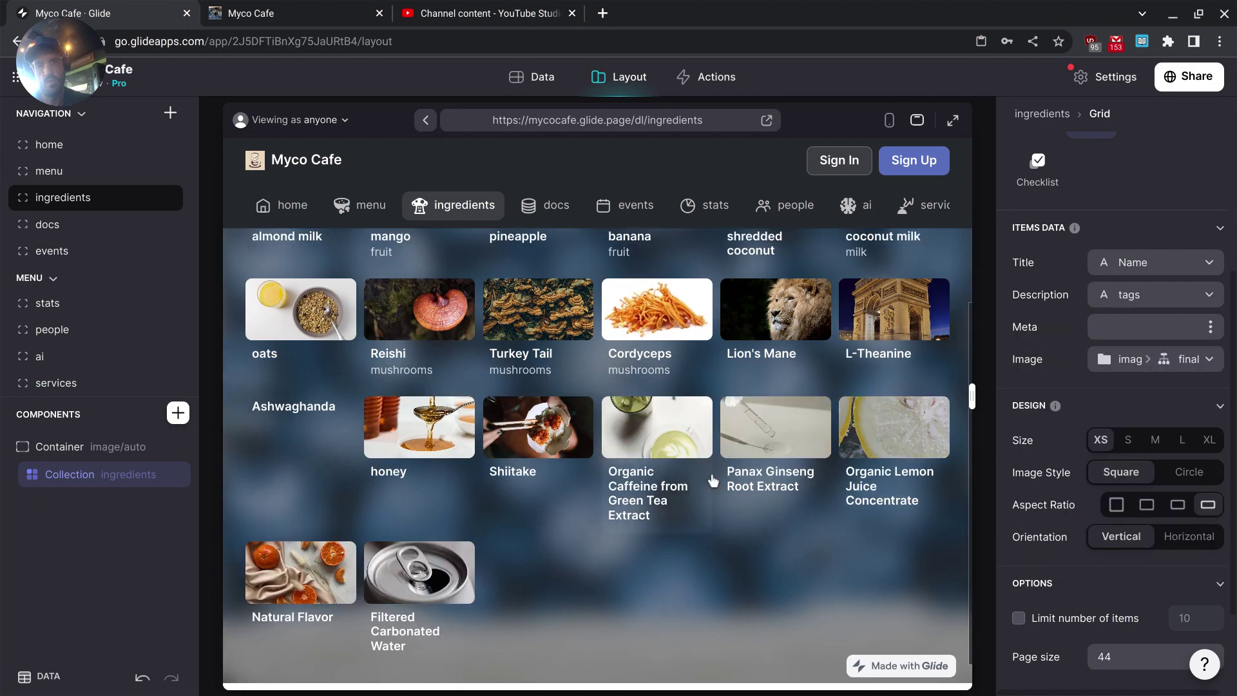
Edit the pineapple ingredient to add the fruit tag, submit it, and review its details page down to the similar ingredients.
{"action": "scroll", "coordinate": [712, 480], "scroll_direction": "up", "scroll_amount": 4}
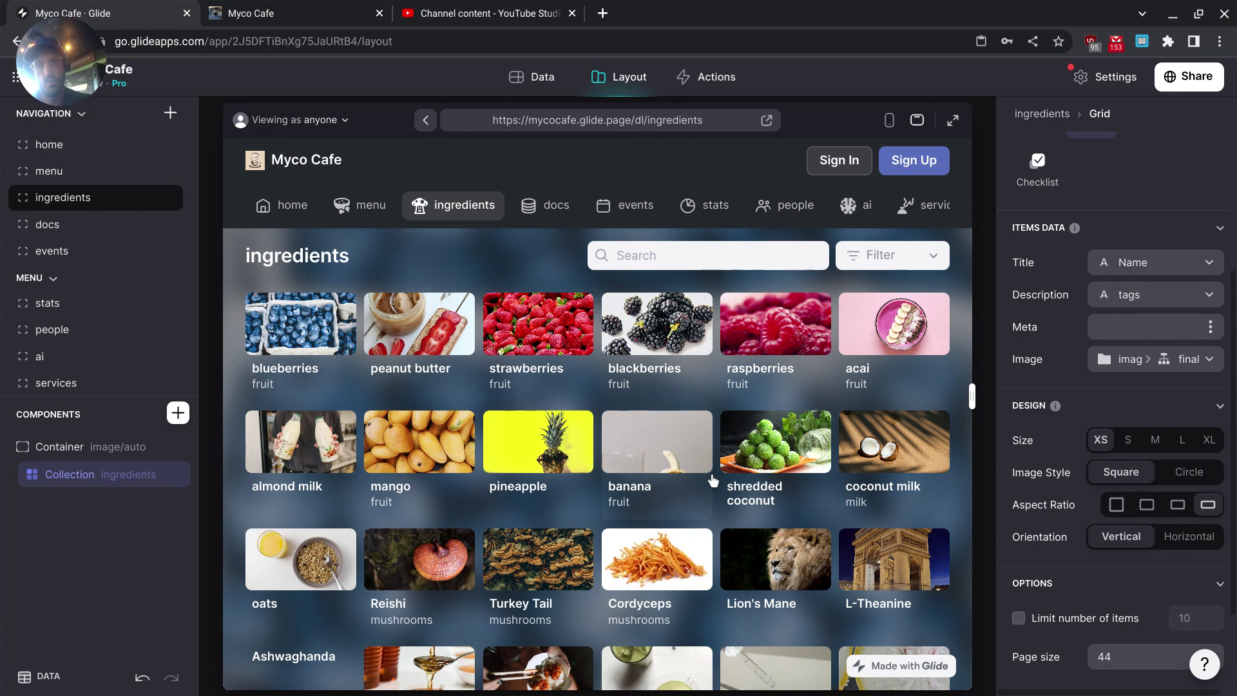
{"action": "scroll", "coordinate": [555, 311], "scroll_direction": "down", "scroll_amount": 2}
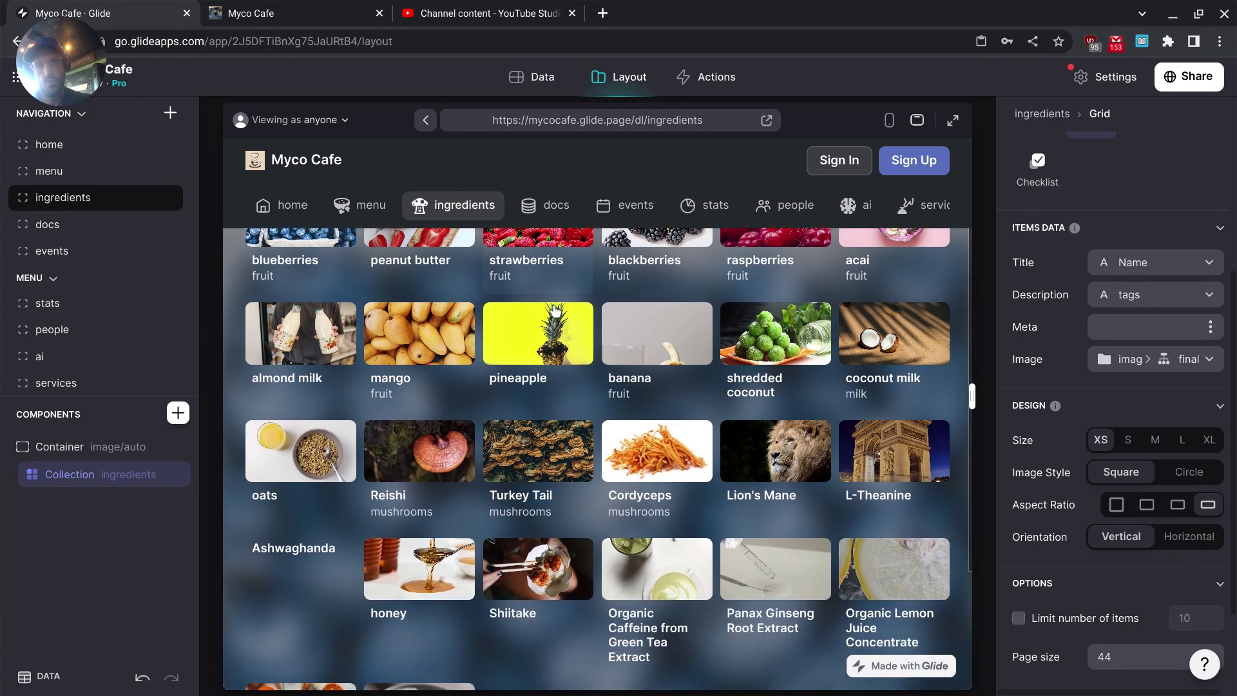
{"action": "left_click", "coordinate": [555, 311]}
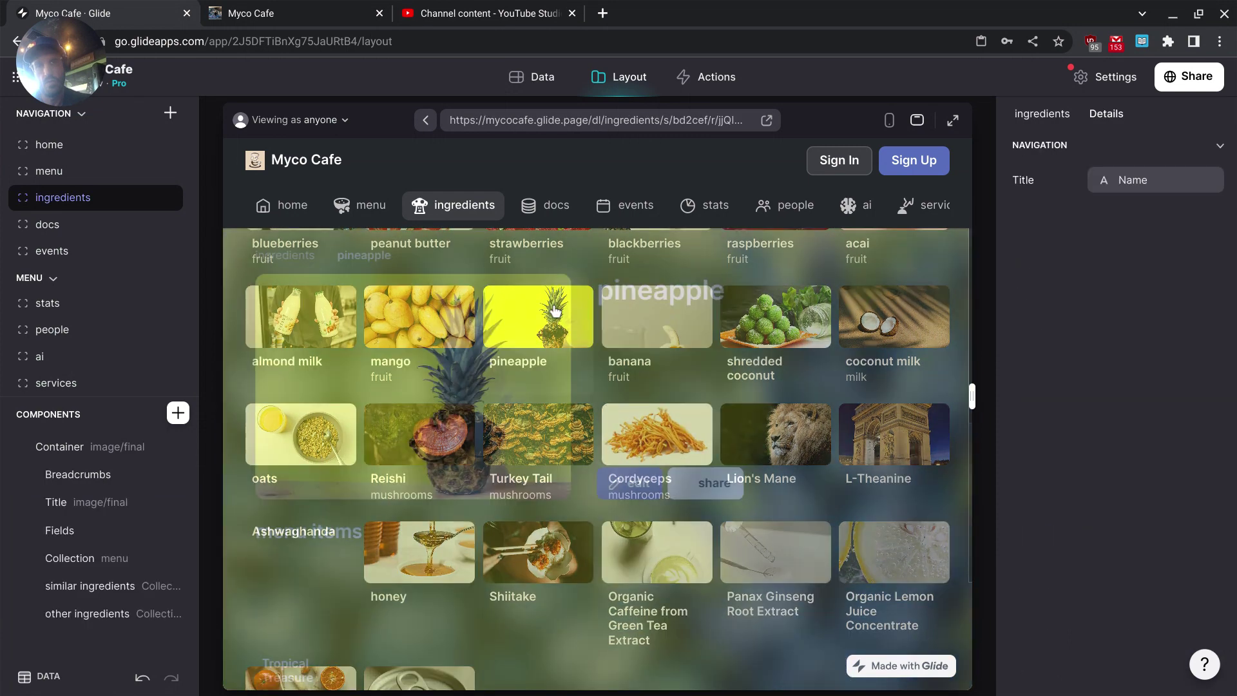
{"action": "left_click", "coordinate": [627, 482]}
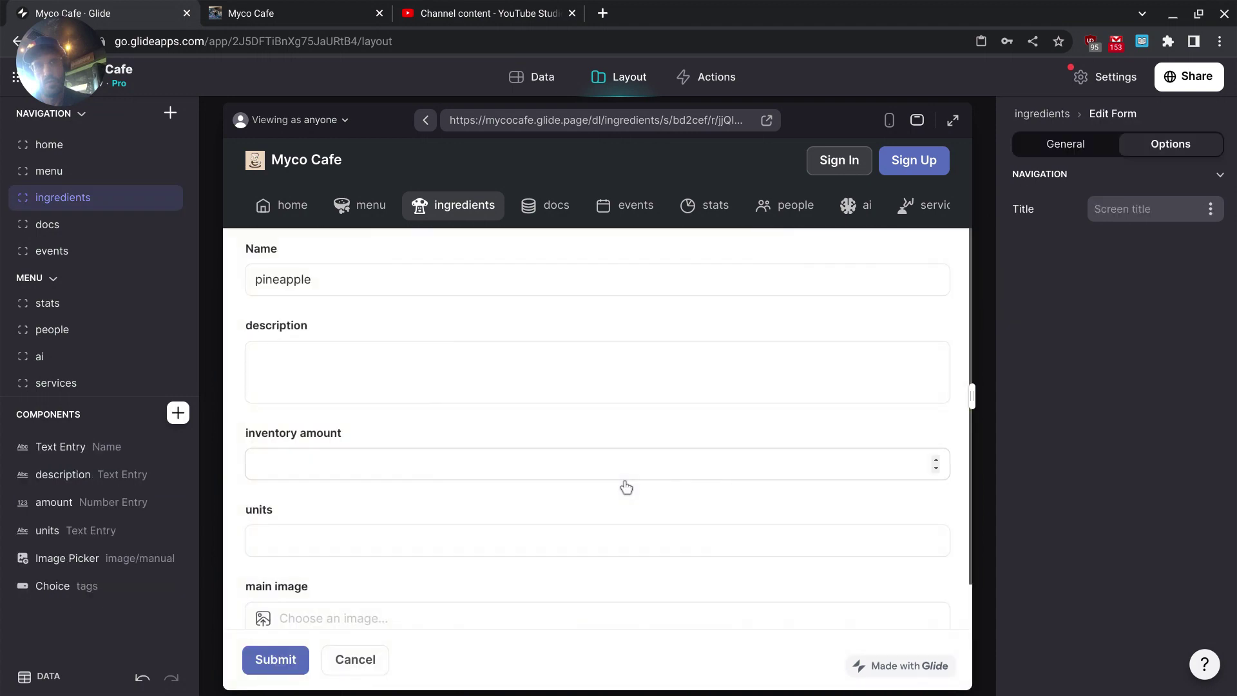
{"action": "scroll", "coordinate": [626, 487], "scroll_direction": "down", "scroll_amount": 2}
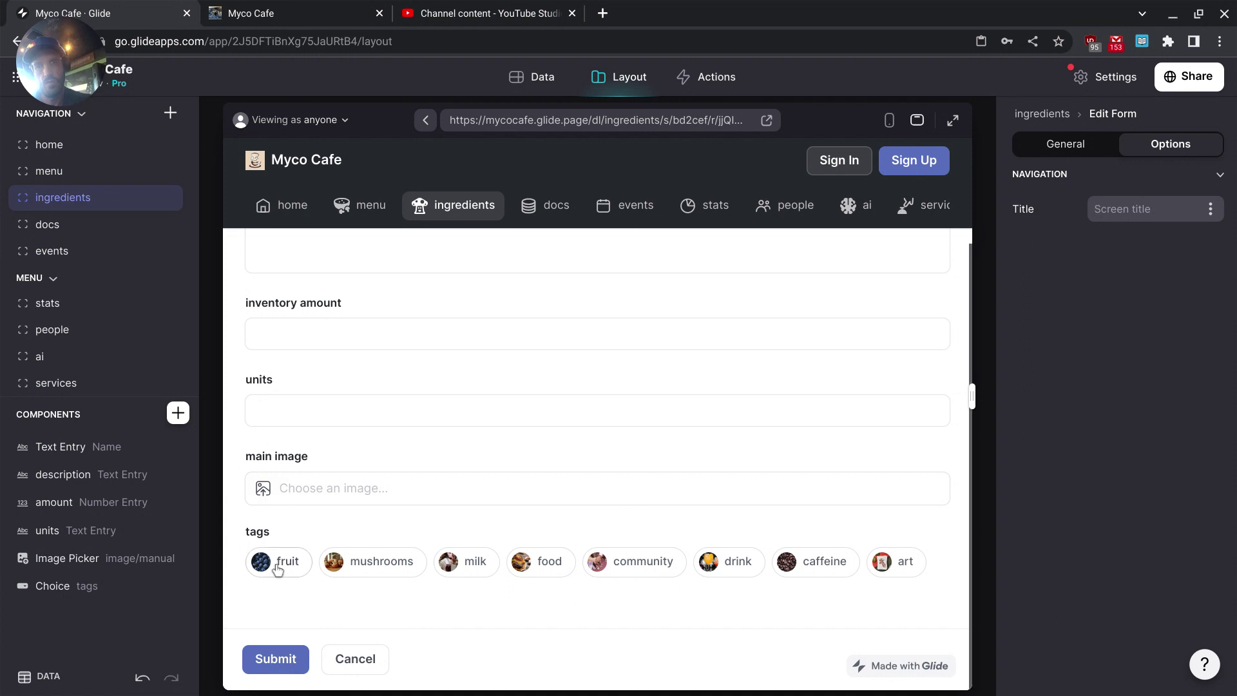
{"action": "left_click", "coordinate": [277, 567]}
{"action": "left_click", "coordinate": [267, 657]}
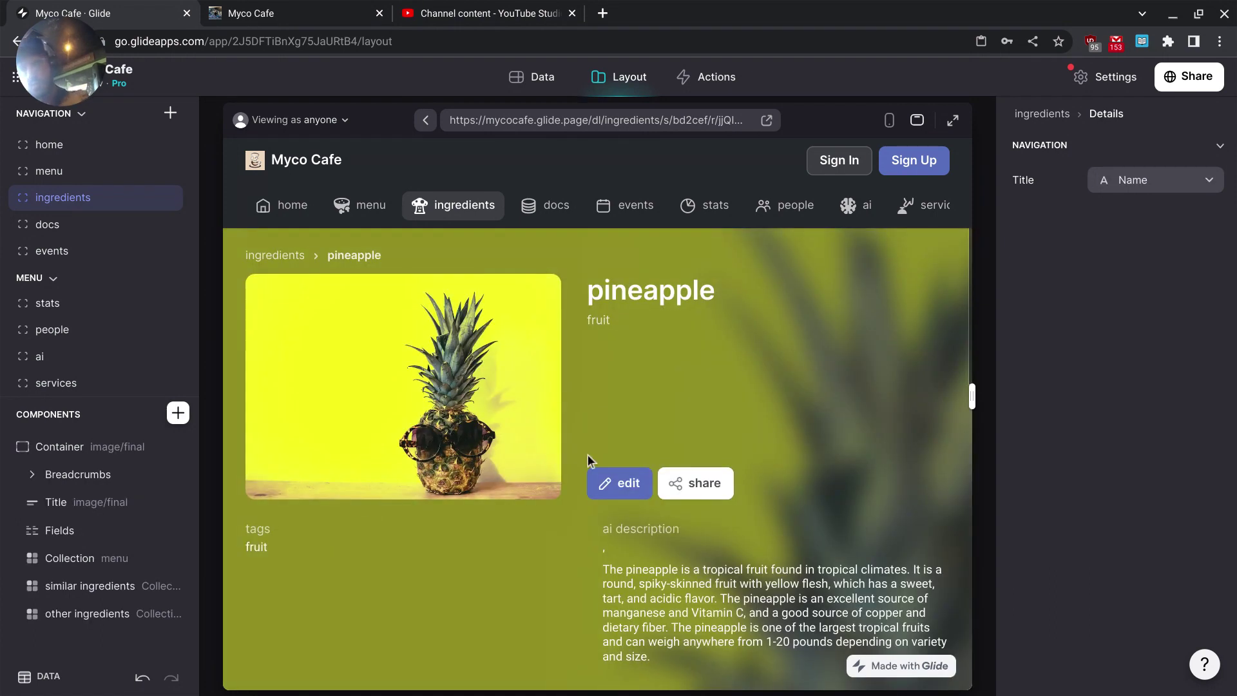
{"action": "scroll", "coordinate": [588, 456], "scroll_direction": "down", "scroll_amount": 10}
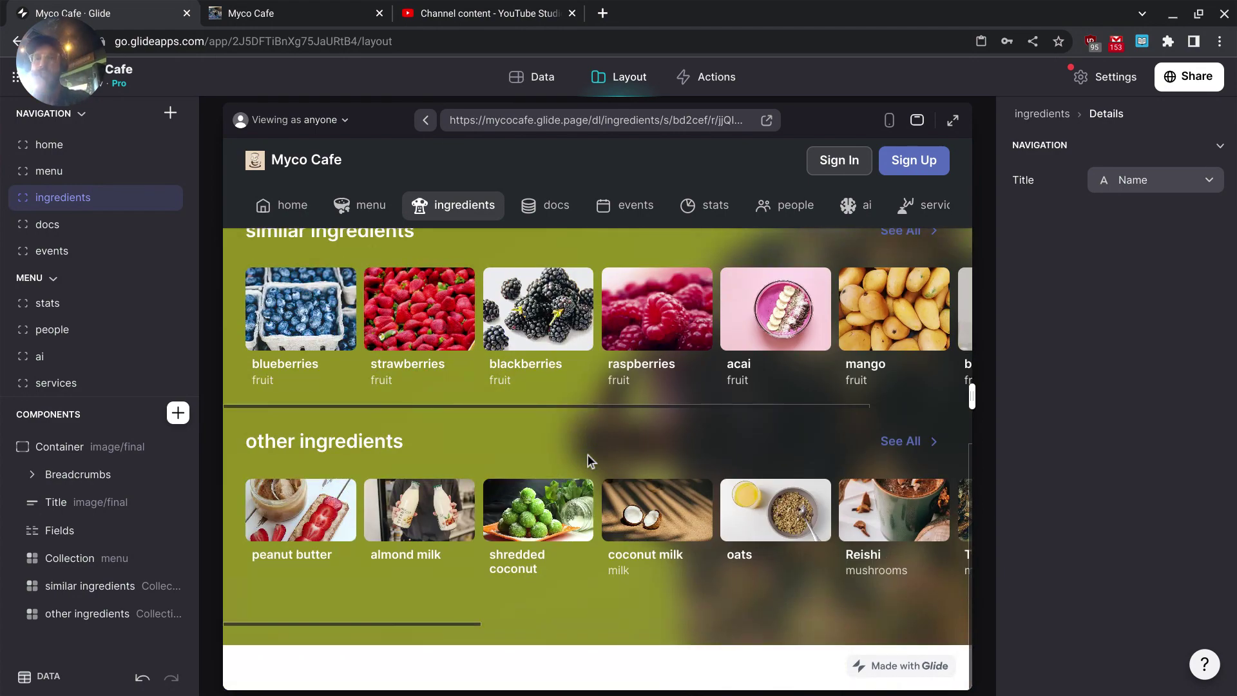
{"action": "scroll", "coordinate": [588, 454], "scroll_direction": "up", "scroll_amount": 10}
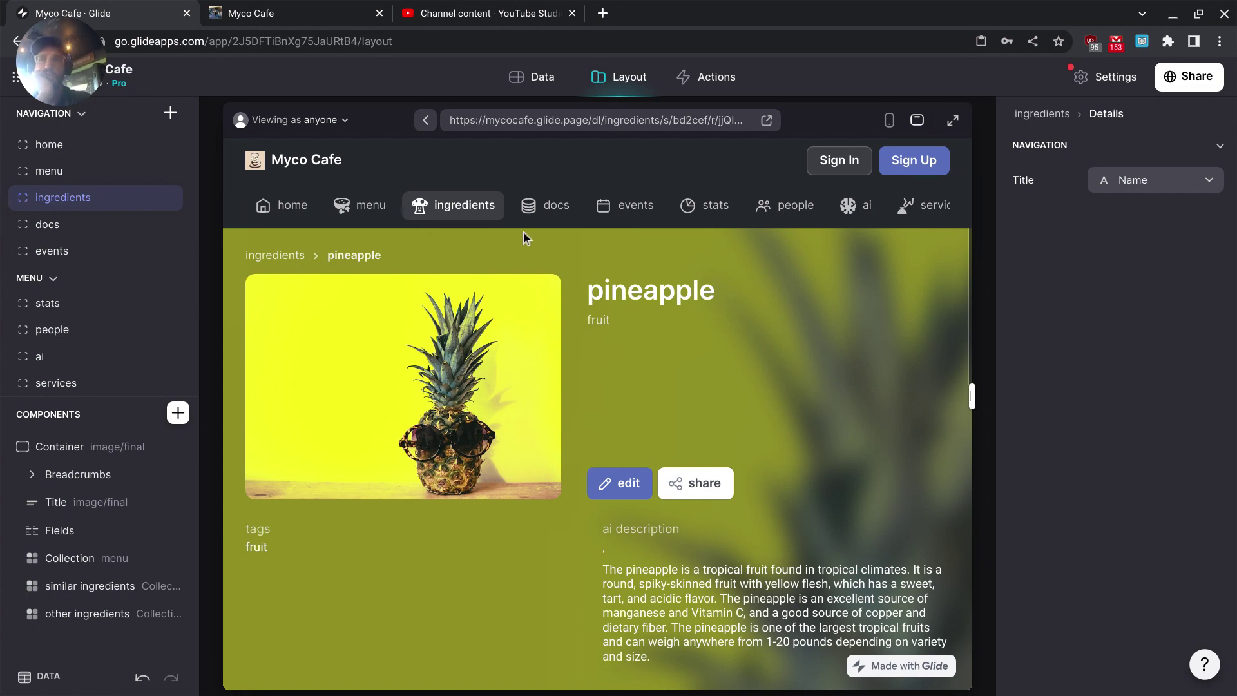
Open the Odyssey Elixir Blackberry Lemon Twist item from the menu page and examine its orders, reviews and posts collections.
{"action": "left_click", "coordinate": [339, 202]}
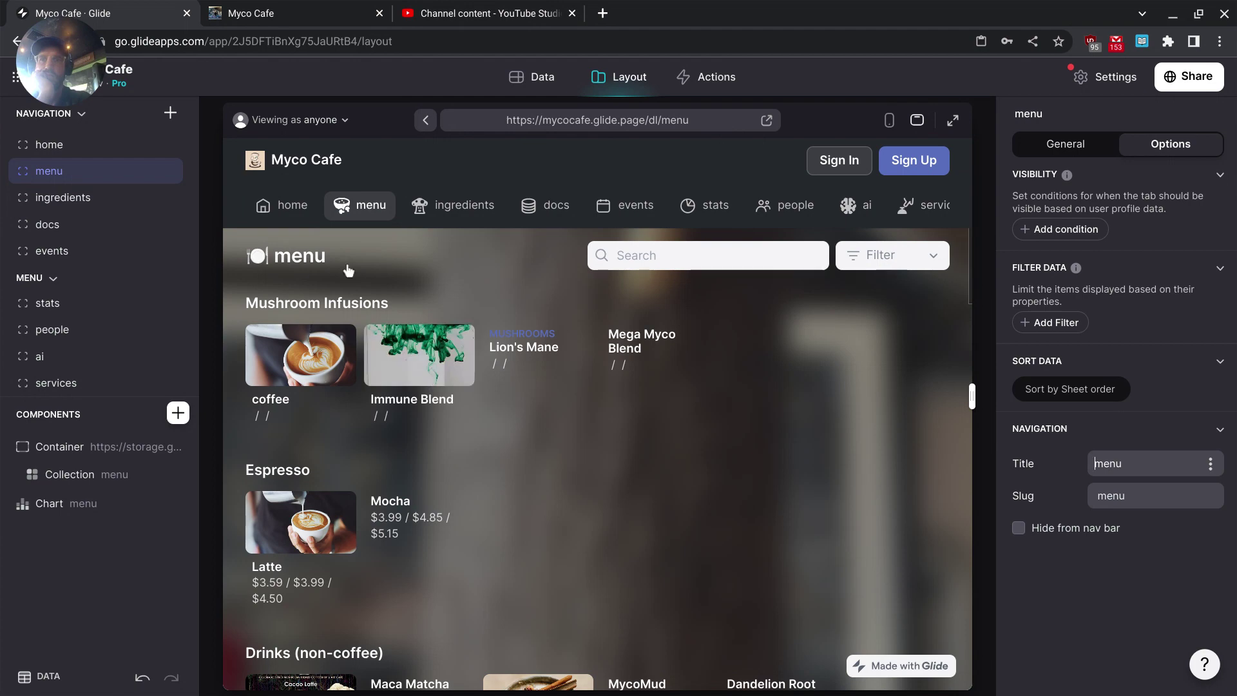
{"action": "scroll", "coordinate": [428, 434], "scroll_direction": "down", "scroll_amount": 10}
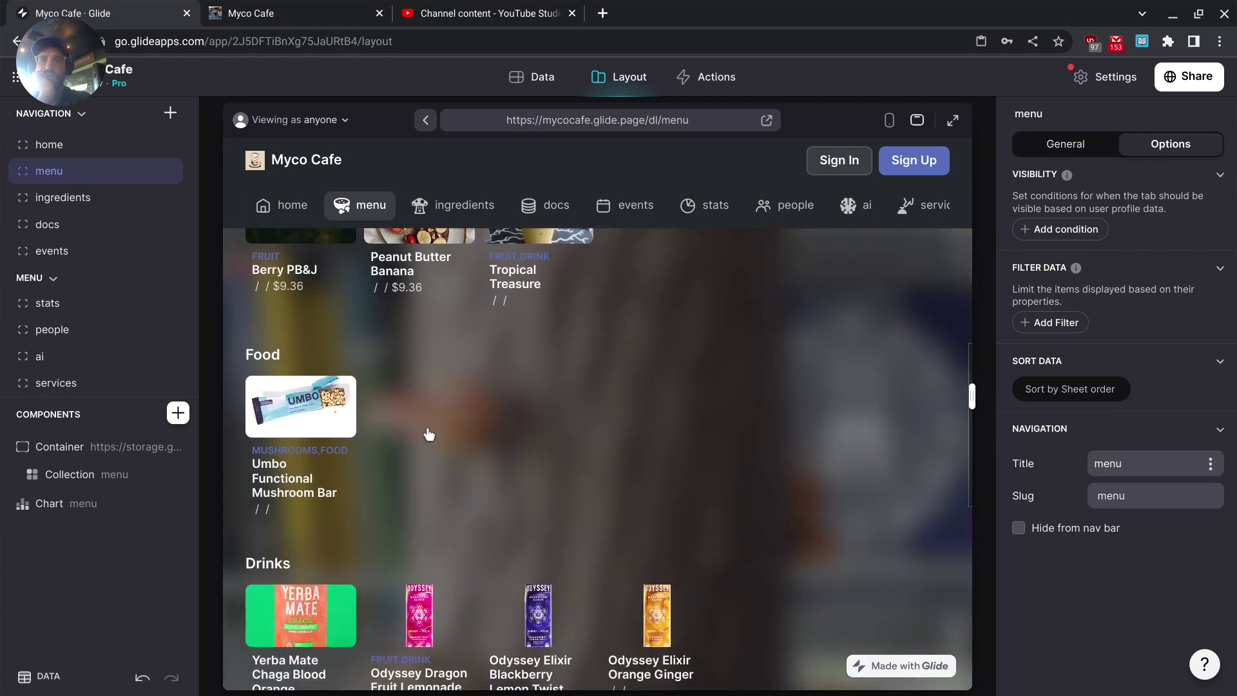
{"action": "scroll", "coordinate": [428, 434], "scroll_direction": "down", "scroll_amount": 5}
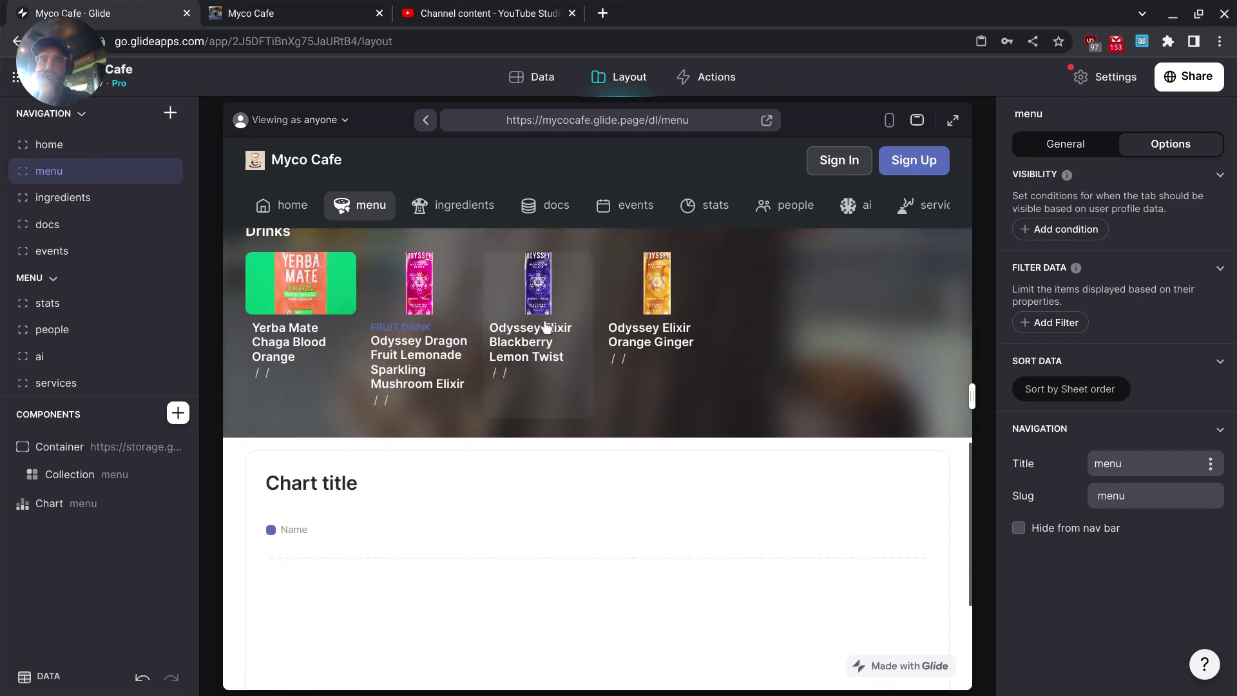
{"action": "left_click", "coordinate": [546, 326]}
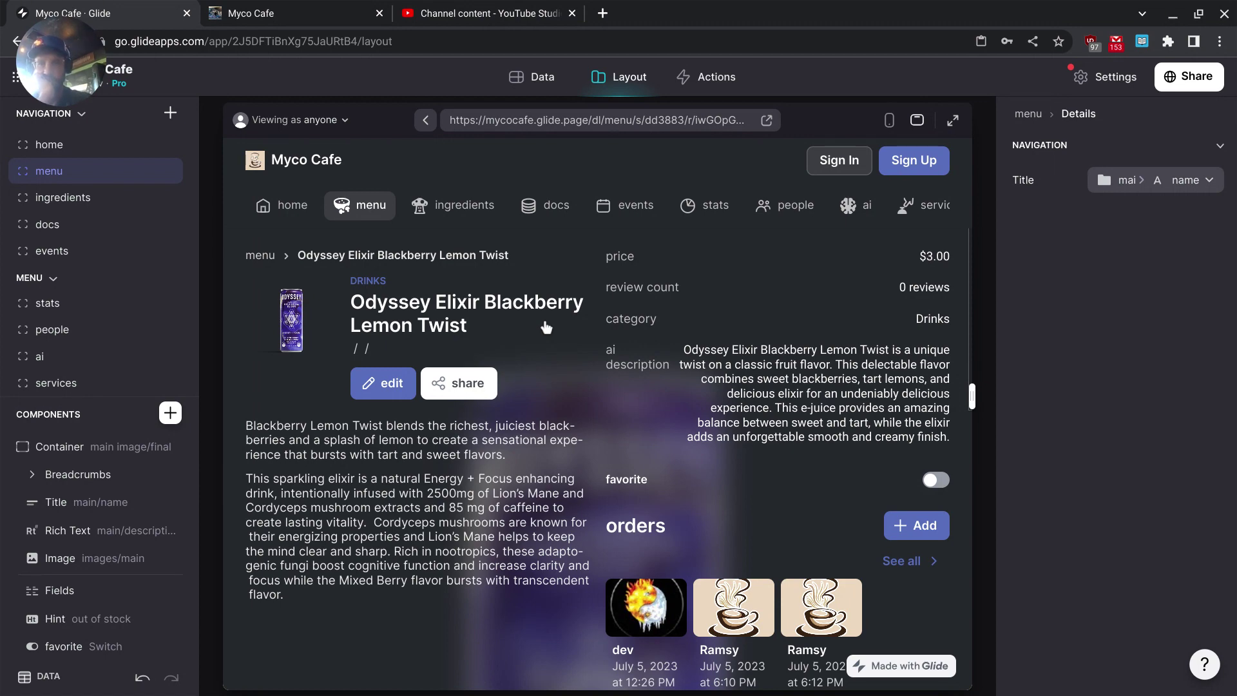
{"action": "scroll", "coordinate": [546, 328], "scroll_direction": "down", "scroll_amount": 5}
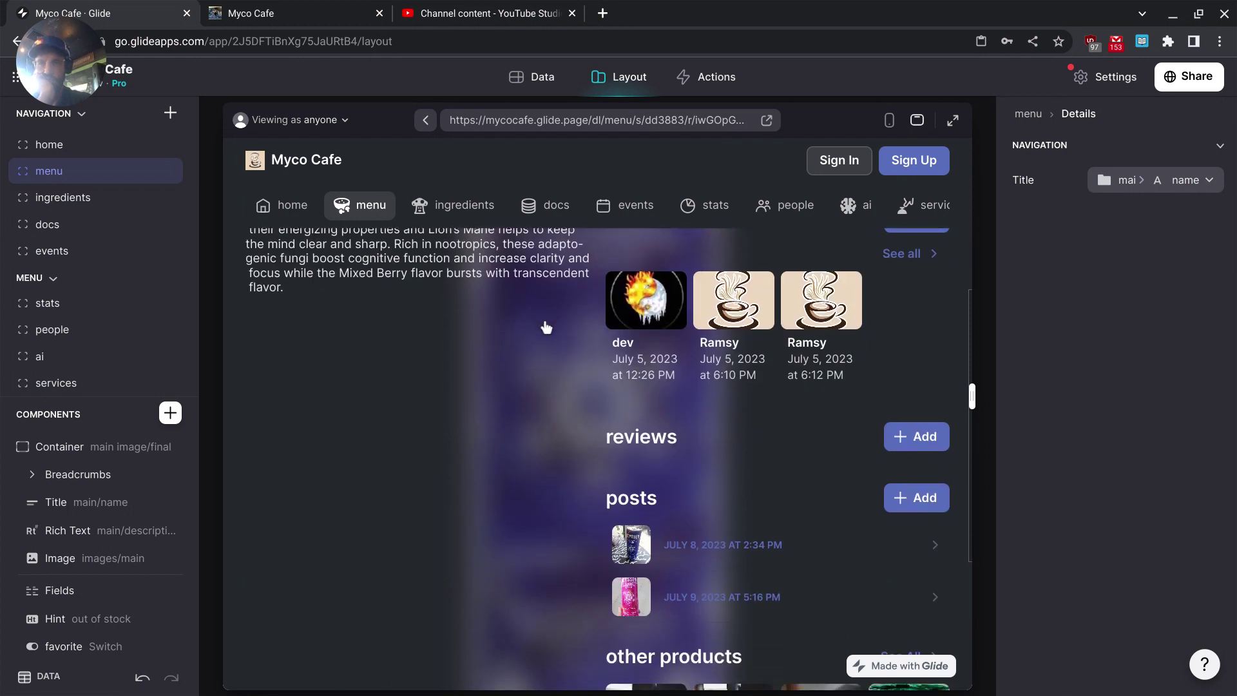
Add a condition to the menu item title's edit action, allowing it when the User Profile's main/is admin is not empty.
{"action": "scroll", "coordinate": [546, 328], "scroll_direction": "up", "scroll_amount": 5}
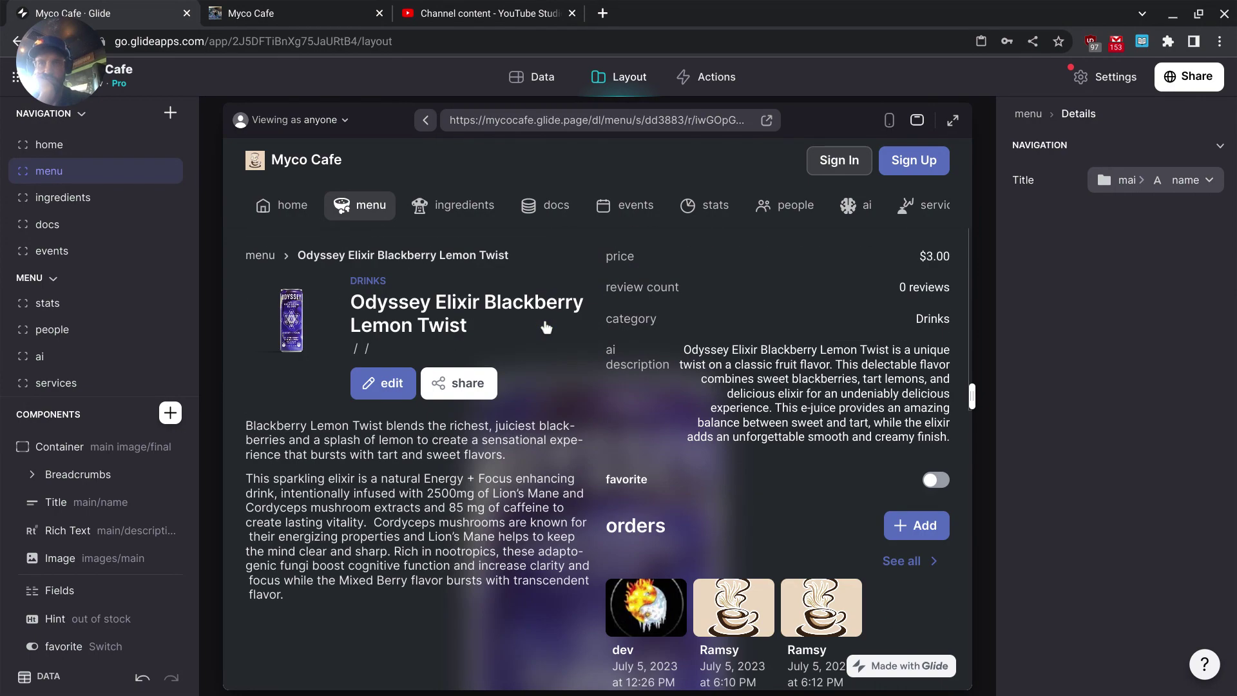
{"action": "scroll", "coordinate": [547, 328], "scroll_direction": "down", "scroll_amount": 5}
{"action": "scroll", "coordinate": [546, 328], "scroll_direction": "up", "scroll_amount": 5}
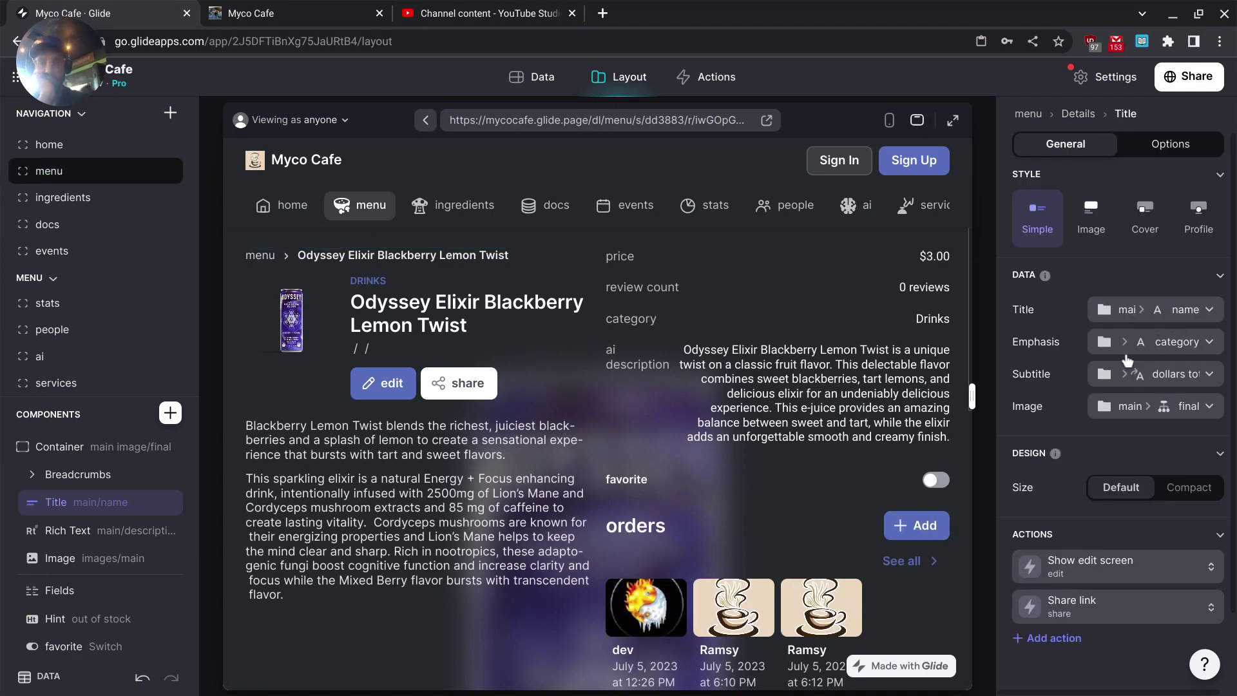
{"action": "scroll", "coordinate": [1095, 425], "scroll_direction": "down", "scroll_amount": 2}
{"action": "left_click", "coordinate": [1089, 482]}
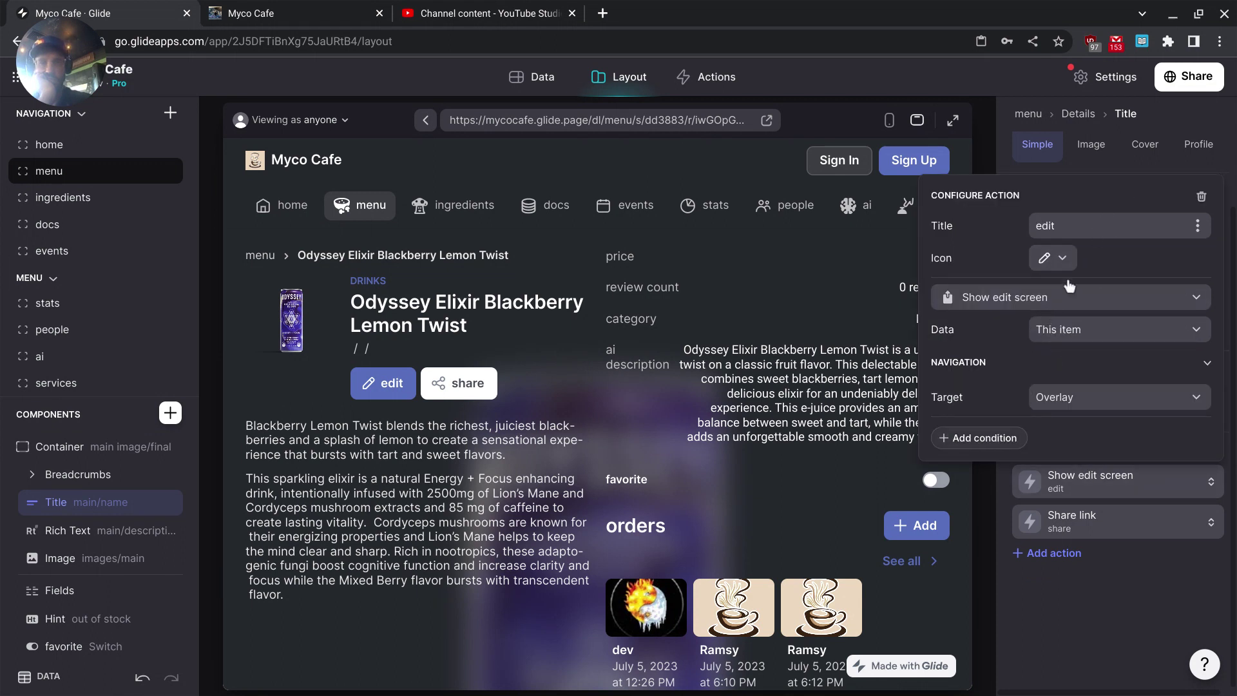
{"action": "scroll", "coordinate": [1104, 250], "scroll_direction": "down", "scroll_amount": 1}
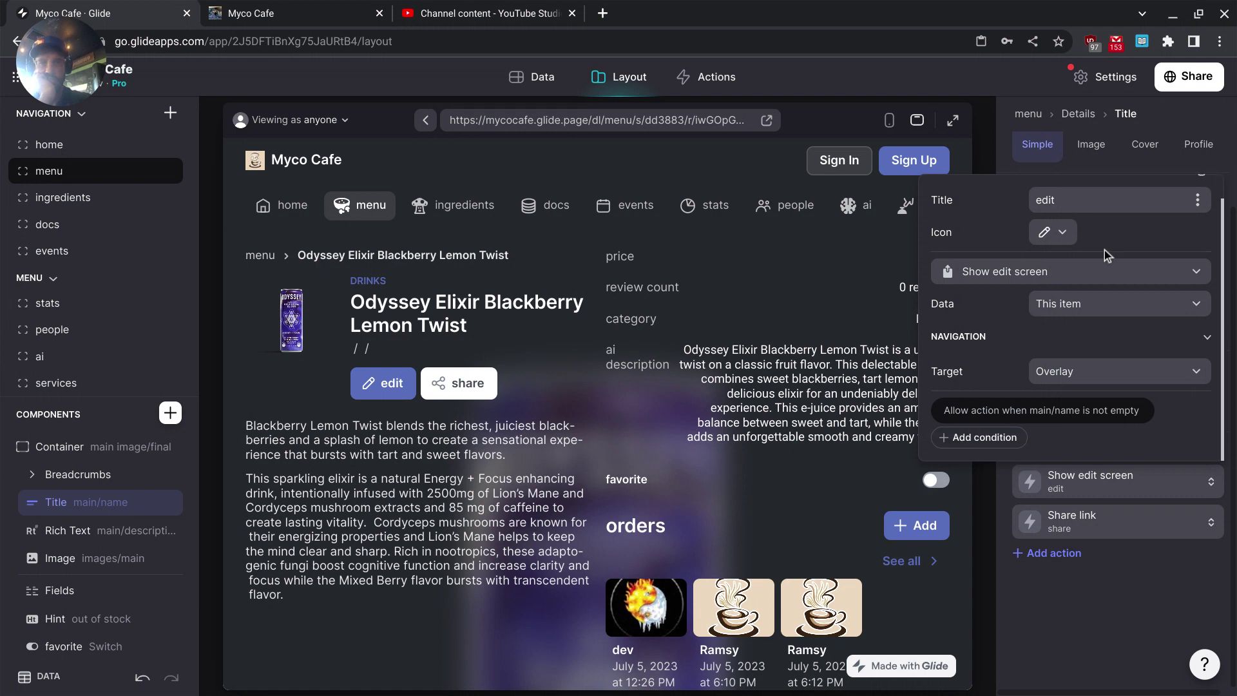
{"action": "left_click", "coordinate": [1033, 412]}
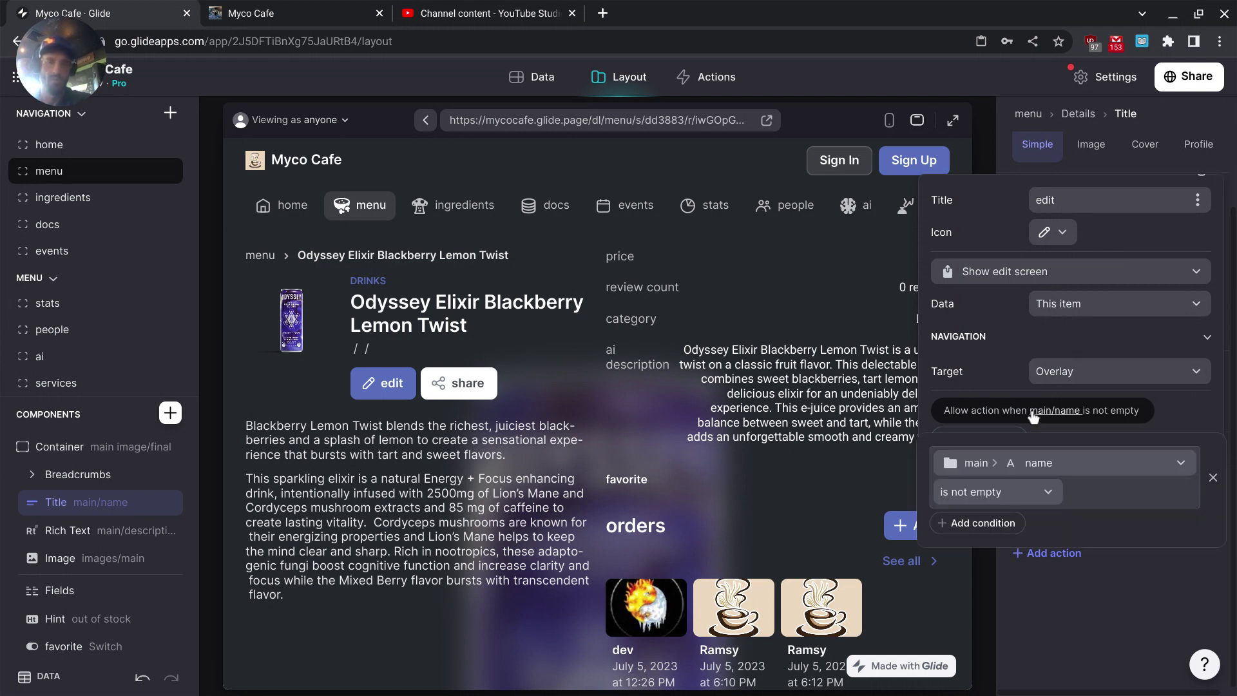
{"action": "left_click", "coordinate": [1036, 461]}
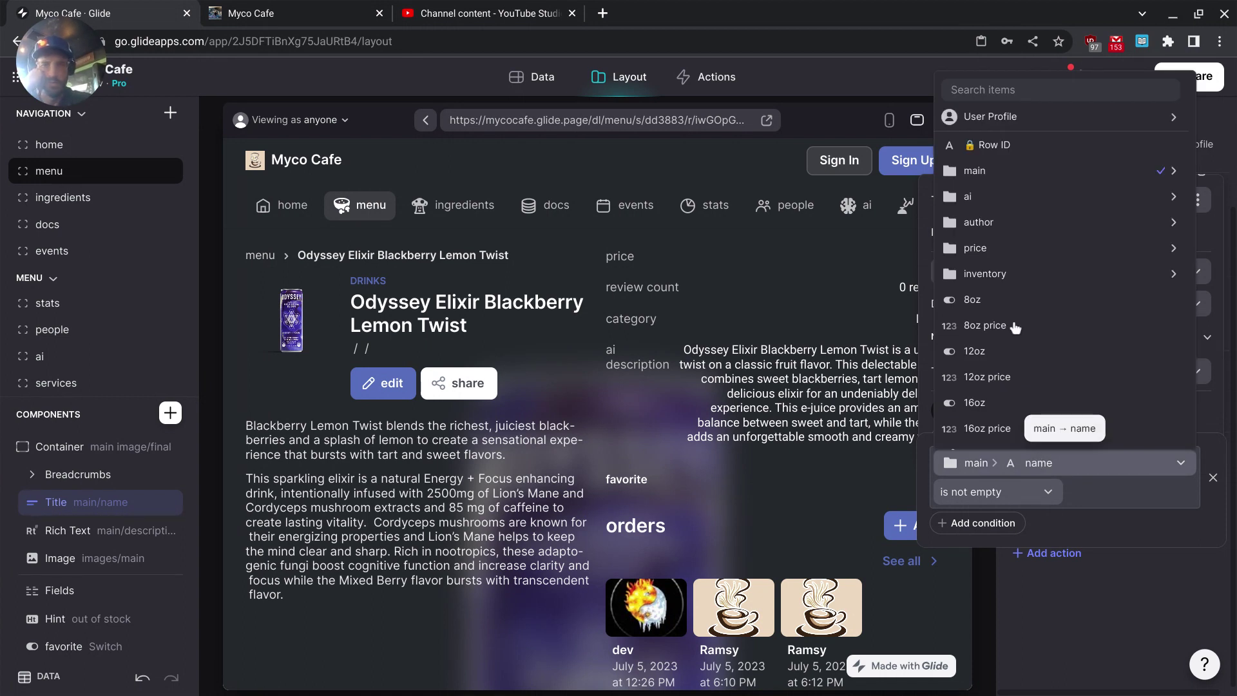
{"action": "mouse_move", "coordinate": [1023, 226]}
{"action": "mouse_move", "coordinate": [1039, 184]}
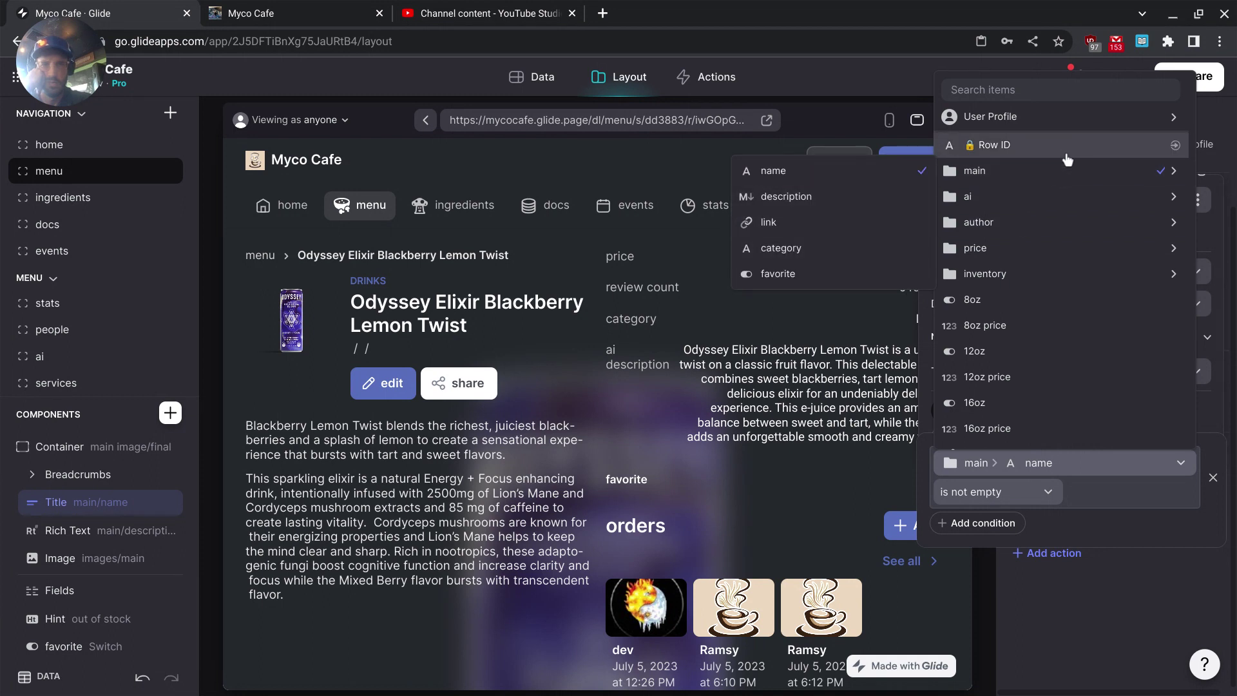
{"action": "mouse_move", "coordinate": [1073, 124]}
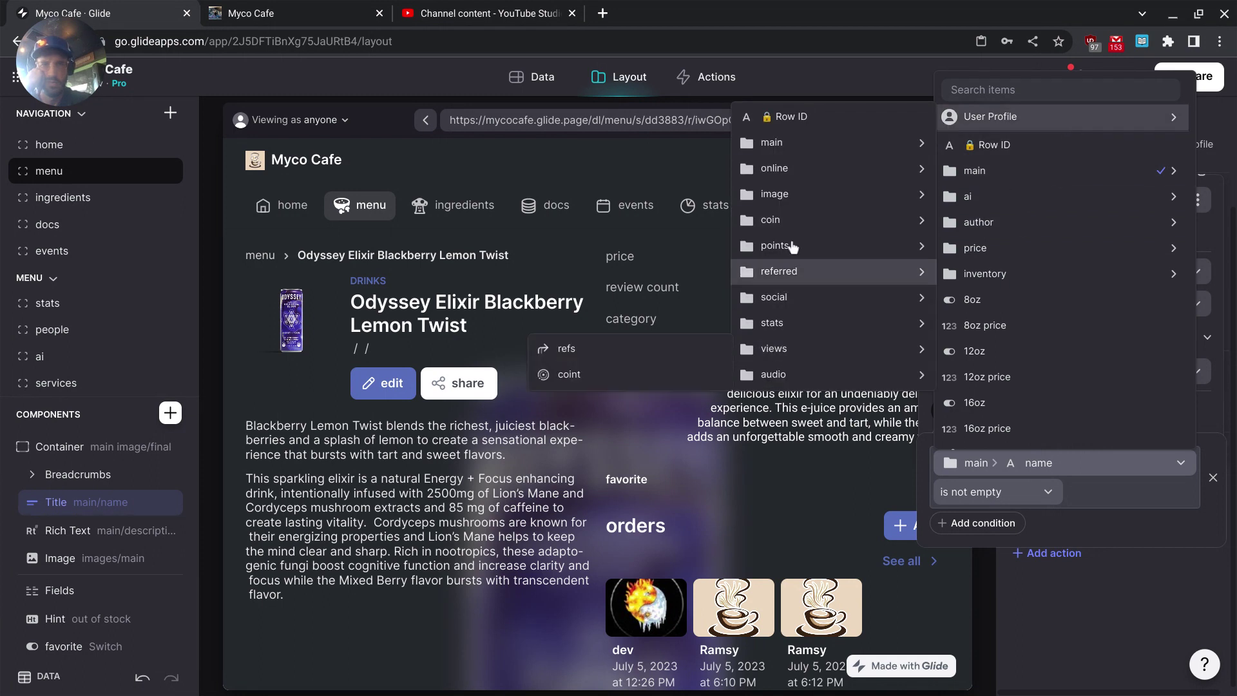
{"action": "mouse_move", "coordinate": [829, 144]}
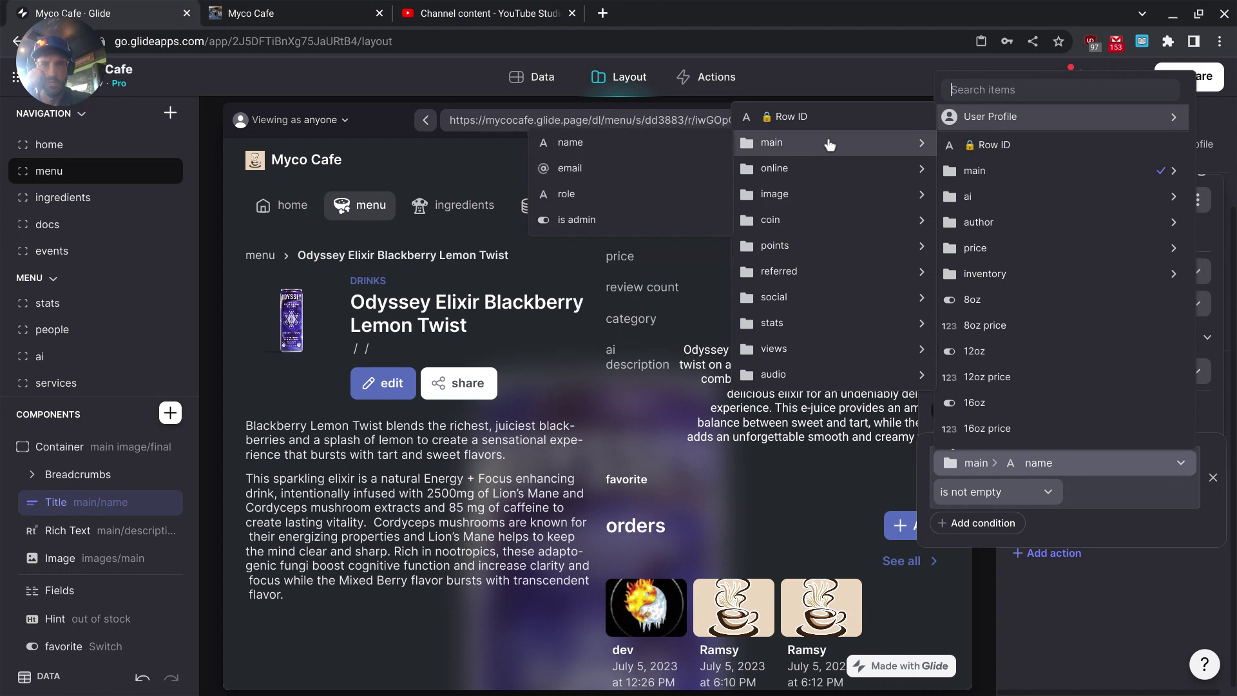
{"action": "left_click", "coordinate": [582, 221]}
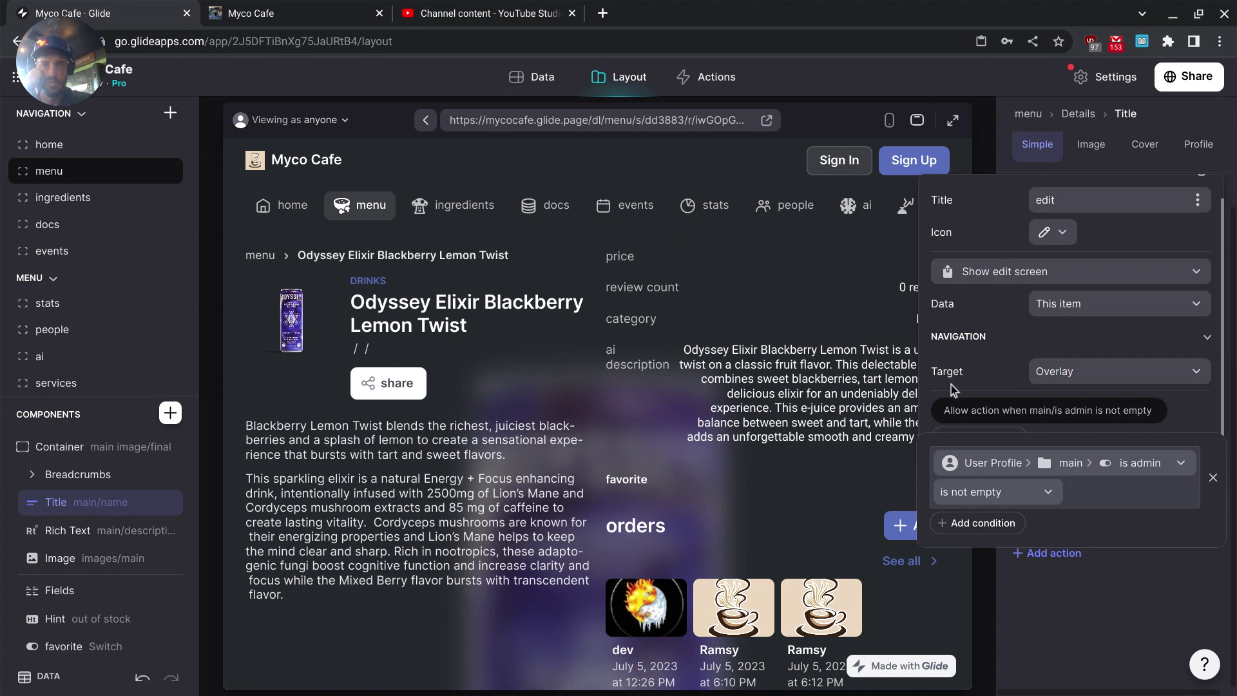
{"action": "left_click", "coordinate": [1075, 609]}
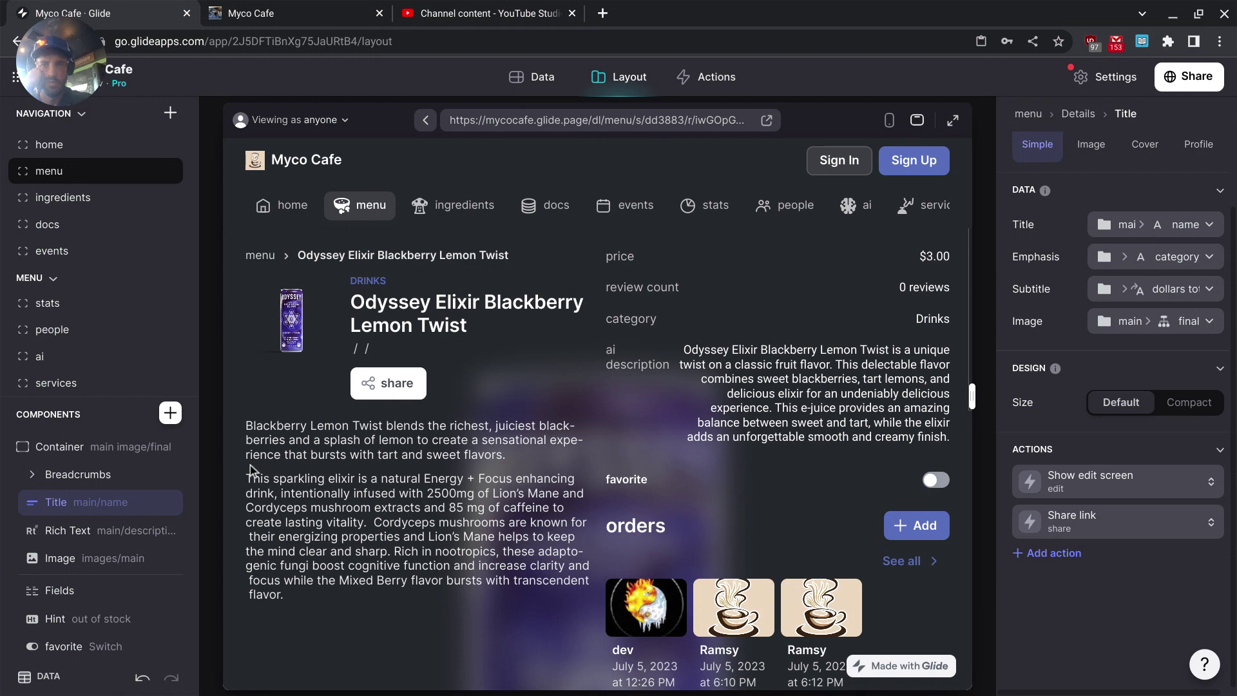
Add a condition to the orders collection's add action, allowing it when the User Profile's Row ID is not empty.
{"action": "scroll", "coordinate": [99, 567], "scroll_direction": "down", "scroll_amount": 2}
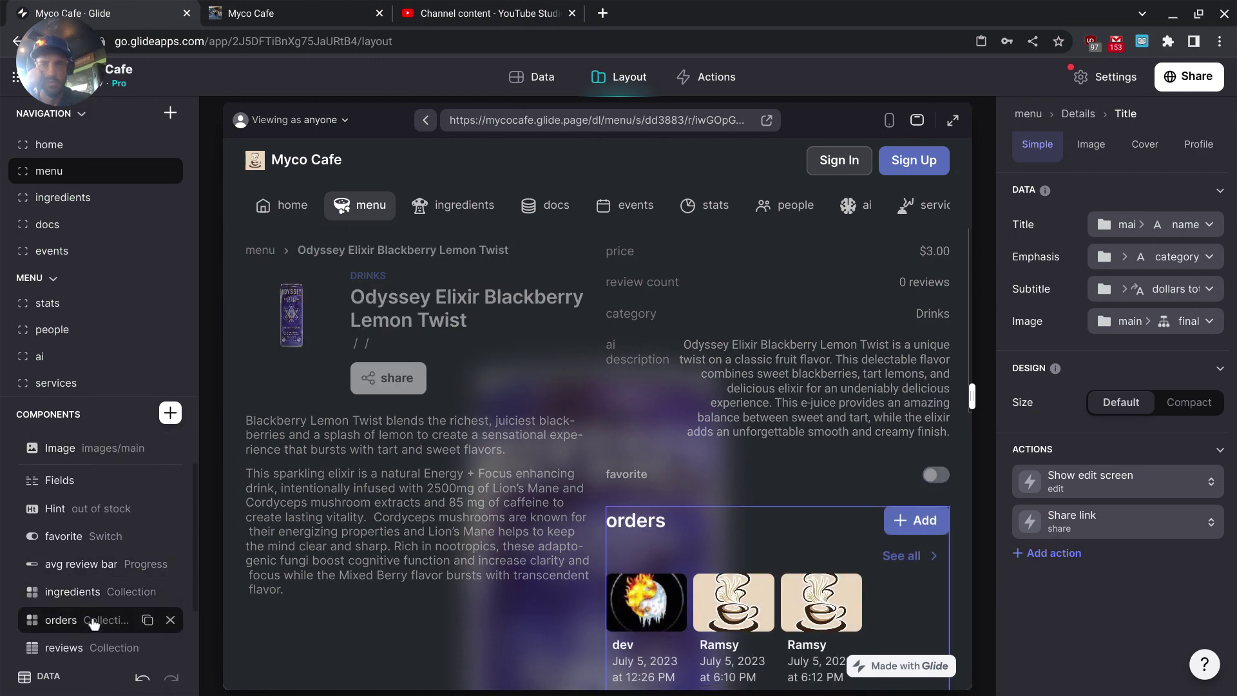
{"action": "left_click", "coordinate": [95, 619]}
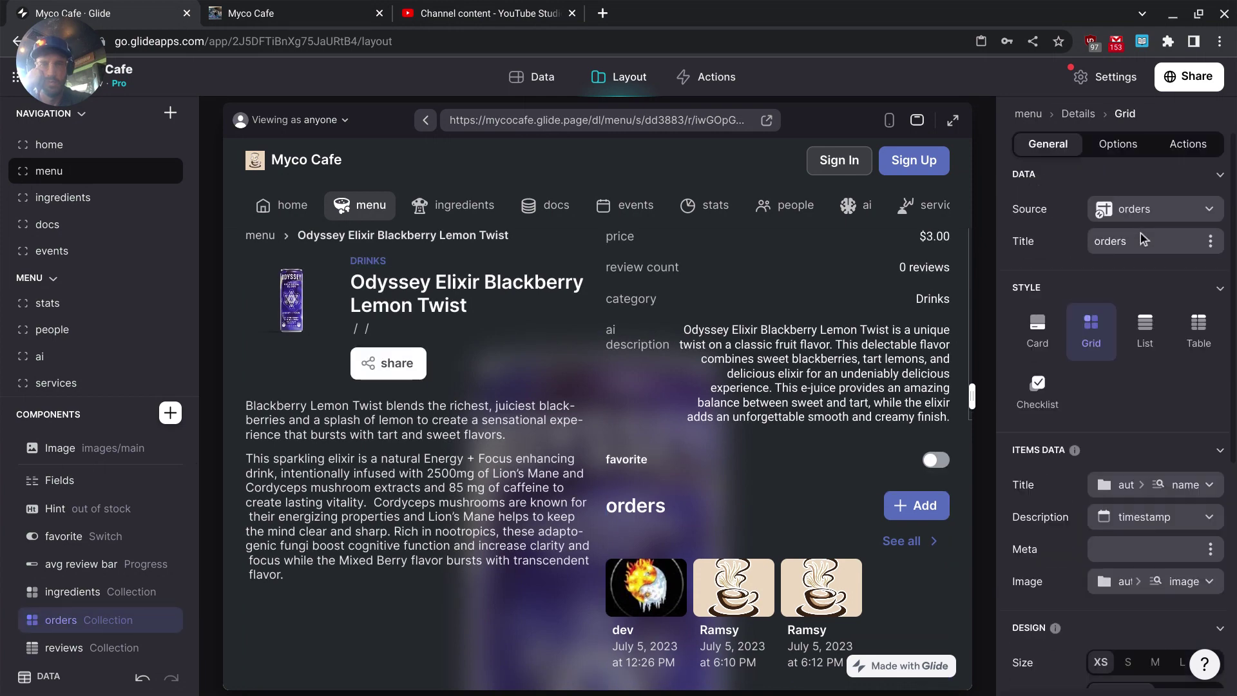
{"action": "left_click", "coordinate": [1188, 145]}
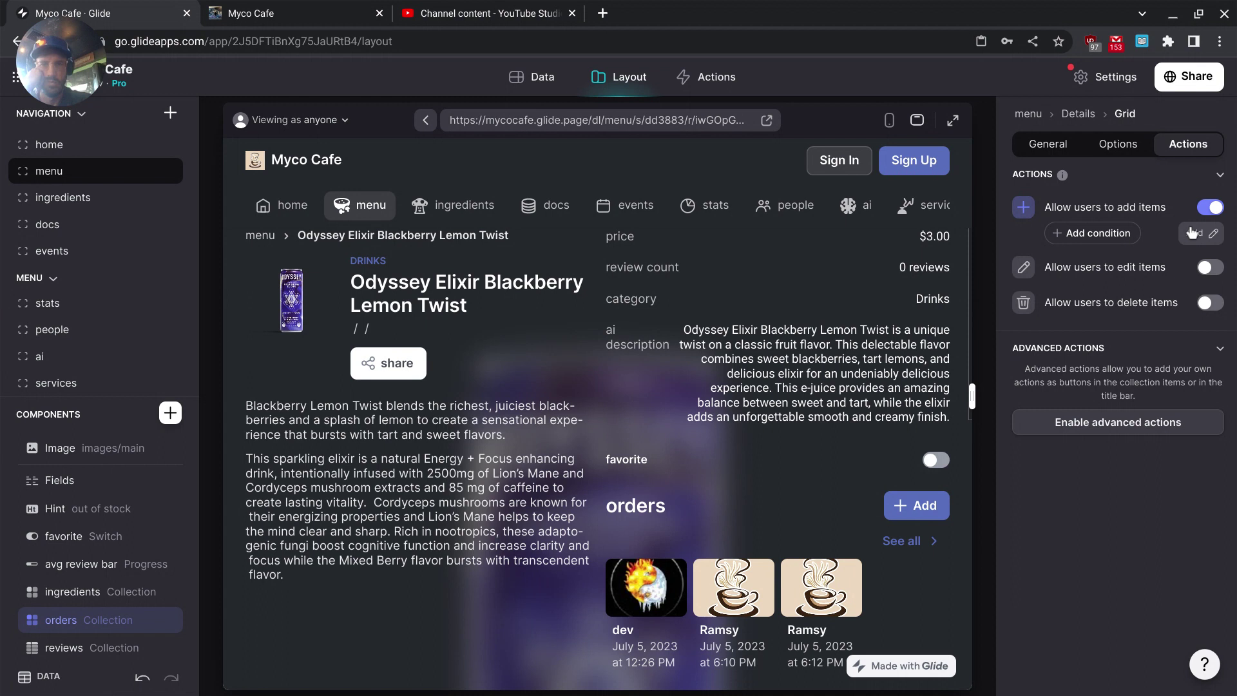
{"action": "left_click", "coordinate": [1132, 237]}
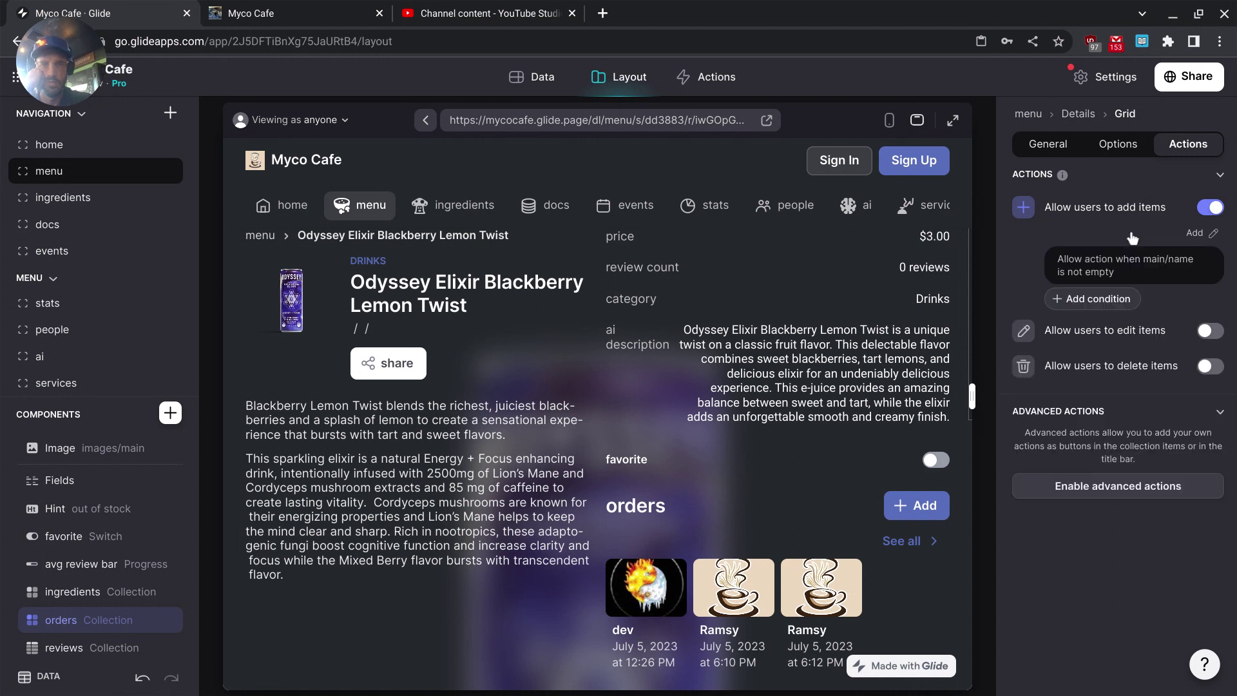
{"action": "left_click", "coordinate": [1116, 263]}
{"action": "left_click", "coordinate": [1066, 326]}
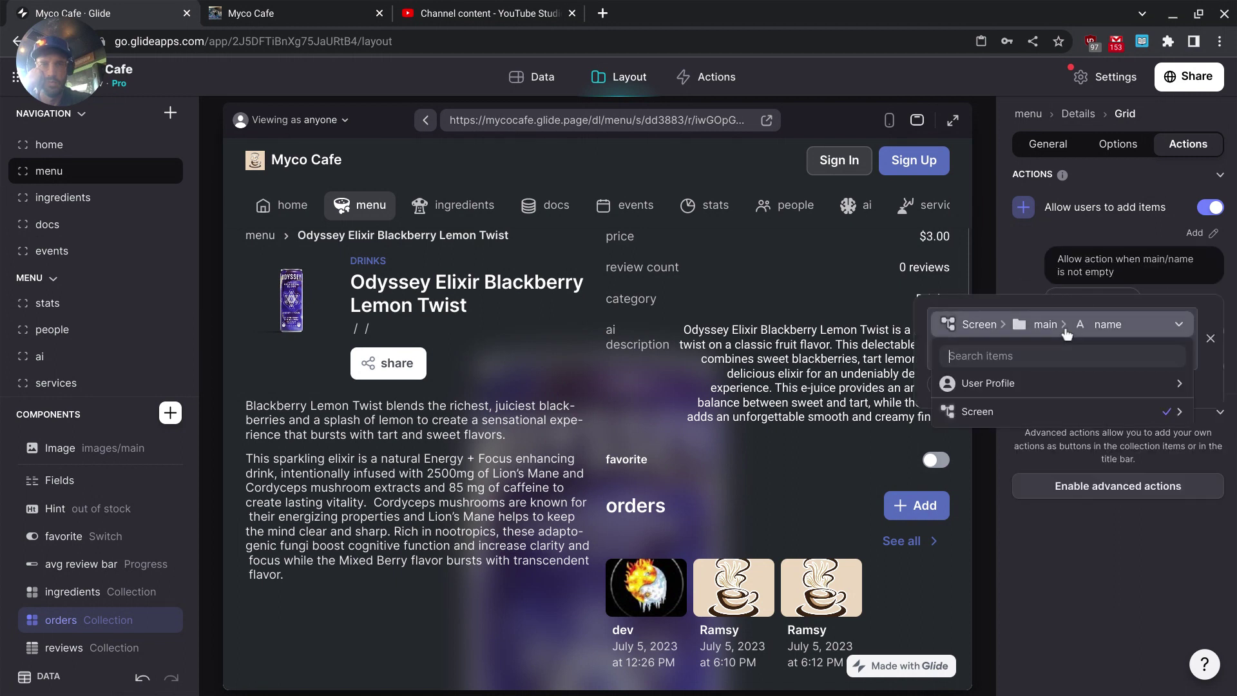
{"action": "mouse_move", "coordinate": [1034, 383]}
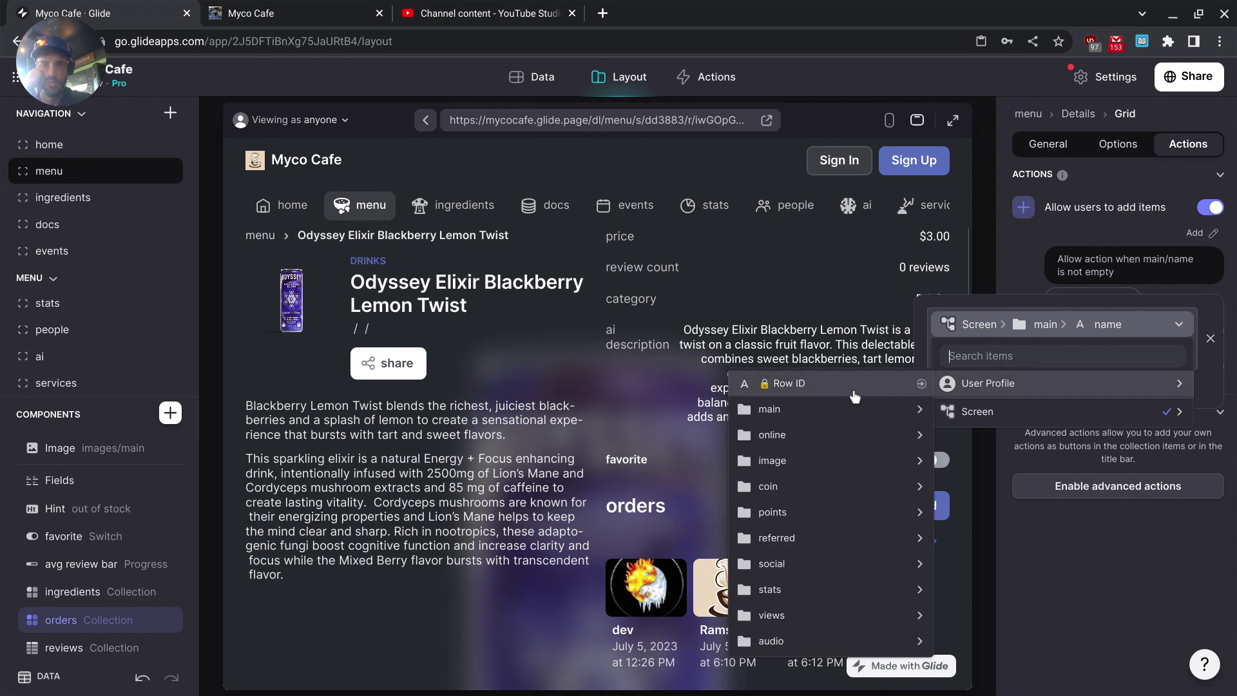
{"action": "mouse_move", "coordinate": [844, 416]}
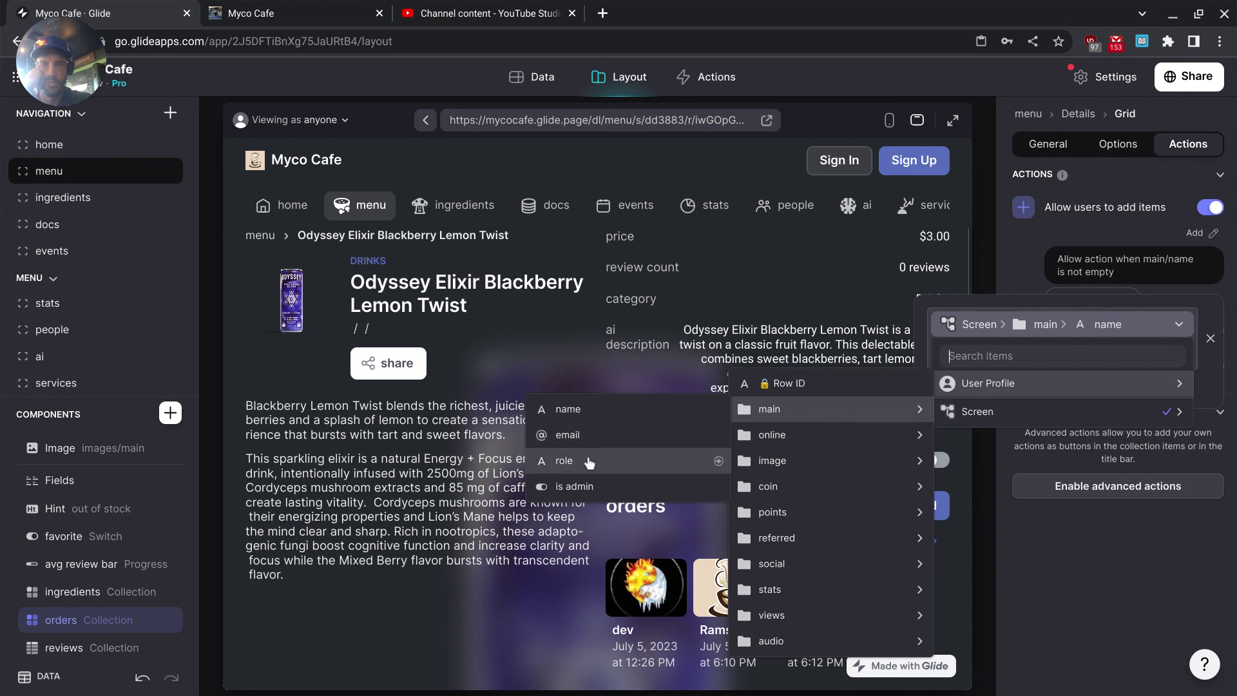
{"action": "left_click", "coordinate": [763, 384]}
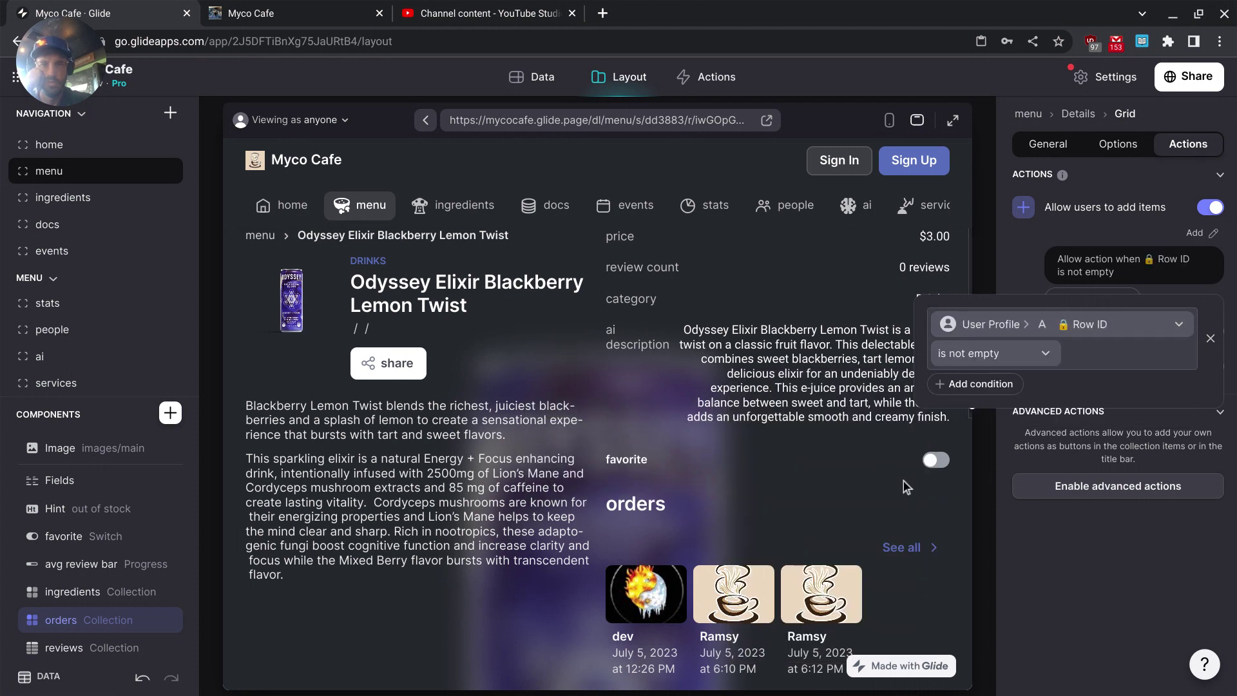
{"action": "left_click", "coordinate": [1070, 587]}
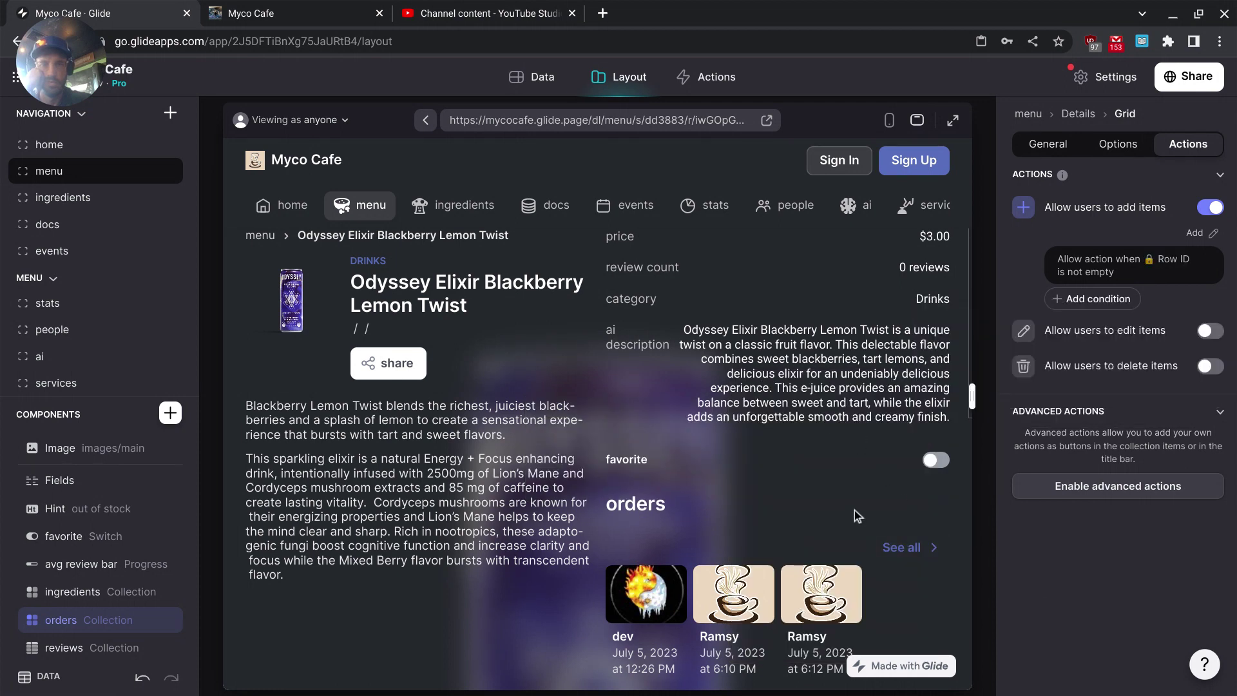
Add a visibility condition to the favorite switch, showing it when the User Profile's Row ID is not empty.
{"action": "left_click", "coordinate": [94, 536]}
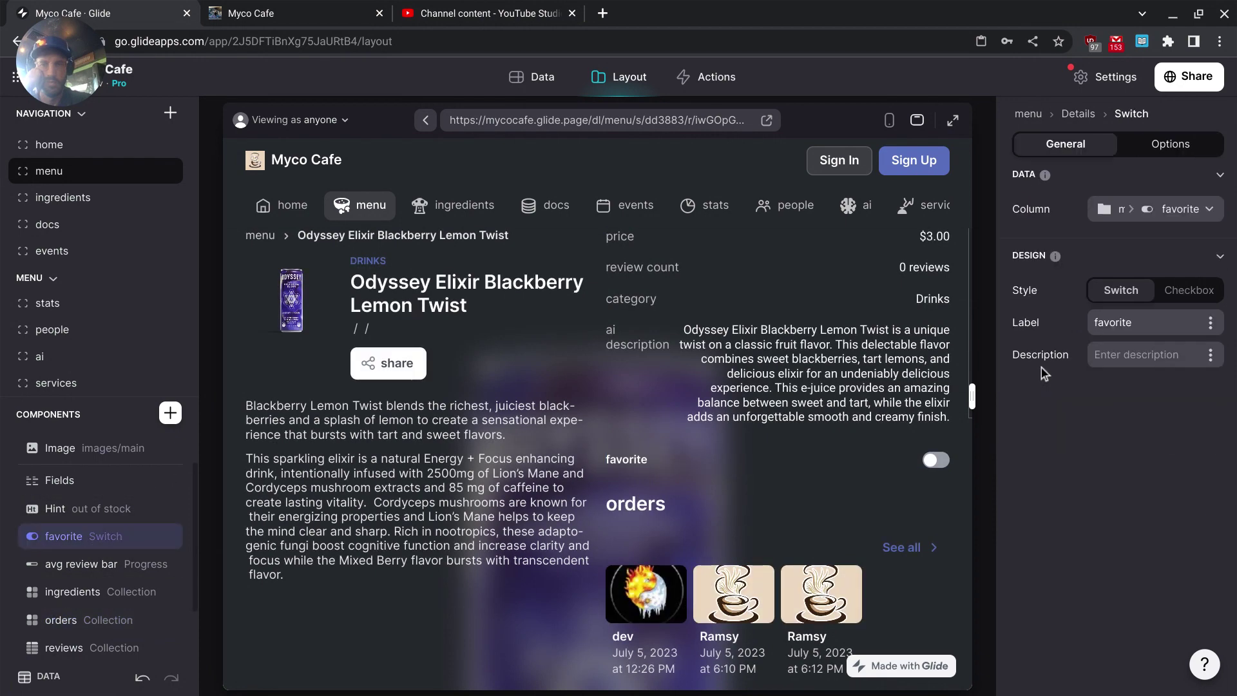
{"action": "left_click", "coordinate": [1171, 144]}
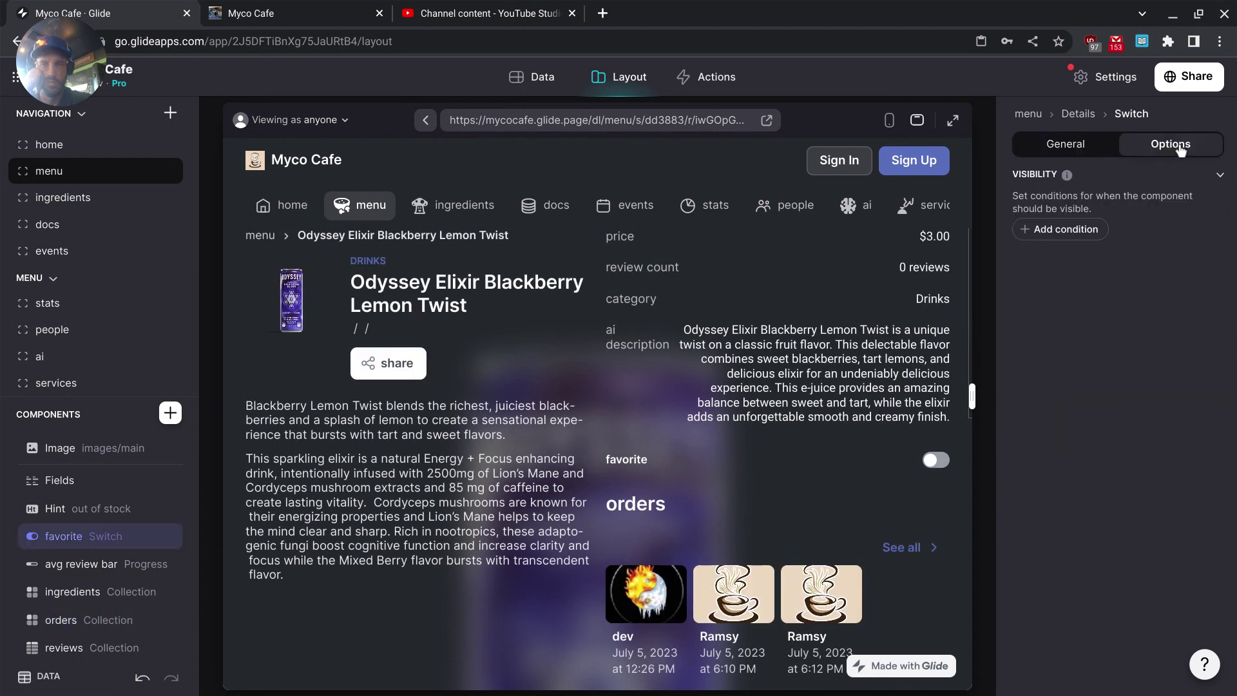
{"action": "left_click", "coordinate": [1071, 230]}
{"action": "left_click", "coordinate": [1076, 216]}
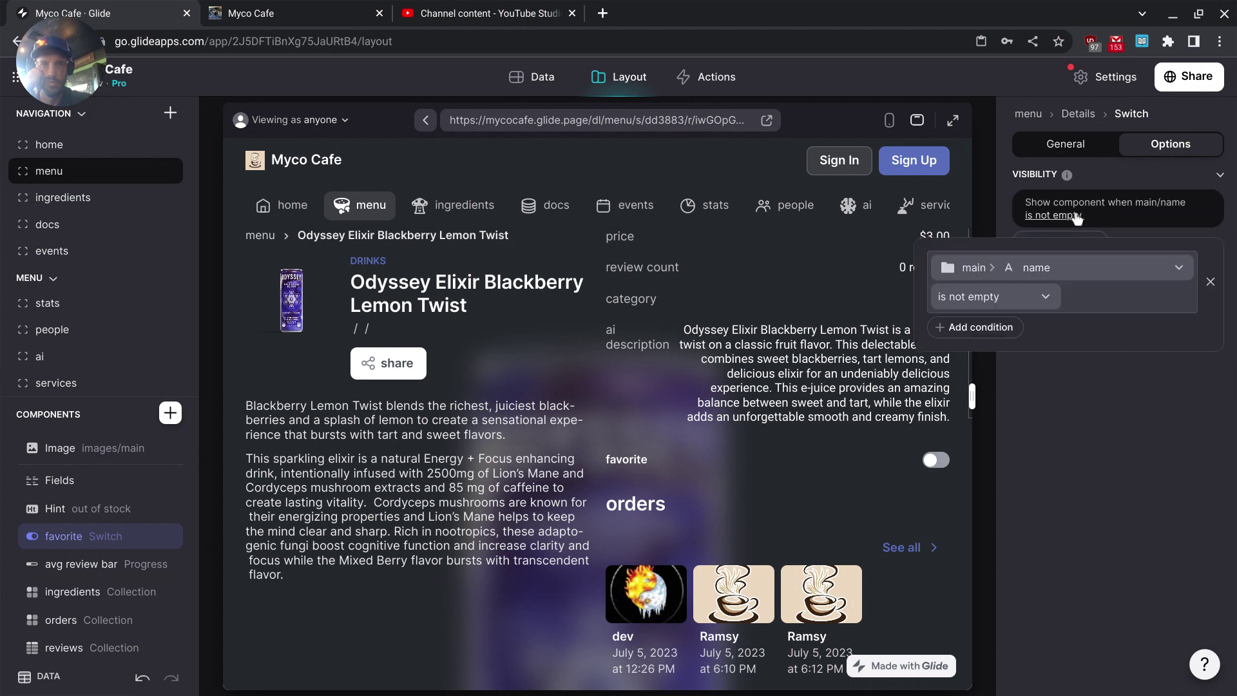
{"action": "left_click", "coordinate": [1037, 266]}
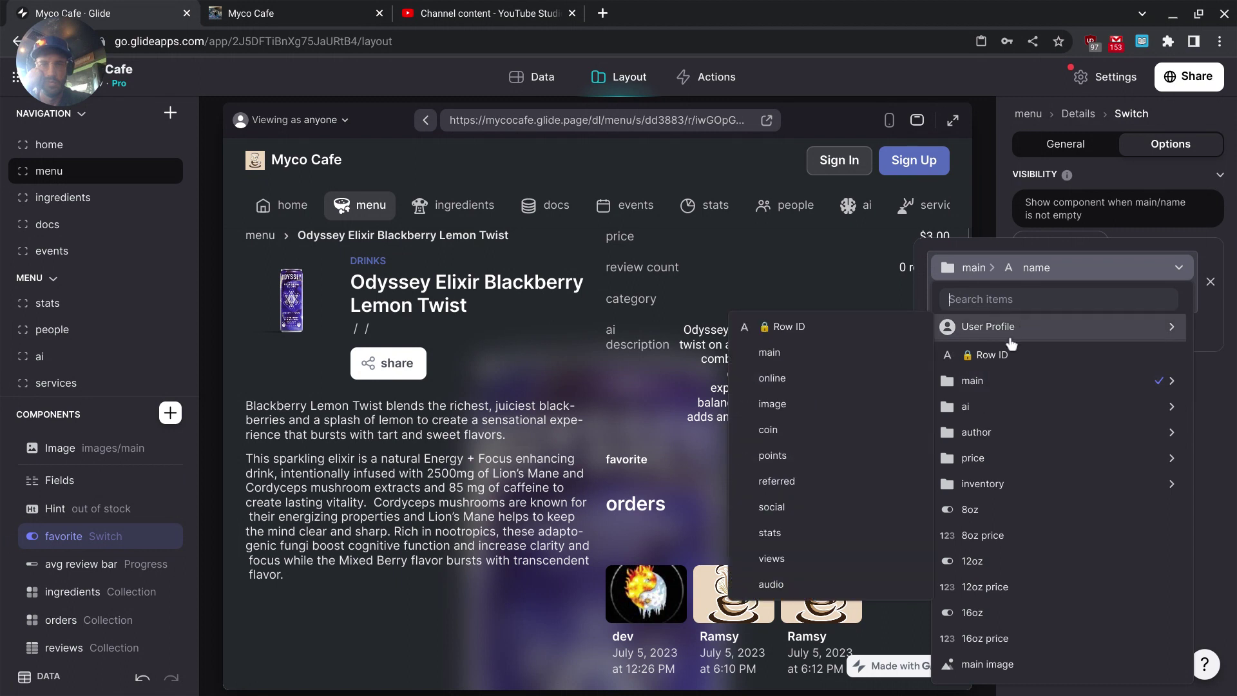
{"action": "mouse_move", "coordinate": [980, 326]}
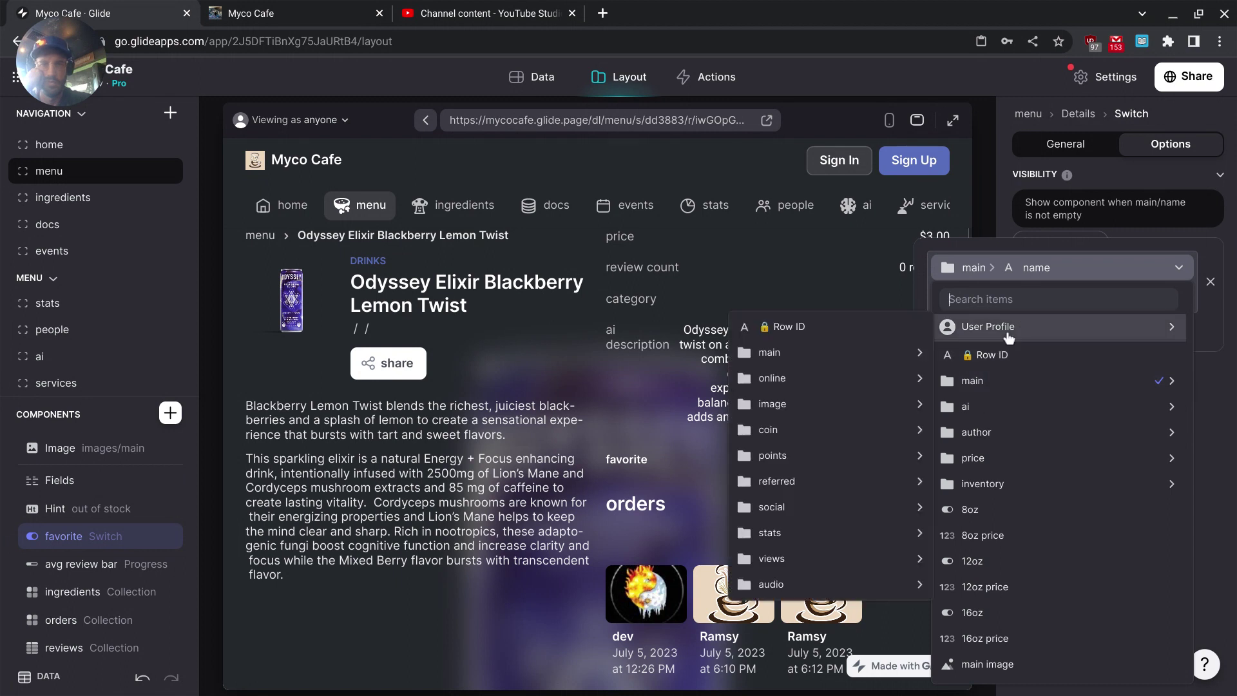
{"action": "mouse_move", "coordinate": [810, 364]}
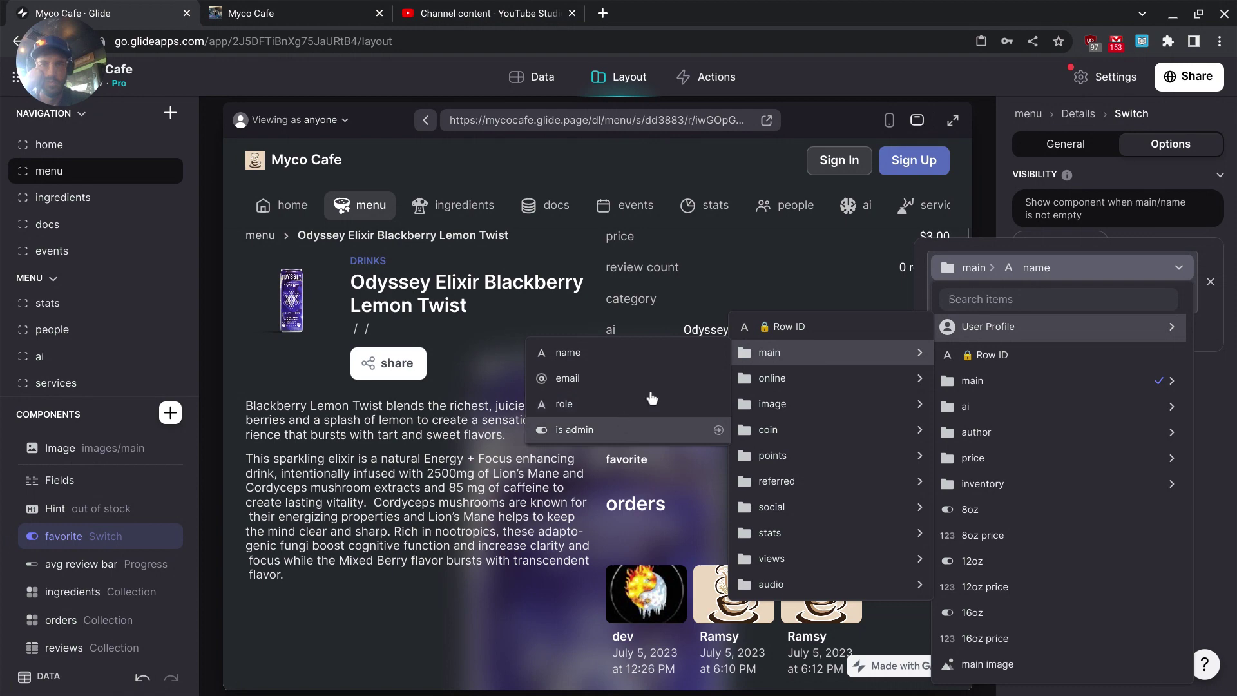
{"action": "left_click", "coordinate": [787, 326]}
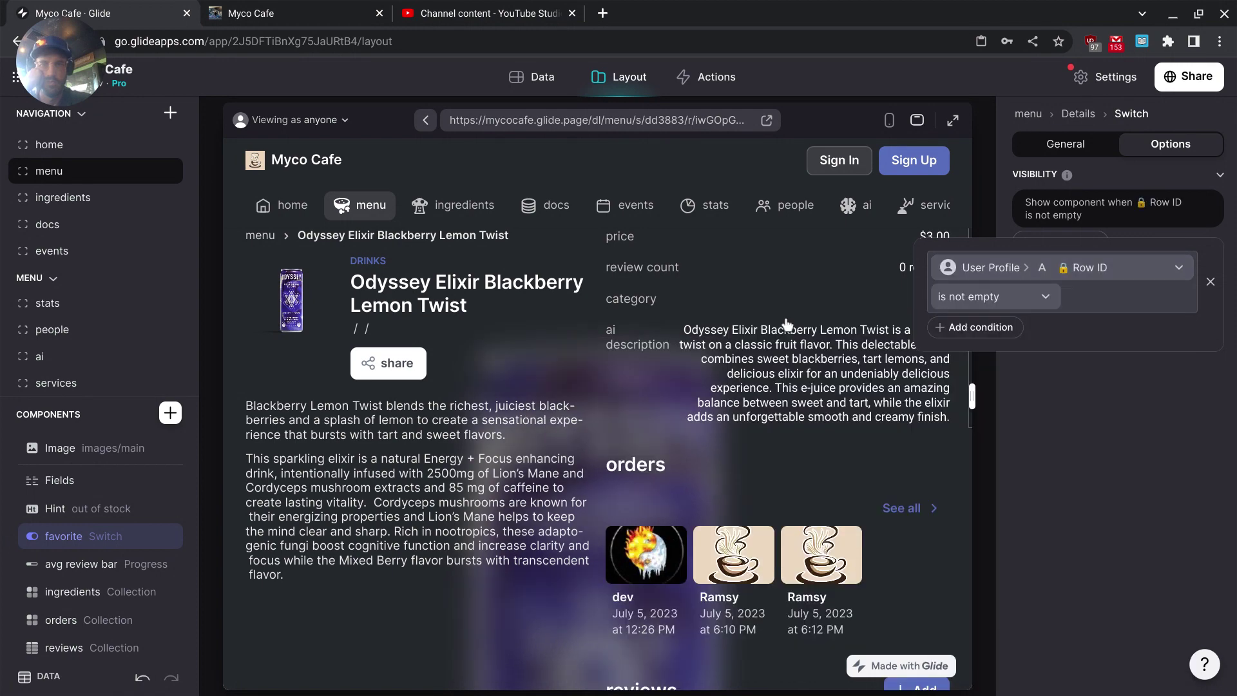
{"action": "left_click", "coordinate": [1115, 396]}
Add a condition to the reviews collection's add action, allowing it when the User Profile's Row ID is not empty.
{"action": "scroll", "coordinate": [806, 387], "scroll_direction": "down", "scroll_amount": 2}
{"action": "scroll", "coordinate": [806, 387], "scroll_direction": "down", "scroll_amount": 5}
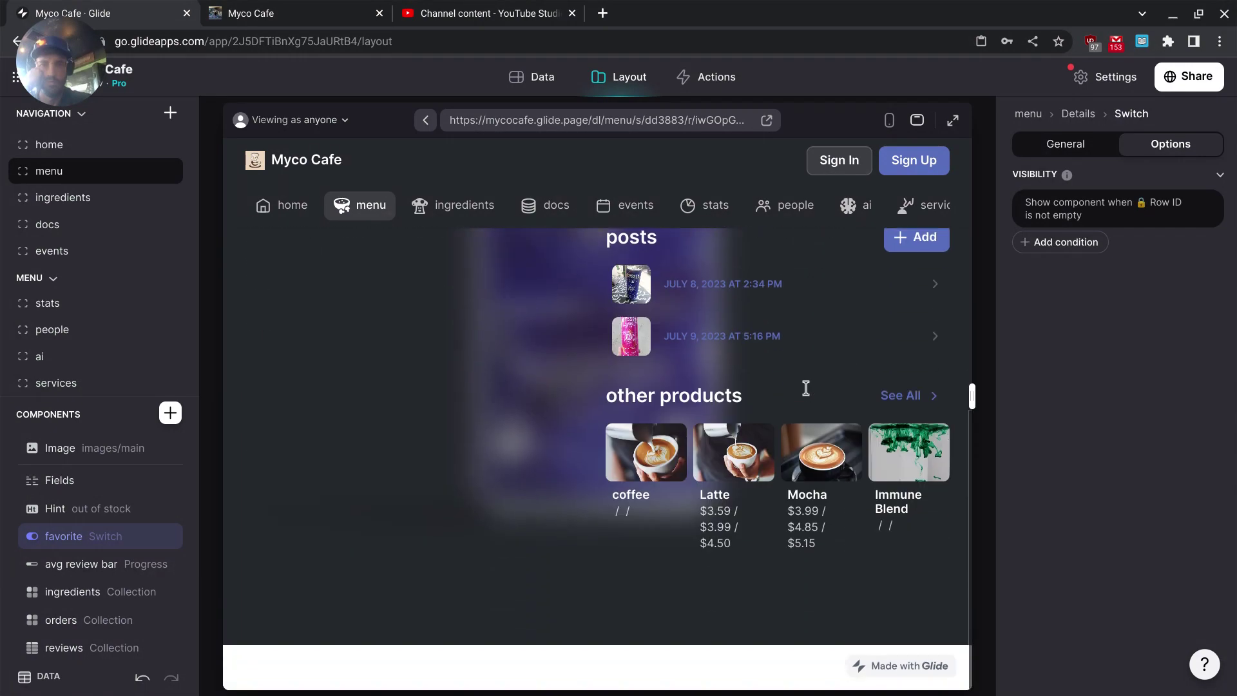
{"action": "scroll", "coordinate": [804, 387], "scroll_direction": "up", "scroll_amount": 2}
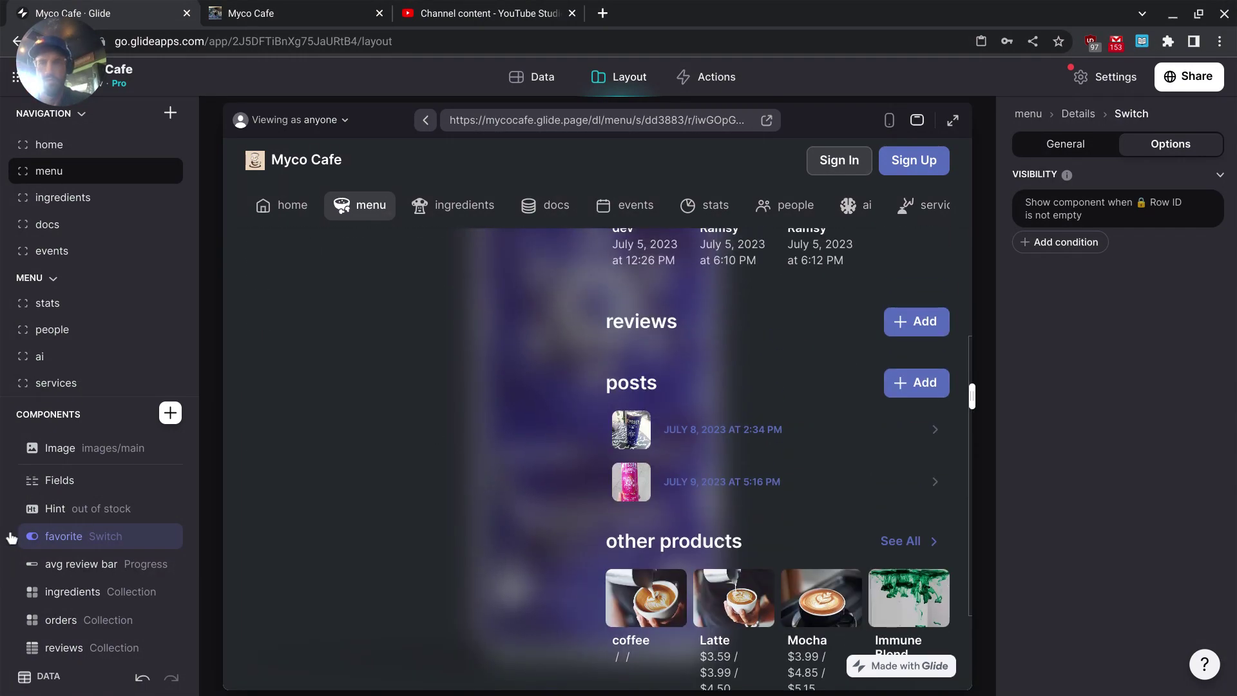
{"action": "left_click", "coordinate": [69, 644]}
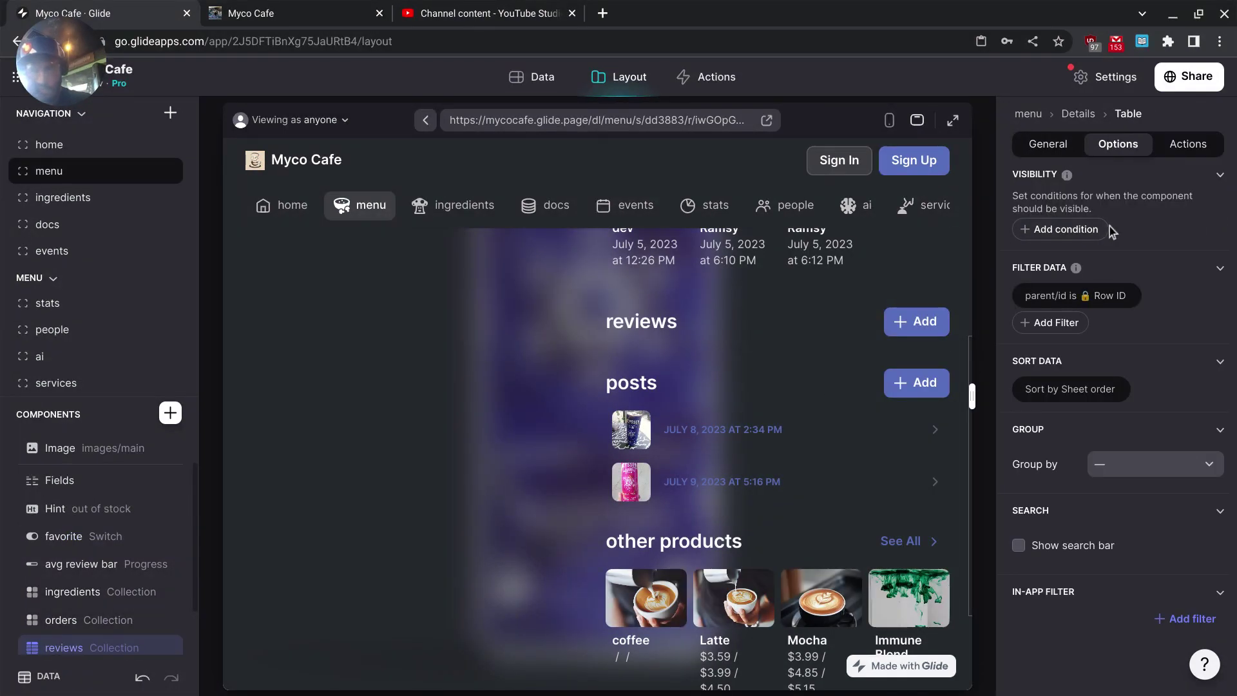
{"action": "left_click", "coordinate": [1185, 142]}
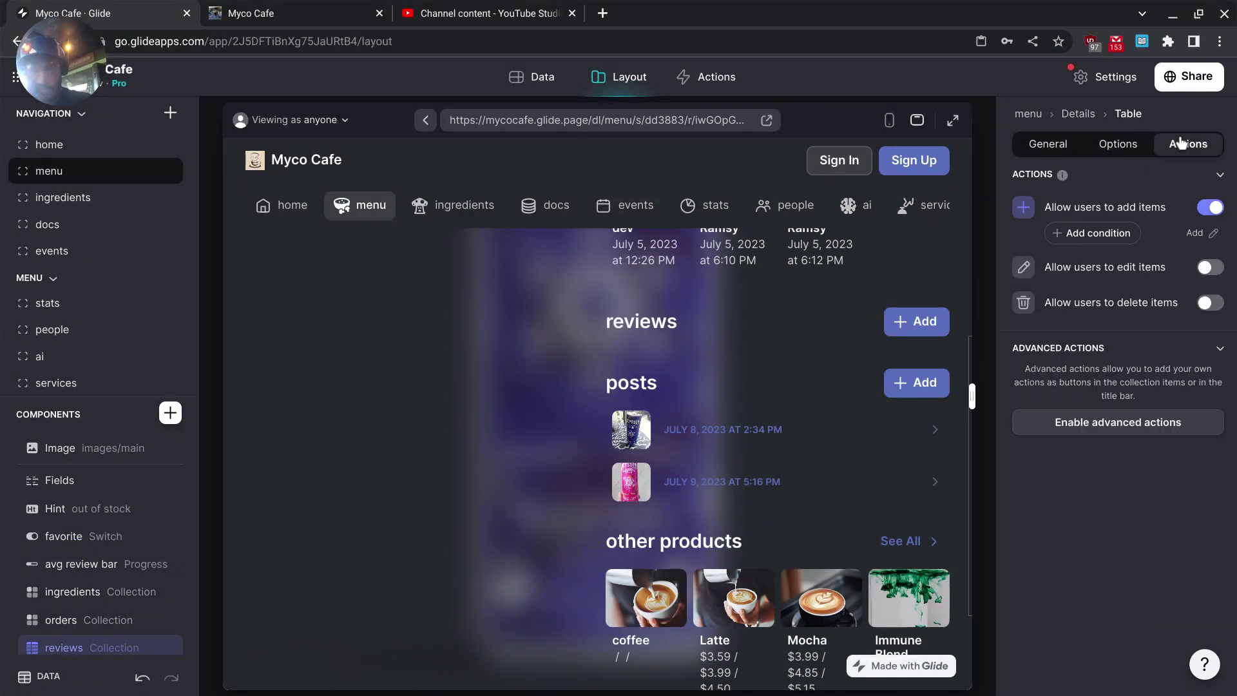
{"action": "left_click", "coordinate": [1121, 236]}
{"action": "left_click", "coordinate": [1100, 261]}
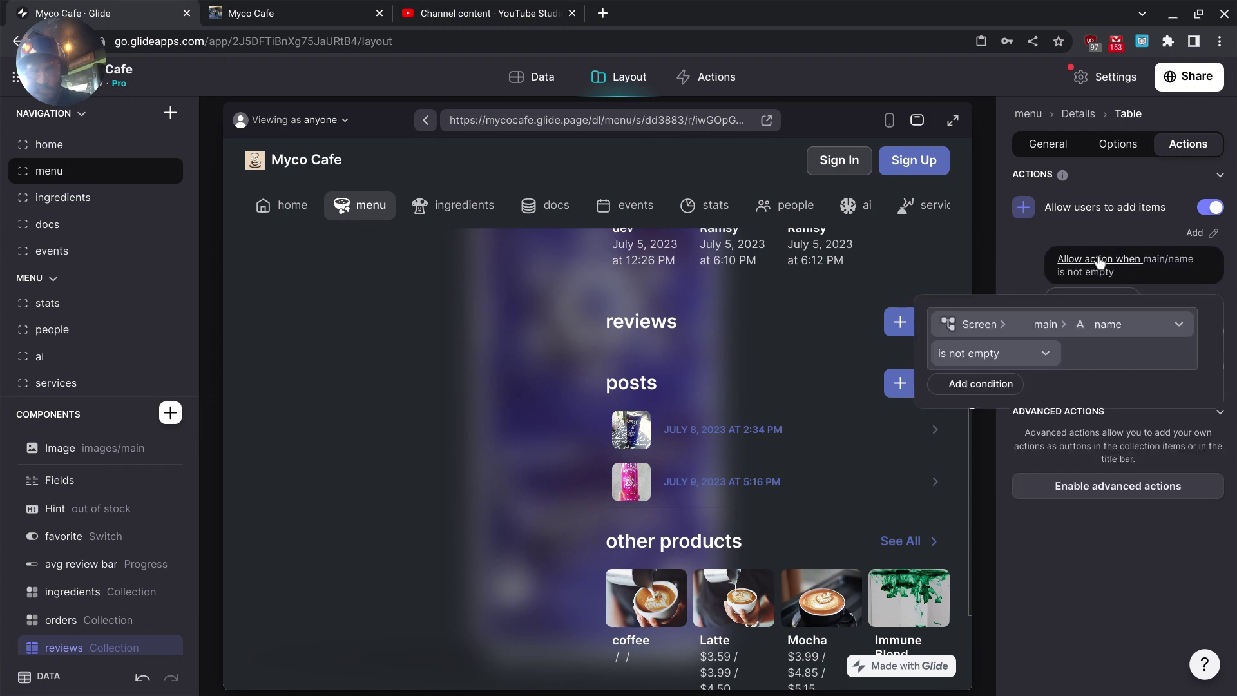
{"action": "left_click", "coordinate": [1028, 324]}
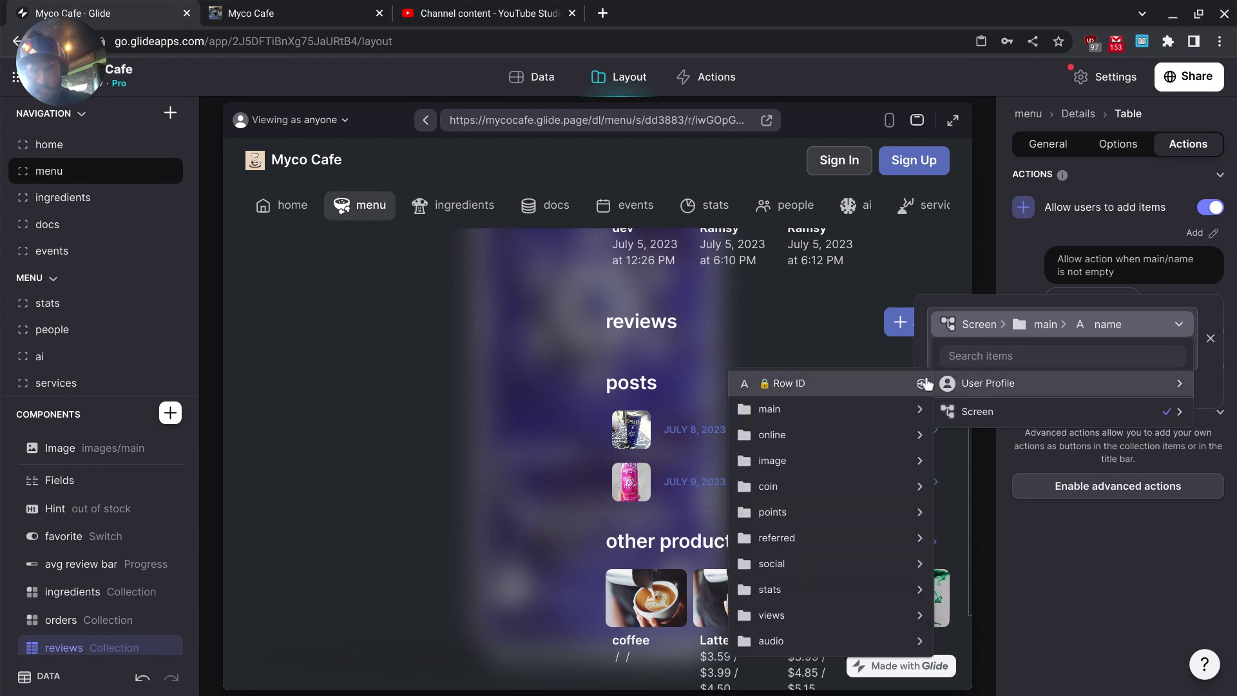
{"action": "left_click", "coordinate": [897, 384]}
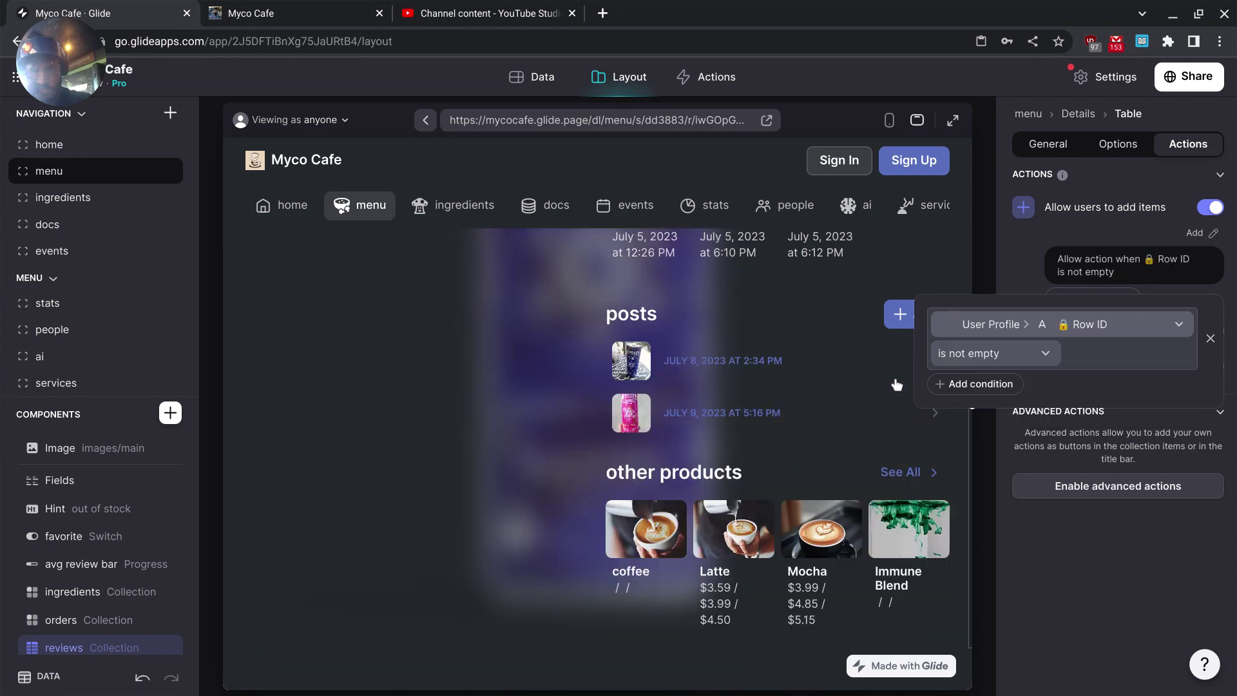
{"action": "left_click", "coordinate": [1035, 570]}
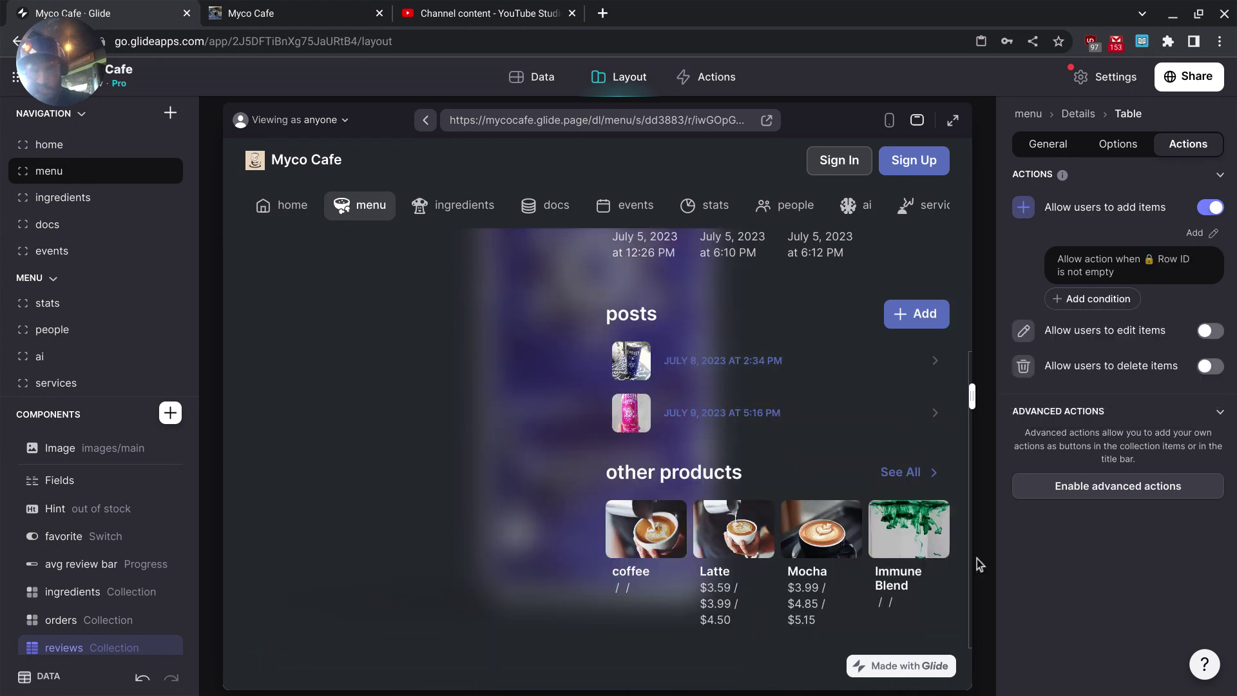
Add a condition to the related posts collection's add action, allowing it when the User Profile's Row ID is not empty.
{"action": "scroll", "coordinate": [41, 593], "scroll_direction": "down", "scroll_amount": 2}
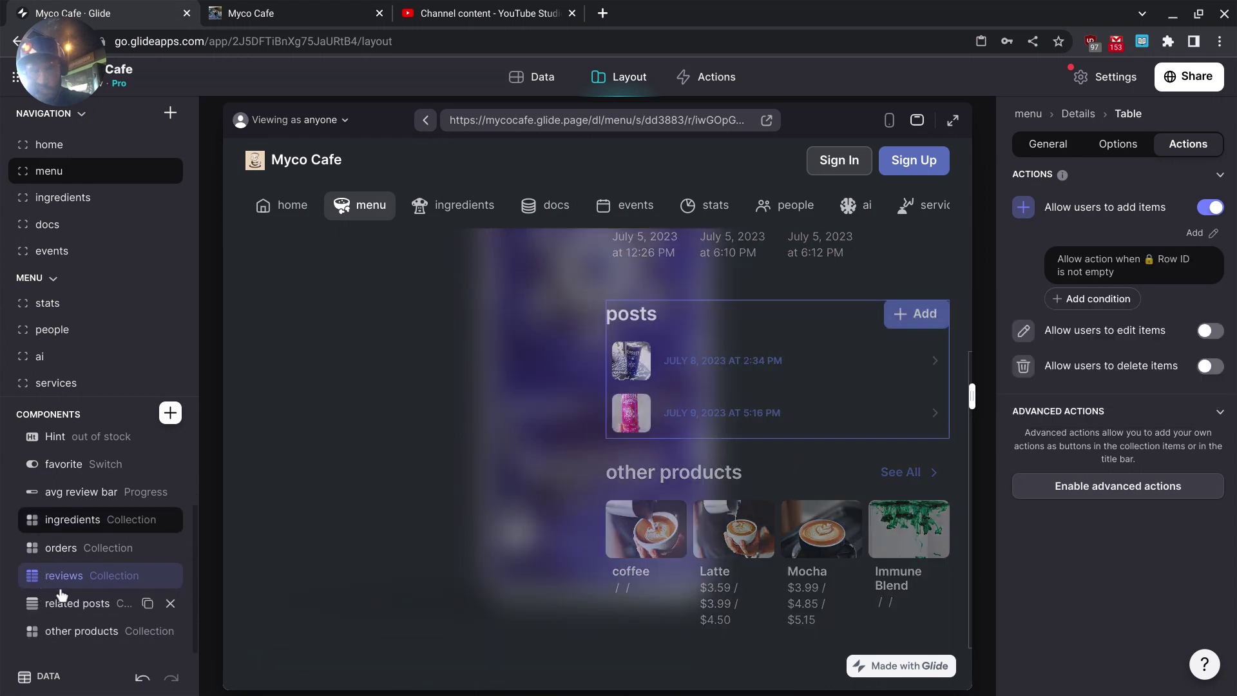
{"action": "left_click", "coordinate": [805, 363]}
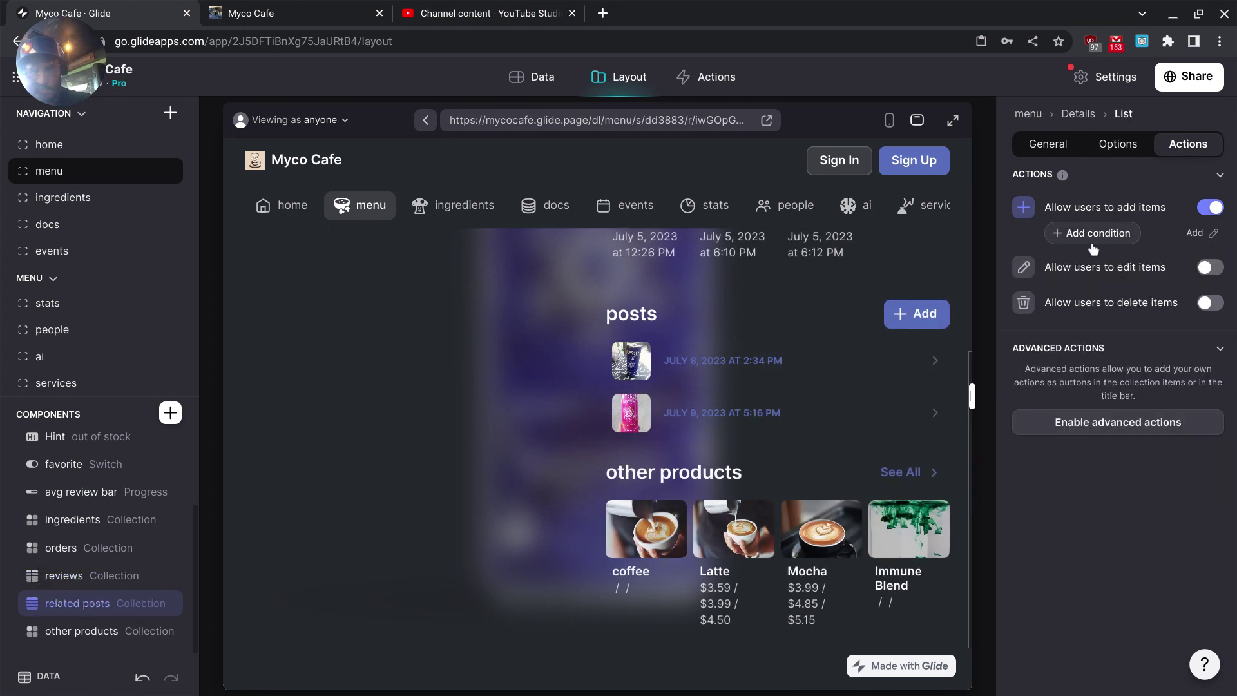
{"action": "left_click", "coordinate": [1110, 239]}
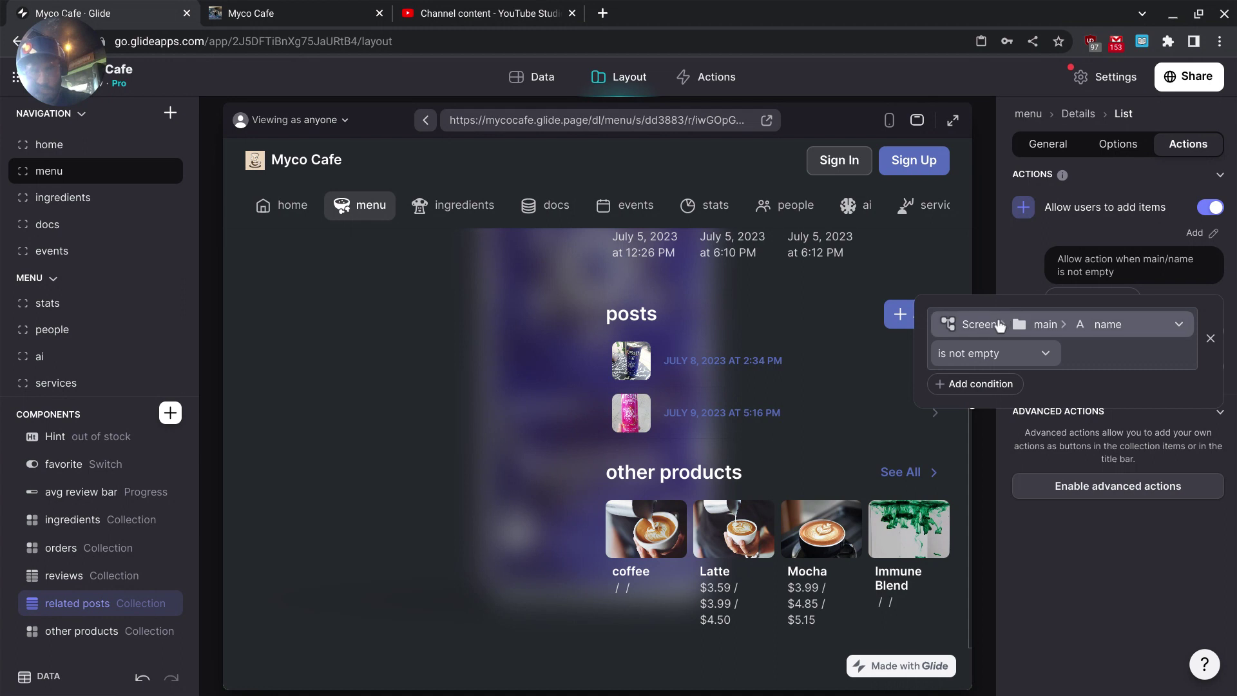
{"action": "left_click", "coordinate": [1017, 312]}
{"action": "mouse_move", "coordinate": [985, 383]}
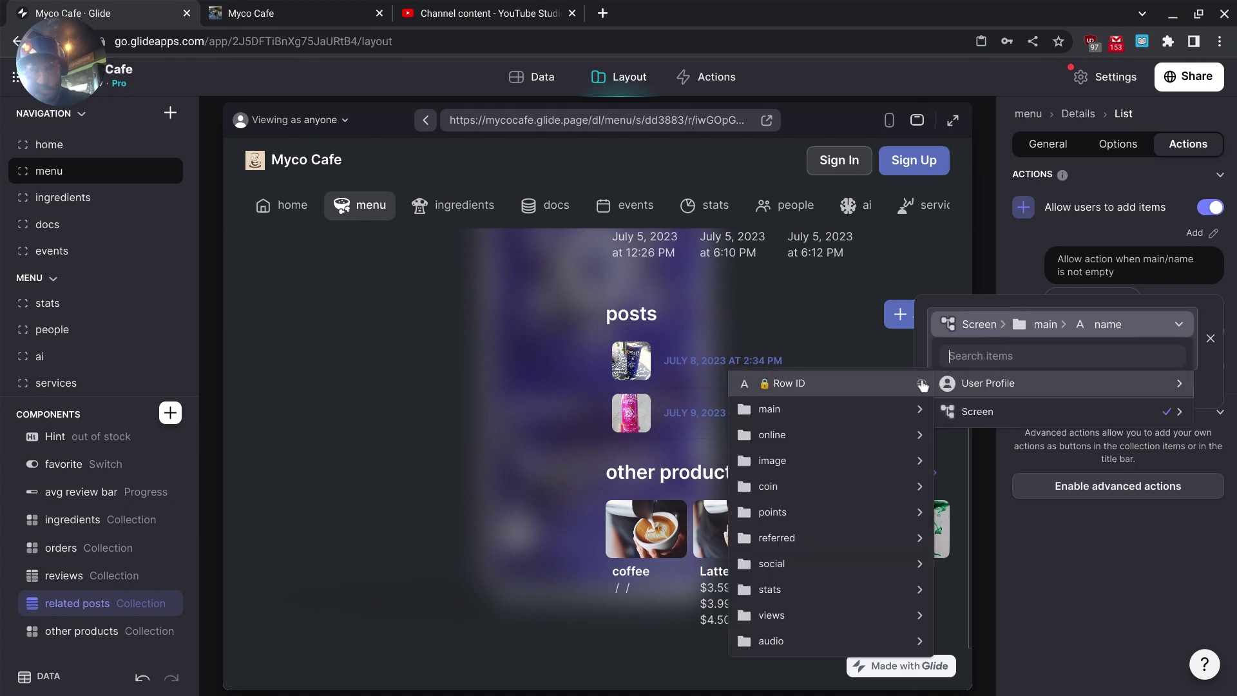
{"action": "left_click", "coordinate": [883, 386]}
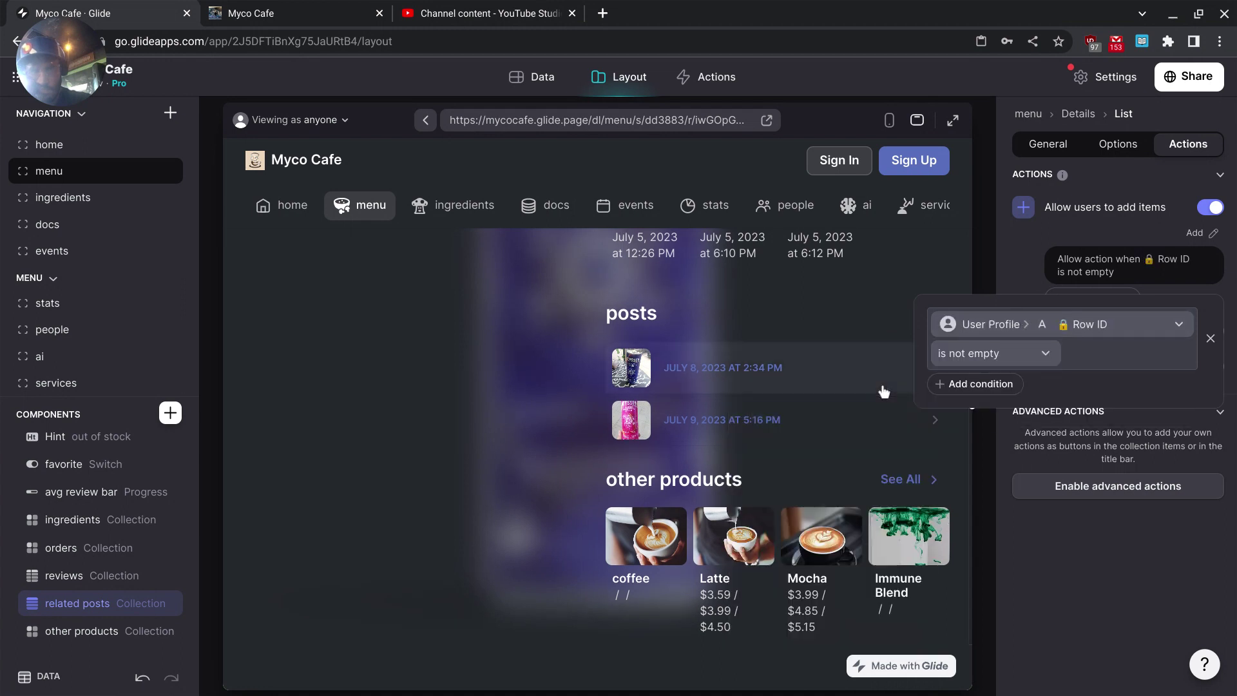
{"action": "left_click", "coordinate": [1043, 519]}
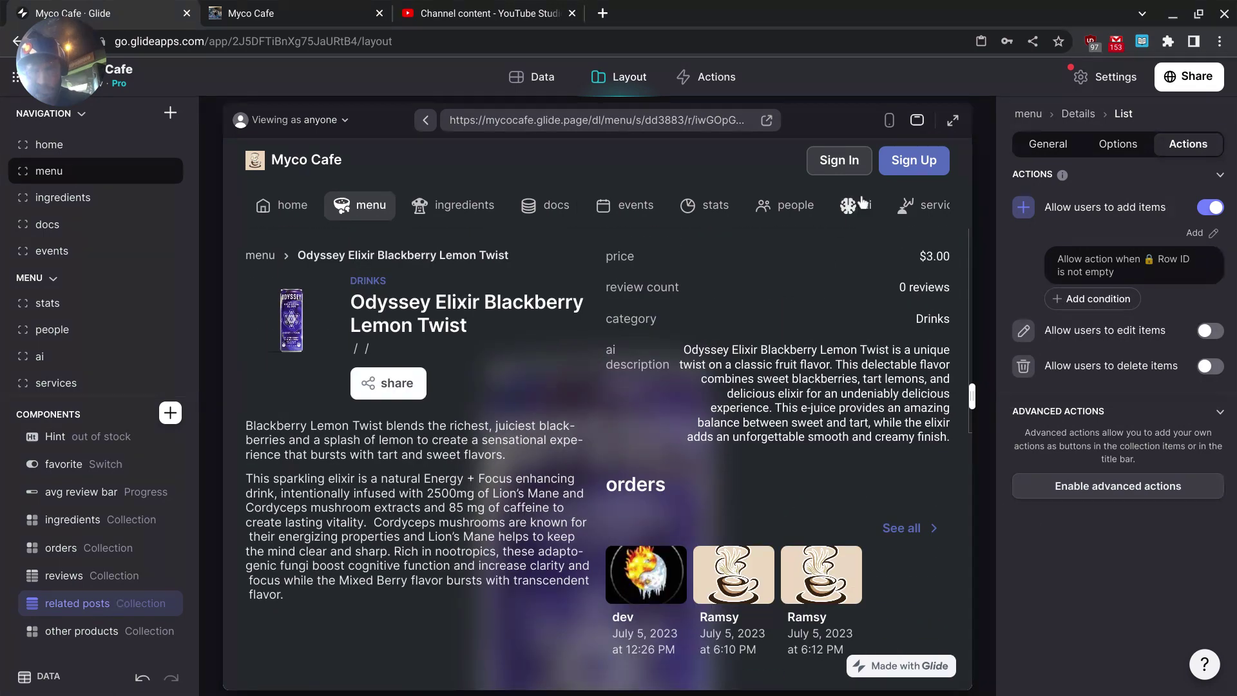
Look through the events and home pages for collections that still let visitors without an account add items.
{"action": "left_click", "coordinate": [628, 219]}
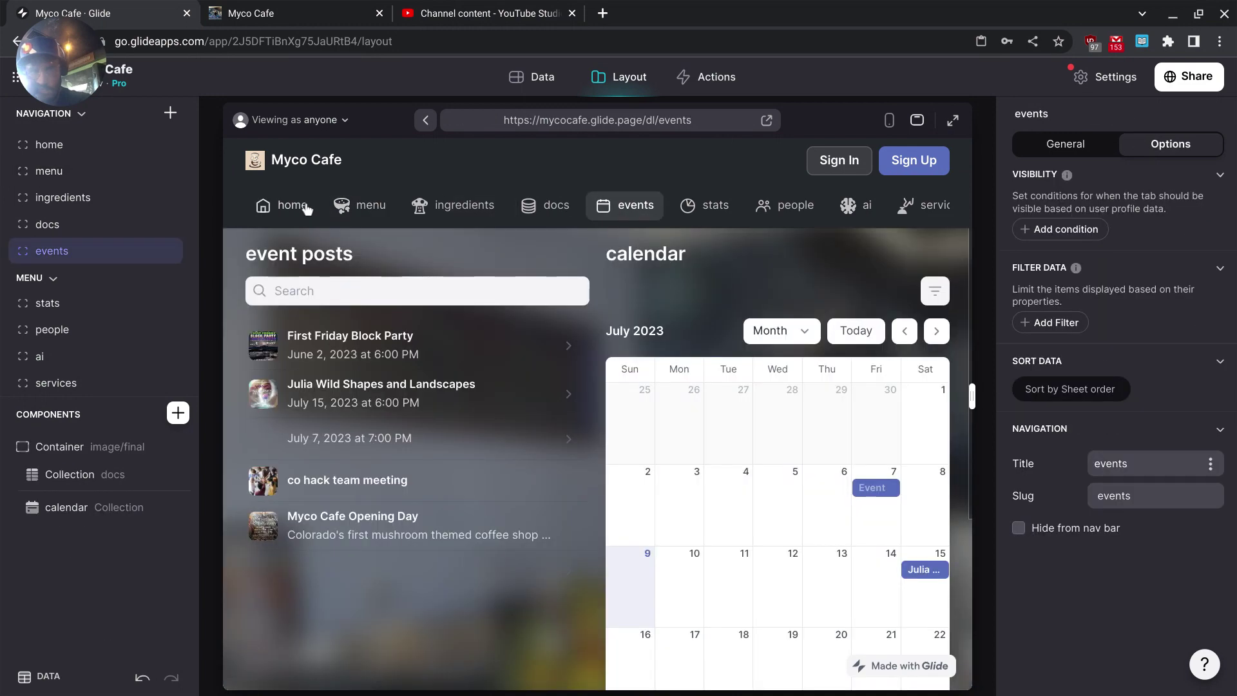
{"action": "left_click", "coordinate": [307, 209]}
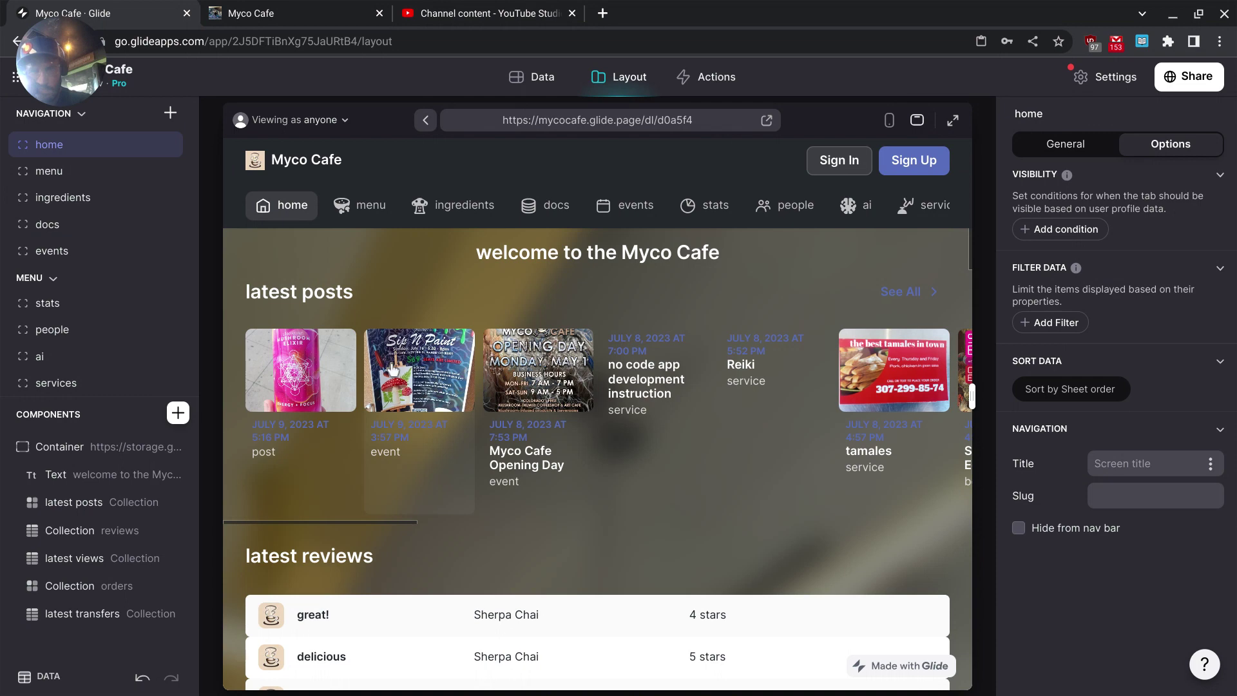
{"action": "scroll", "coordinate": [393, 369], "scroll_direction": "down", "scroll_amount": 5}
{"action": "scroll", "coordinate": [393, 369], "scroll_direction": "down", "scroll_amount": 10}
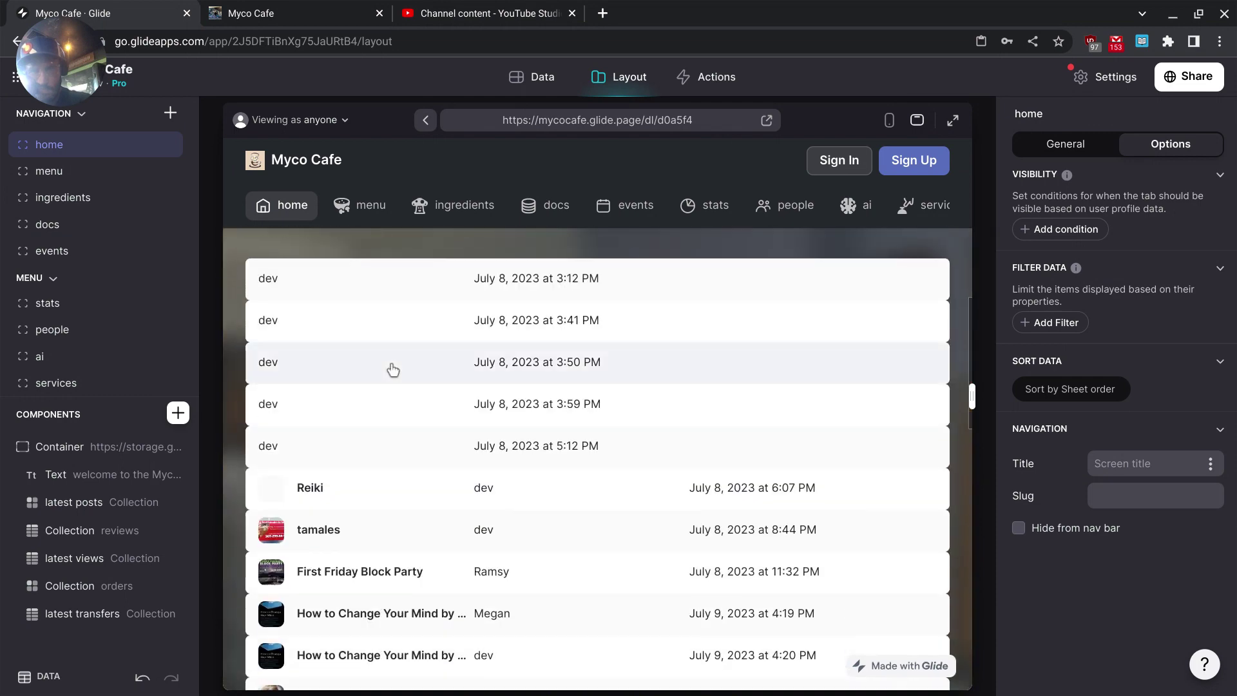
{"action": "scroll", "coordinate": [393, 369], "scroll_direction": "down", "scroll_amount": 6}
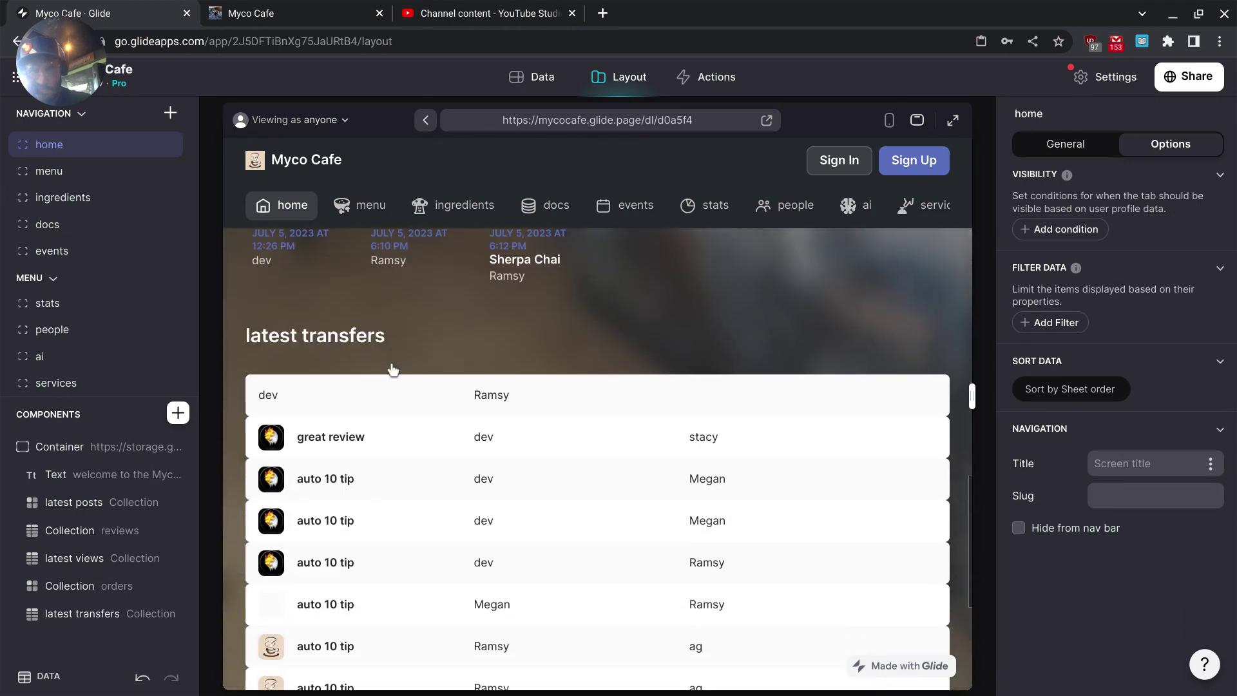
{"action": "scroll", "coordinate": [393, 369], "scroll_direction": "down", "scroll_amount": 5}
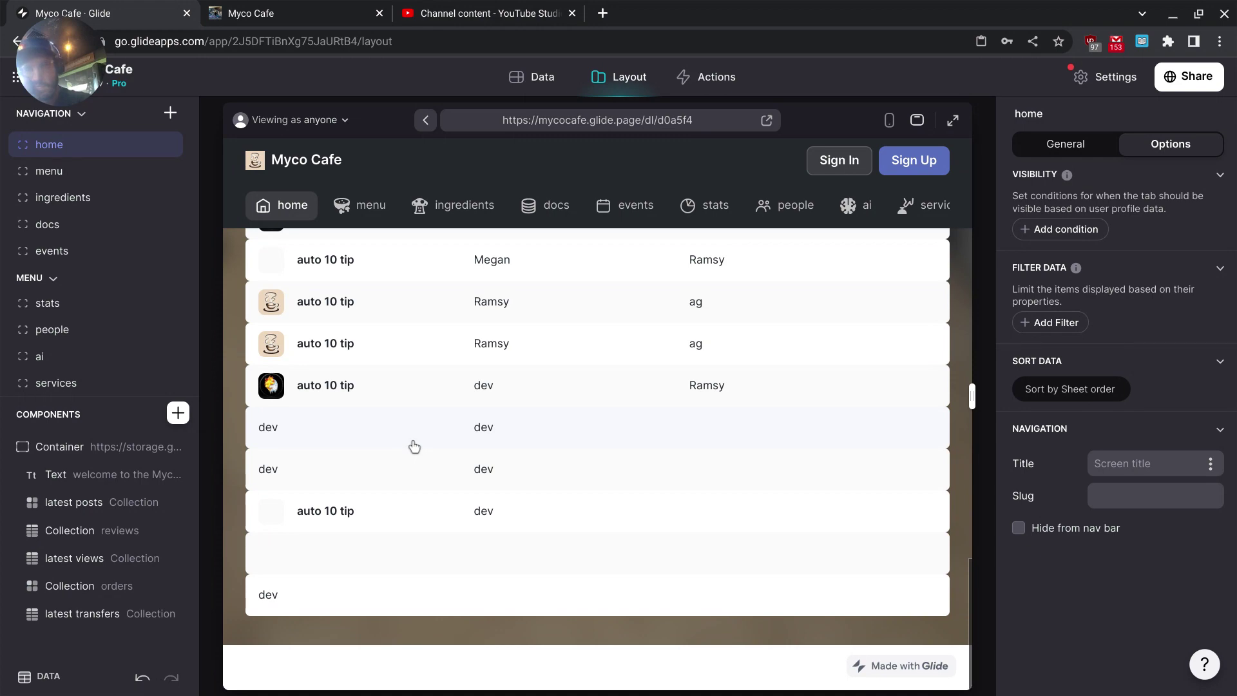
{"action": "scroll", "coordinate": [415, 446], "scroll_direction": "up", "scroll_amount": 15}
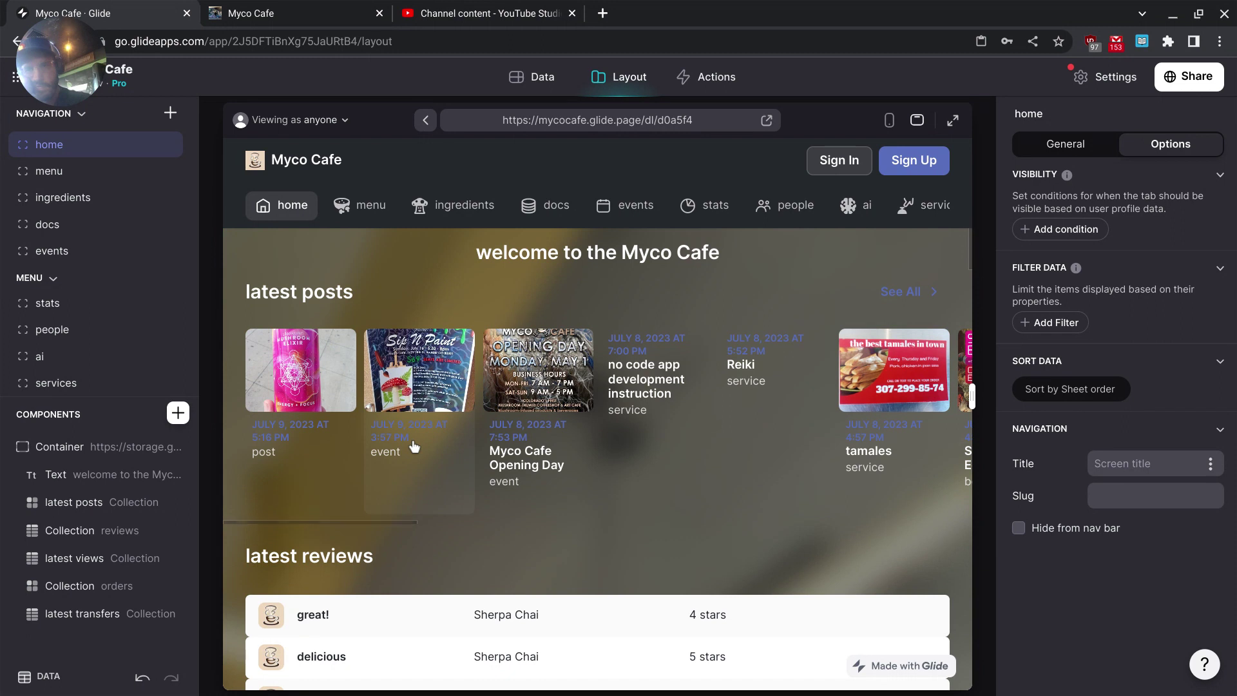
On the transfers page, add a condition to the transfers collection's add action, allowing it when the User Profile's Row ID is not empty.
{"action": "scroll", "coordinate": [820, 206], "scroll_direction": "right", "scroll_amount": 5}
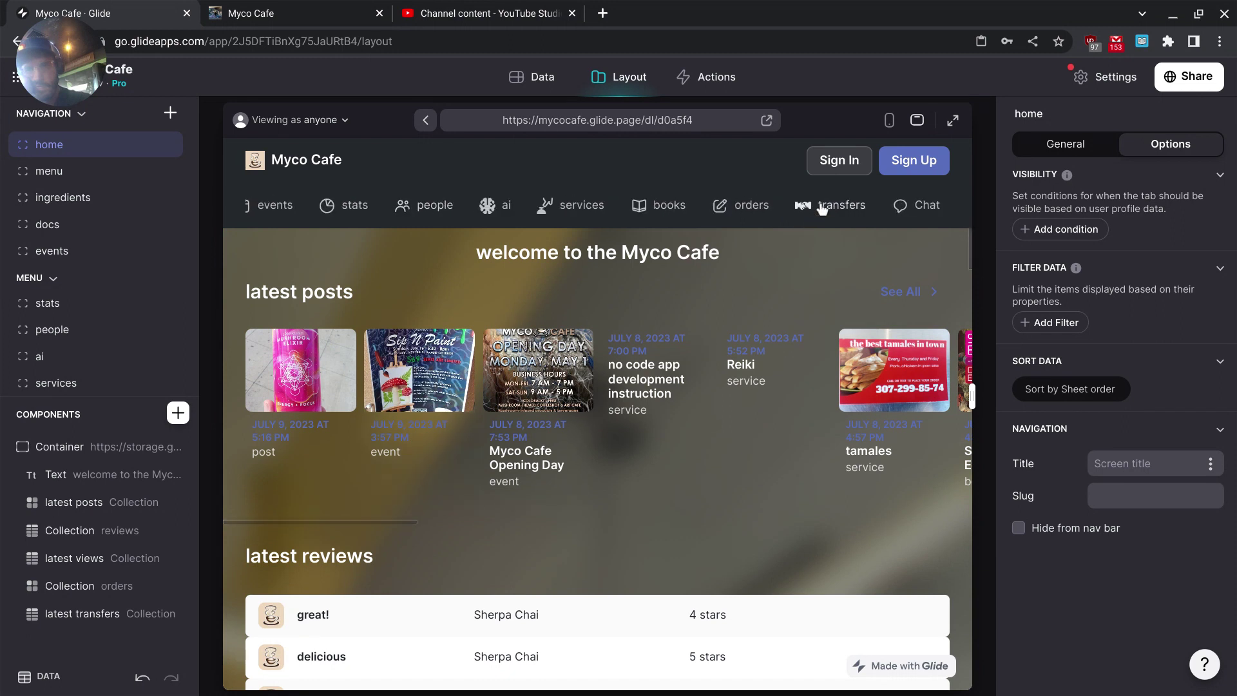
{"action": "left_click", "coordinate": [820, 207]}
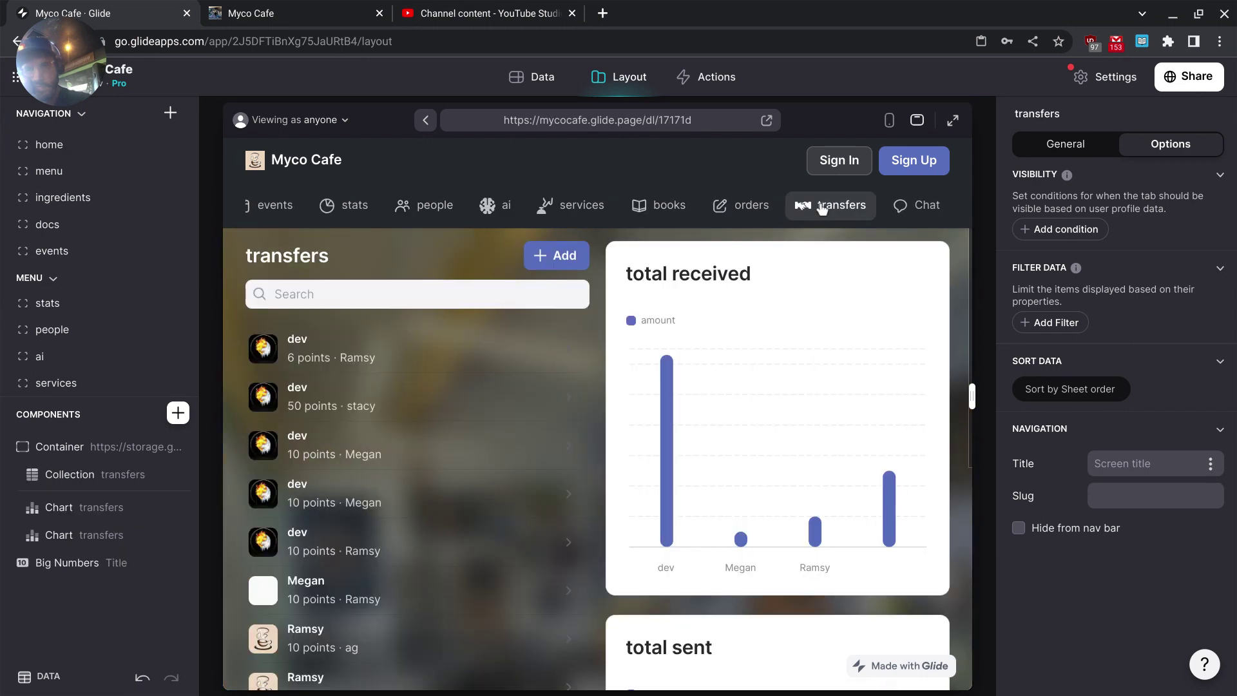
{"action": "left_click", "coordinate": [85, 477]}
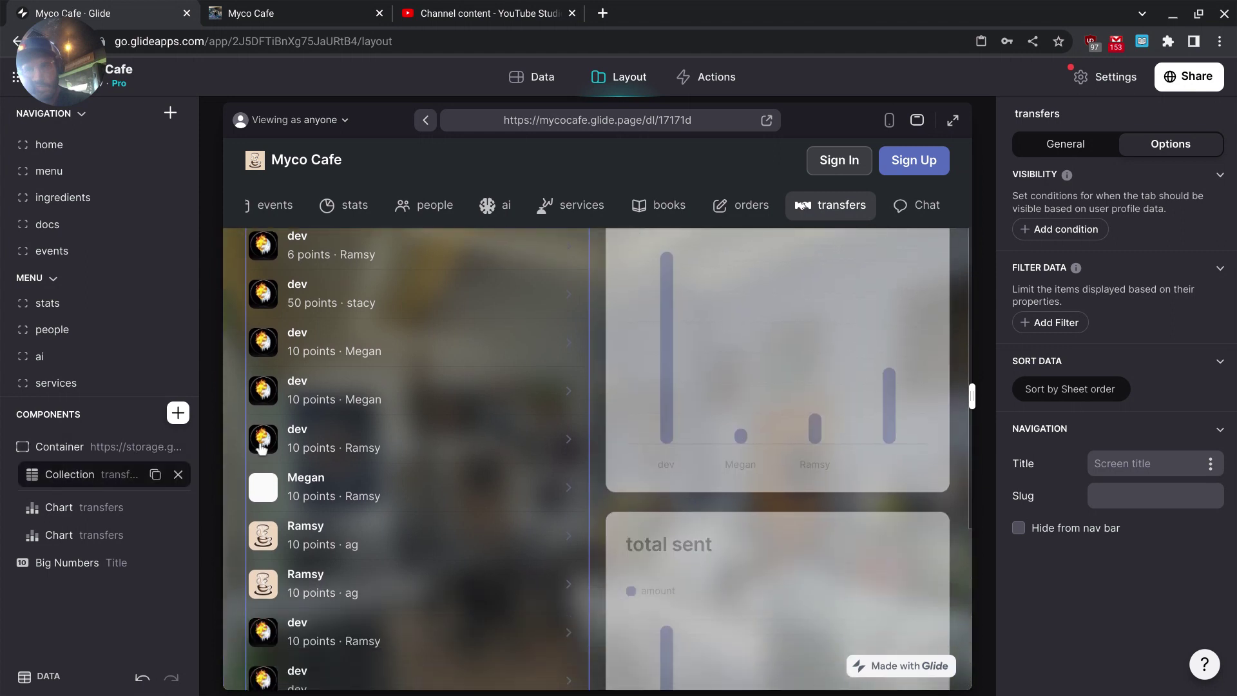
{"action": "scroll", "coordinate": [592, 382], "scroll_direction": "up", "scroll_amount": 2}
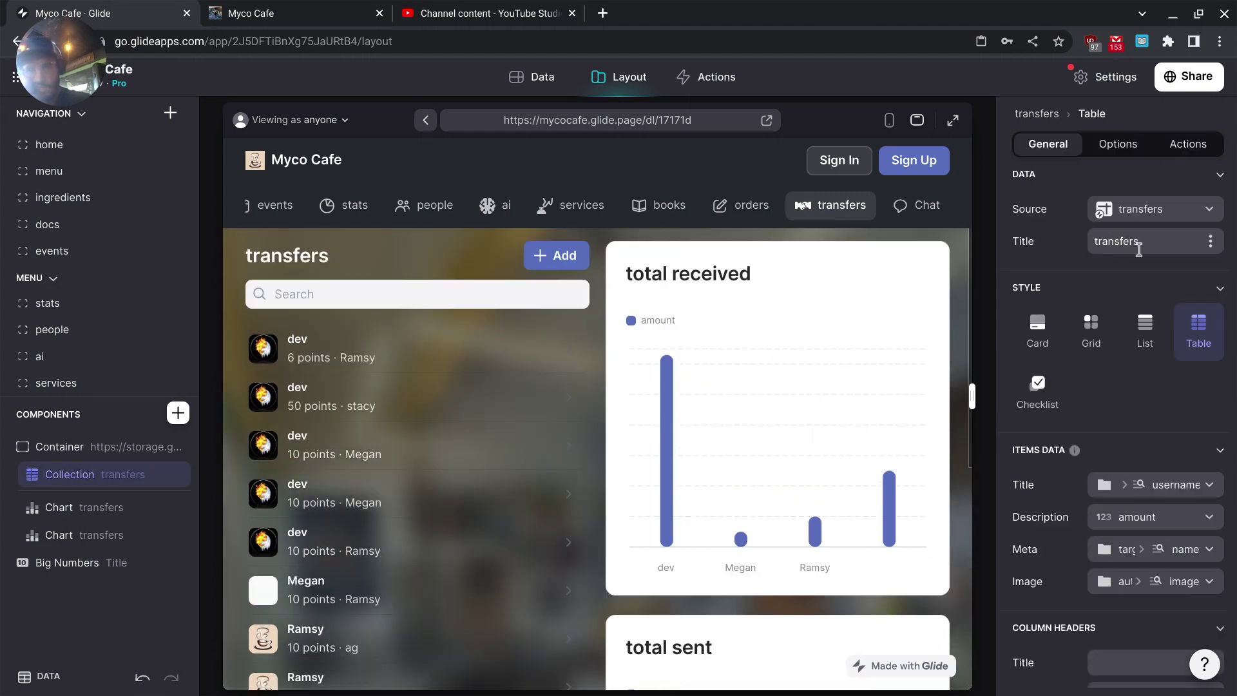
{"action": "scroll", "coordinate": [1131, 326], "scroll_direction": "down", "scroll_amount": 1}
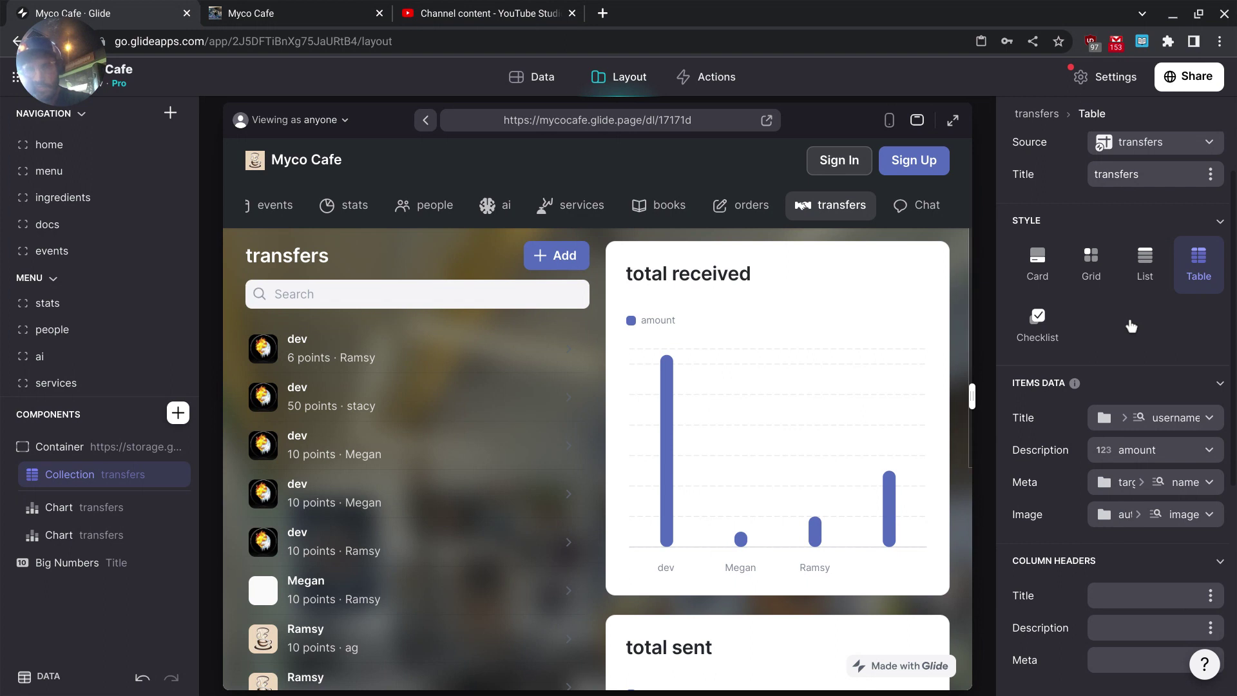
{"action": "scroll", "coordinate": [1131, 326], "scroll_direction": "down", "scroll_amount": 2}
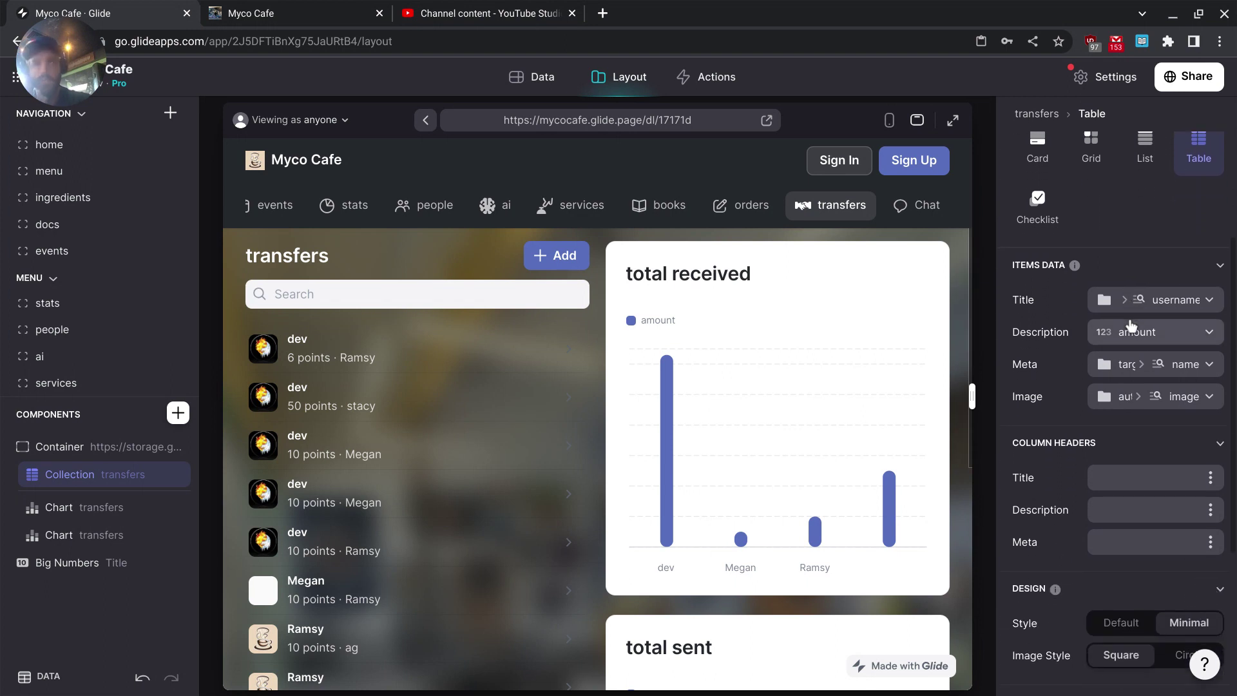
{"action": "scroll", "coordinate": [1130, 326], "scroll_direction": "up", "scroll_amount": 3}
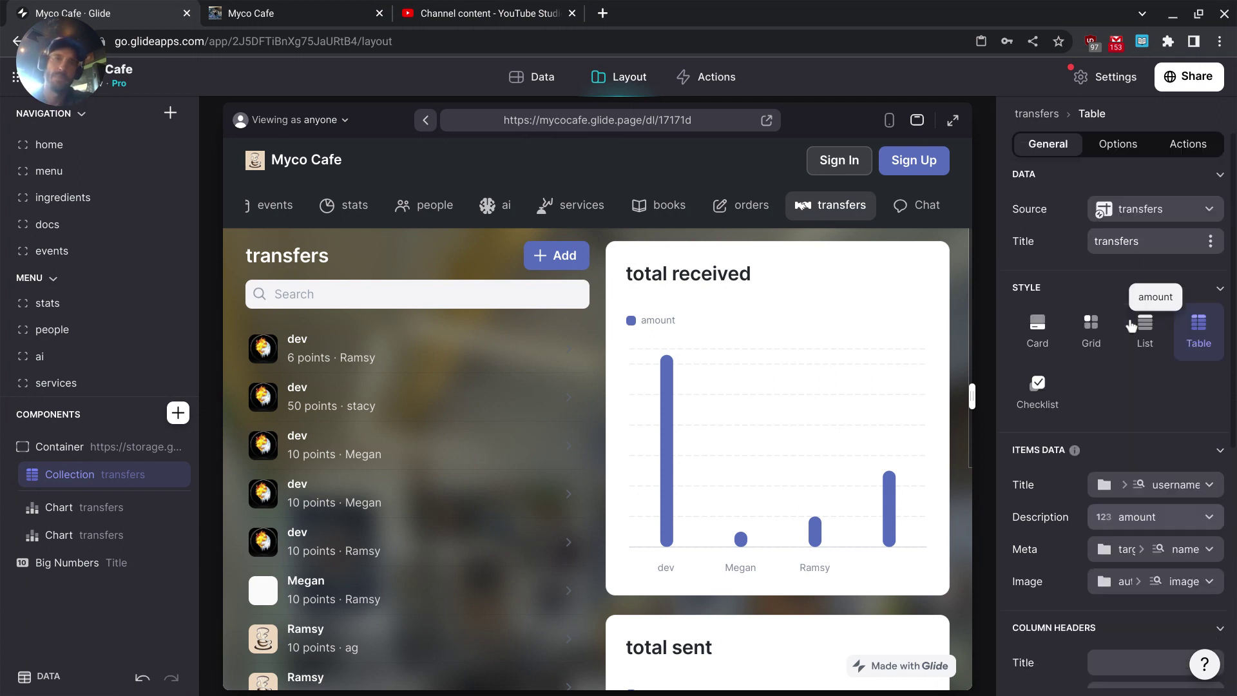
{"action": "left_click", "coordinate": [1188, 143]}
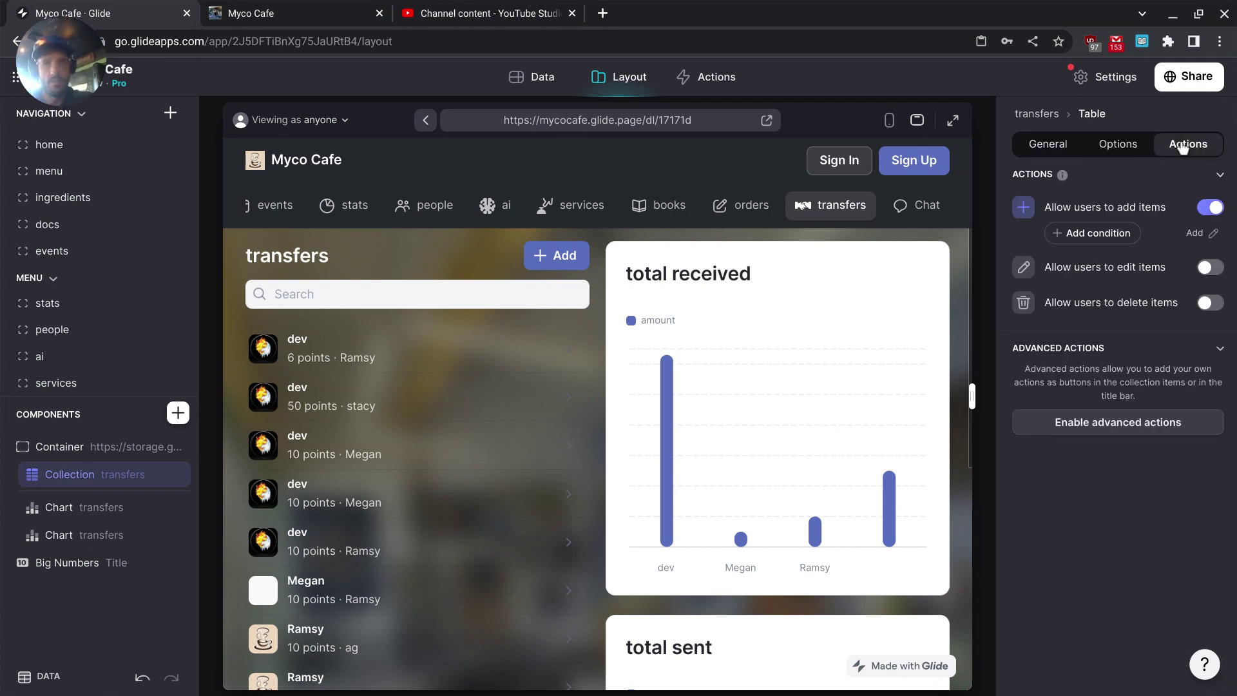
{"action": "left_click", "coordinate": [1123, 234]}
{"action": "left_click", "coordinate": [1087, 267]}
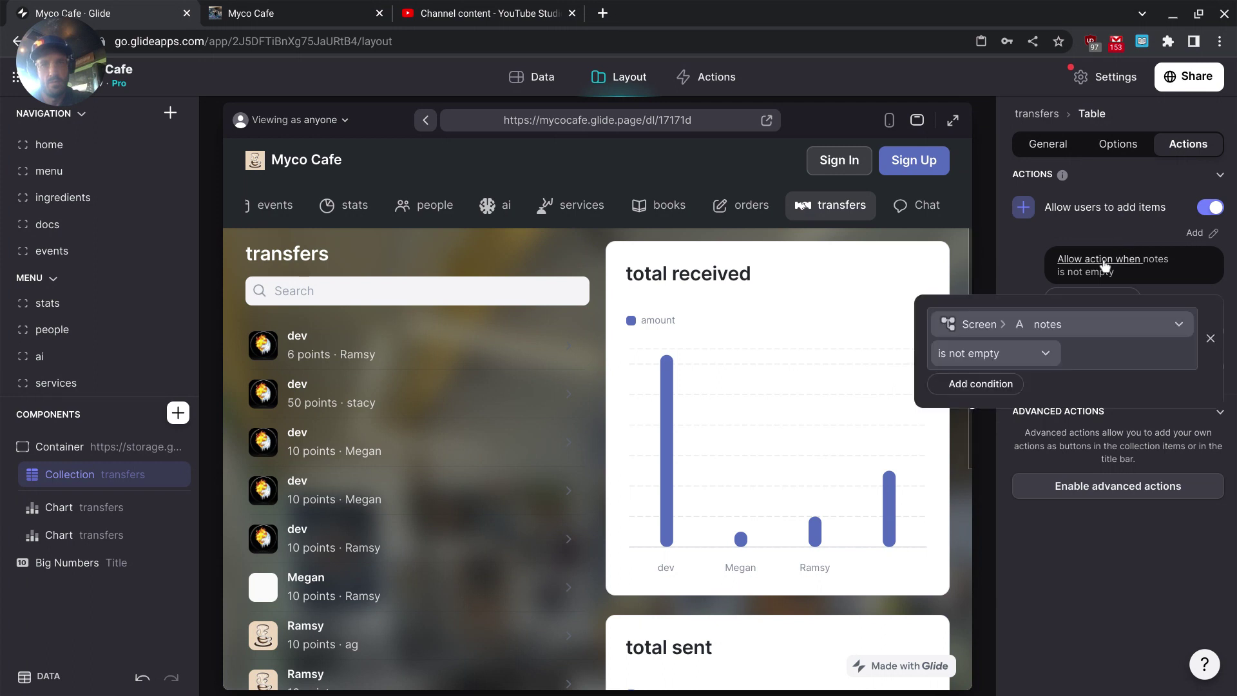
{"action": "left_click", "coordinate": [1046, 325]}
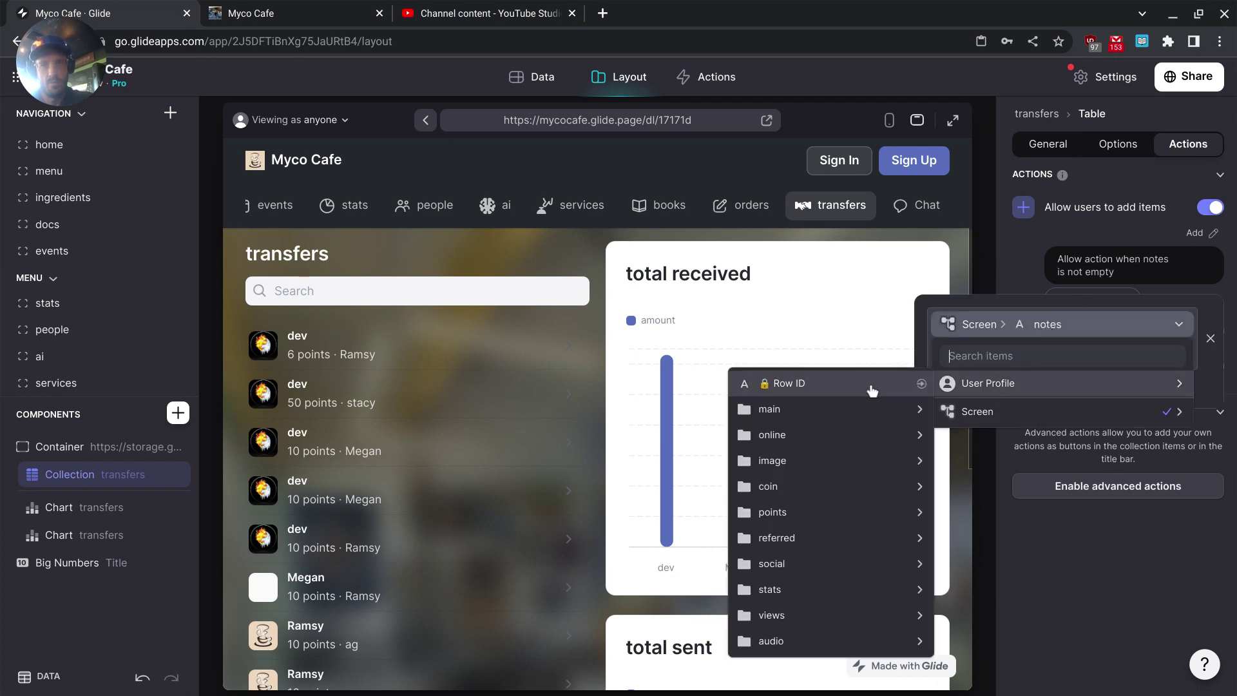
{"action": "left_click", "coordinate": [871, 390]}
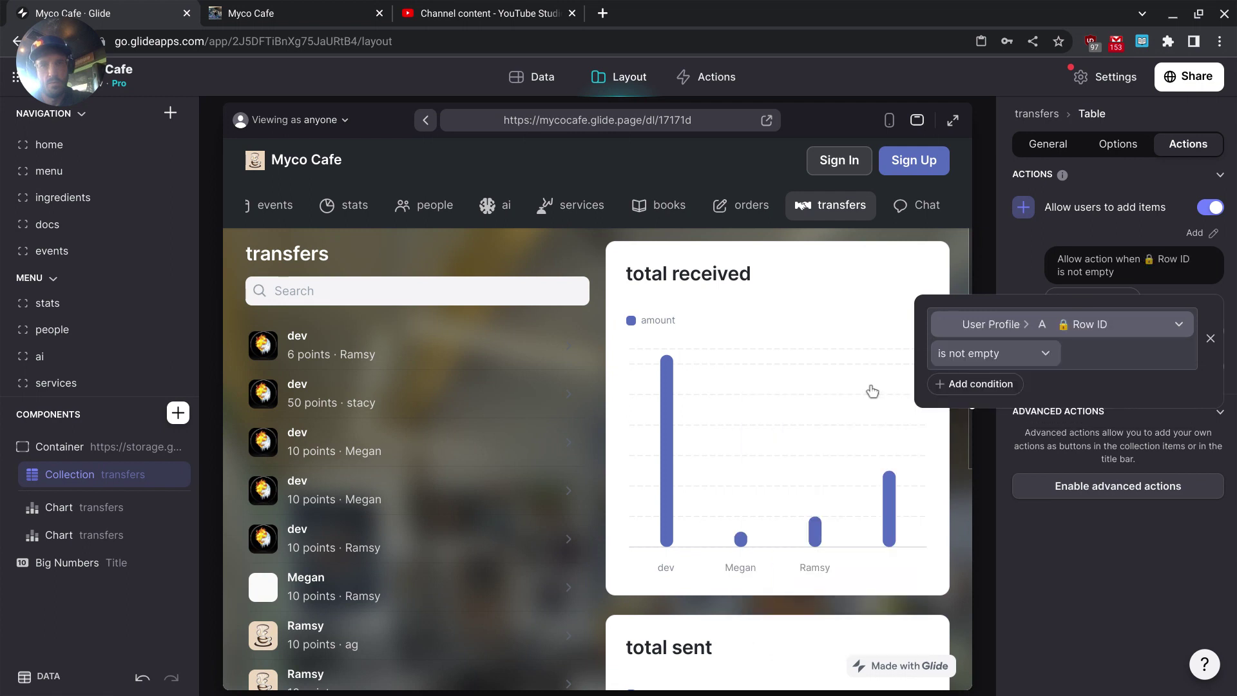
{"action": "left_click", "coordinate": [1167, 603]}
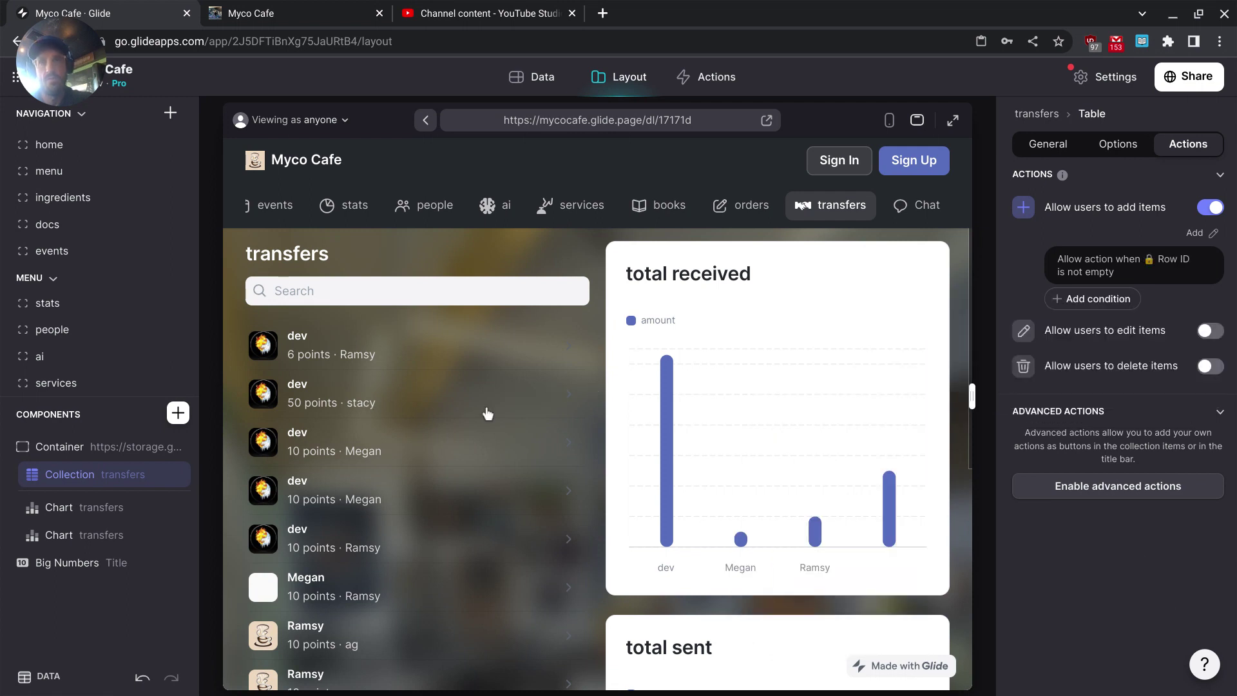
{"action": "scroll", "coordinate": [486, 310], "scroll_direction": "down", "scroll_amount": 5}
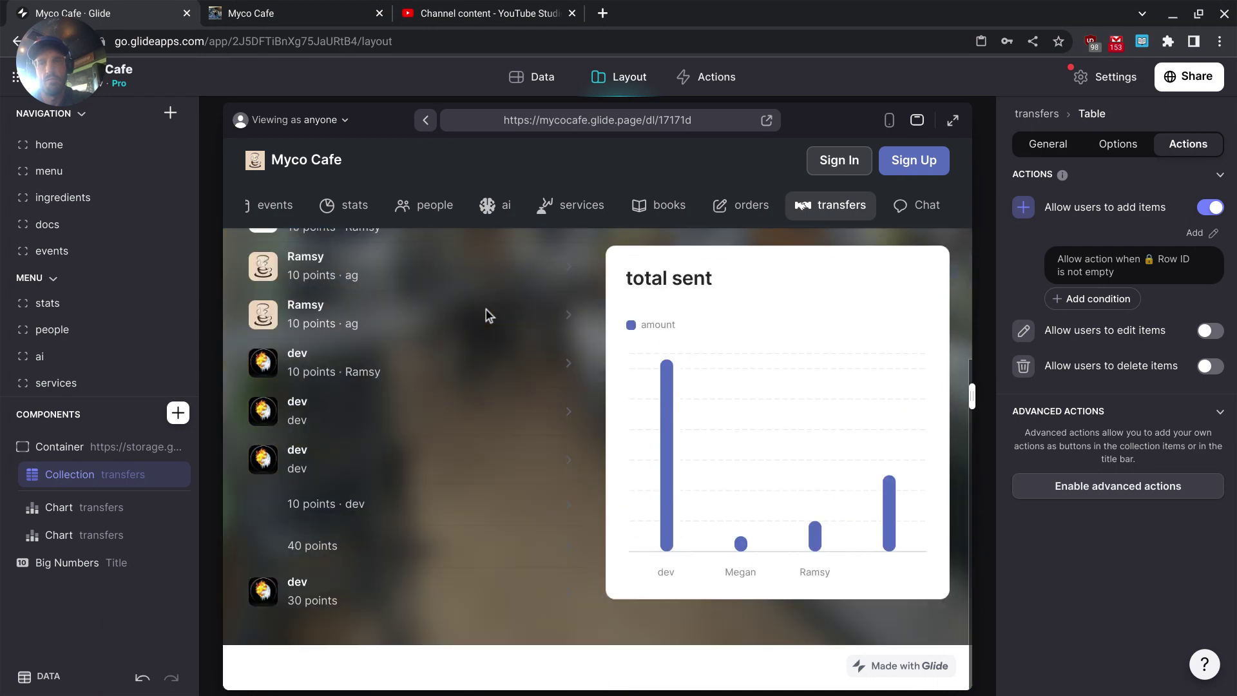
{"action": "scroll", "coordinate": [485, 308], "scroll_direction": "up", "scroll_amount": 5}
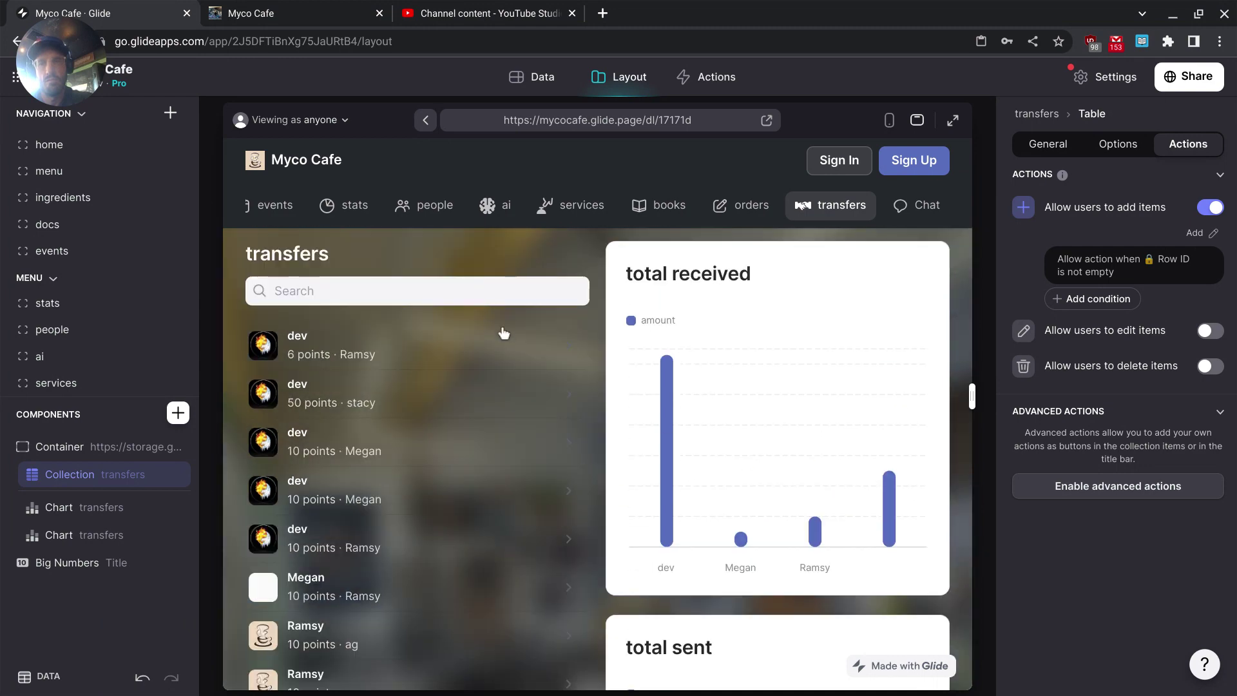
Open the Chat page and preview it as one of the listed sample users instead of as anyone.
{"action": "left_click", "coordinate": [921, 202]}
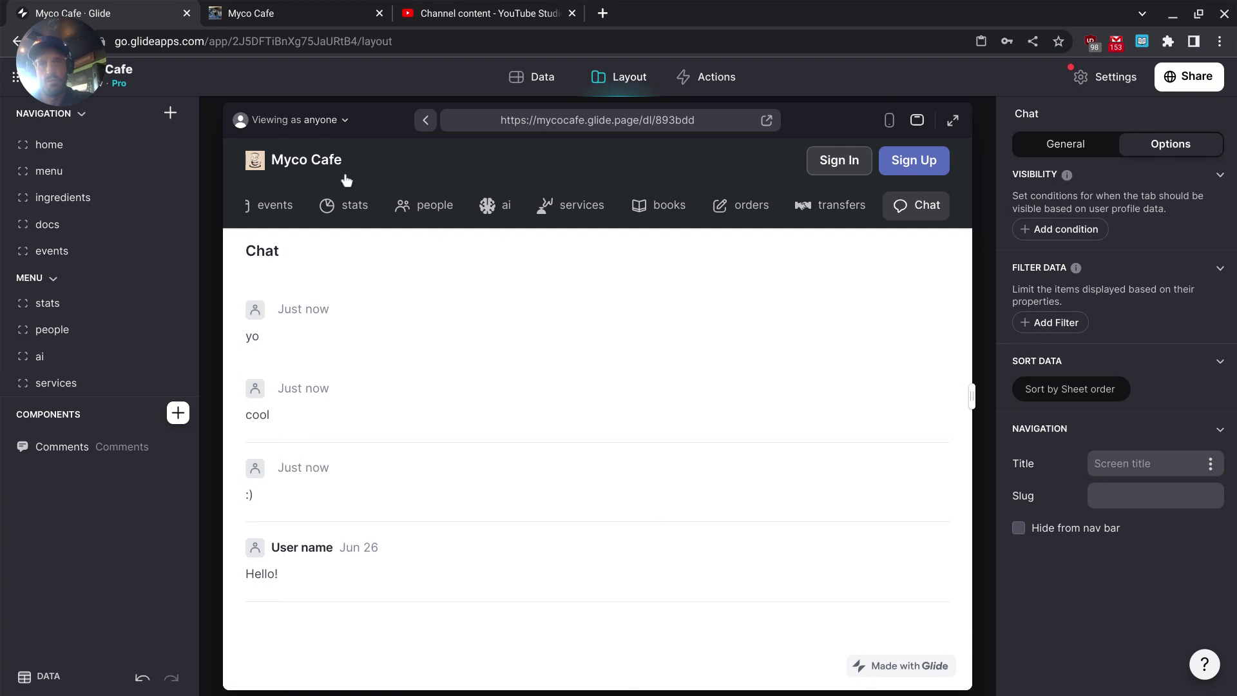
{"action": "left_click", "coordinate": [330, 126]}
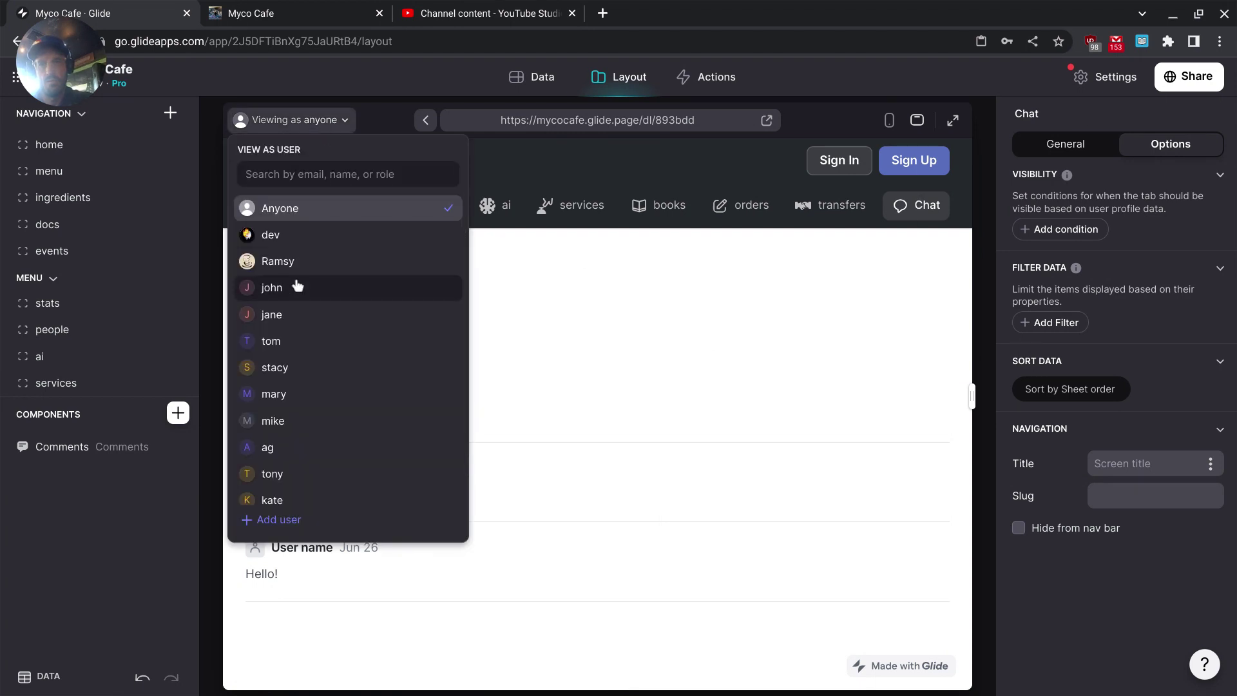
{"action": "left_click", "coordinate": [314, 286]}
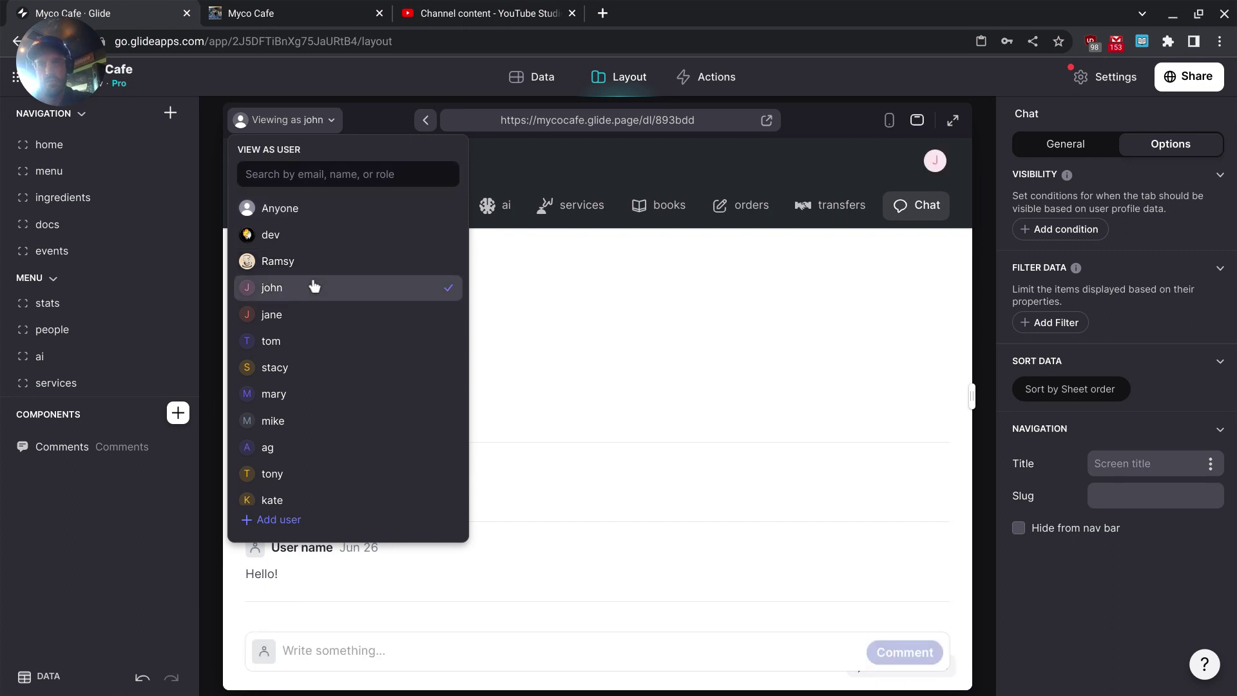
{"action": "left_click", "coordinate": [542, 354]}
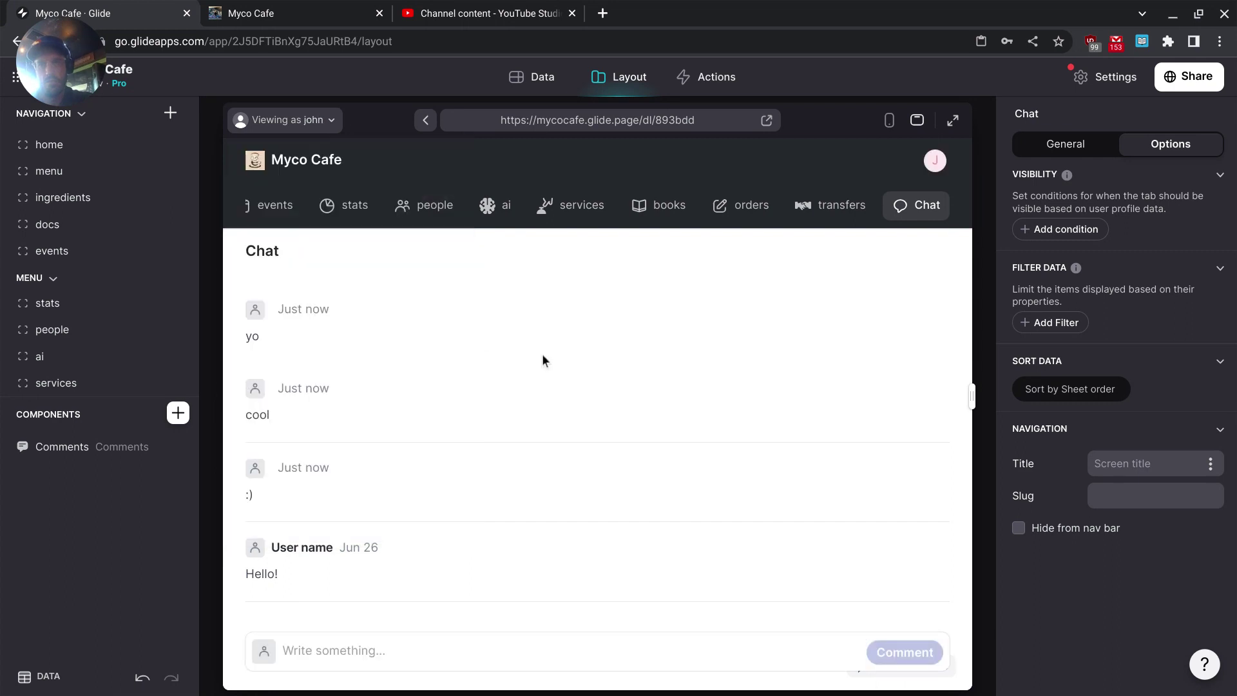
In the Chat page's Comments component, set the User photo additional column to the final image from the User Profile.
{"action": "left_click", "coordinate": [1066, 144]}
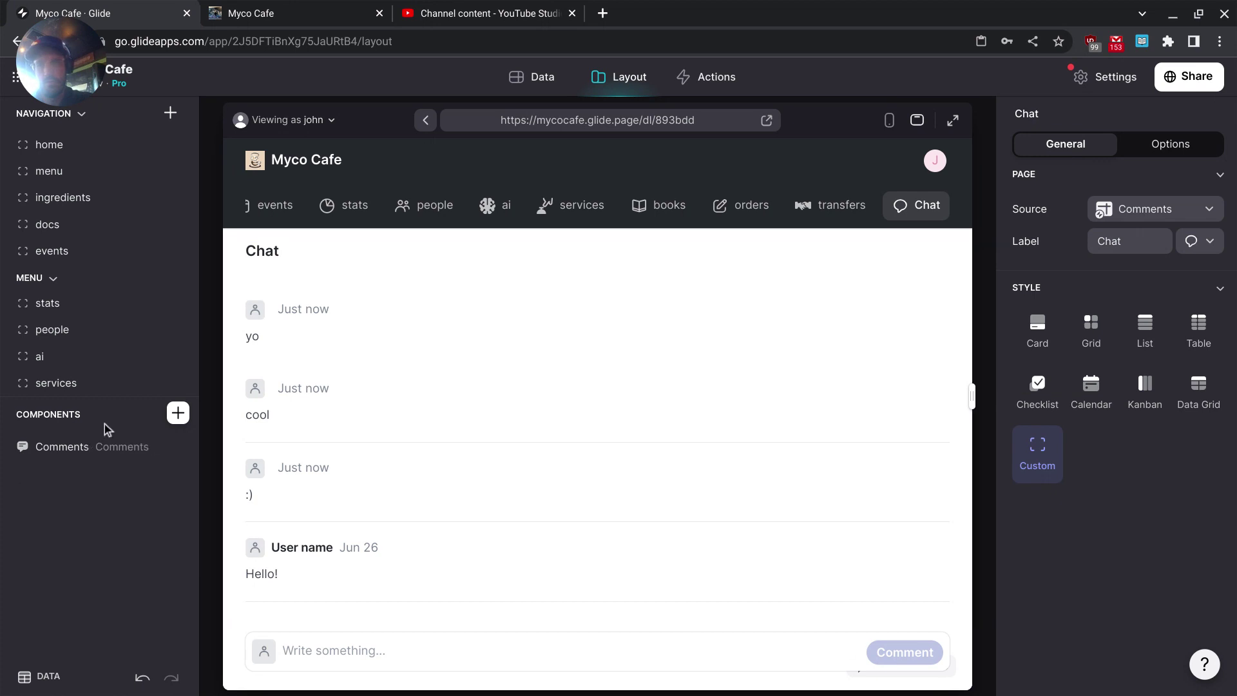
{"action": "left_click", "coordinate": [116, 446]}
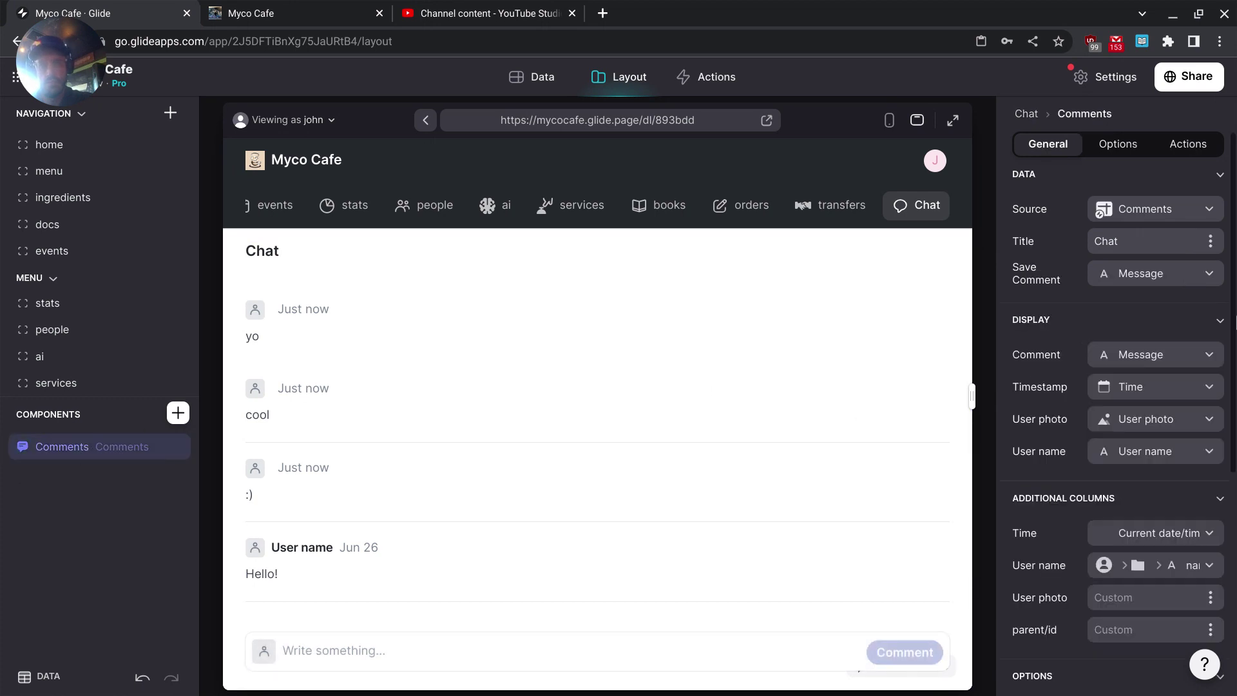
{"action": "scroll", "coordinate": [1148, 341], "scroll_direction": "down", "scroll_amount": 4}
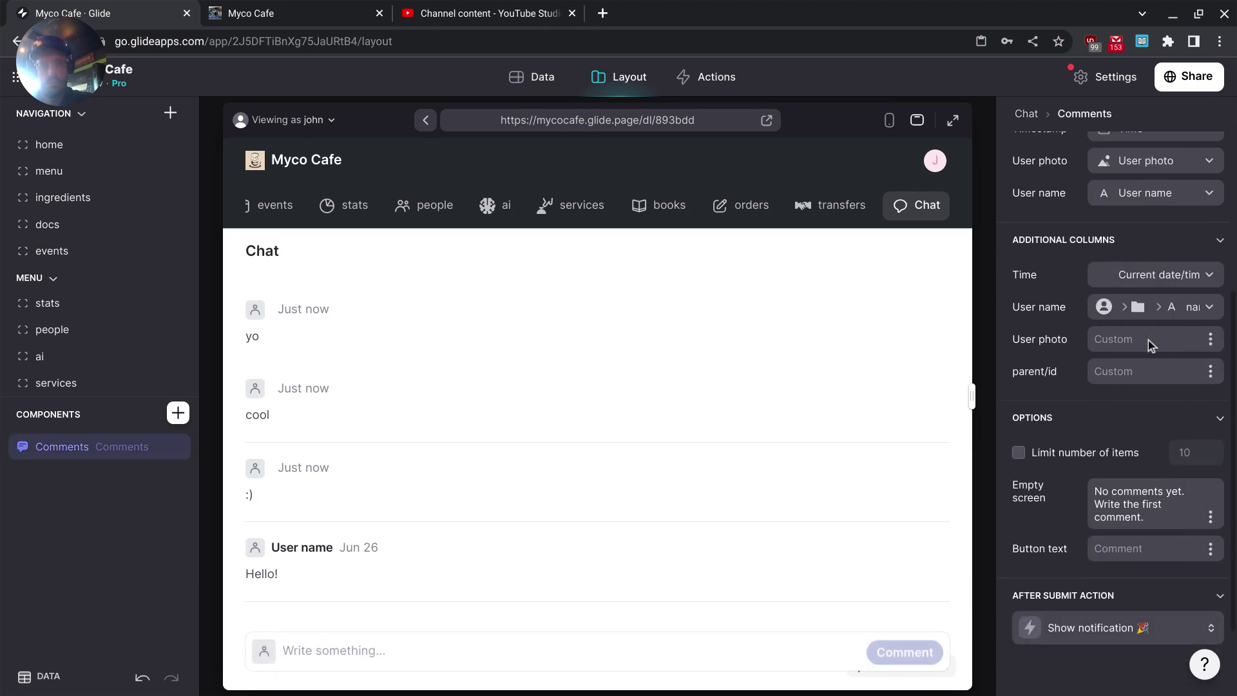
{"action": "left_click", "coordinate": [1211, 339]}
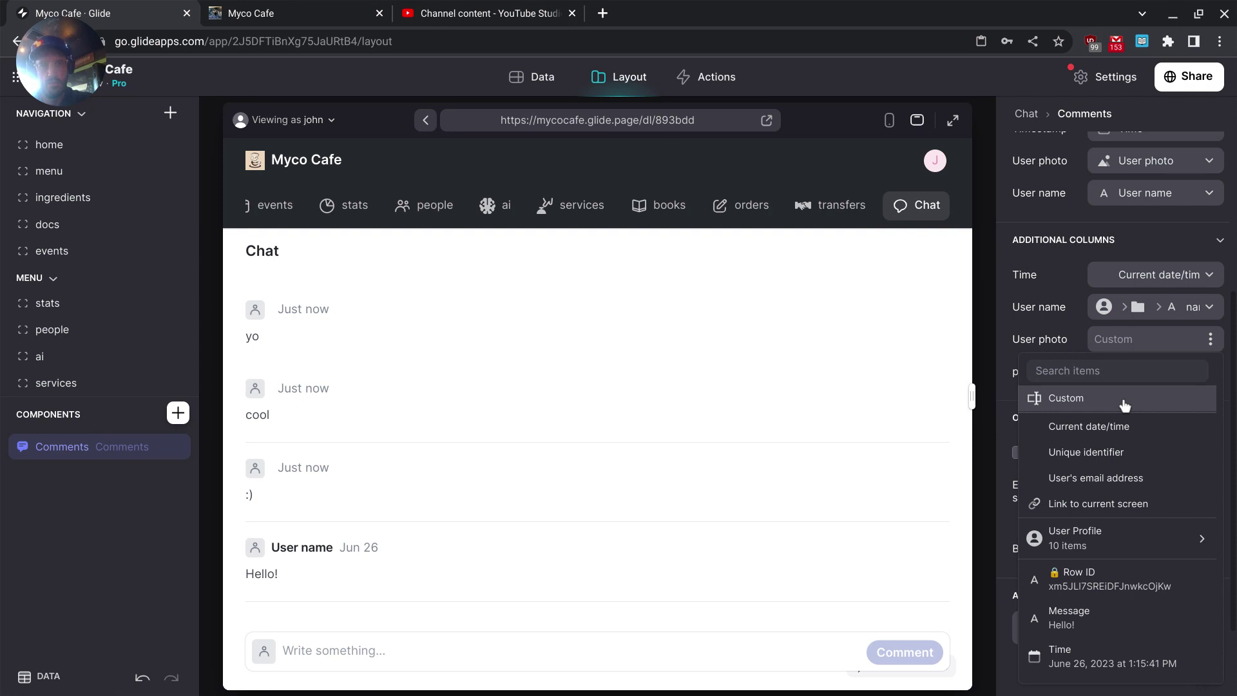
{"action": "mouse_move", "coordinate": [1075, 538]}
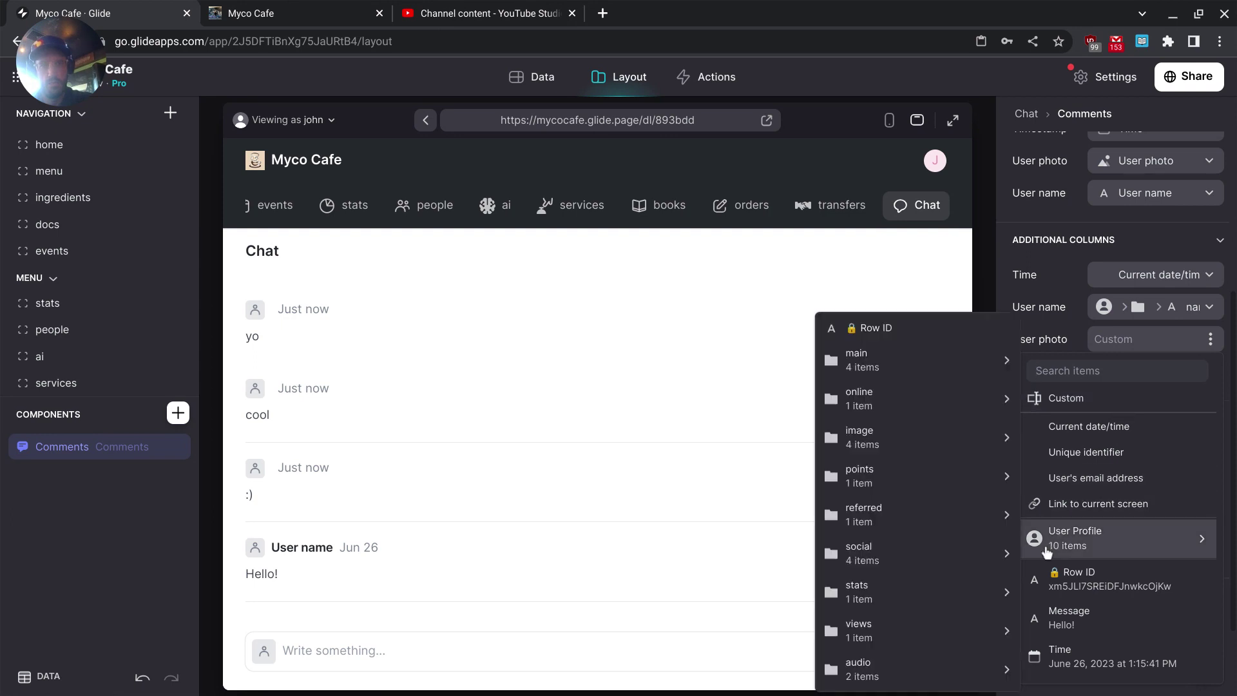
{"action": "mouse_move", "coordinate": [875, 439]}
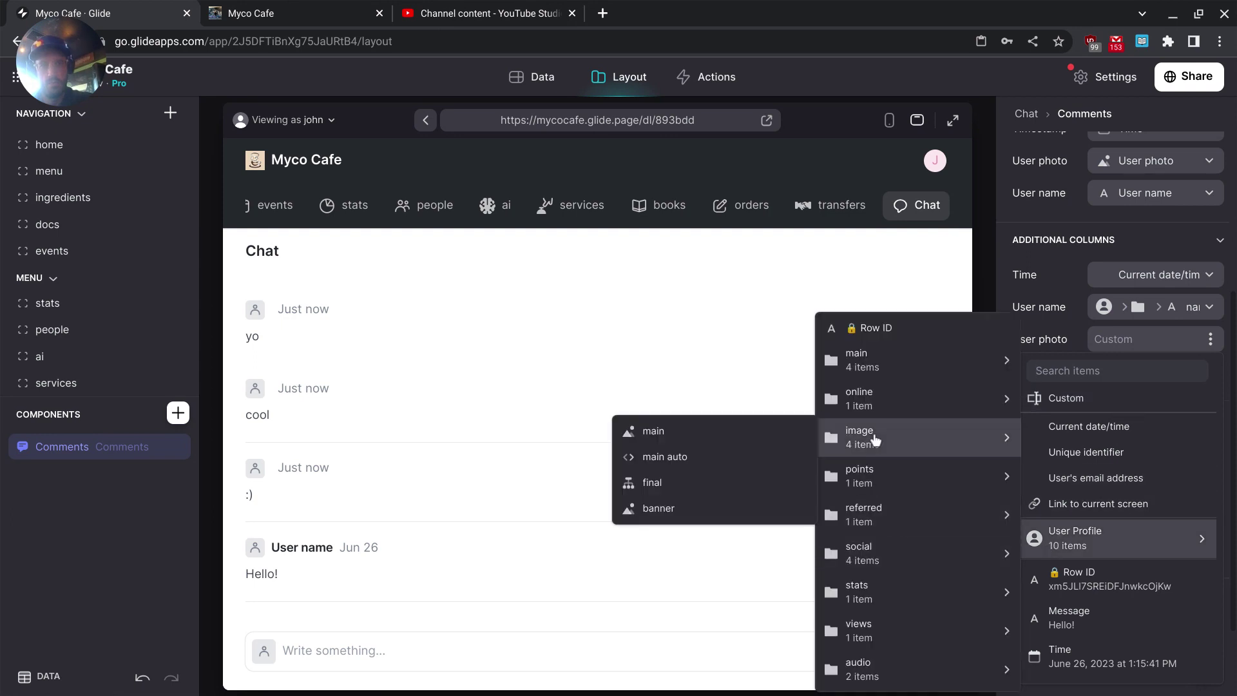
{"action": "left_click", "coordinate": [693, 485]}
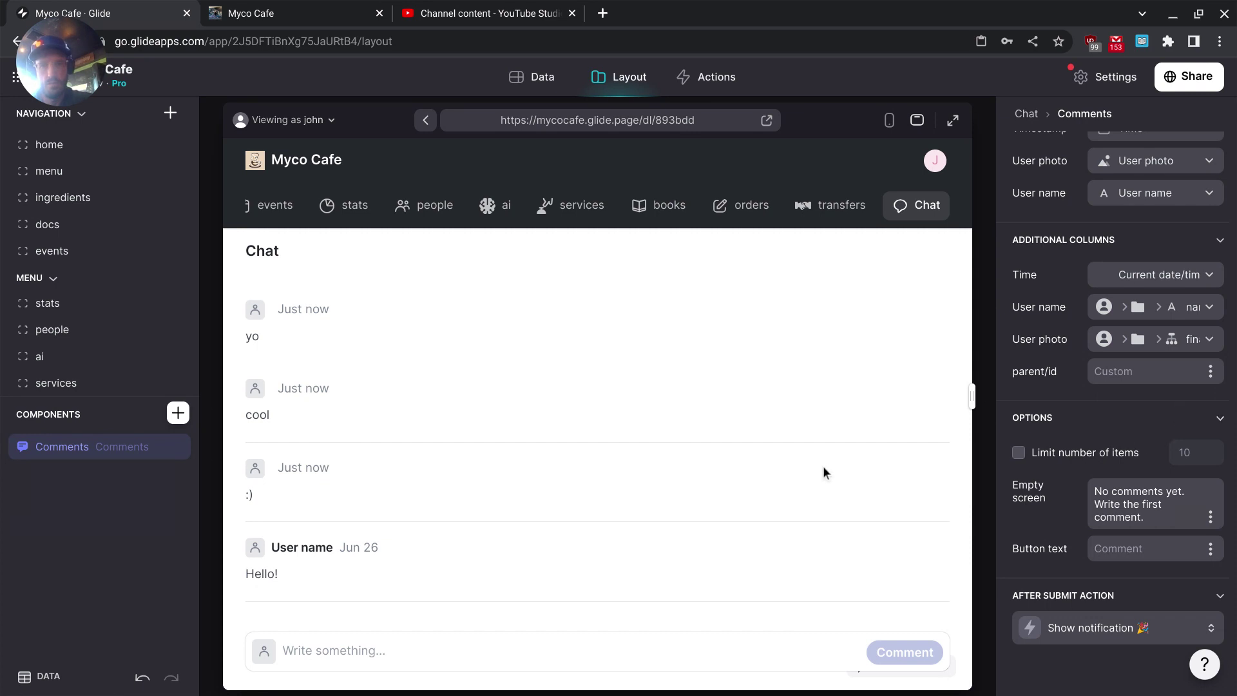
Set the Comments component's parent/id additional column to the custom value "general".
{"action": "left_click", "coordinate": [539, 642]}
{"action": "left_click", "coordinate": [1132, 373]}
{"action": "type", "text": "chat"}
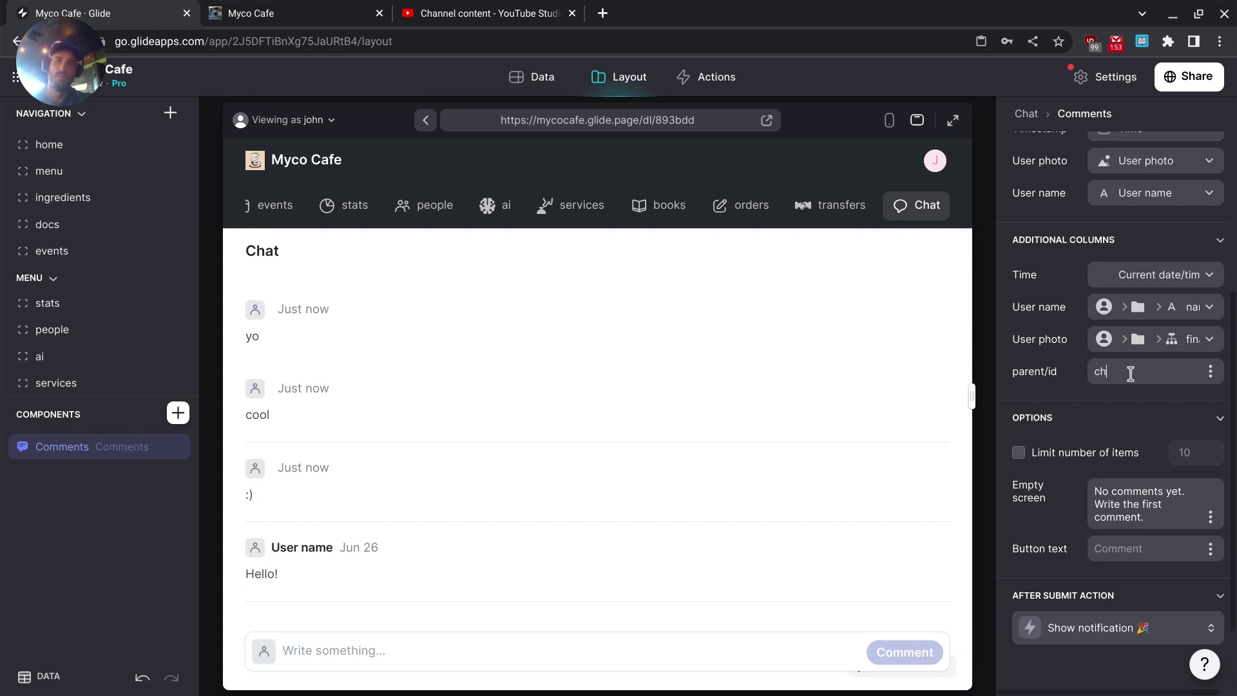
{"action": "double_click", "coordinate": [1166, 376]}
{"action": "type", "text": "general"}
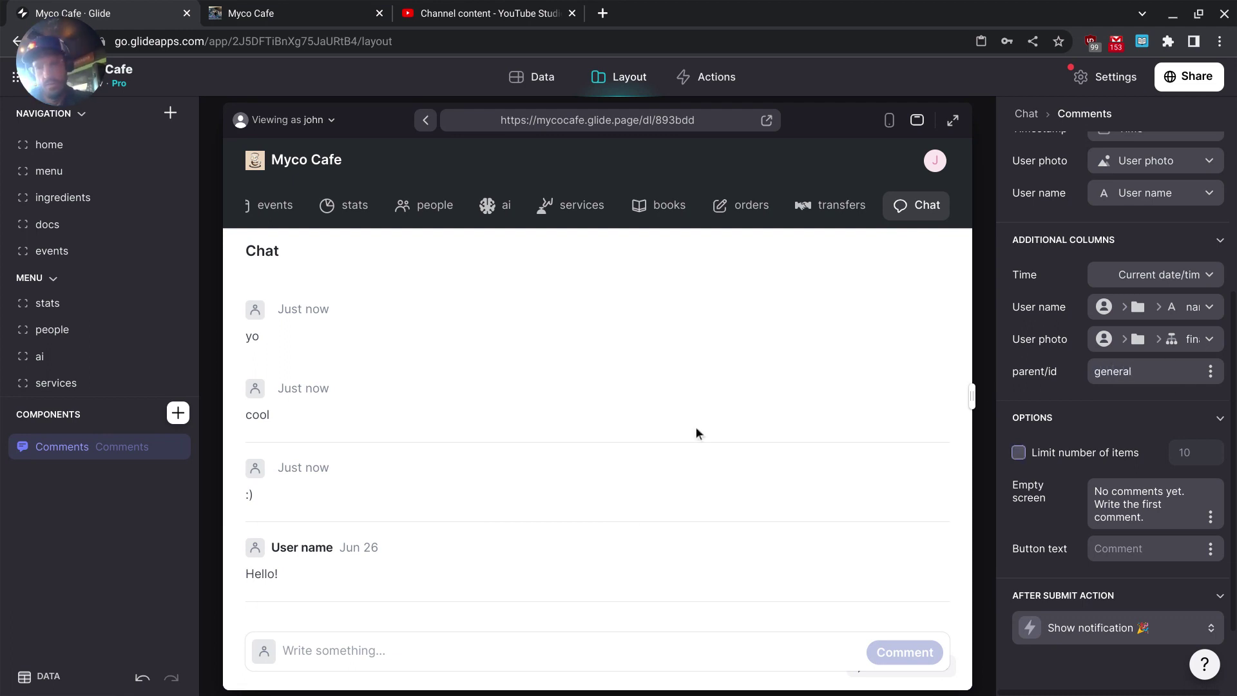
Post the test comment "hi" in the chat preview as the sample user.
{"action": "left_click", "coordinate": [526, 643]}
{"action": "type", "text": "hi"}
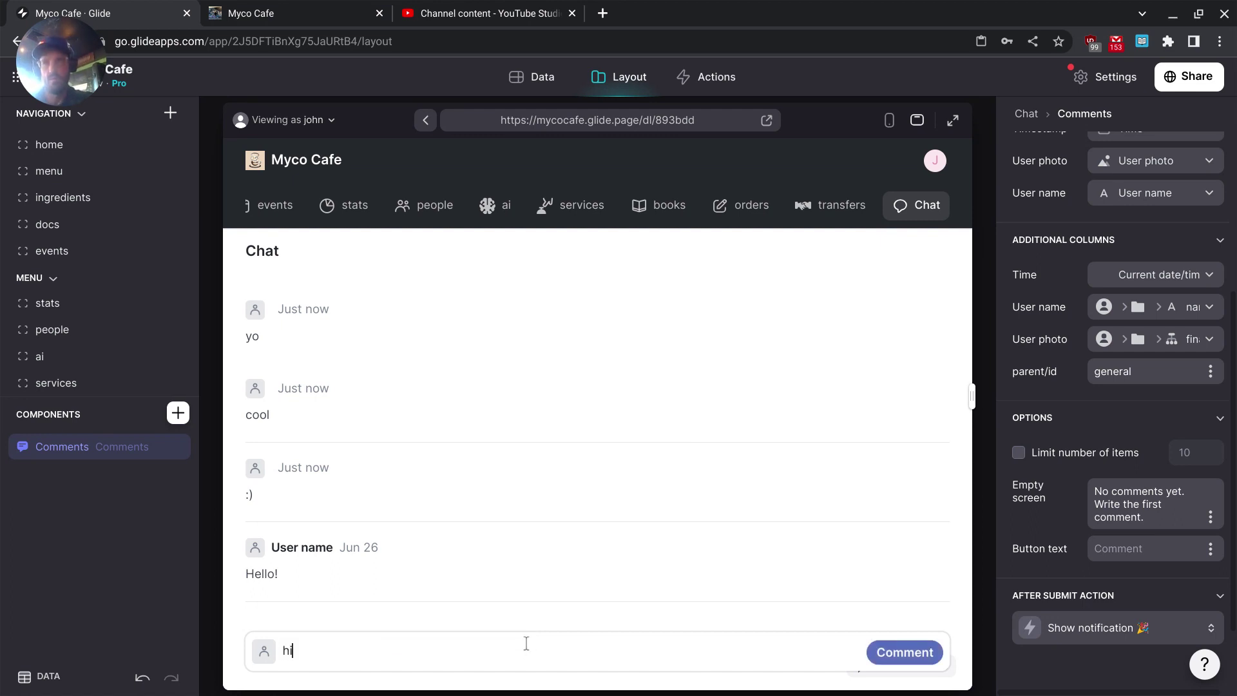
{"action": "key", "text": "Return"}
{"action": "scroll", "coordinate": [530, 446], "scroll_direction": "down", "scroll_amount": 1}
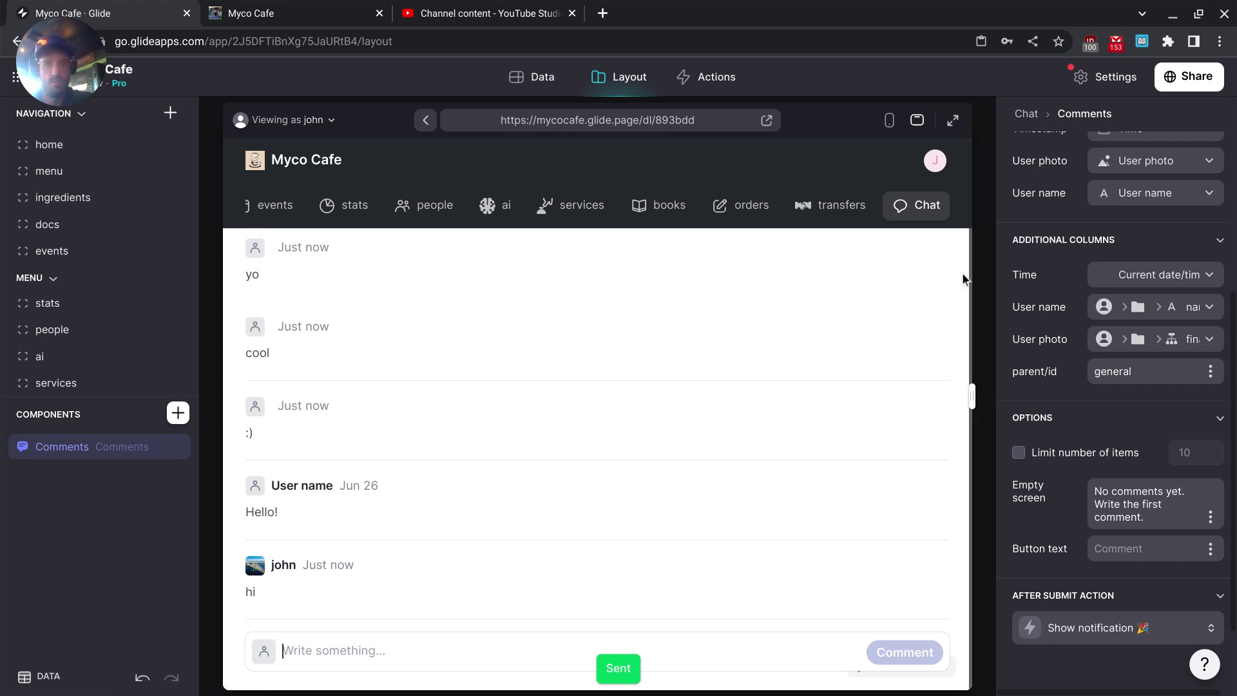
Review the Comments component's general settings and change its title to "general chat".
{"action": "scroll", "coordinate": [1155, 310], "scroll_direction": "up", "scroll_amount": 4}
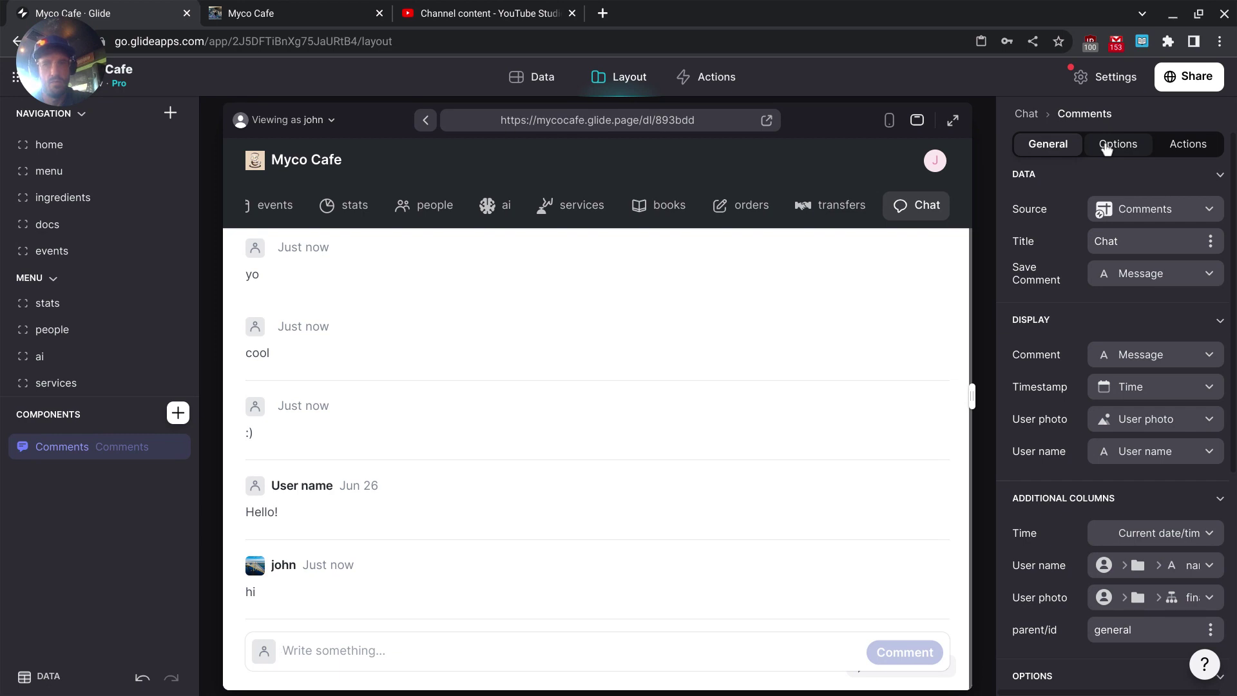
{"action": "scroll", "coordinate": [1070, 261], "scroll_direction": "down", "scroll_amount": 4}
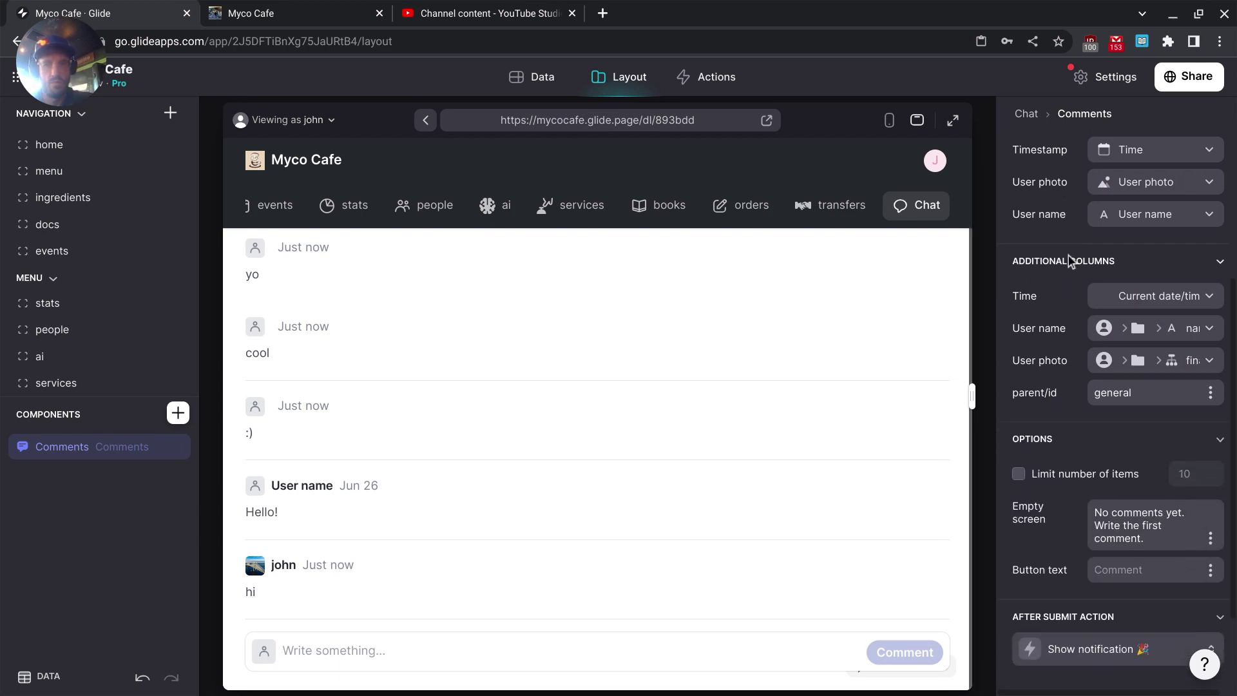
{"action": "scroll", "coordinate": [1068, 260], "scroll_direction": "down", "scroll_amount": 2}
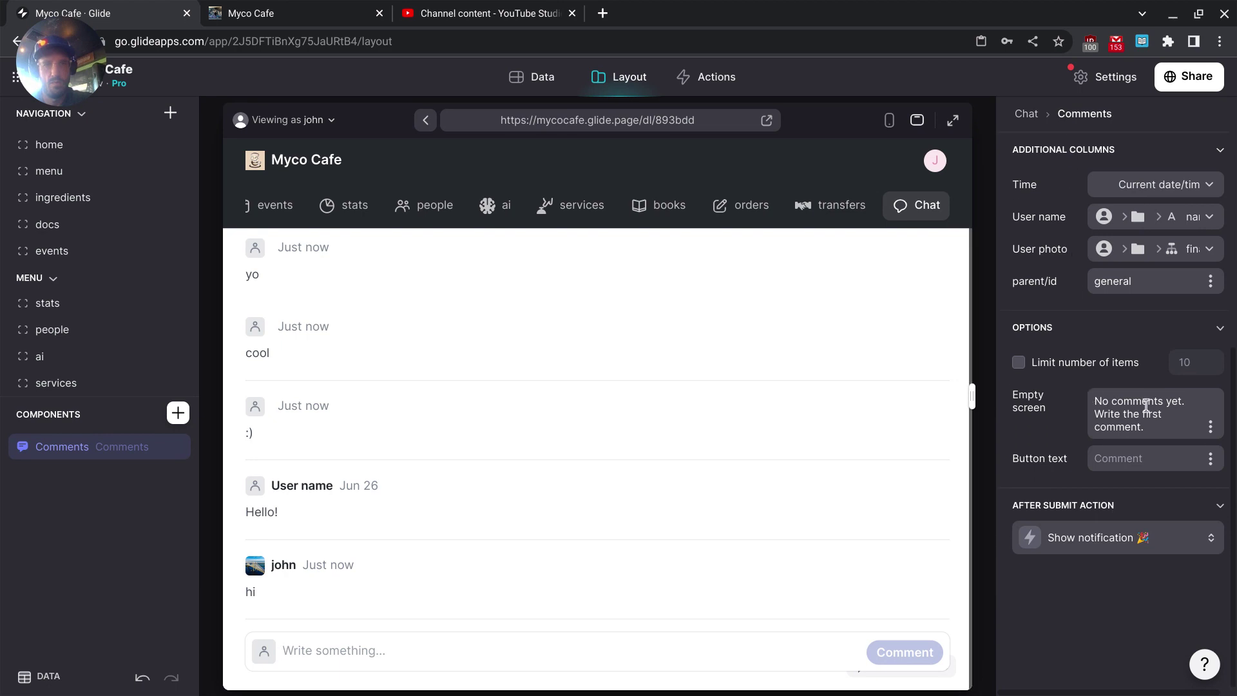
{"action": "scroll", "coordinate": [1150, 424], "scroll_direction": "up", "scroll_amount": 6}
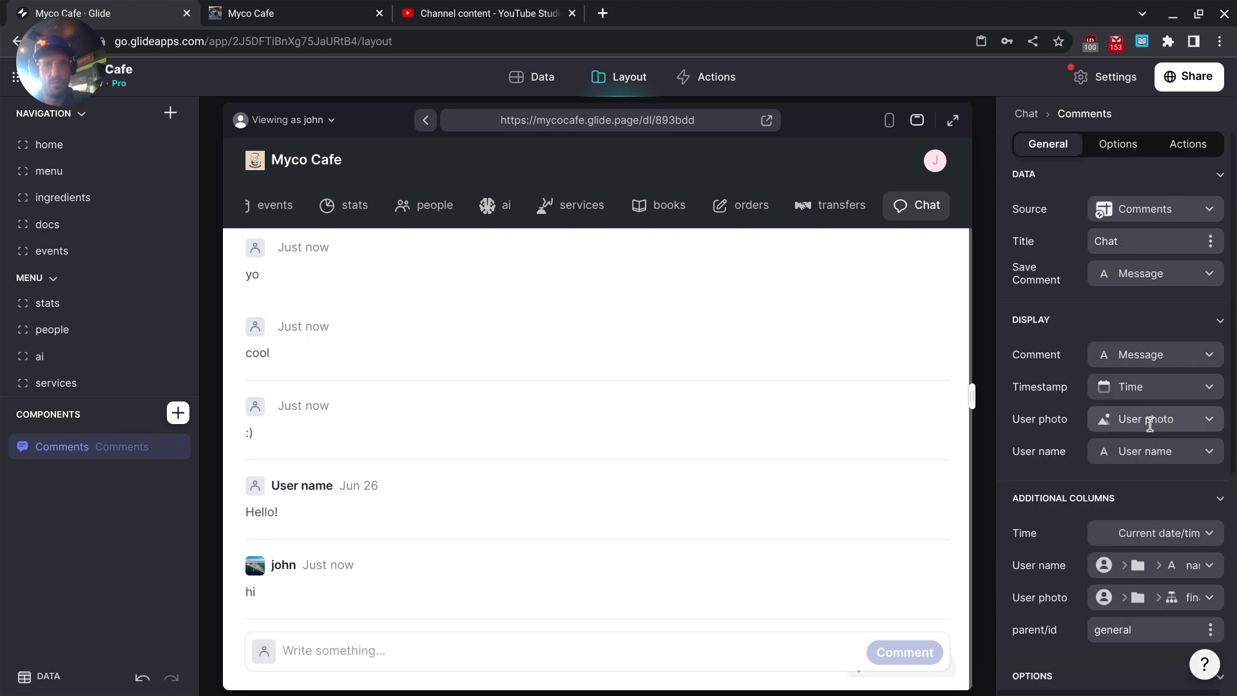
{"action": "double_click", "coordinate": [1103, 240]}
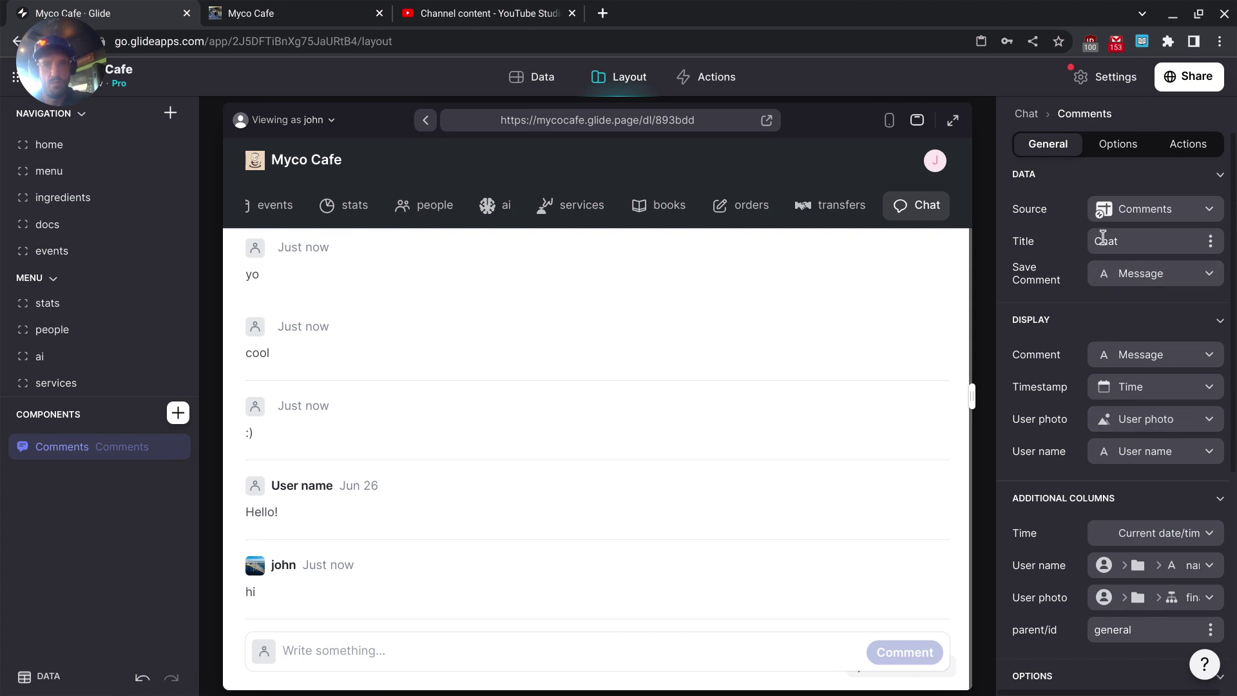
{"action": "type", "text": "general chat"}
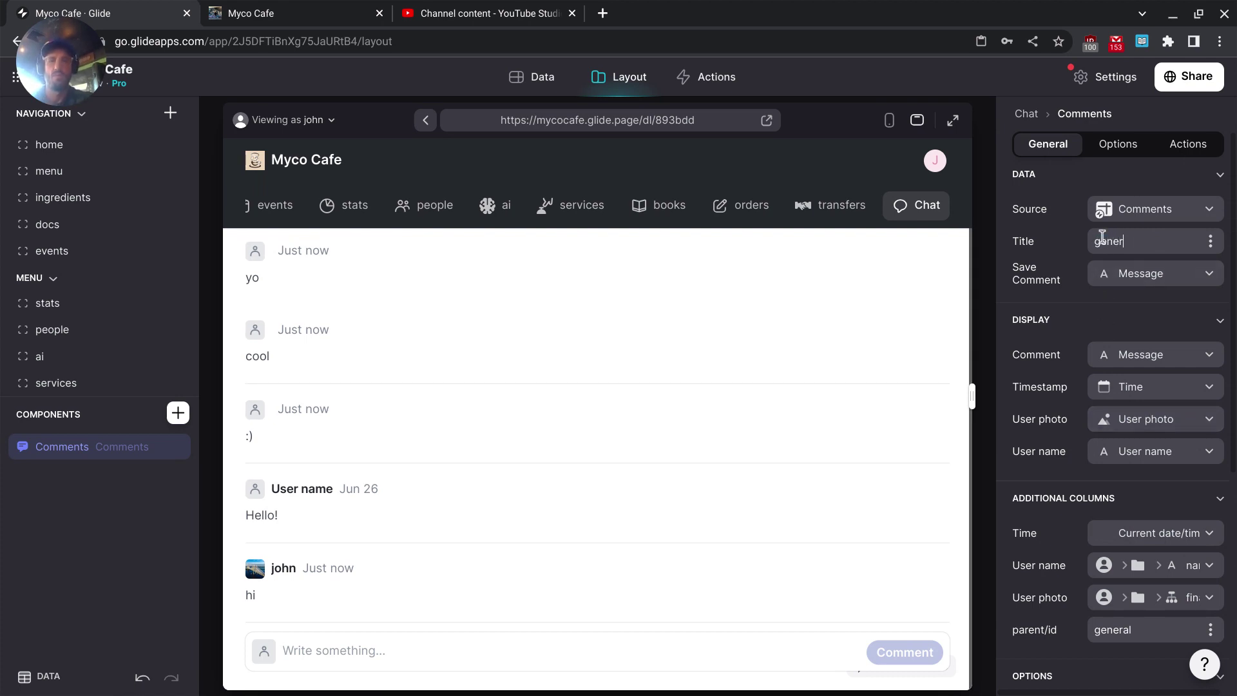
{"action": "key", "text": "Tab"}
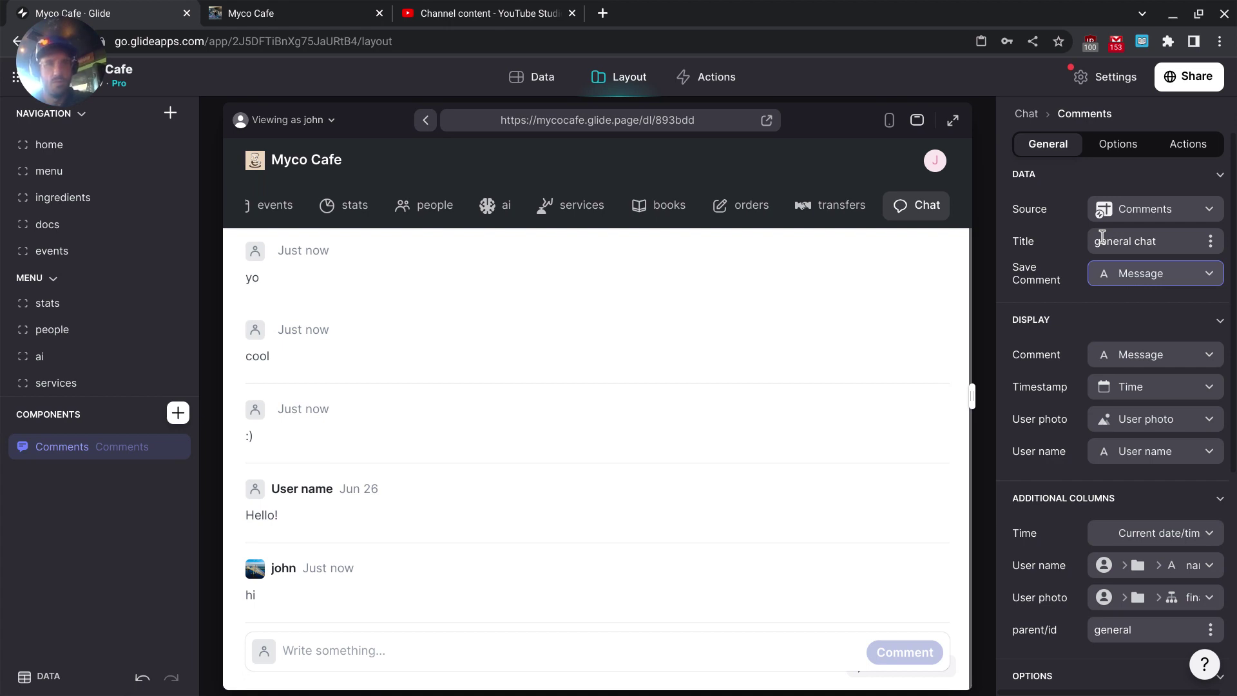
{"action": "left_click", "coordinate": [1091, 296]}
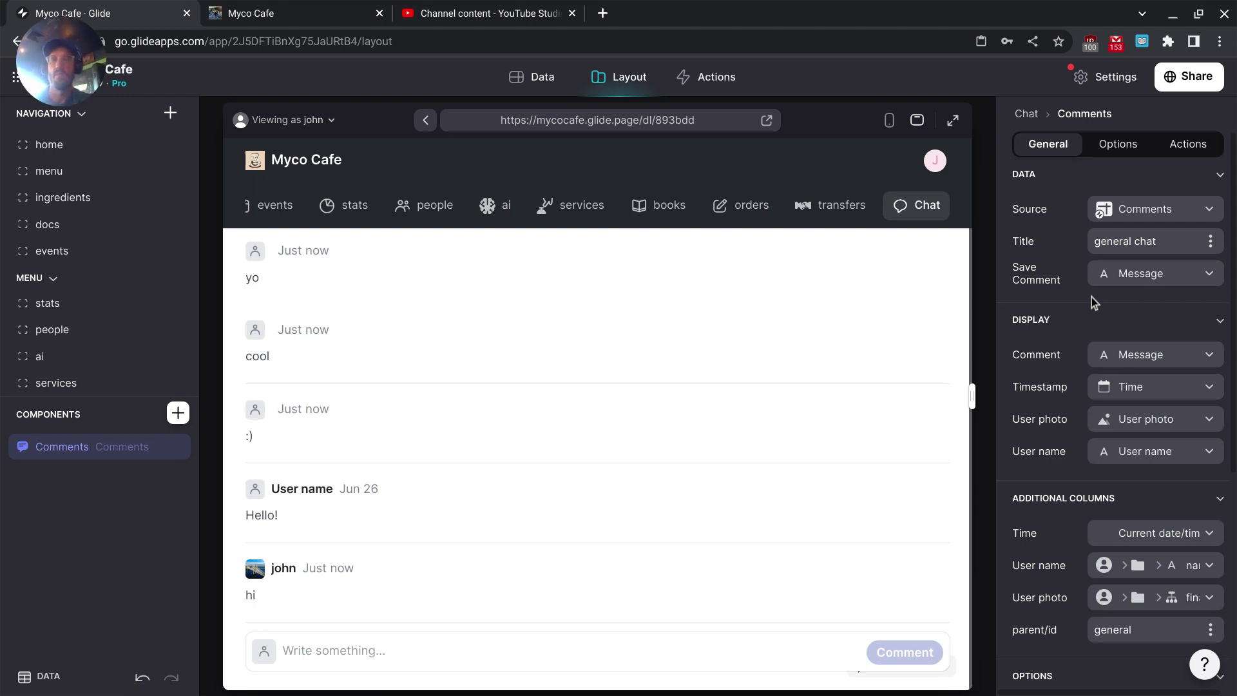
Add a data filter to the Comments component that checks the parent/id column.
{"action": "left_click", "coordinate": [1109, 146]}
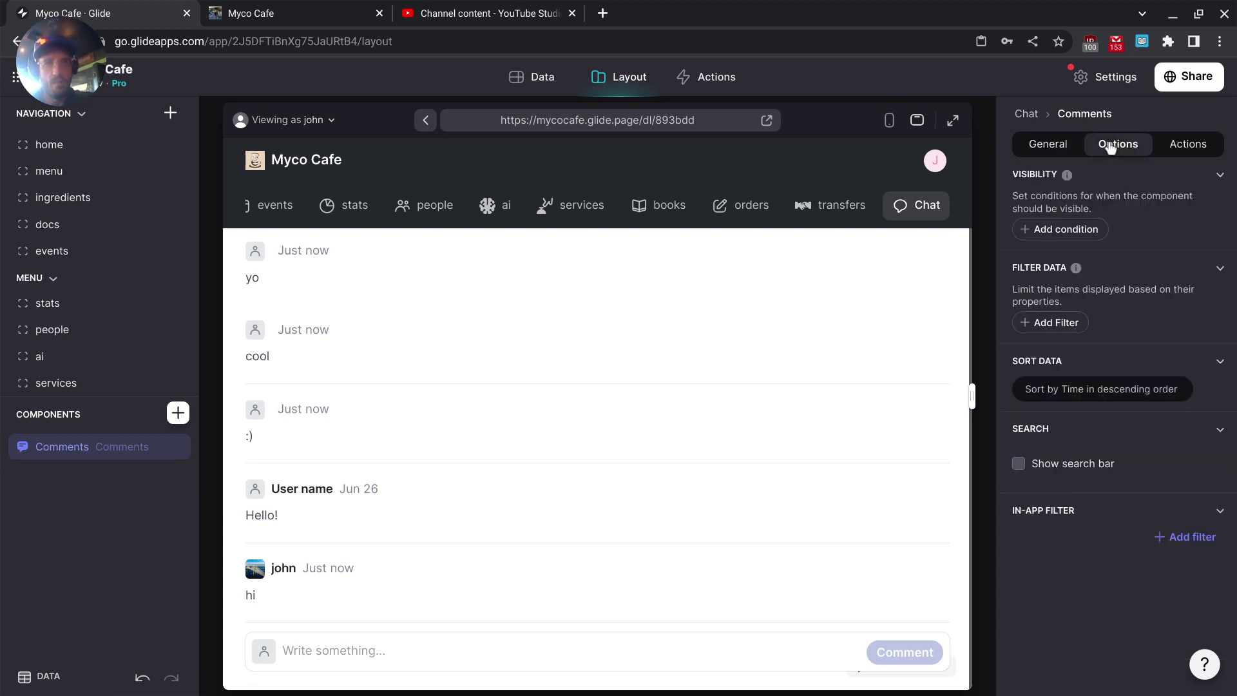
{"action": "left_click", "coordinate": [1049, 323]}
{"action": "left_click", "coordinate": [1058, 297]}
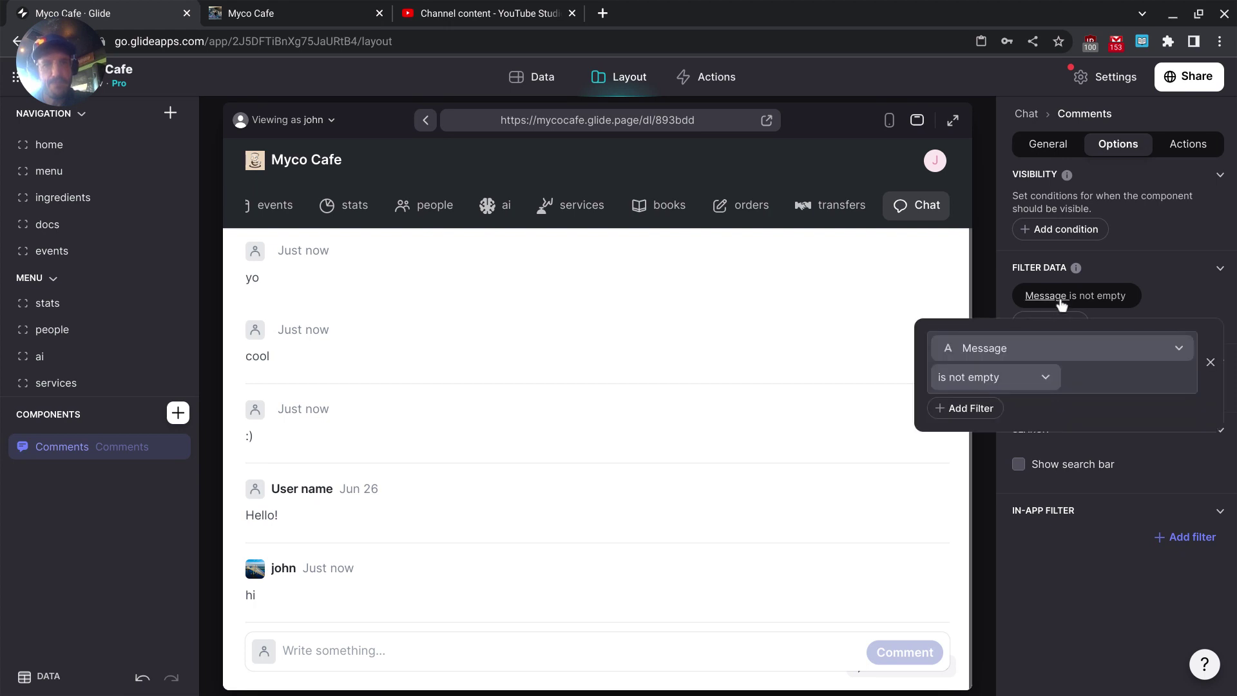
{"action": "left_click", "coordinate": [1041, 356]}
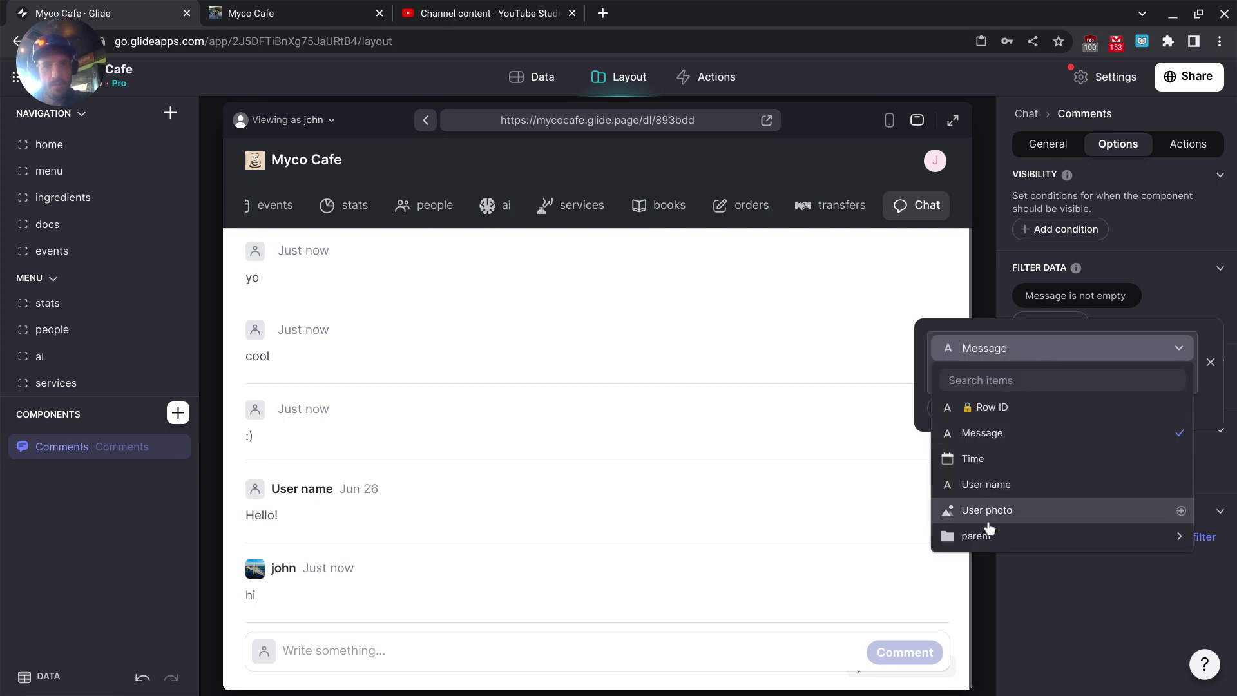
{"action": "mouse_move", "coordinate": [987, 536]}
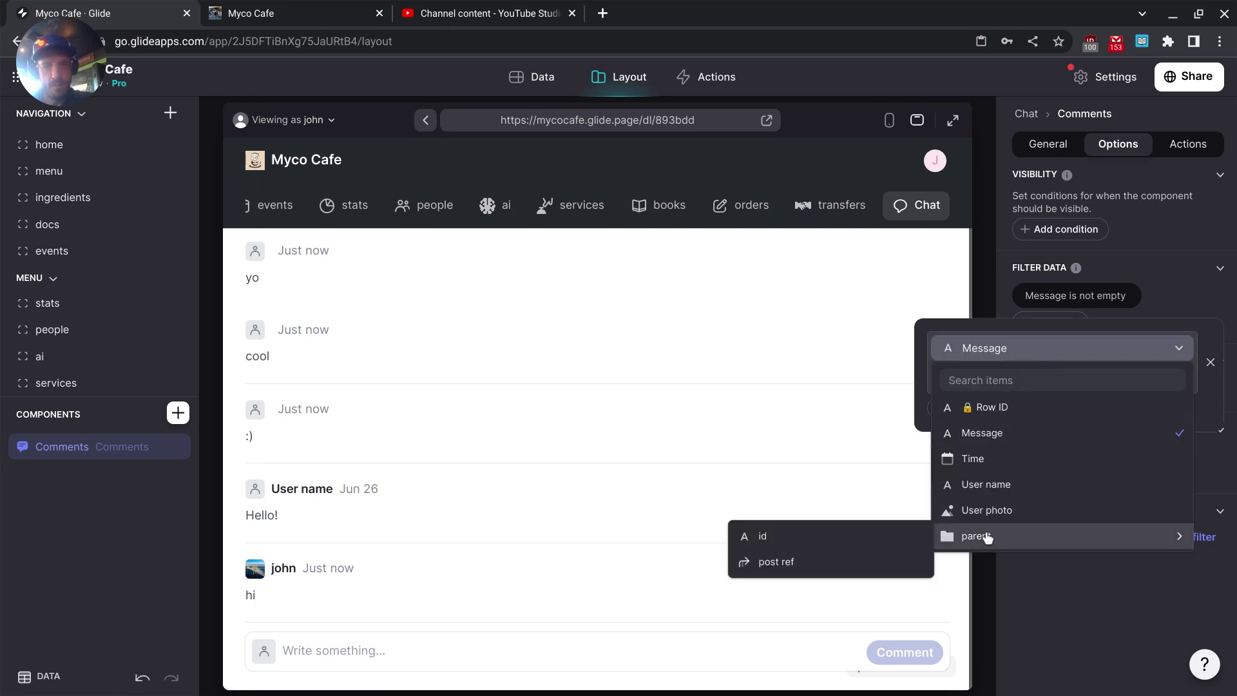
{"action": "left_click", "coordinate": [881, 538]}
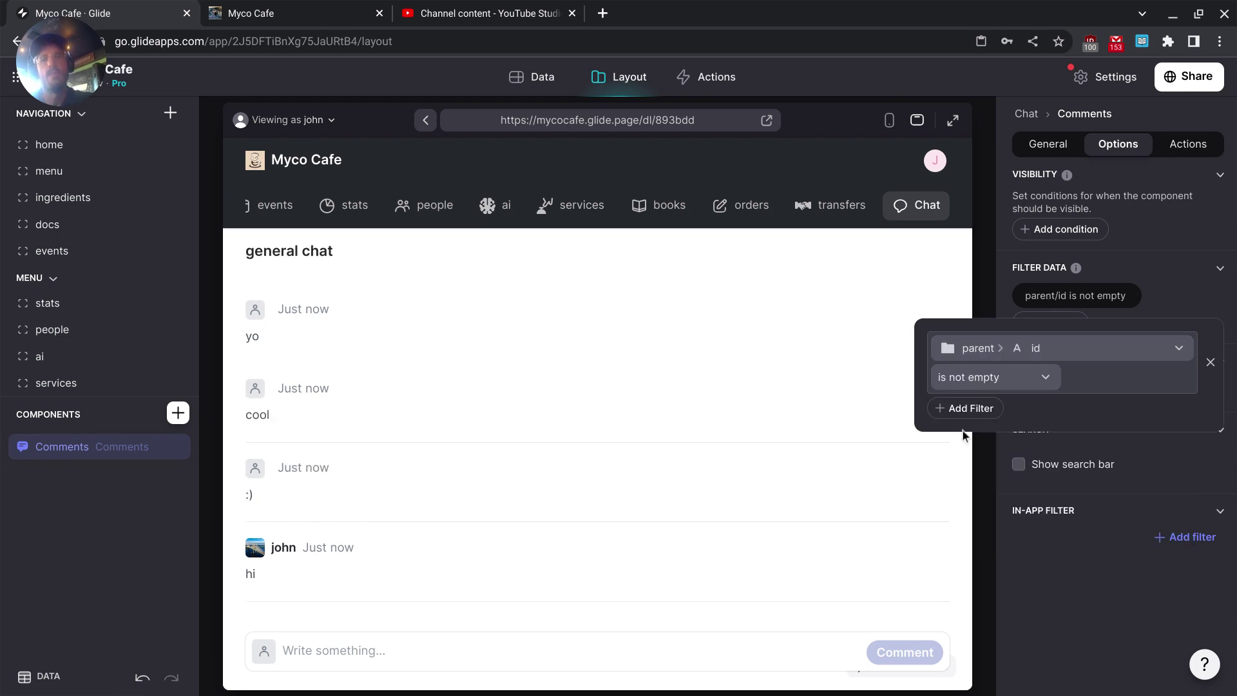
Set the filter's condition to match only comments whose parent/id is "general".
{"action": "left_click", "coordinate": [987, 381]}
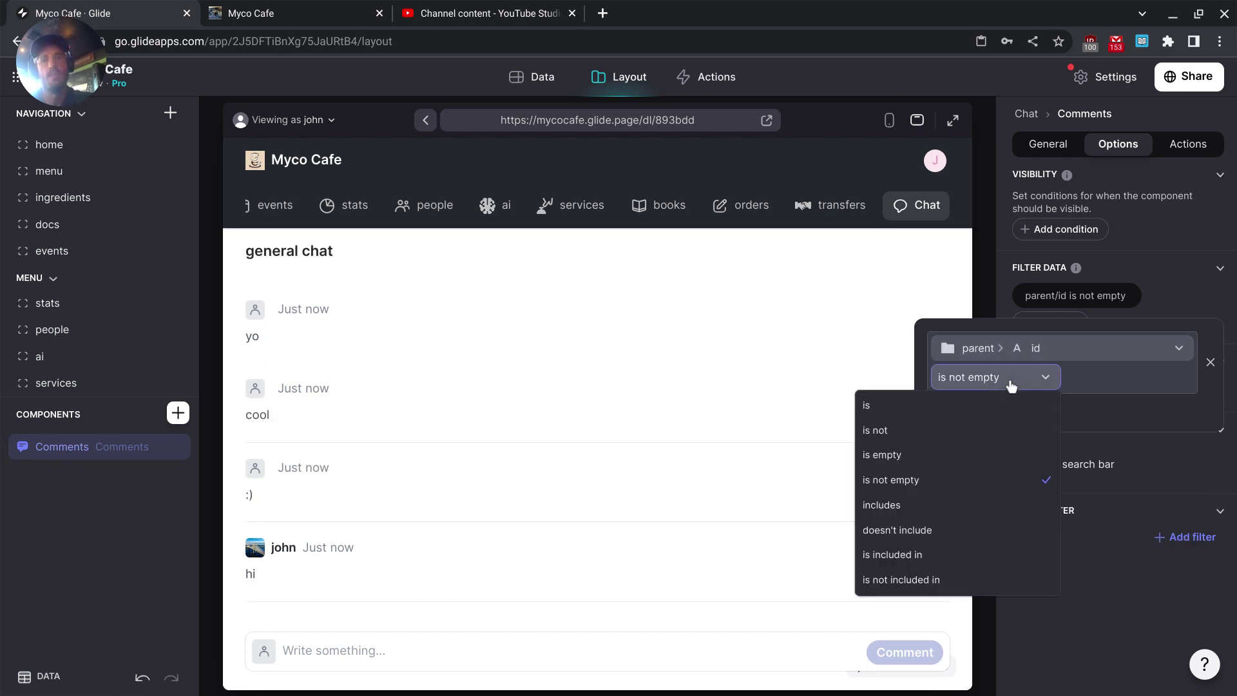
{"action": "left_click", "coordinate": [978, 405]}
{"action": "left_click", "coordinate": [1136, 380]}
{"action": "type", "text": "g"}
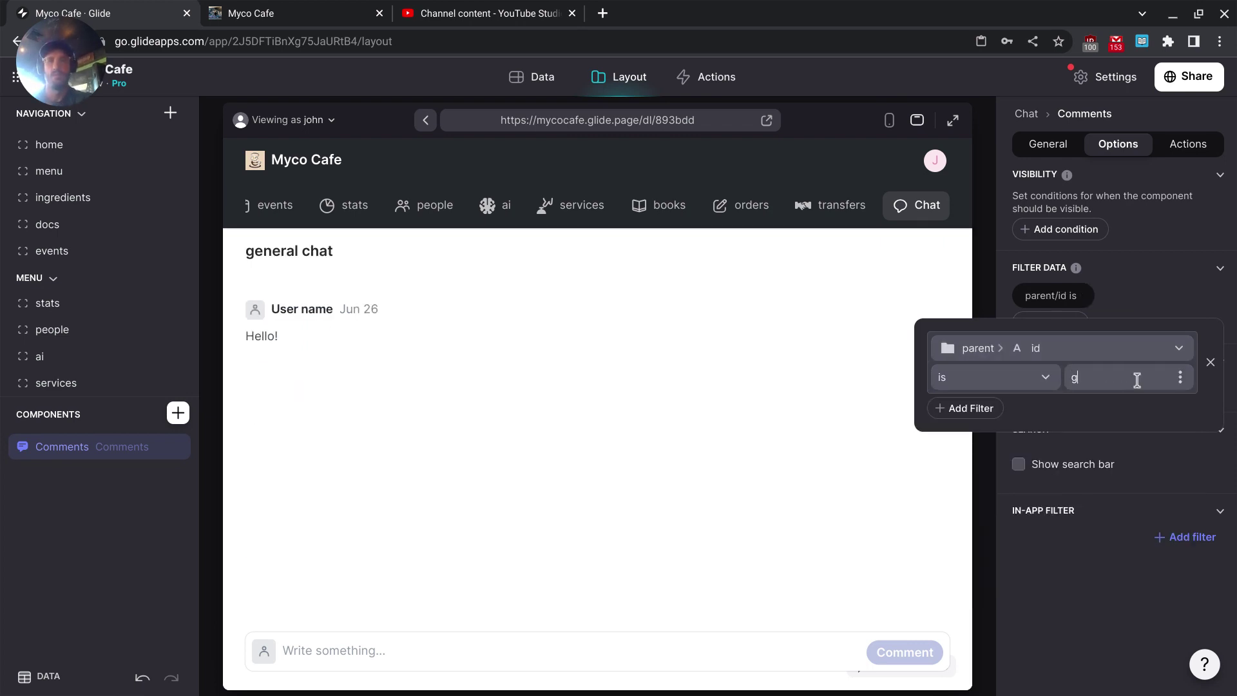
{"action": "type", "text": "enerl"}
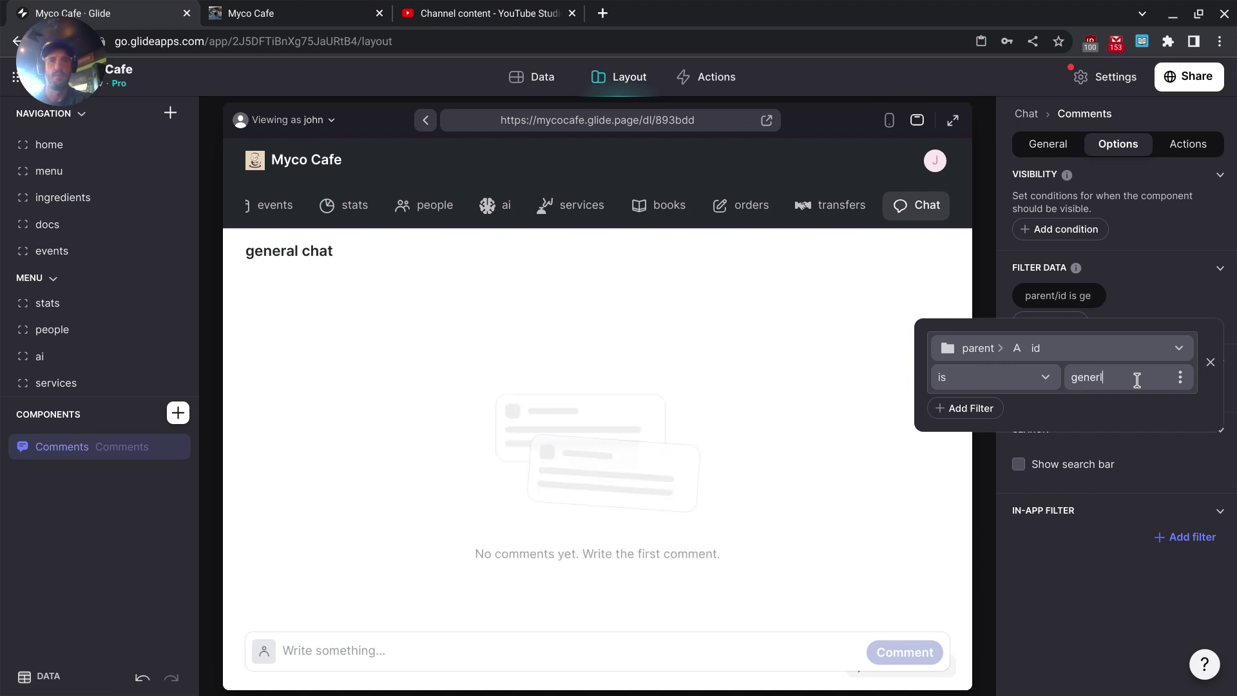
{"action": "key", "text": "BackSpace"}
{"action": "type", "text": "al"}
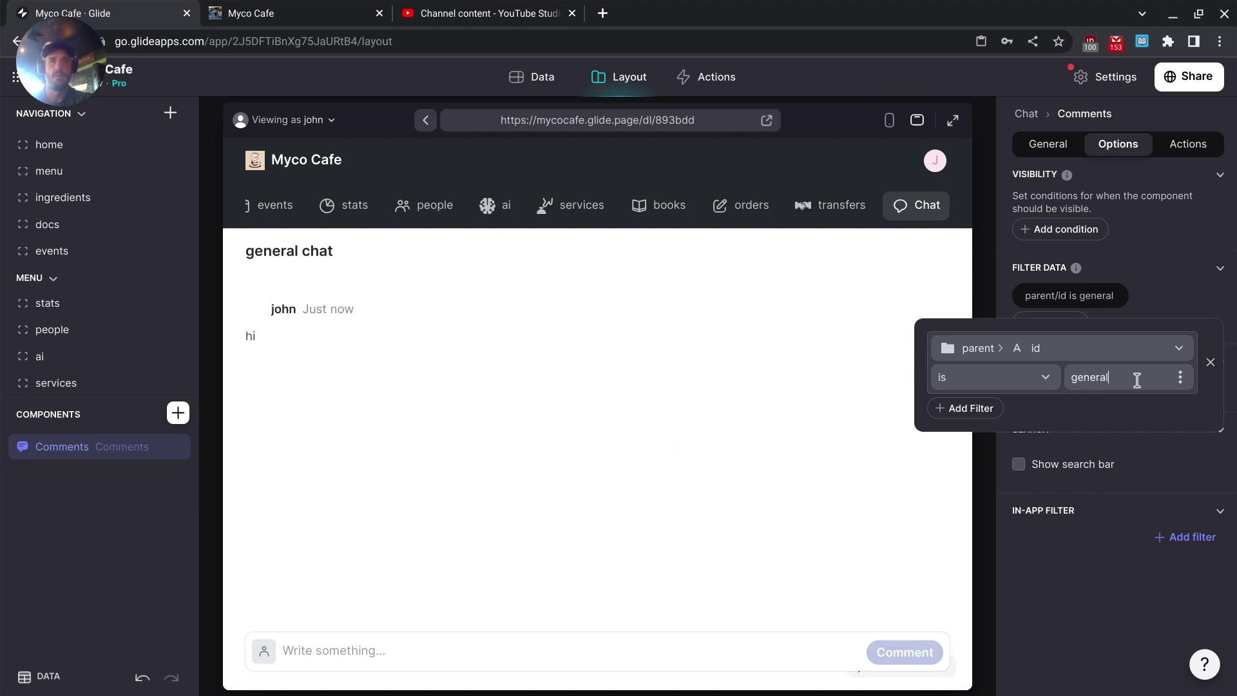
{"action": "left_click", "coordinate": [822, 458]}
{"action": "left_click", "coordinate": [423, 643]}
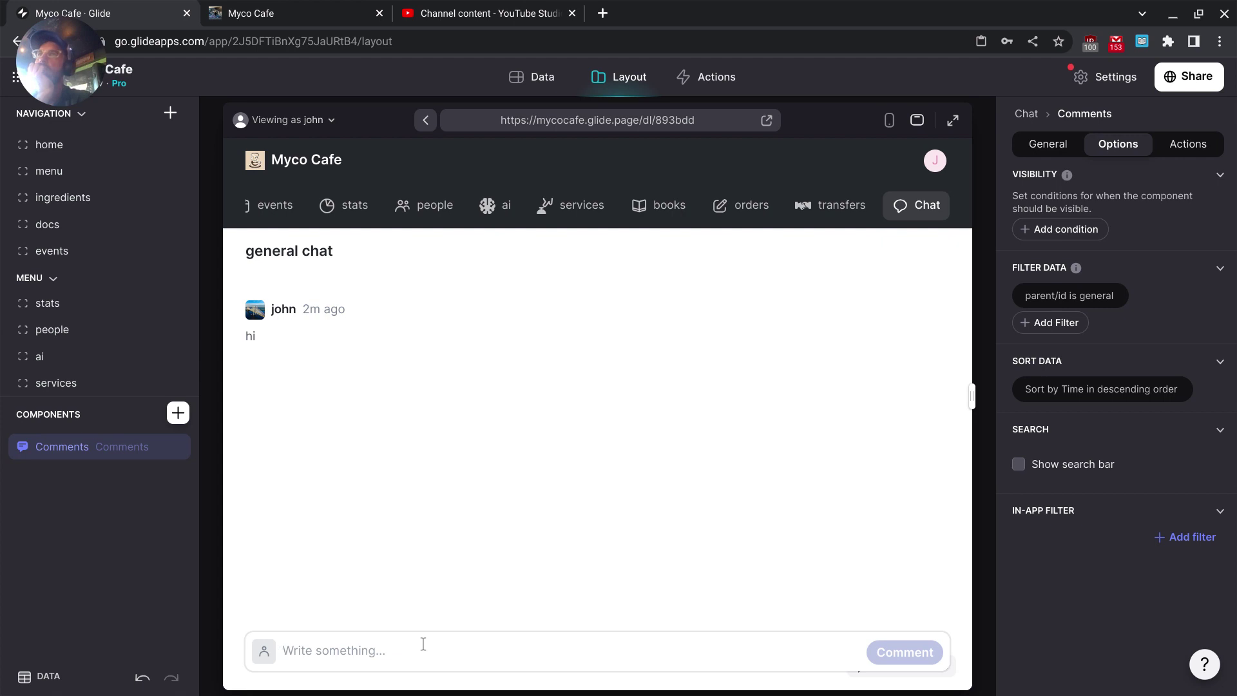
{"action": "left_click", "coordinate": [410, 464]}
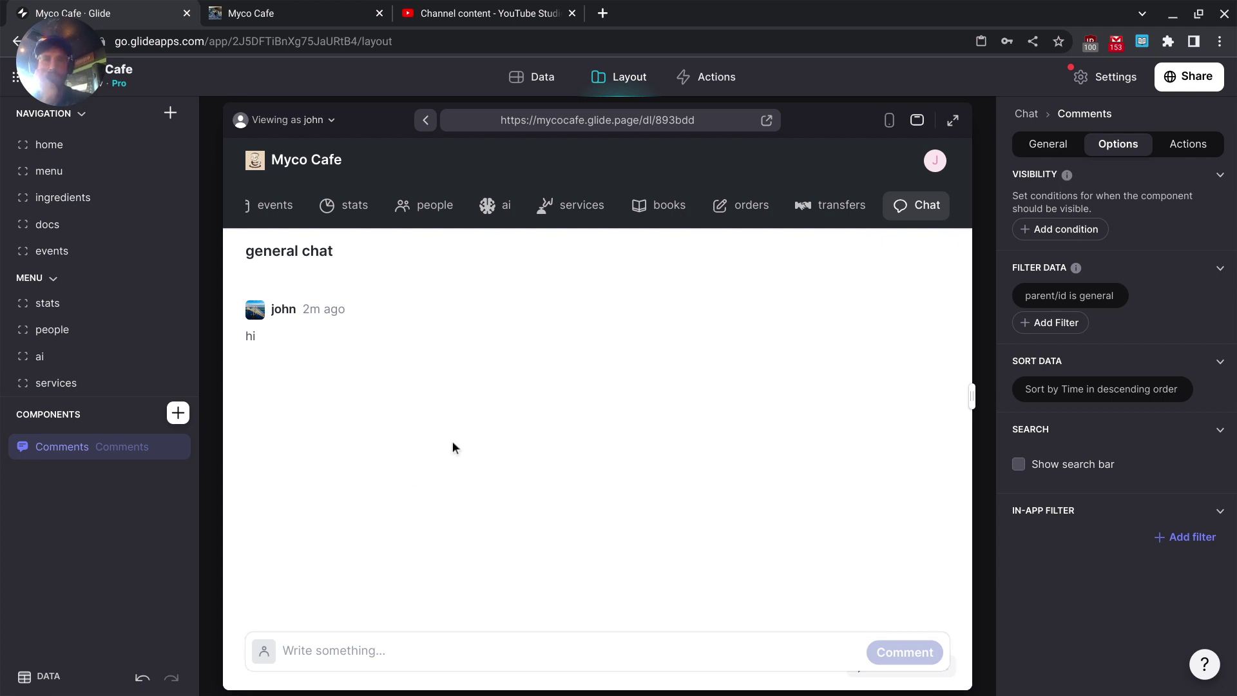
Look over the orders page and the stats page with its totals, views collection and charts.
{"action": "left_click", "coordinate": [752, 215]}
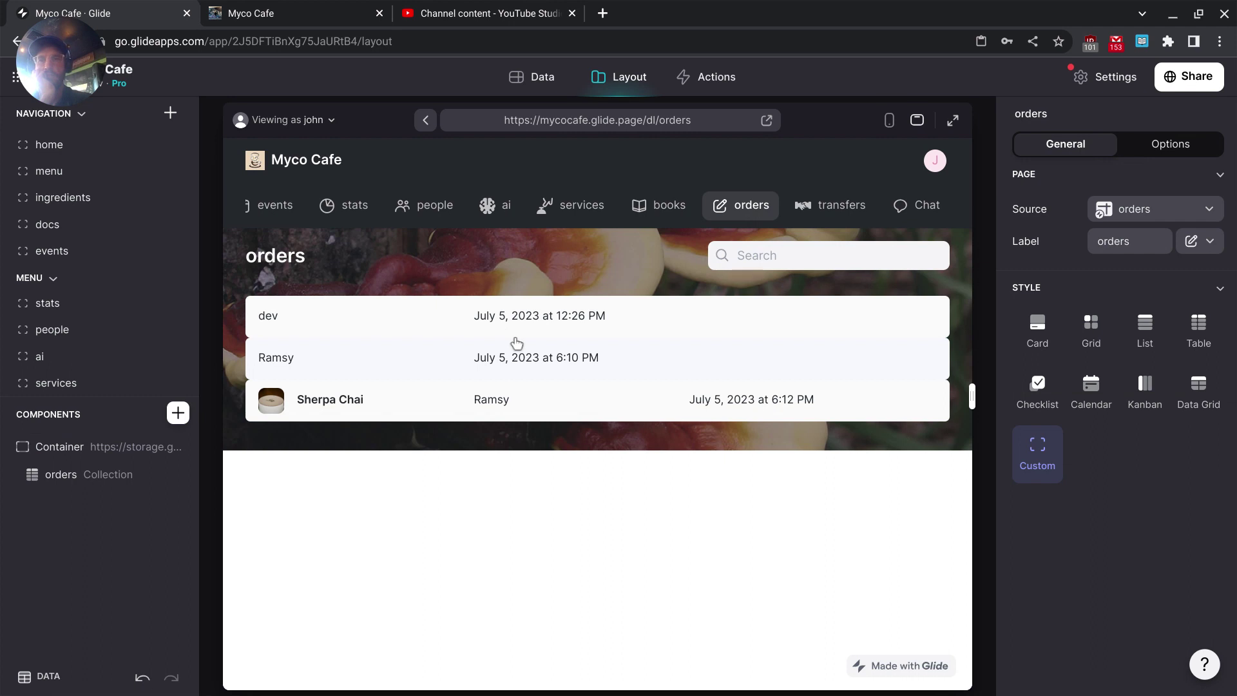
{"action": "left_click", "coordinate": [364, 206]}
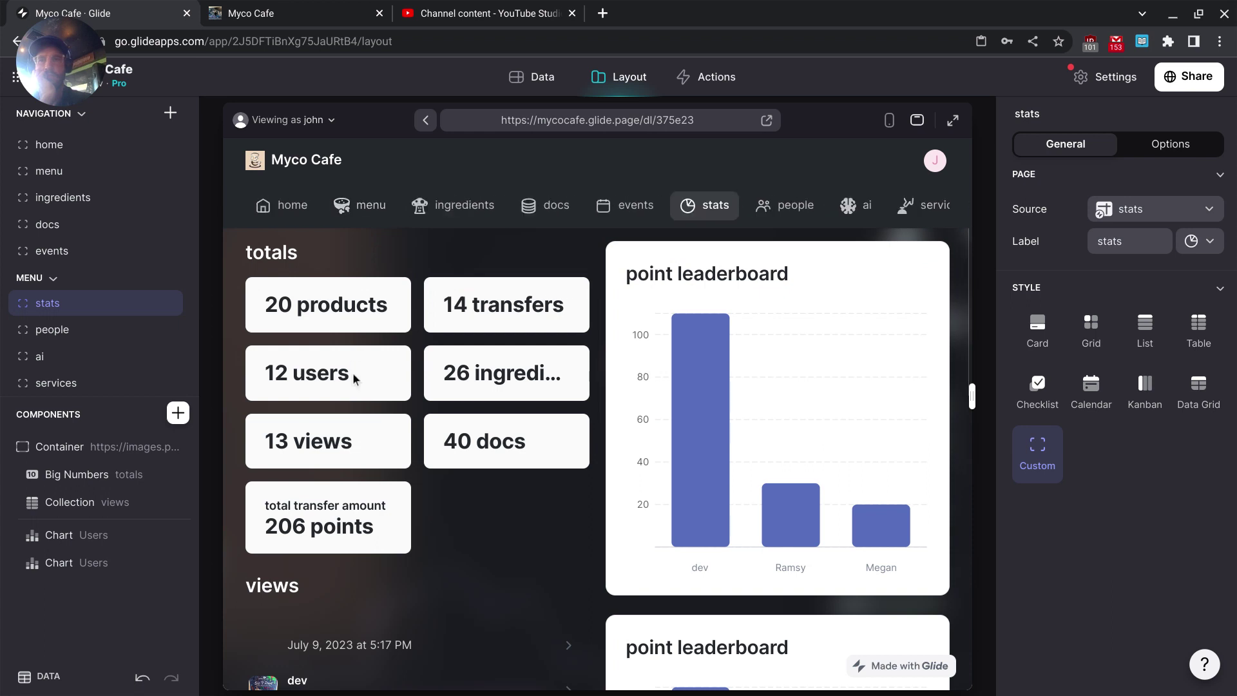
{"action": "scroll", "coordinate": [353, 373], "scroll_direction": "down", "scroll_amount": 3}
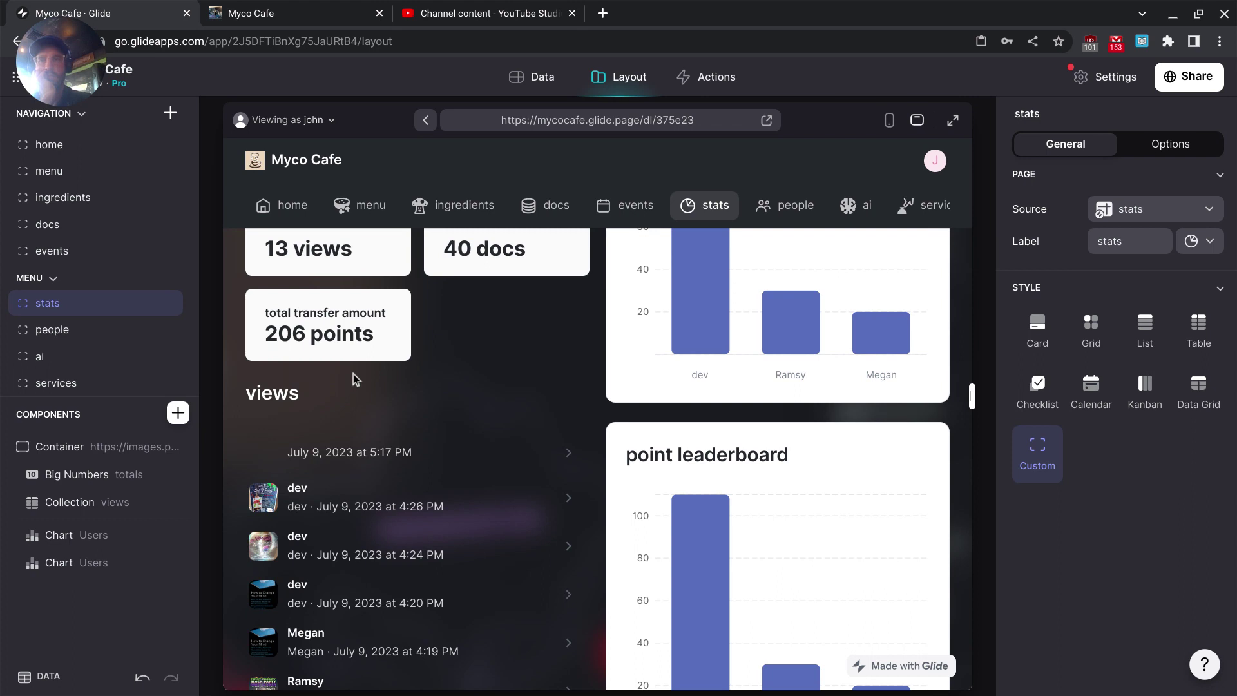
{"action": "scroll", "coordinate": [353, 374], "scroll_direction": "down", "scroll_amount": 7}
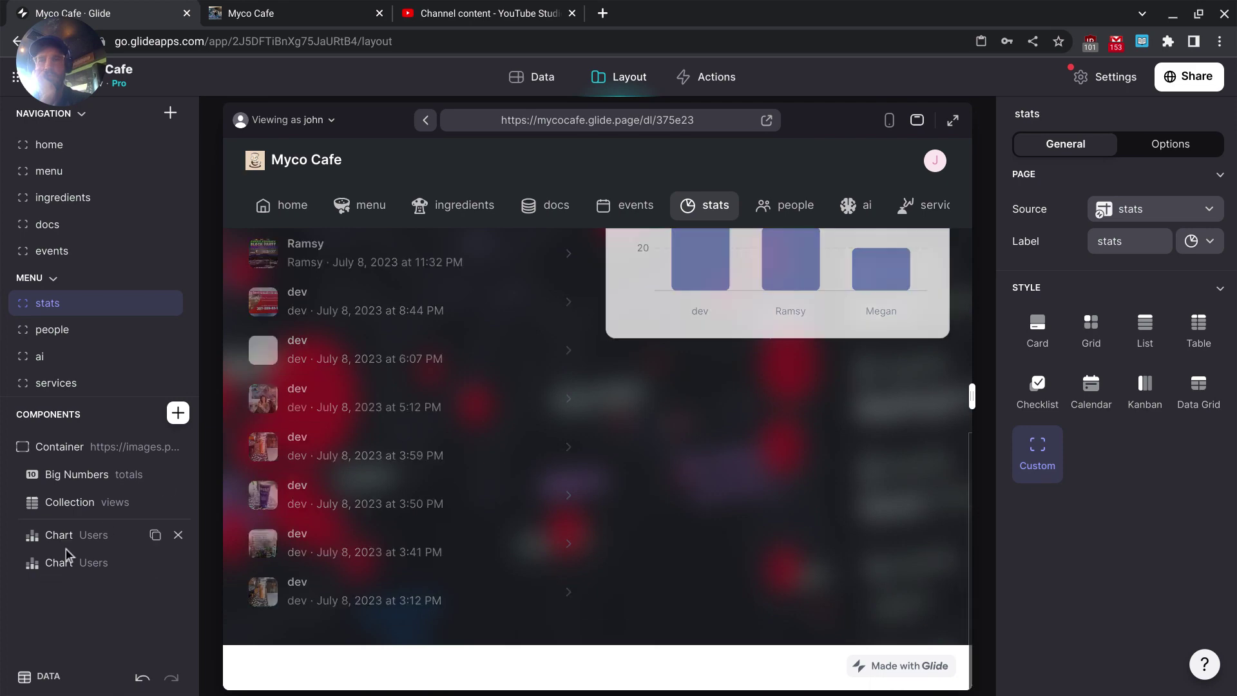
{"action": "mouse_move", "coordinate": [78, 536]}
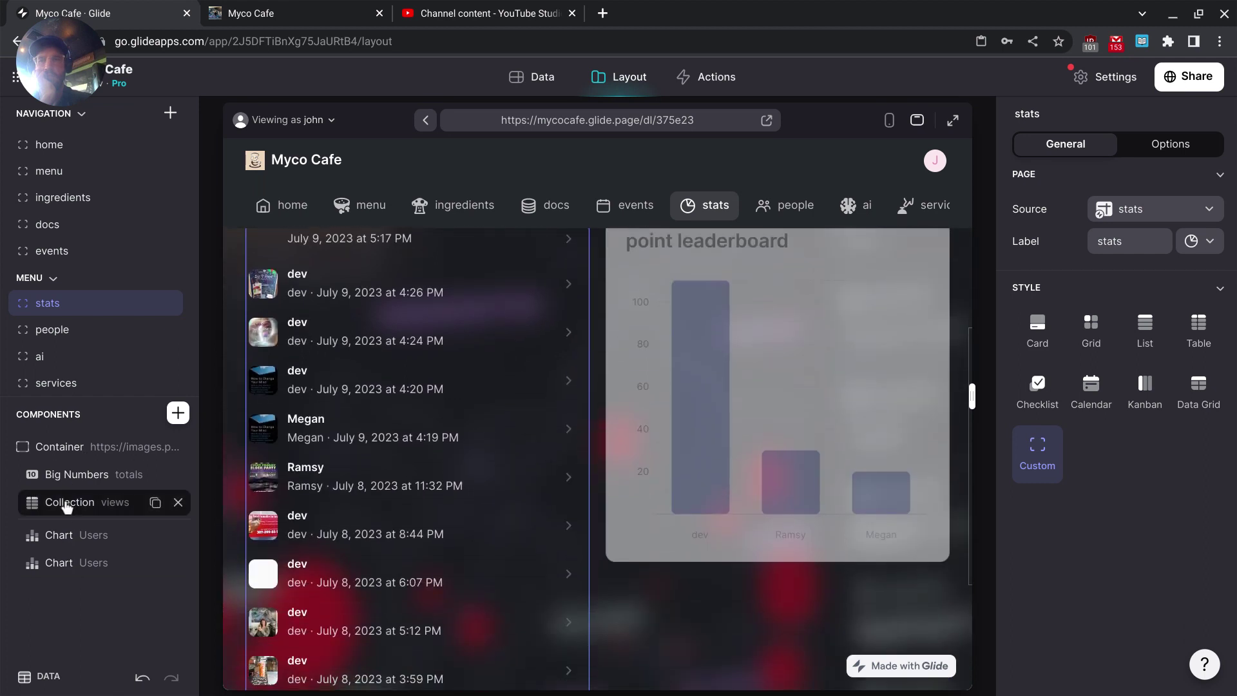
Rename the collection component on the stats page as "views".
{"action": "left_click", "coordinate": [67, 504]}
{"action": "left_click", "coordinate": [67, 505]}
{"action": "type", "text": "views"}
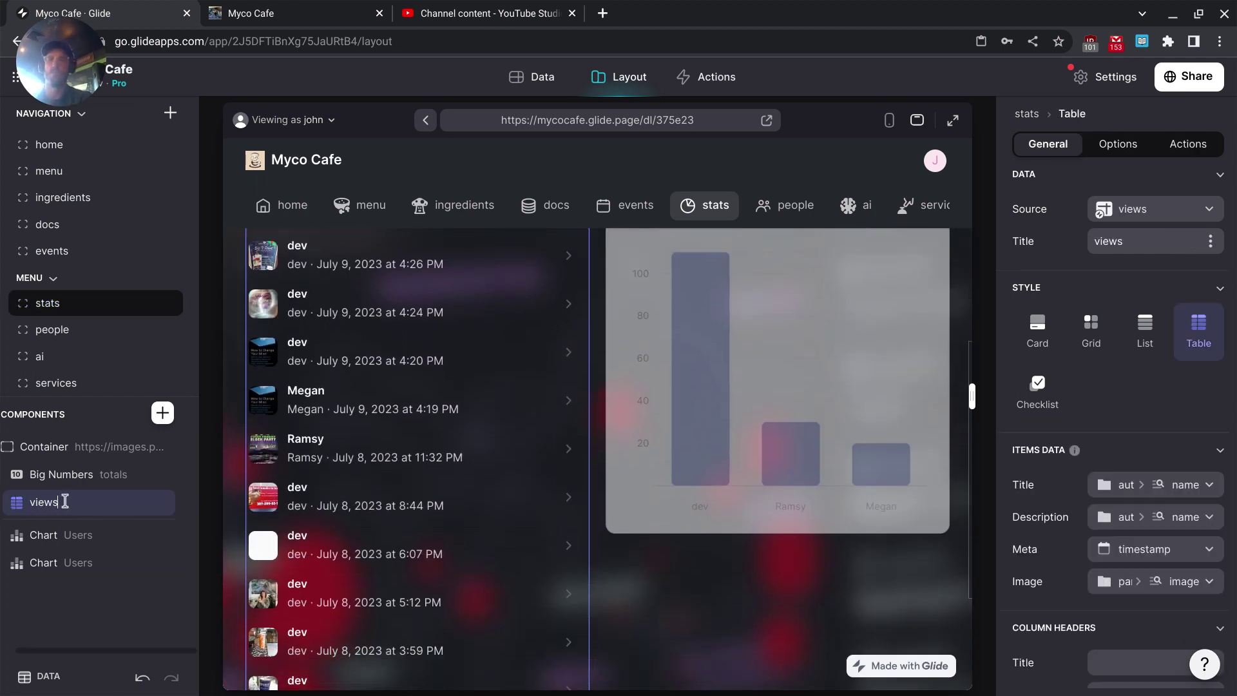
{"action": "key", "text": "Return"}
Set the views collection's page size to 10, with the limit on the number of items turned off.
{"action": "scroll", "coordinate": [1152, 421], "scroll_direction": "down", "scroll_amount": 6}
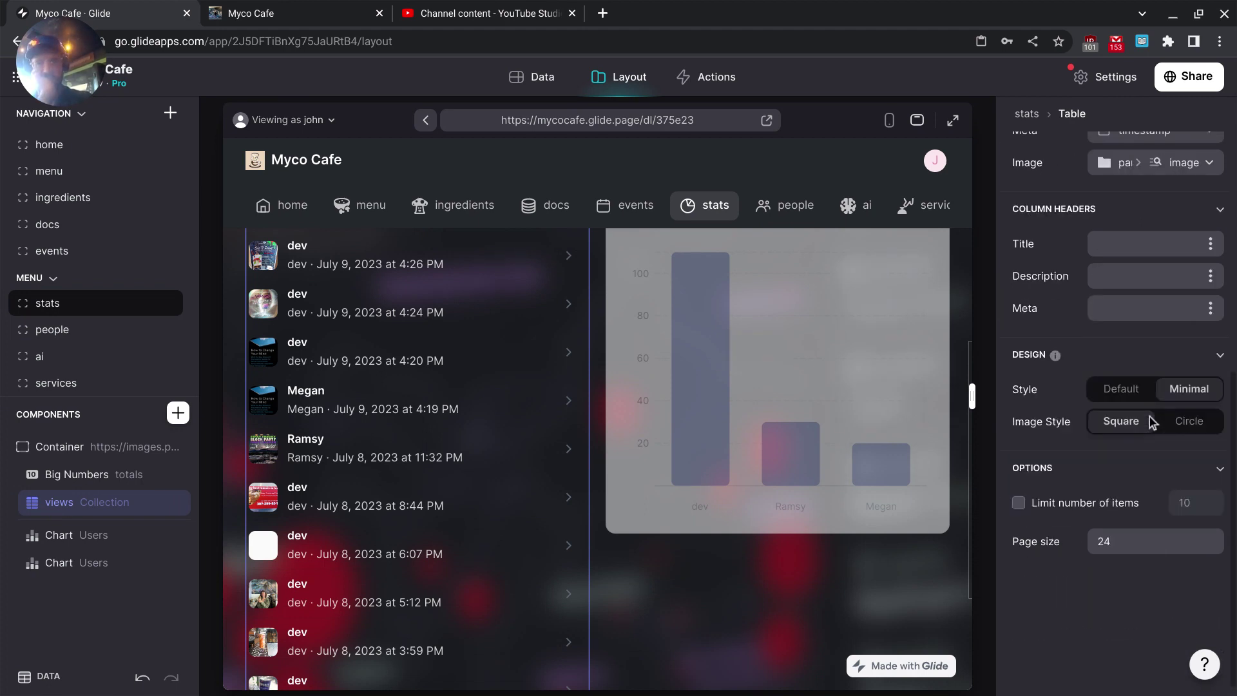
{"action": "left_click", "coordinate": [1082, 504]}
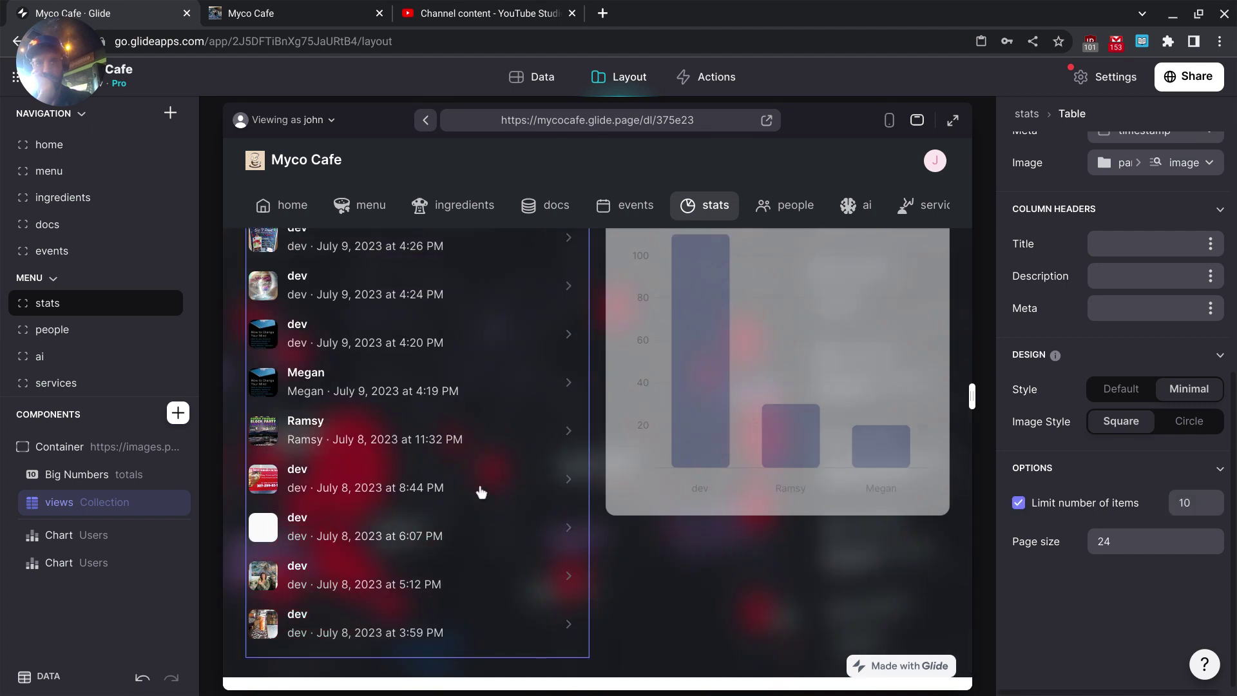
{"action": "double_click", "coordinate": [1114, 539]}
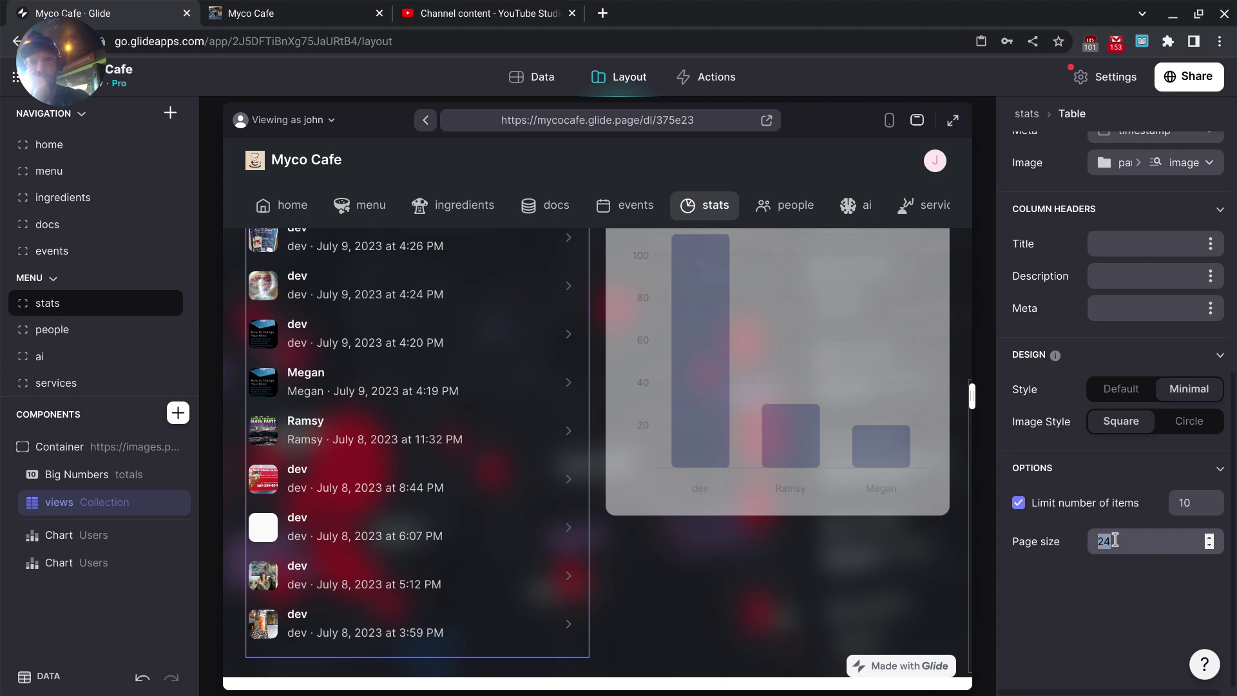
{"action": "type", "text": "1"}
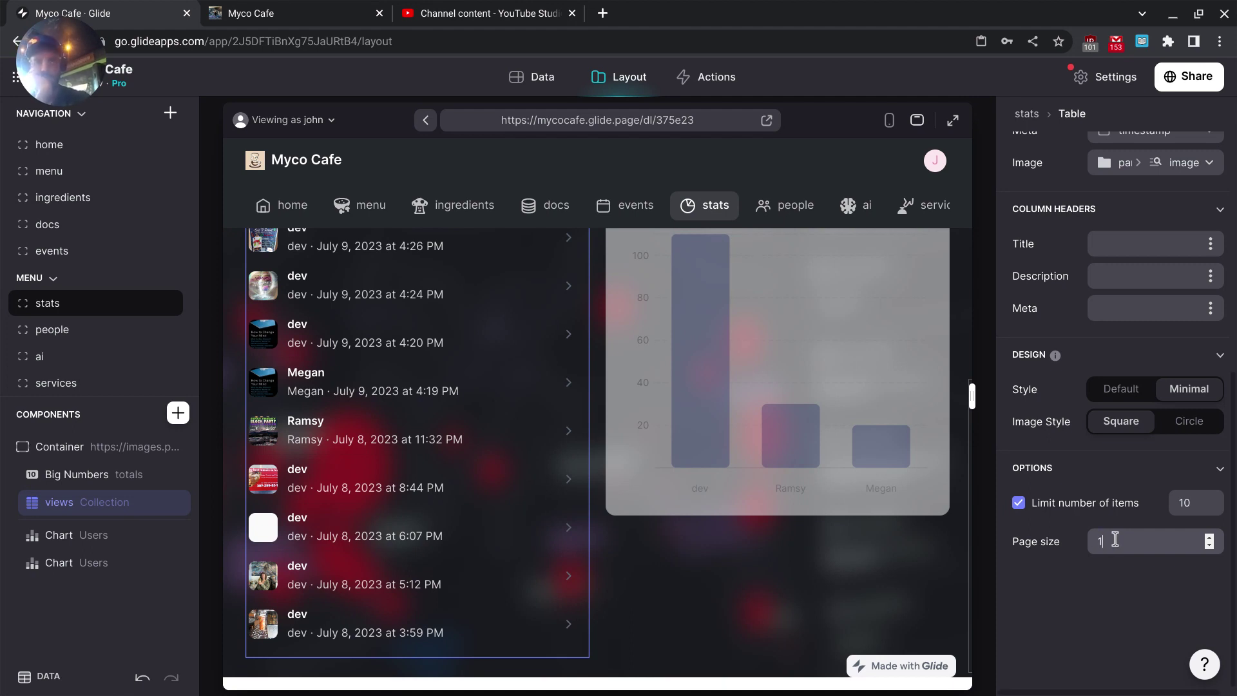
{"action": "type", "text": "0"}
{"action": "left_click", "coordinate": [1121, 510]}
Check the paging of the views collection in the preview by going to its second page.
{"action": "scroll", "coordinate": [391, 428], "scroll_direction": "down", "scroll_amount": 1}
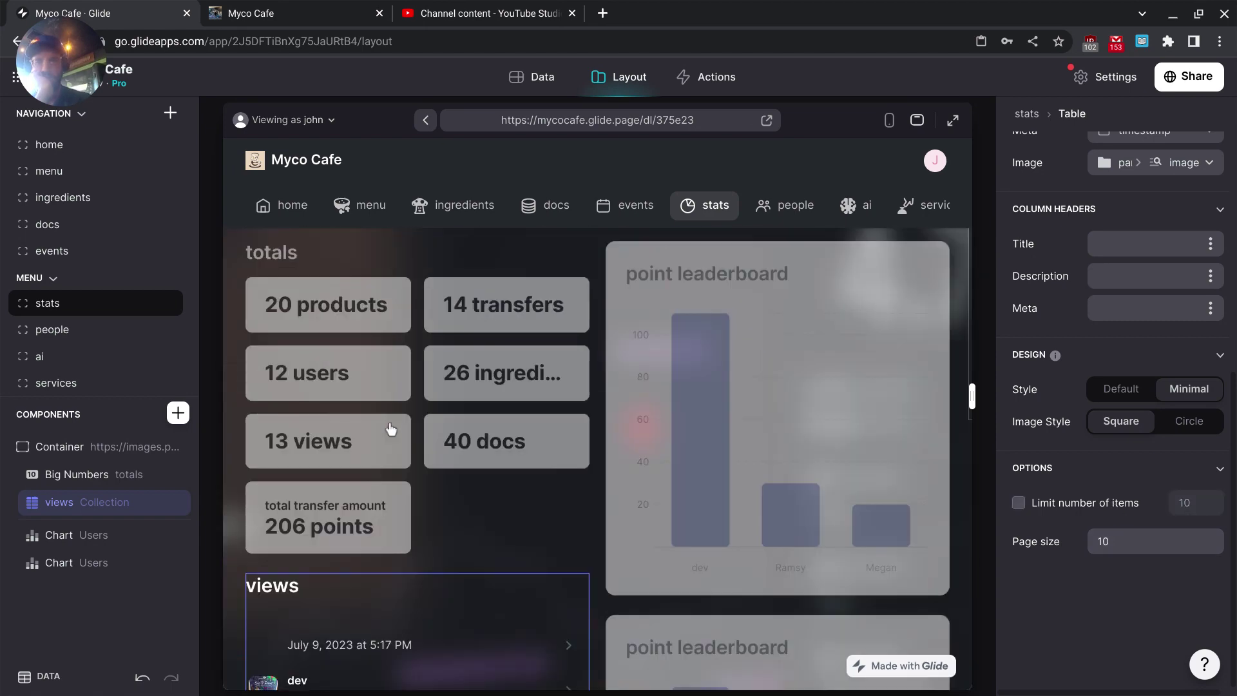
{"action": "scroll", "coordinate": [391, 428], "scroll_direction": "down", "scroll_amount": 3}
{"action": "scroll", "coordinate": [391, 428], "scroll_direction": "down", "scroll_amount": 3}
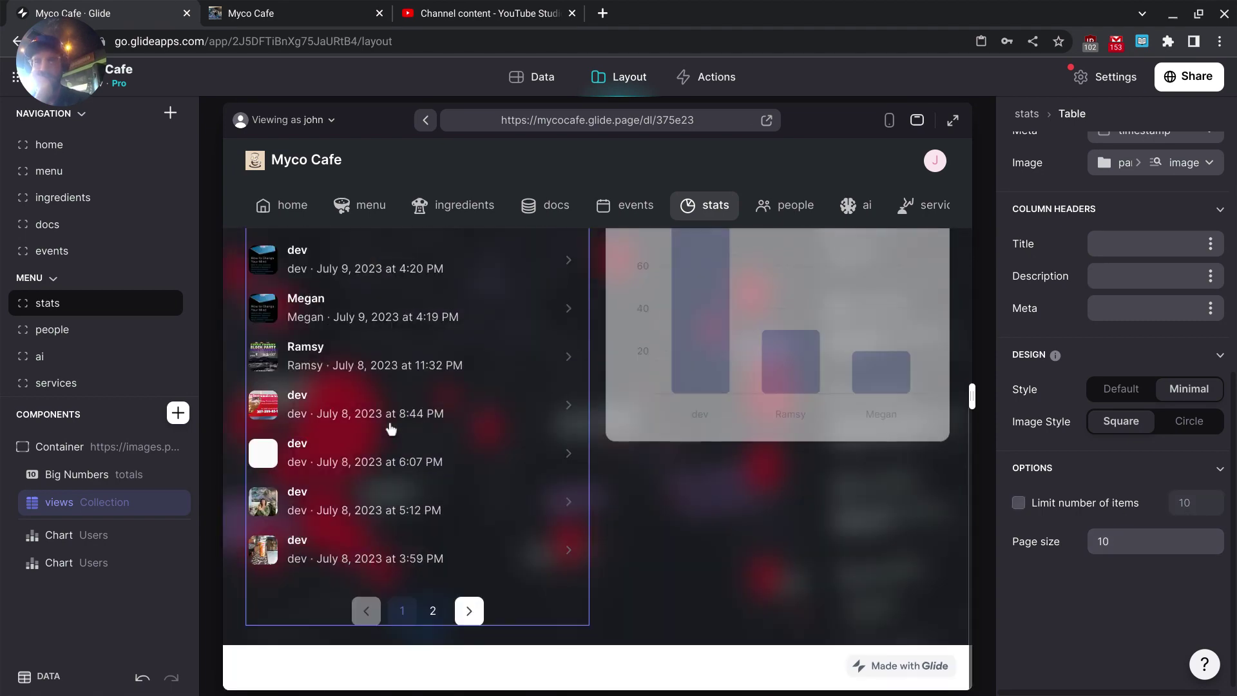
{"action": "left_click", "coordinate": [465, 610]}
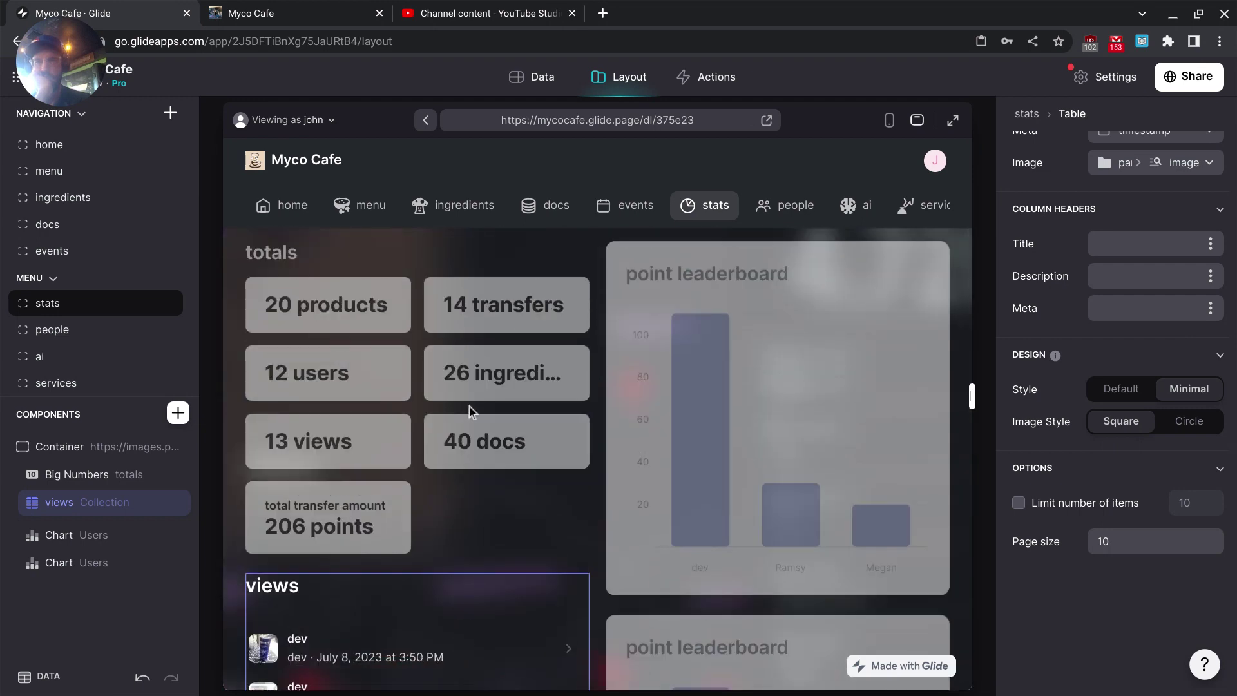
Look over the menu's product details page for Odyssey Elixir Blackberry Lemon Twist, from its description down to other products.
{"action": "left_click", "coordinate": [373, 208]}
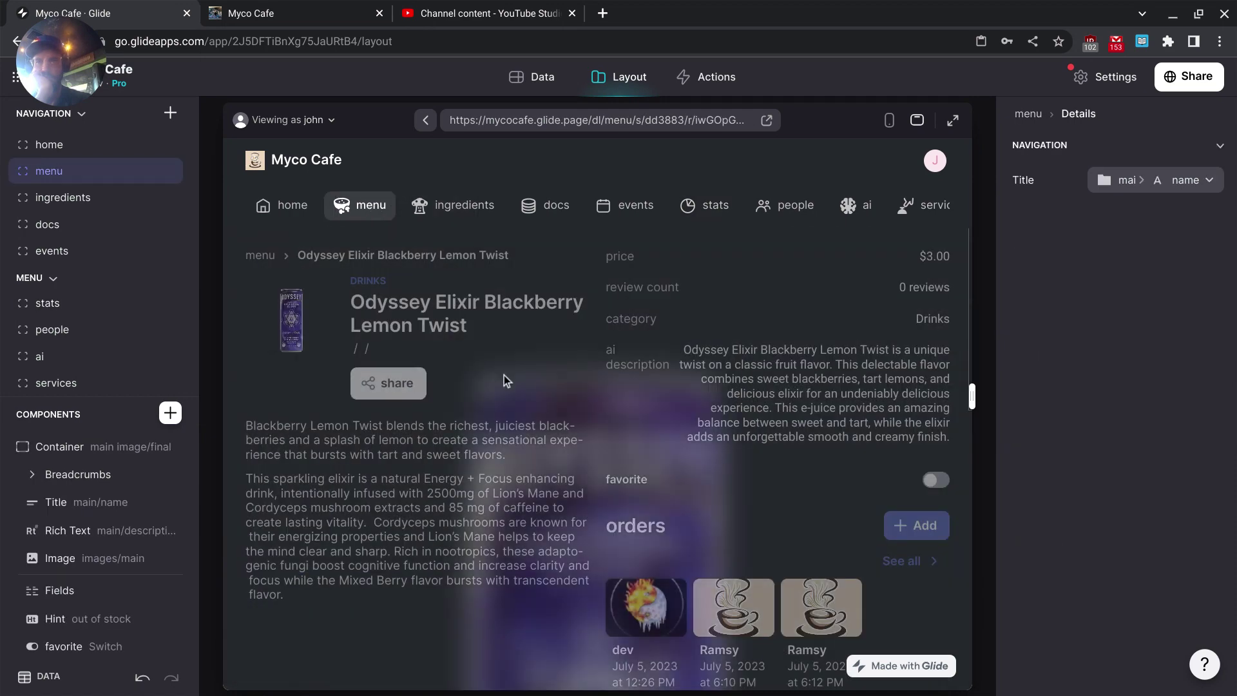
{"action": "scroll", "coordinate": [489, 396], "scroll_direction": "down", "scroll_amount": 8}
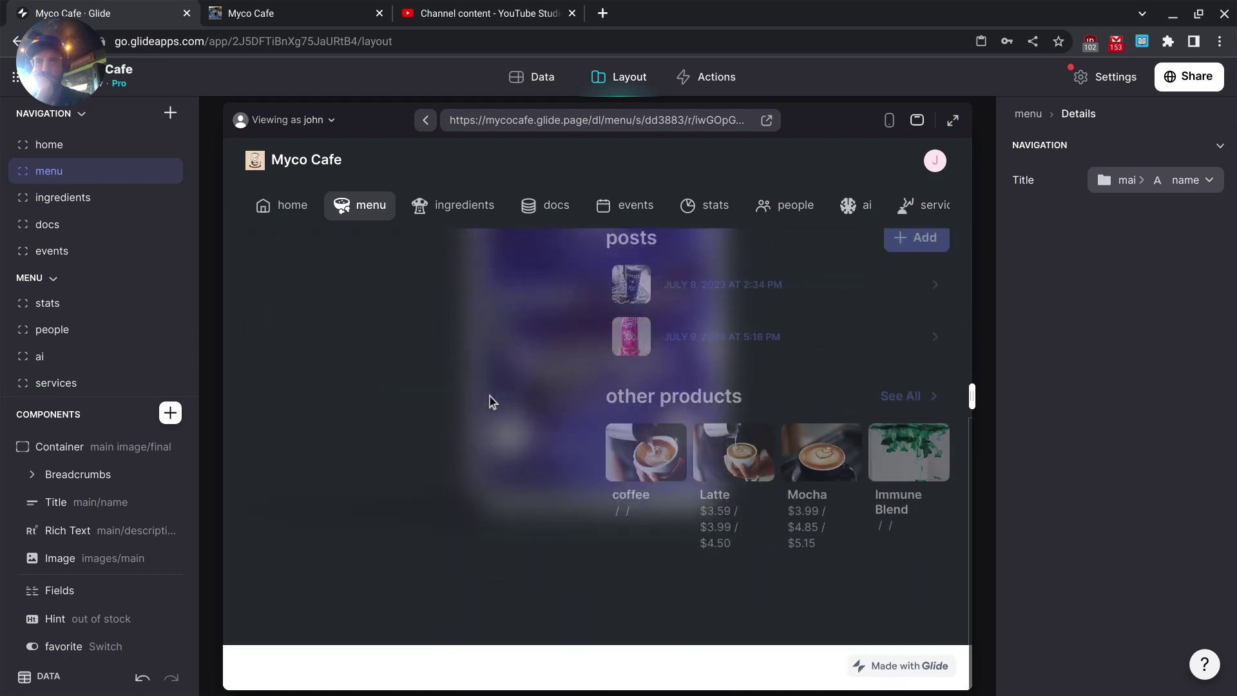
{"action": "scroll", "coordinate": [489, 399], "scroll_direction": "up", "scroll_amount": 10}
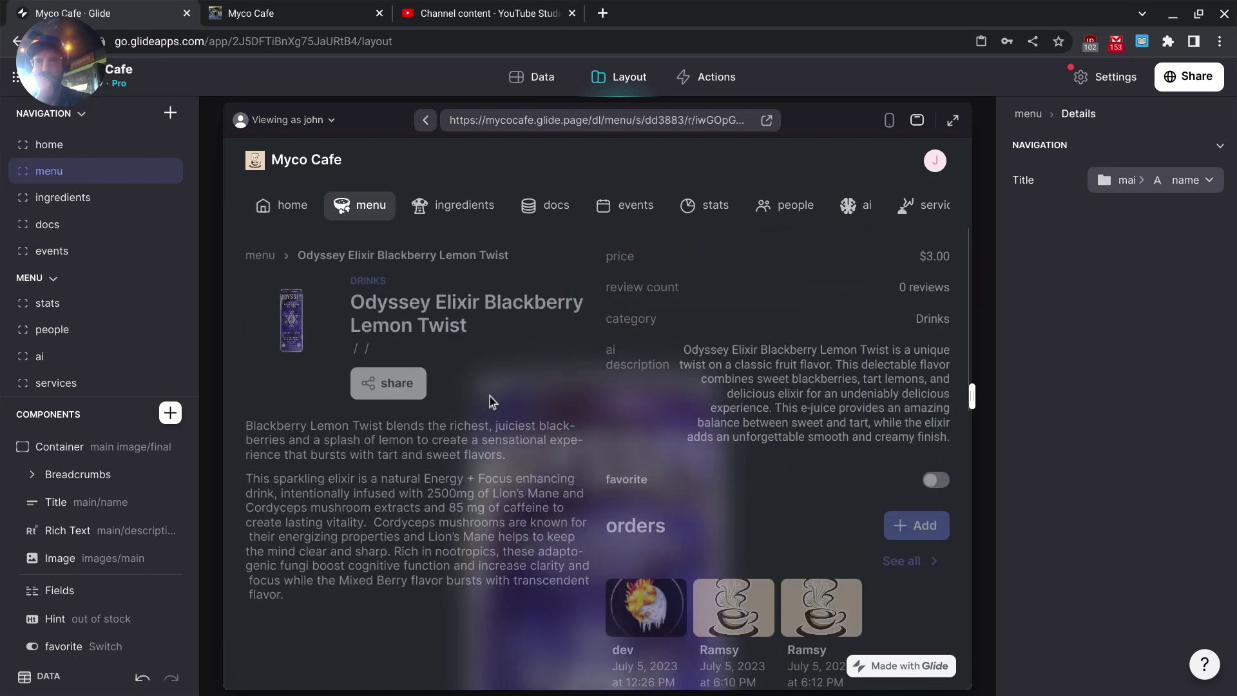